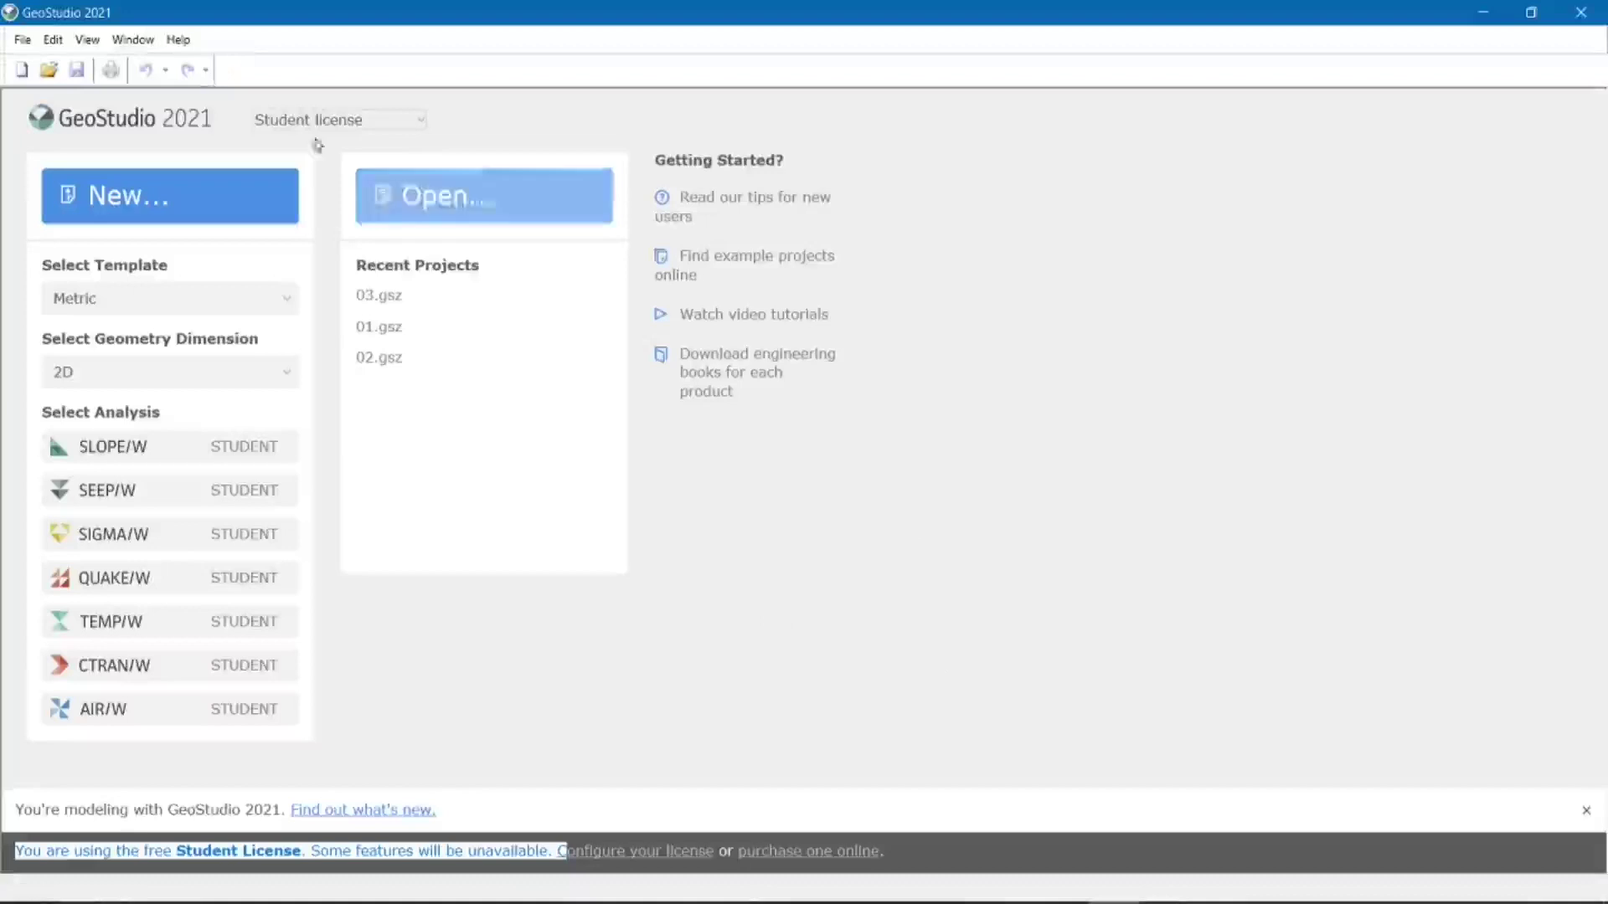
Review the license types offered on the start page, from Best available license to Viewer license.
left_click(426, 199)
left_click(323, 119)
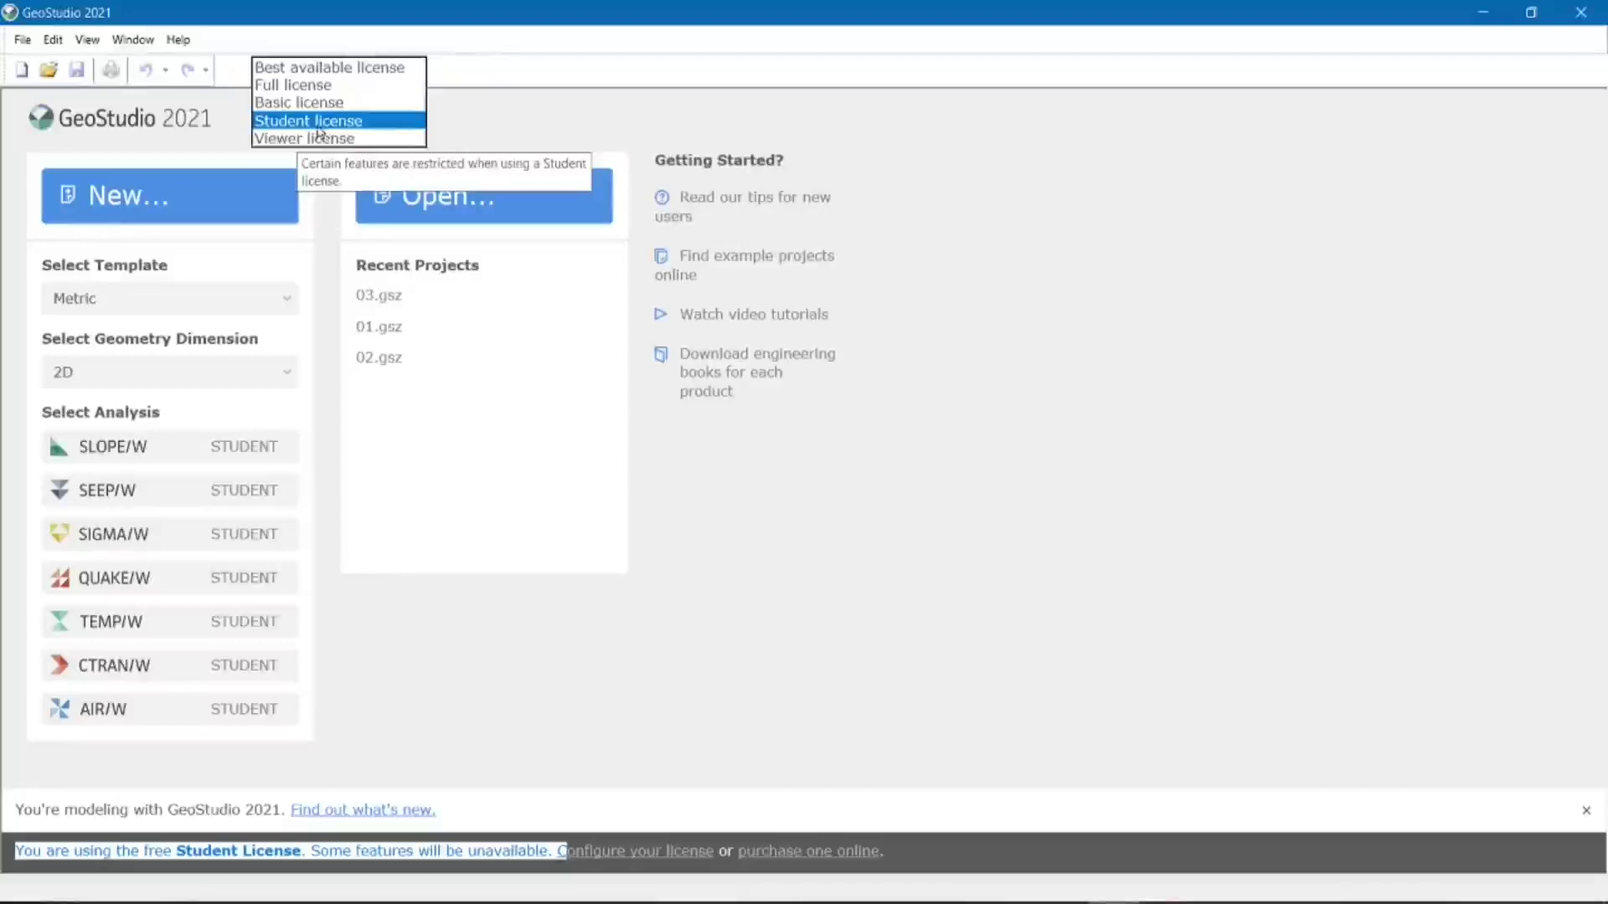
left_click(349, 123)
left_click(344, 123)
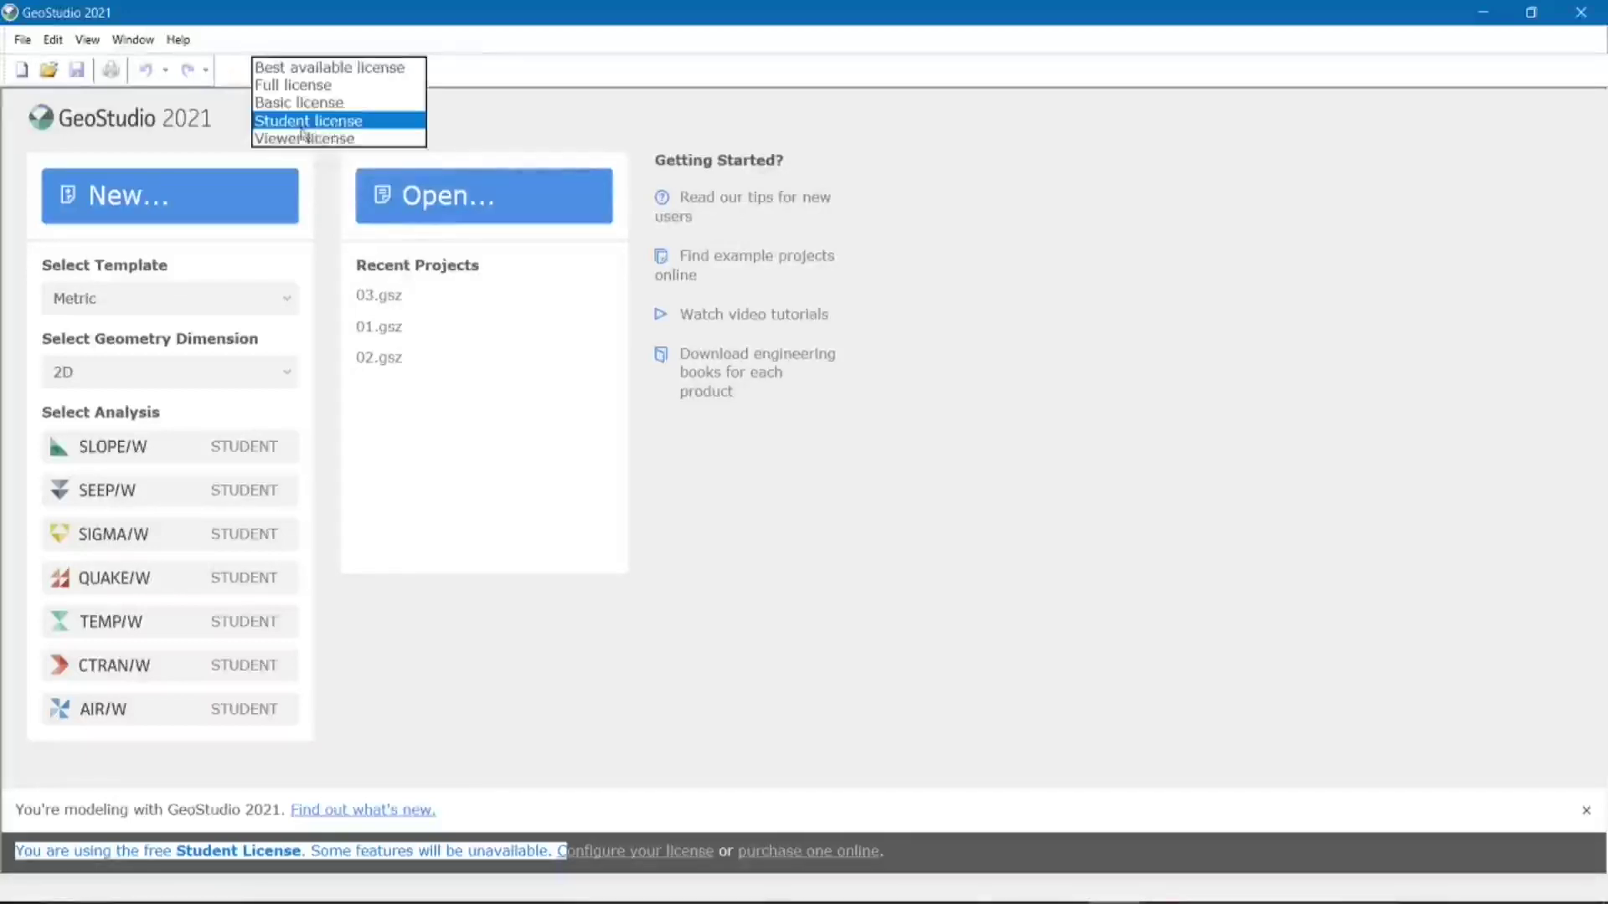
left_click(317, 122)
left_click(317, 122)
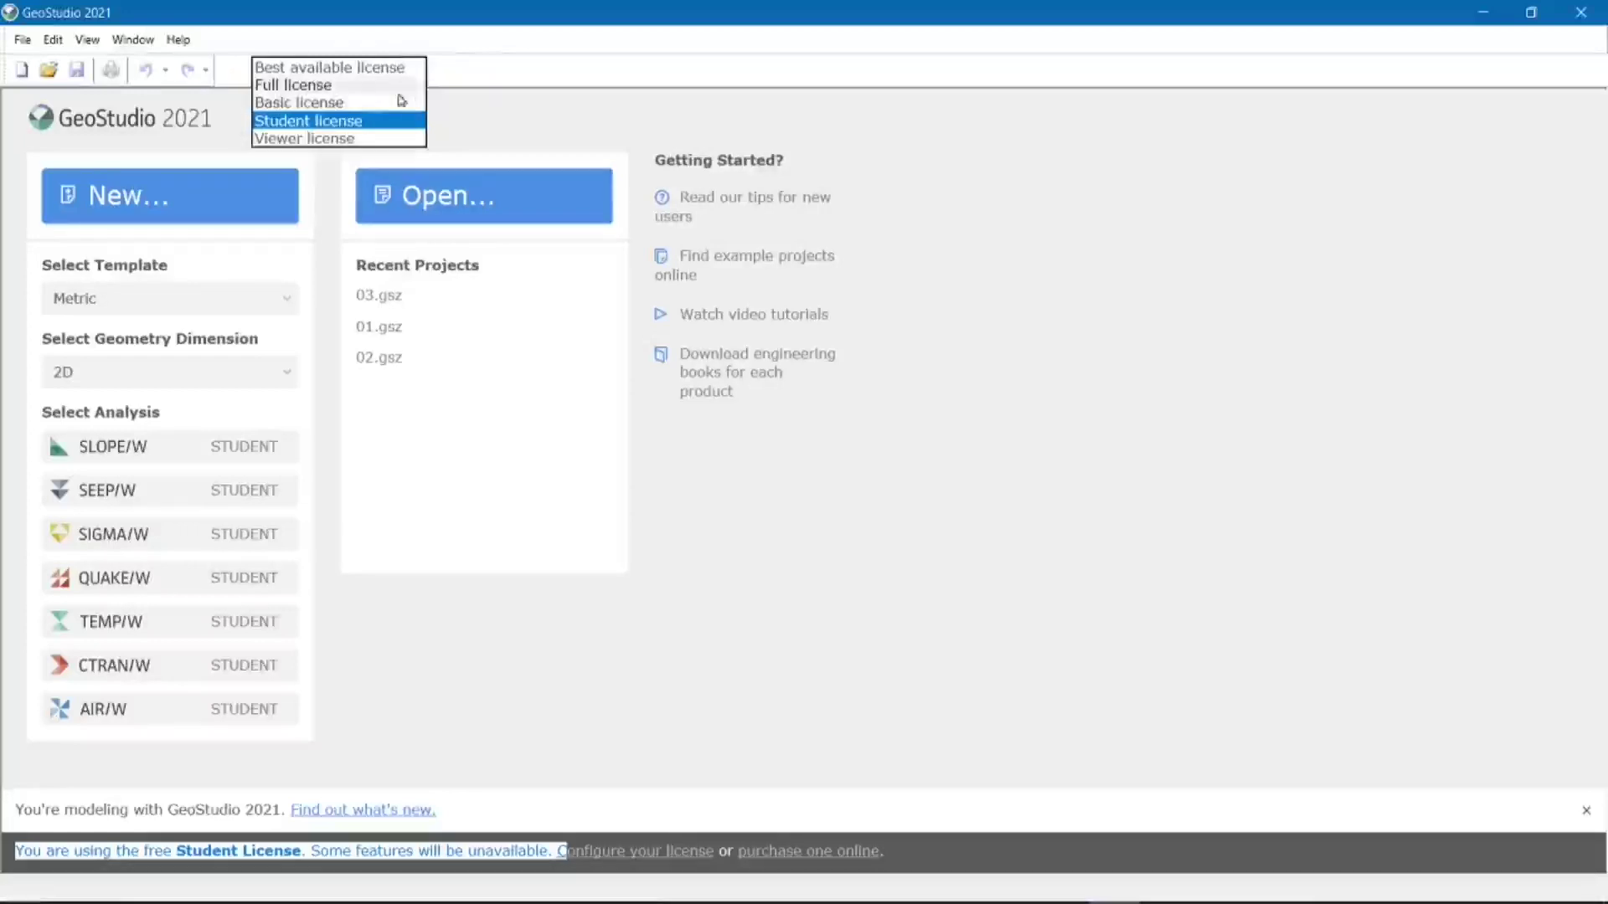
left_click(634, 105)
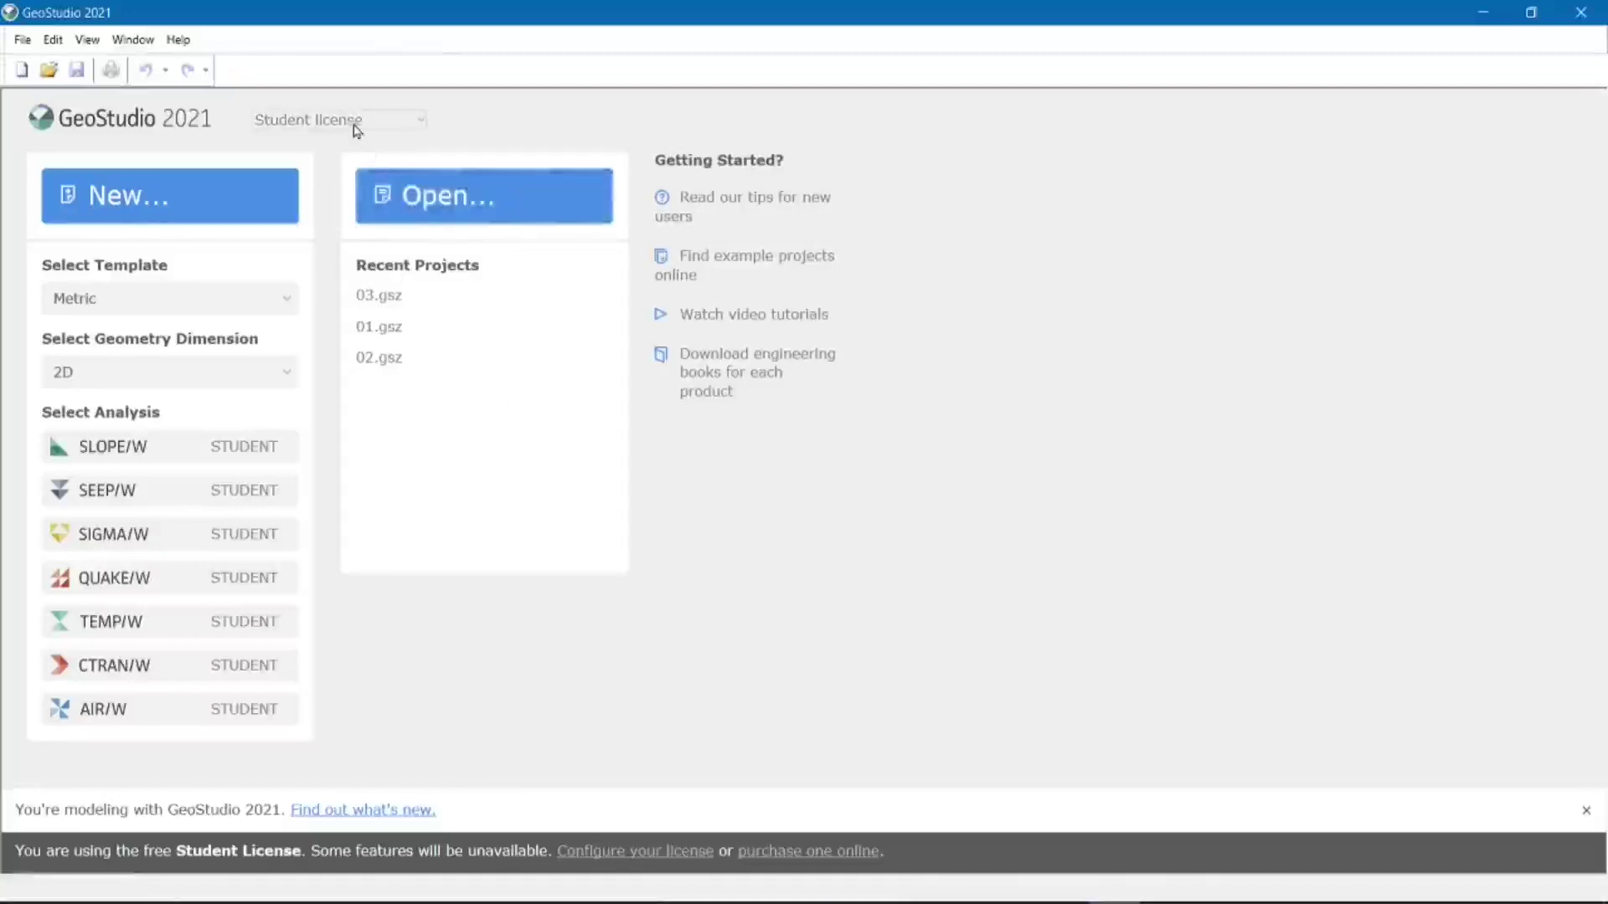
left_click(354, 123)
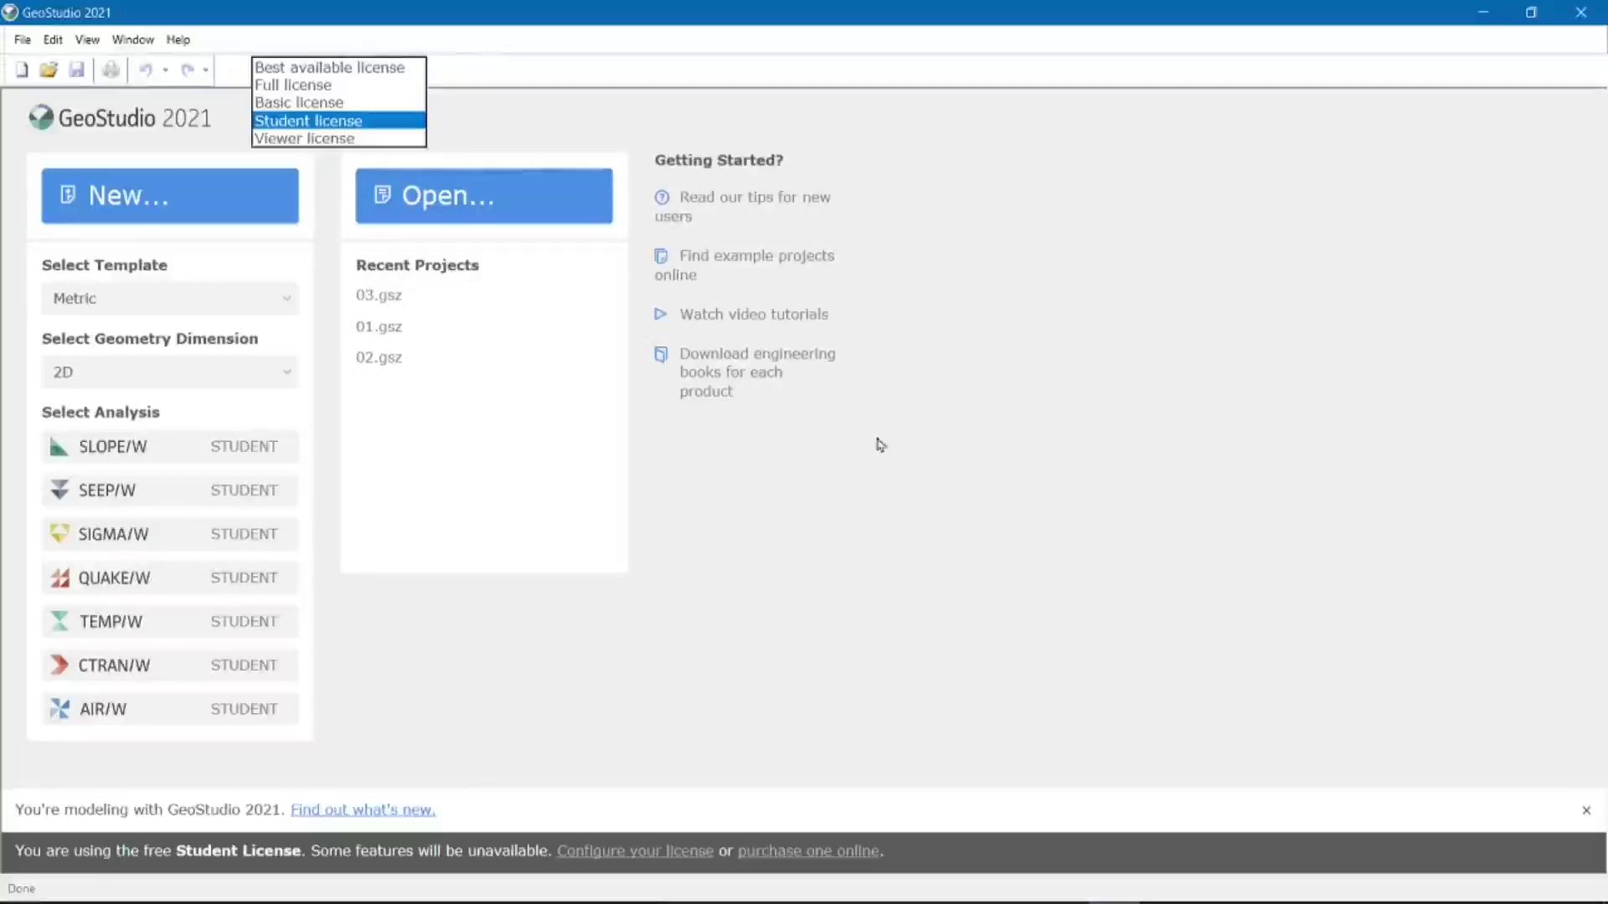
left_click(640, 672)
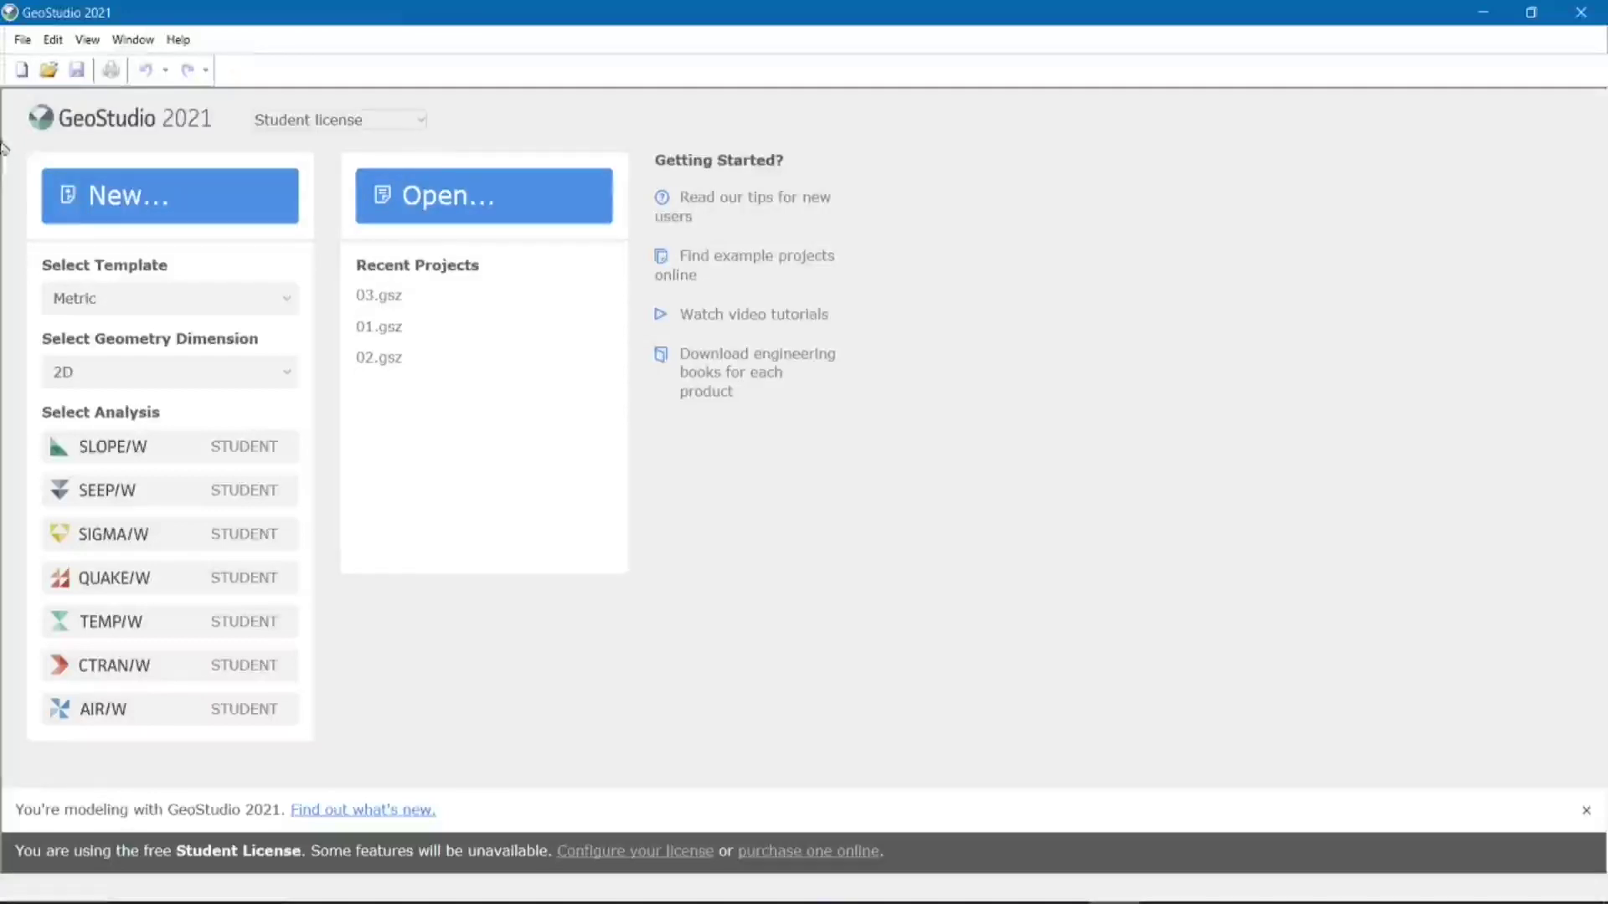
Choose the Student license and create a new metric 2D project with a SLOPE/W analysis.
left_click(326, 120)
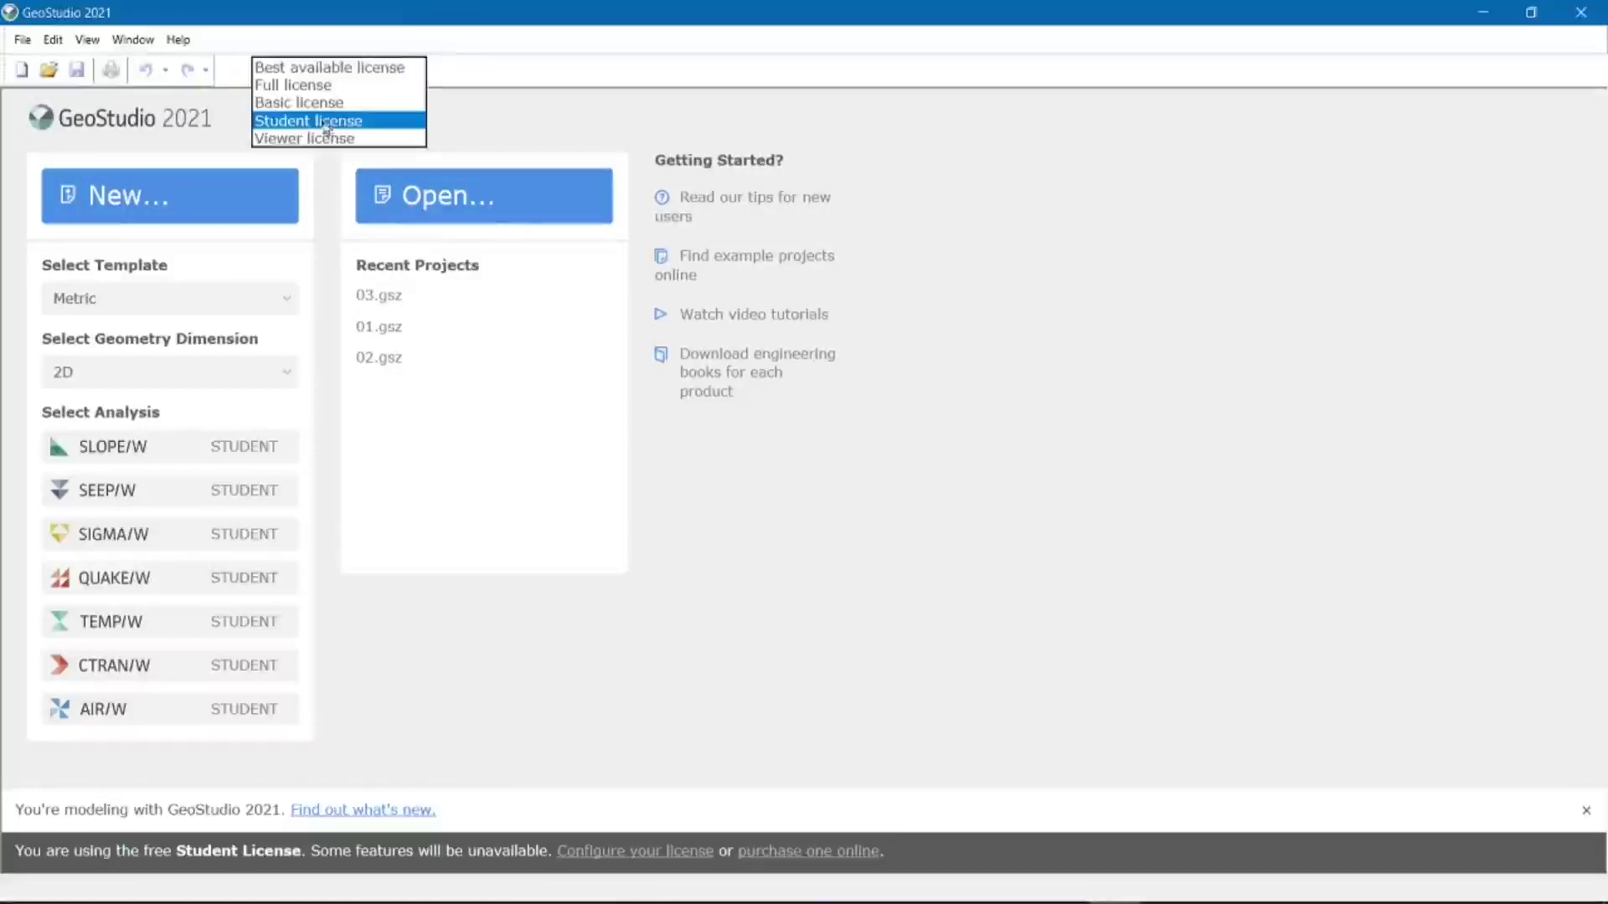
left_click(370, 124)
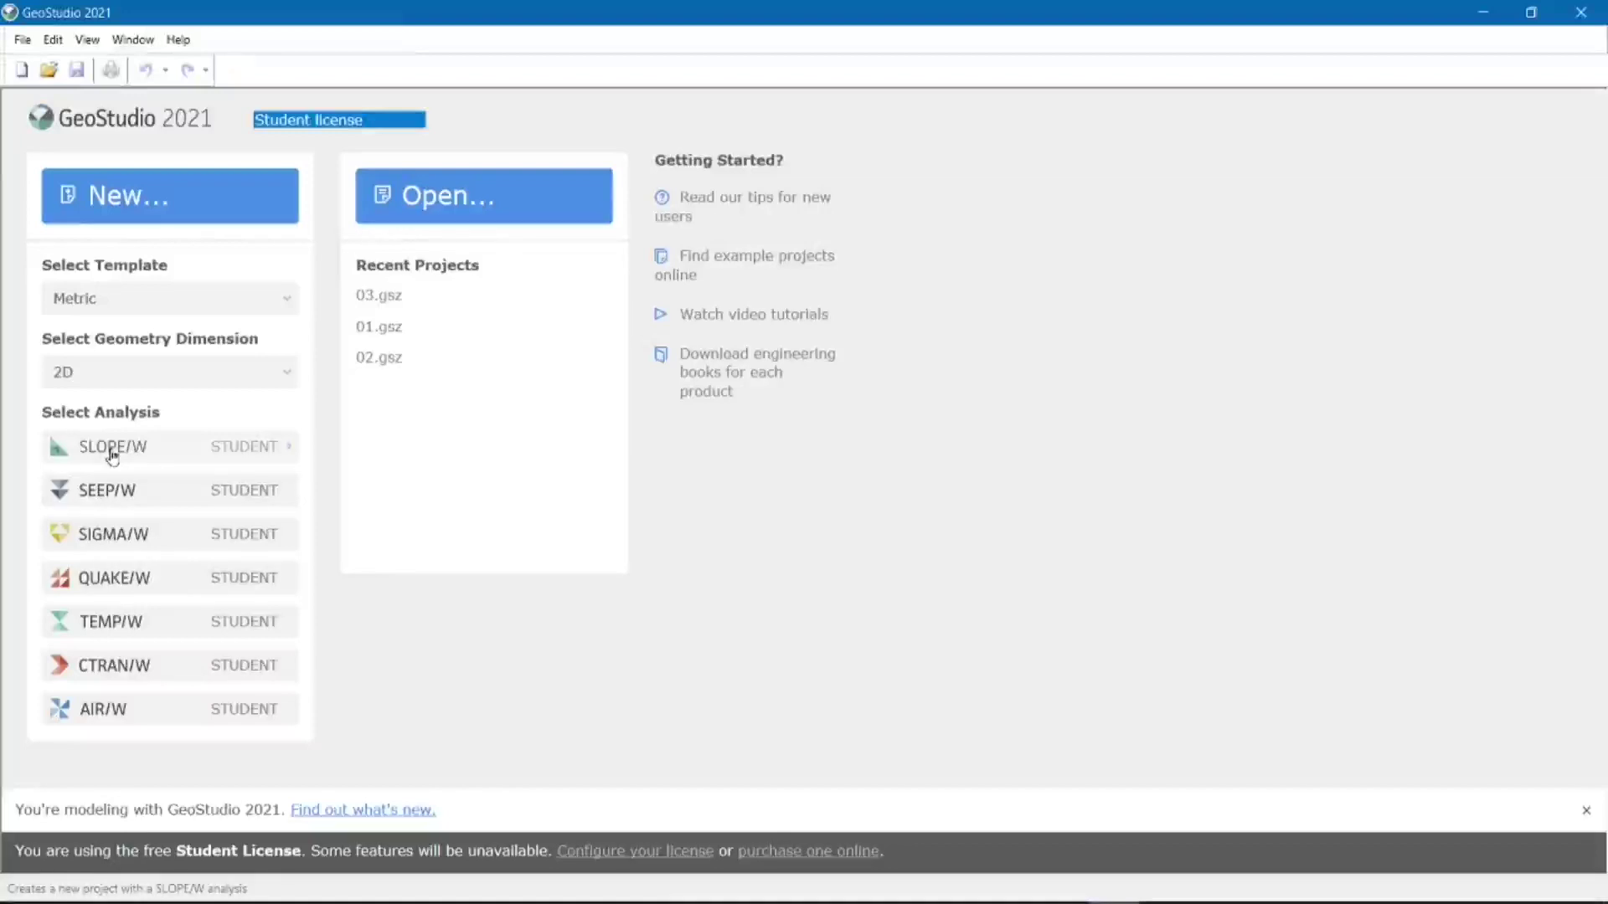
left_click(216, 459)
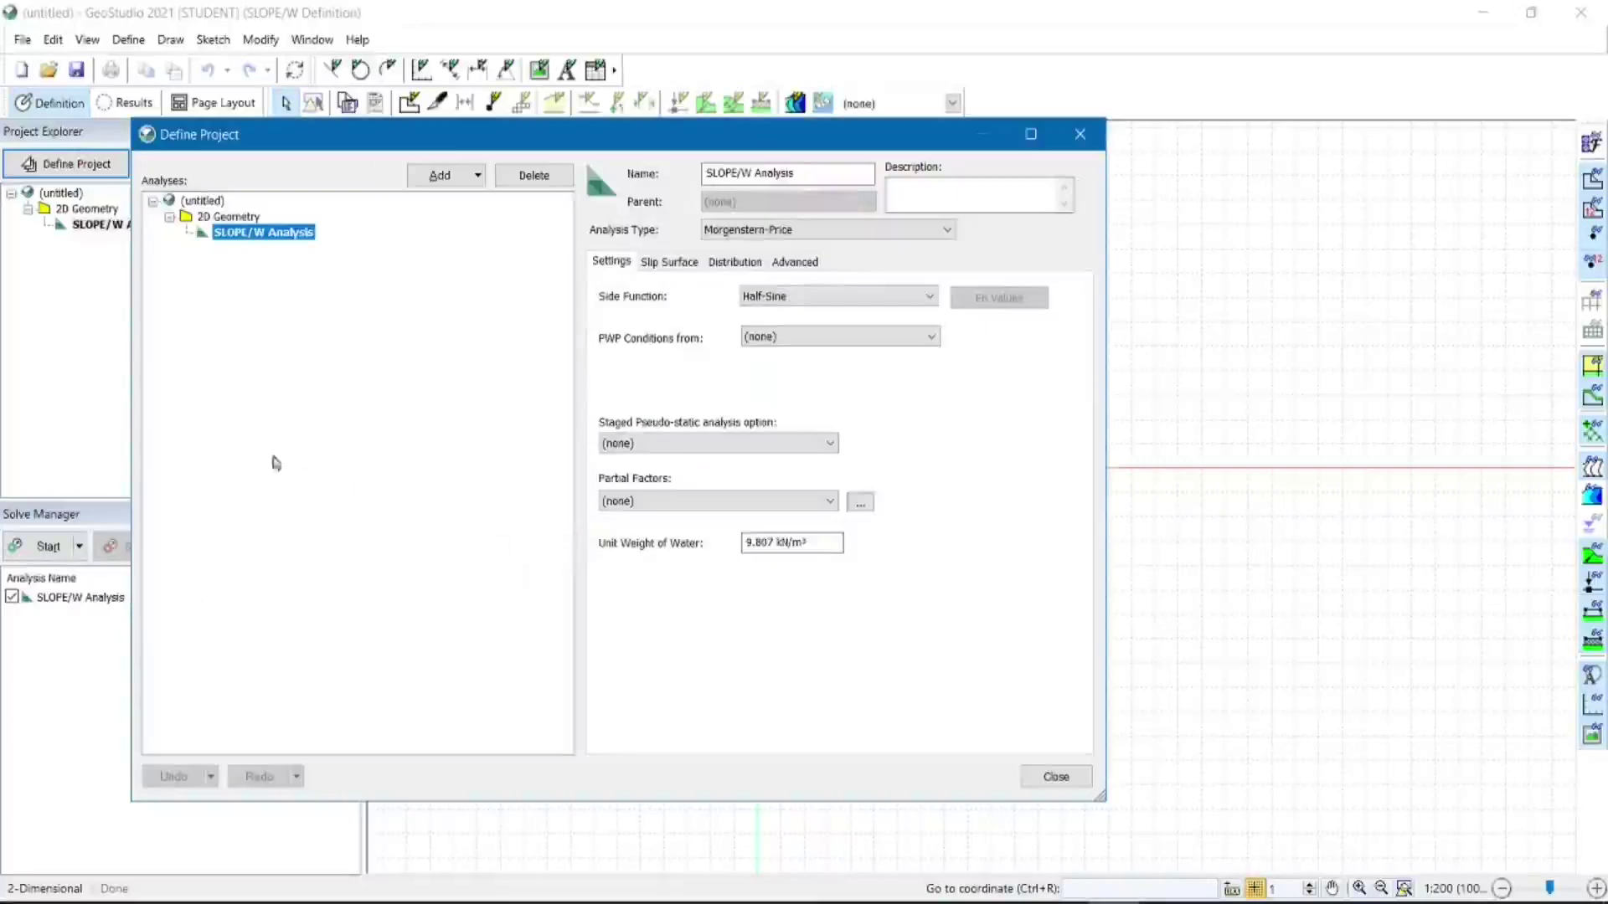
left_click_drag(264, 138, 203, 52)
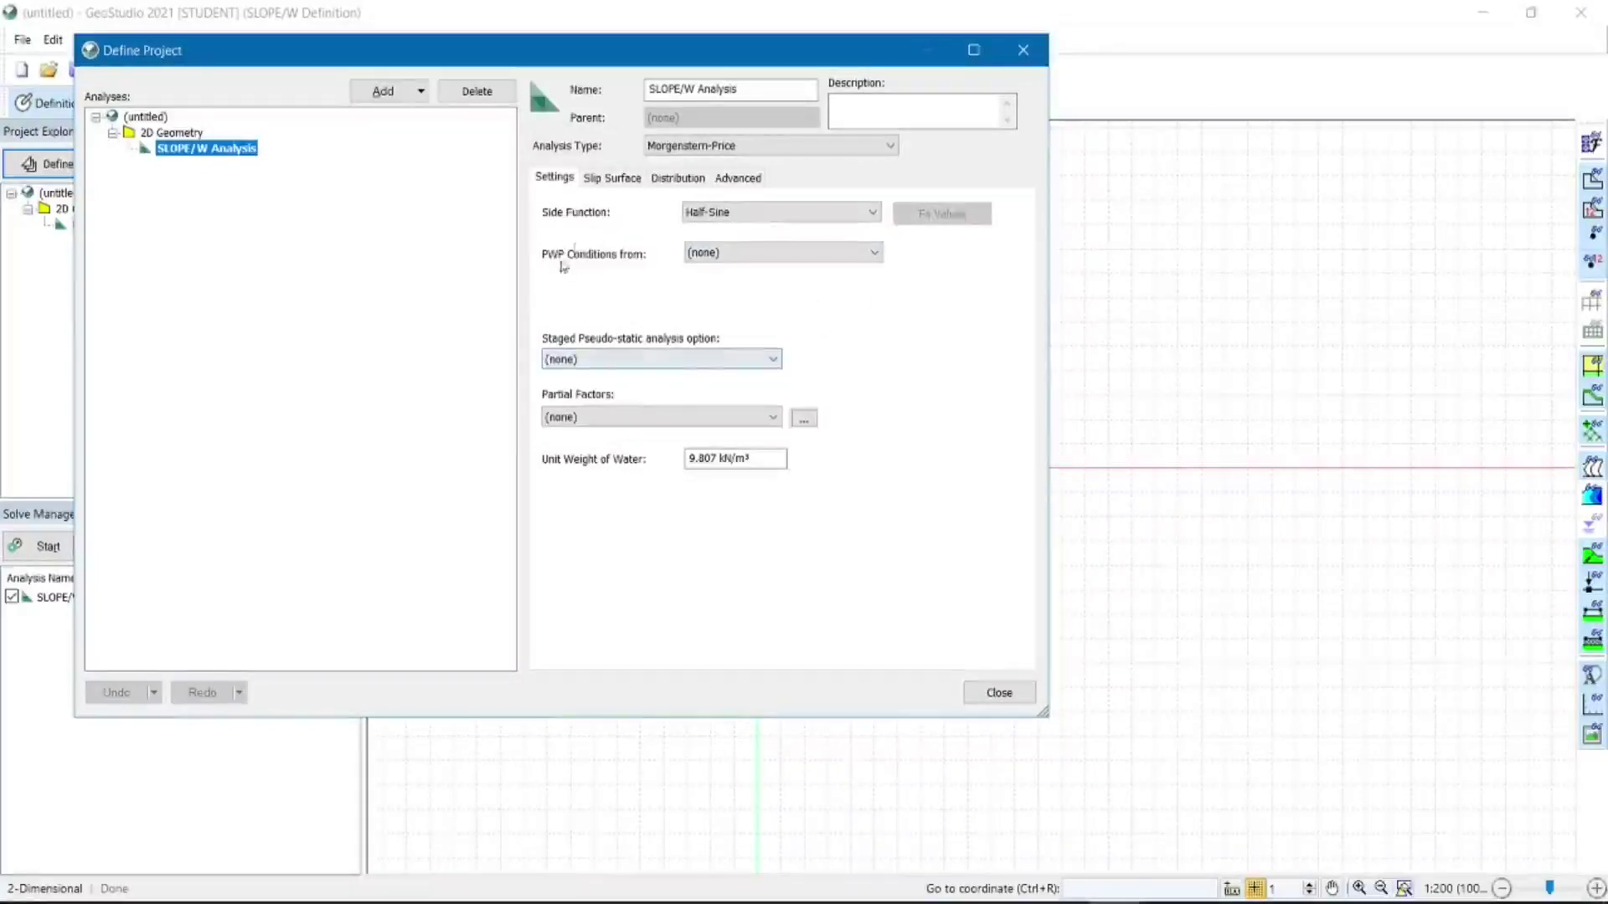
Examine the general settings, slip surface, distribution and advanced options of the SLOPE/W analysis.
left_click(561, 182)
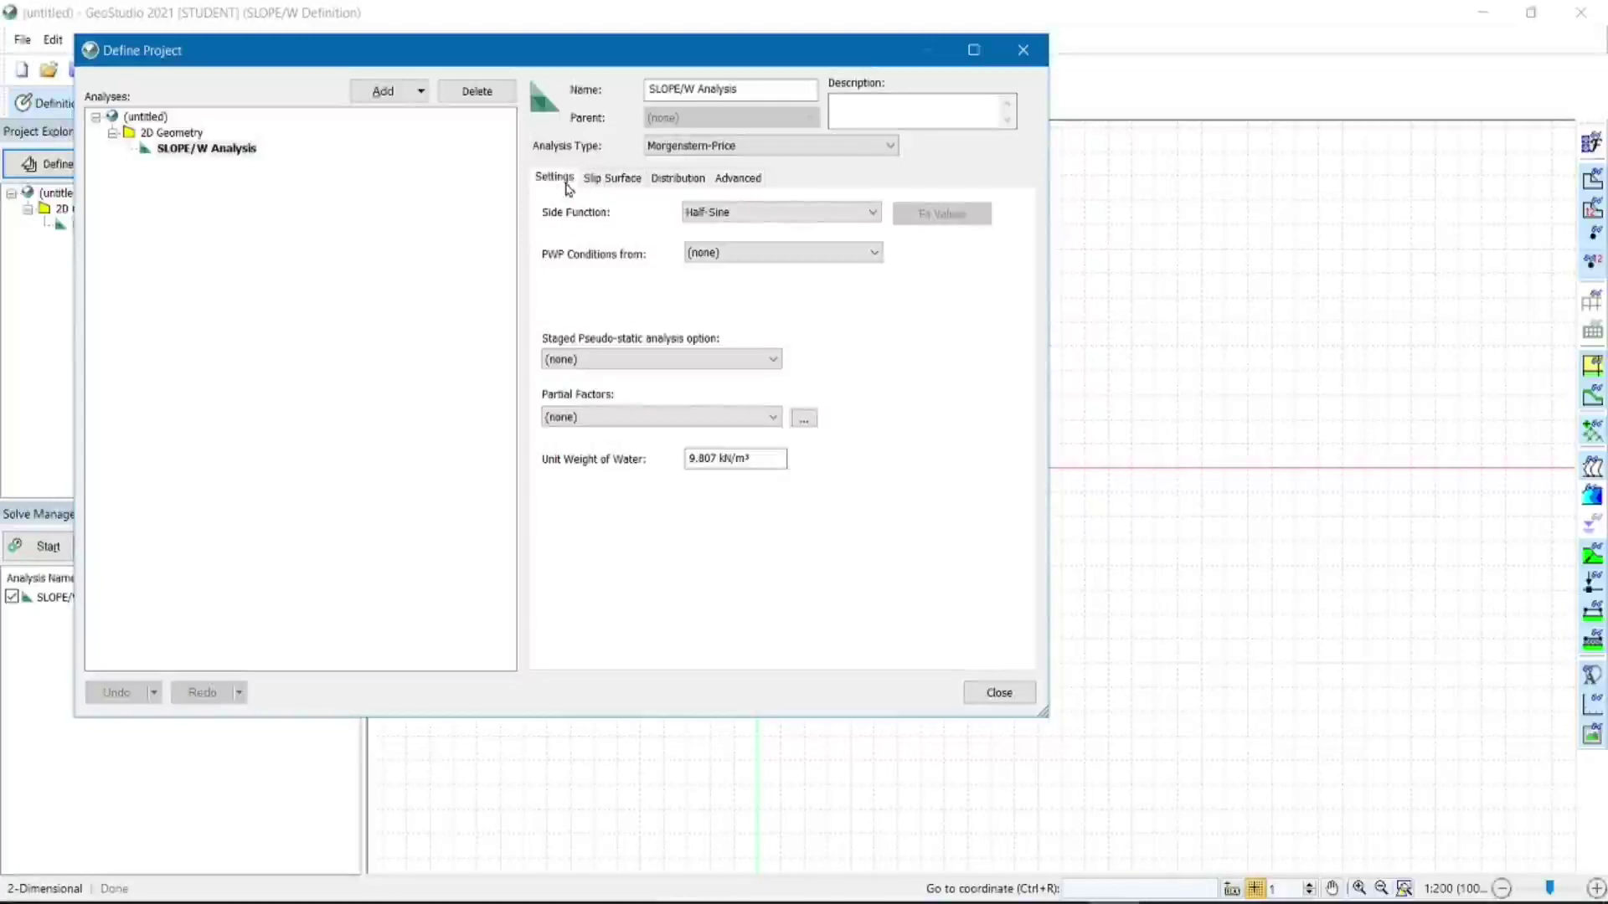
left_click(613, 180)
left_click(678, 179)
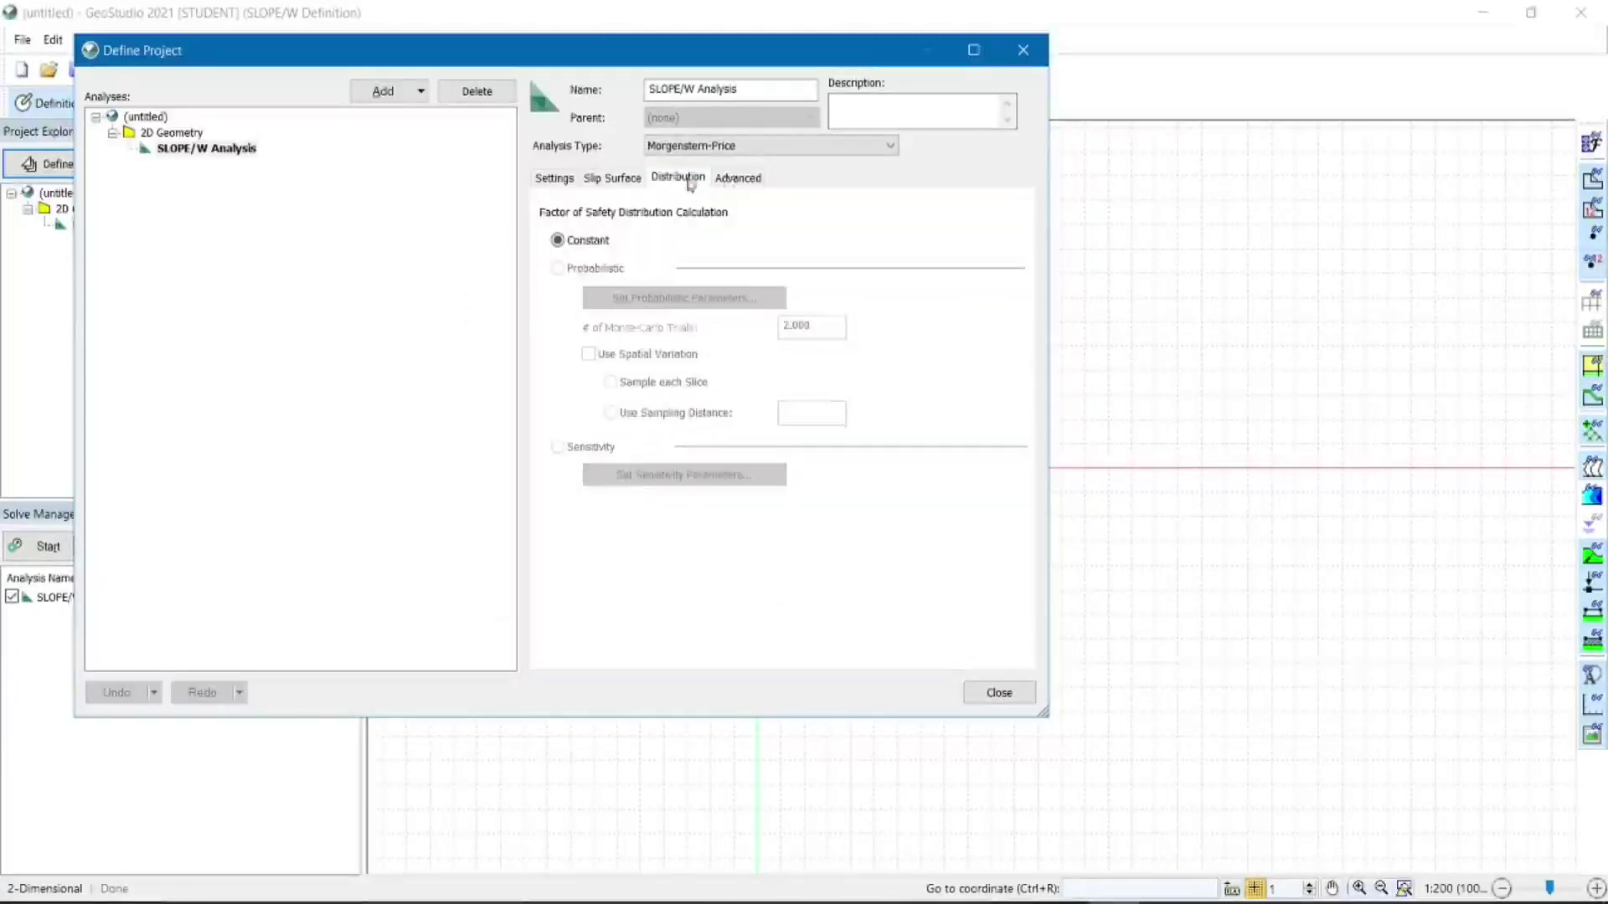
left_click(748, 183)
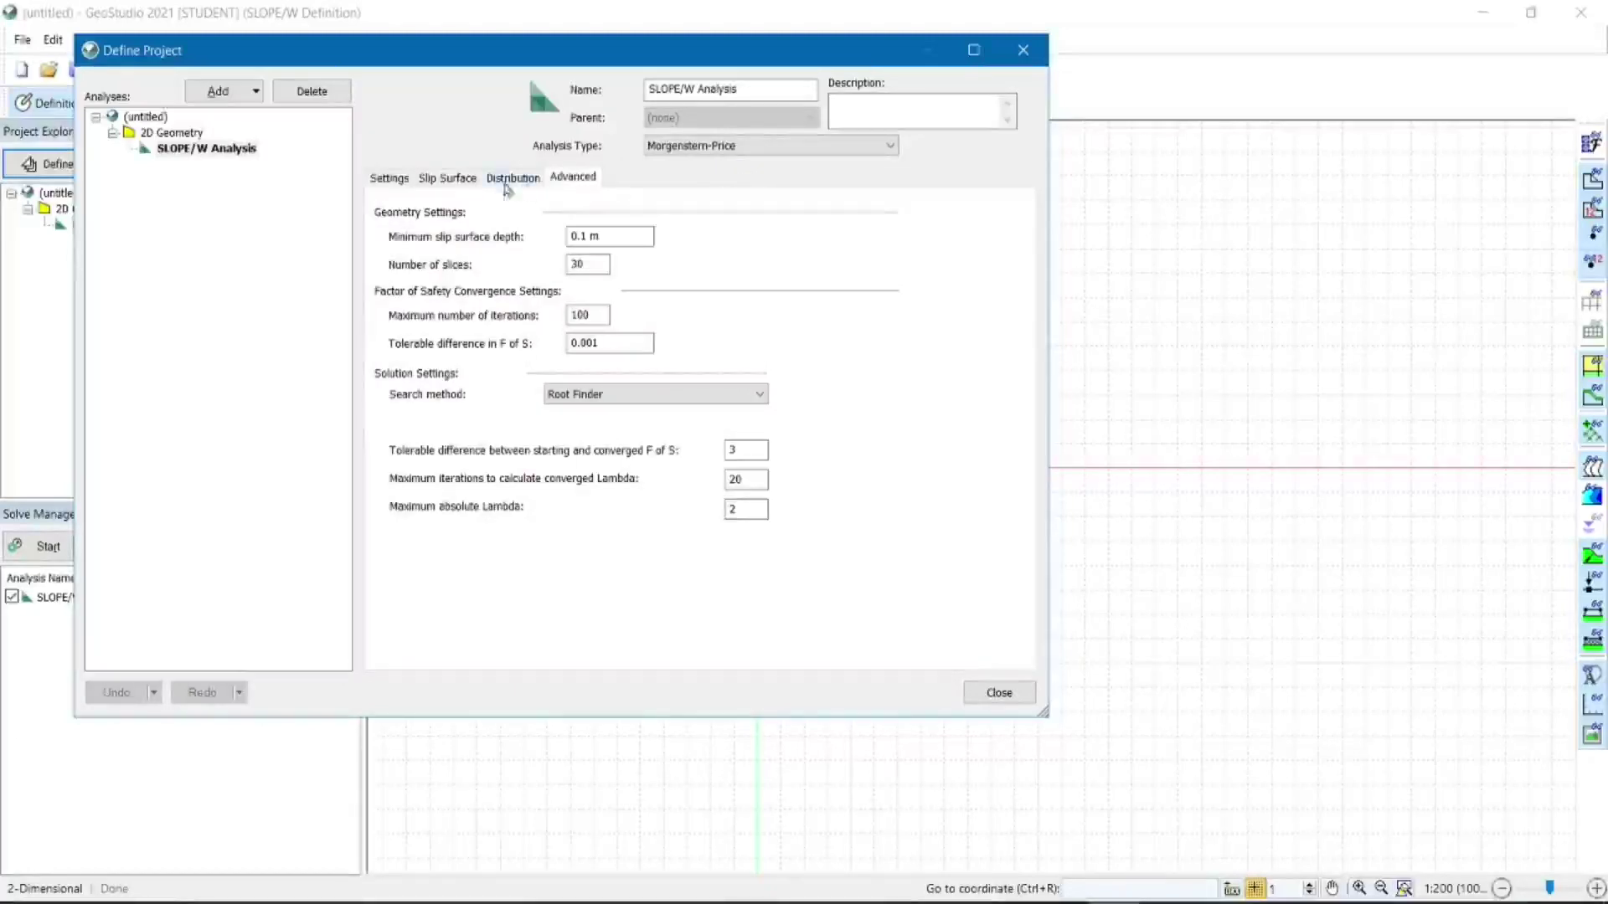
left_click(443, 179)
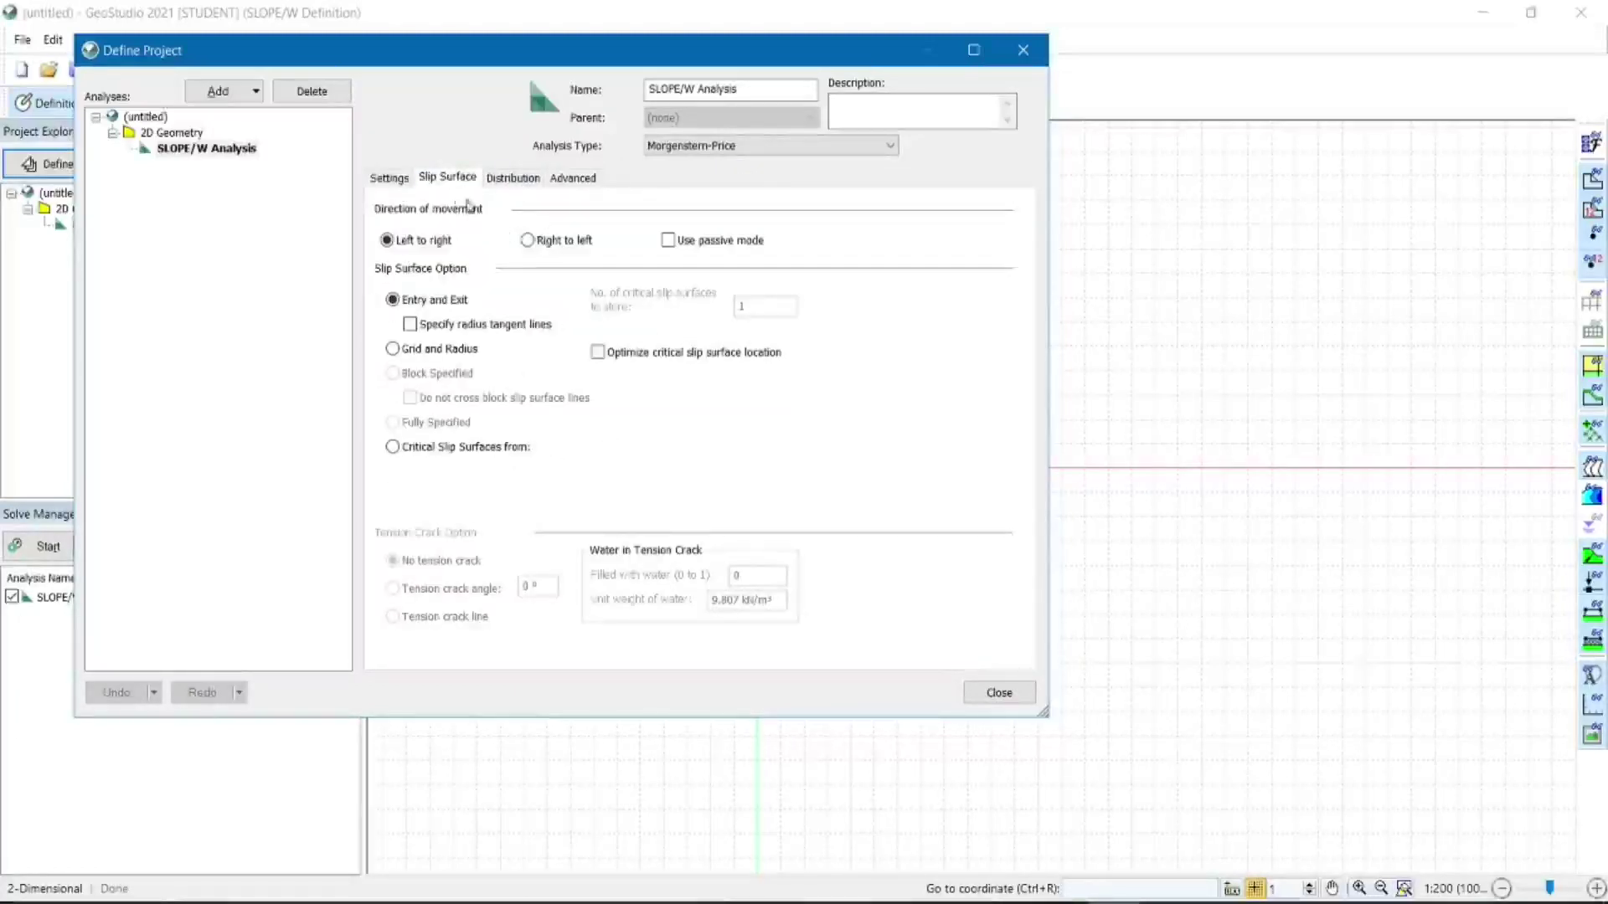
left_click(390, 178)
left_click(513, 178)
left_click(571, 179)
left_click(448, 180)
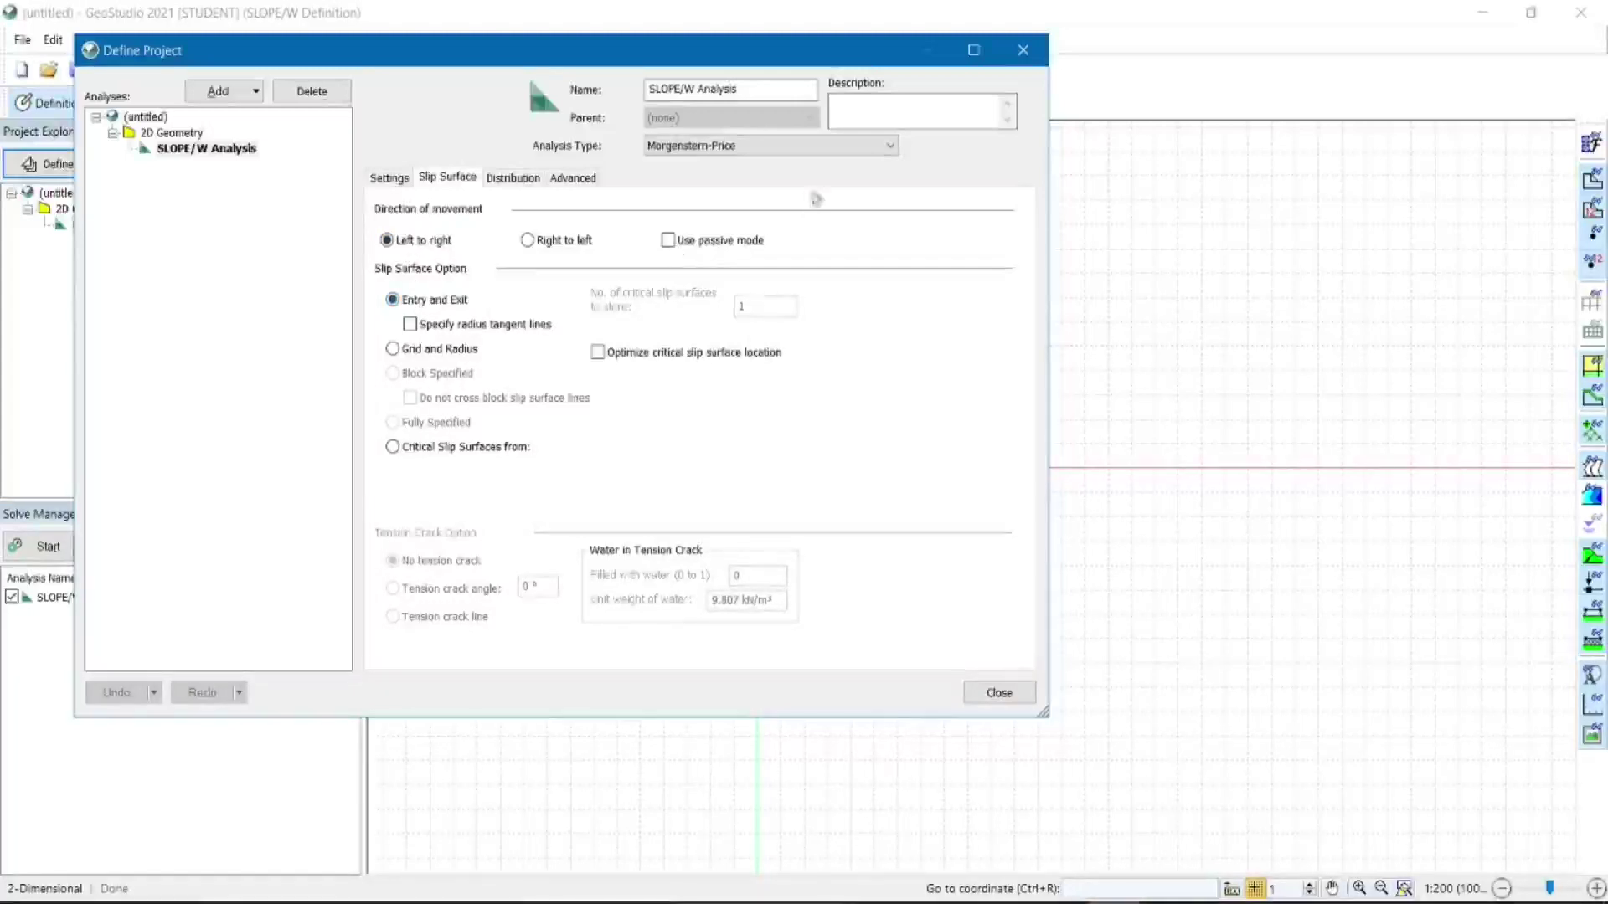
Set the SLOPE/W analysis type to Ordinary and close the project definition.
left_click(694, 148)
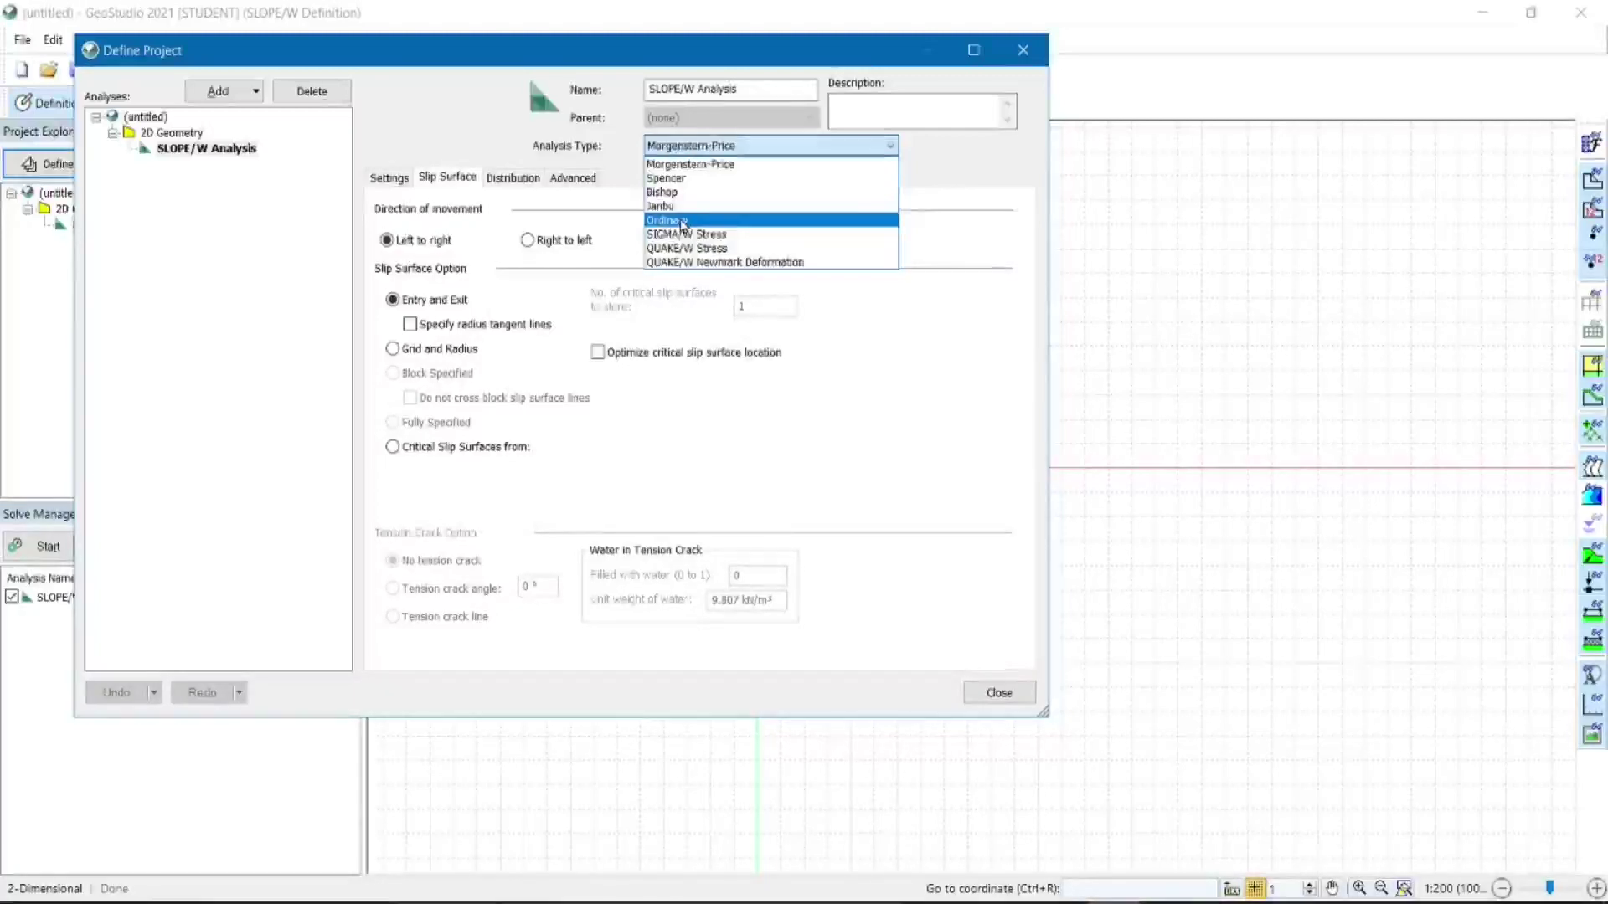
left_click(683, 223)
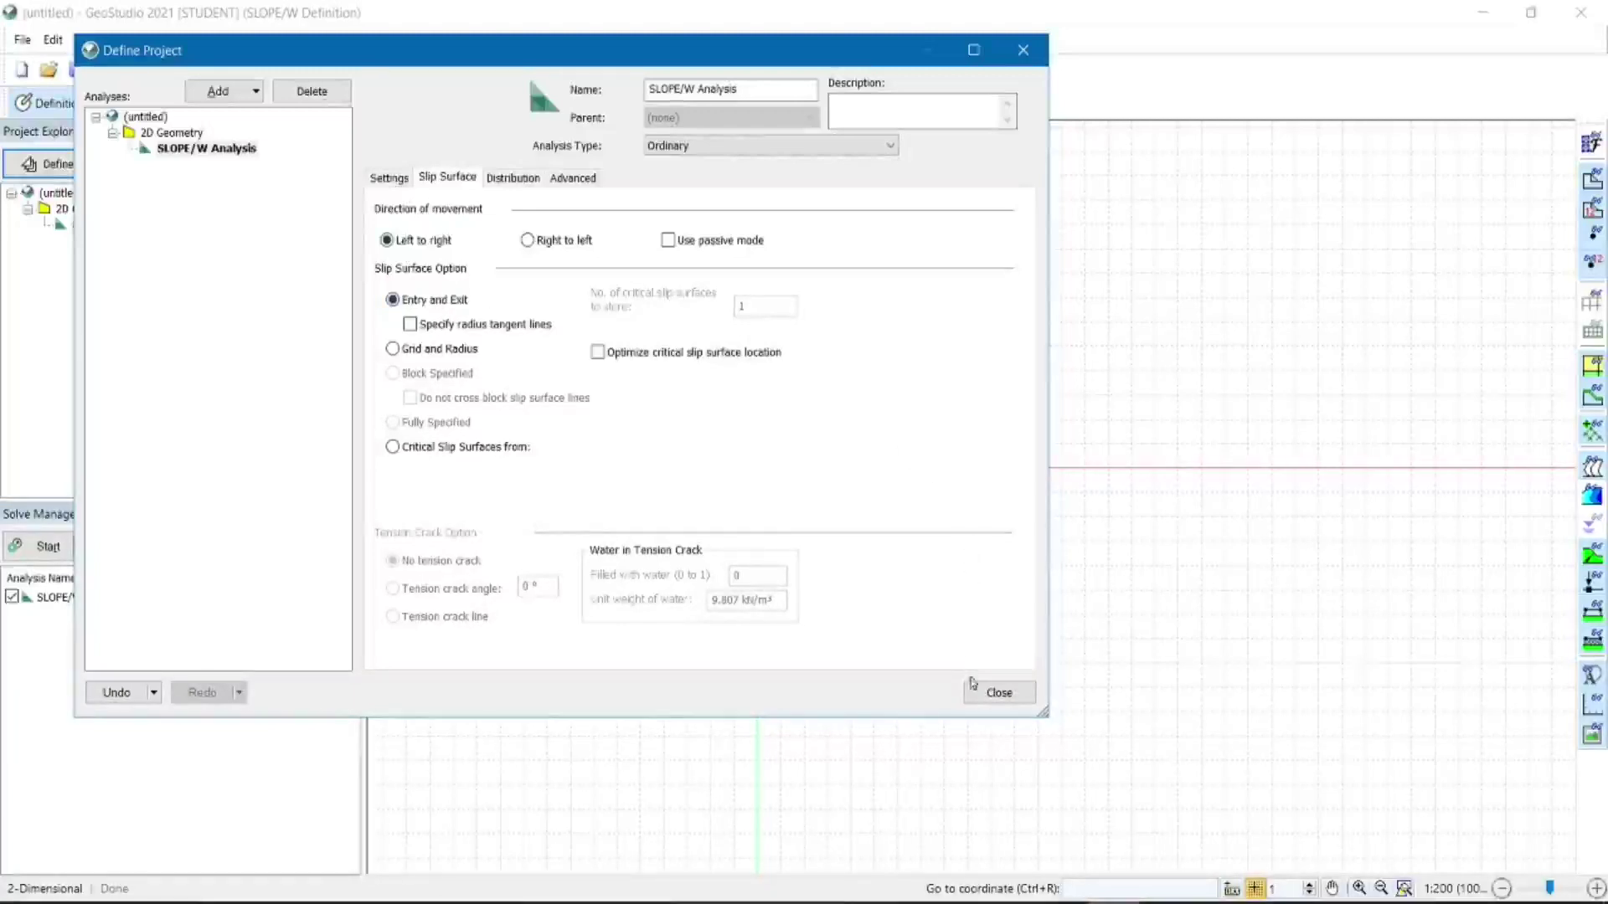
left_click(998, 693)
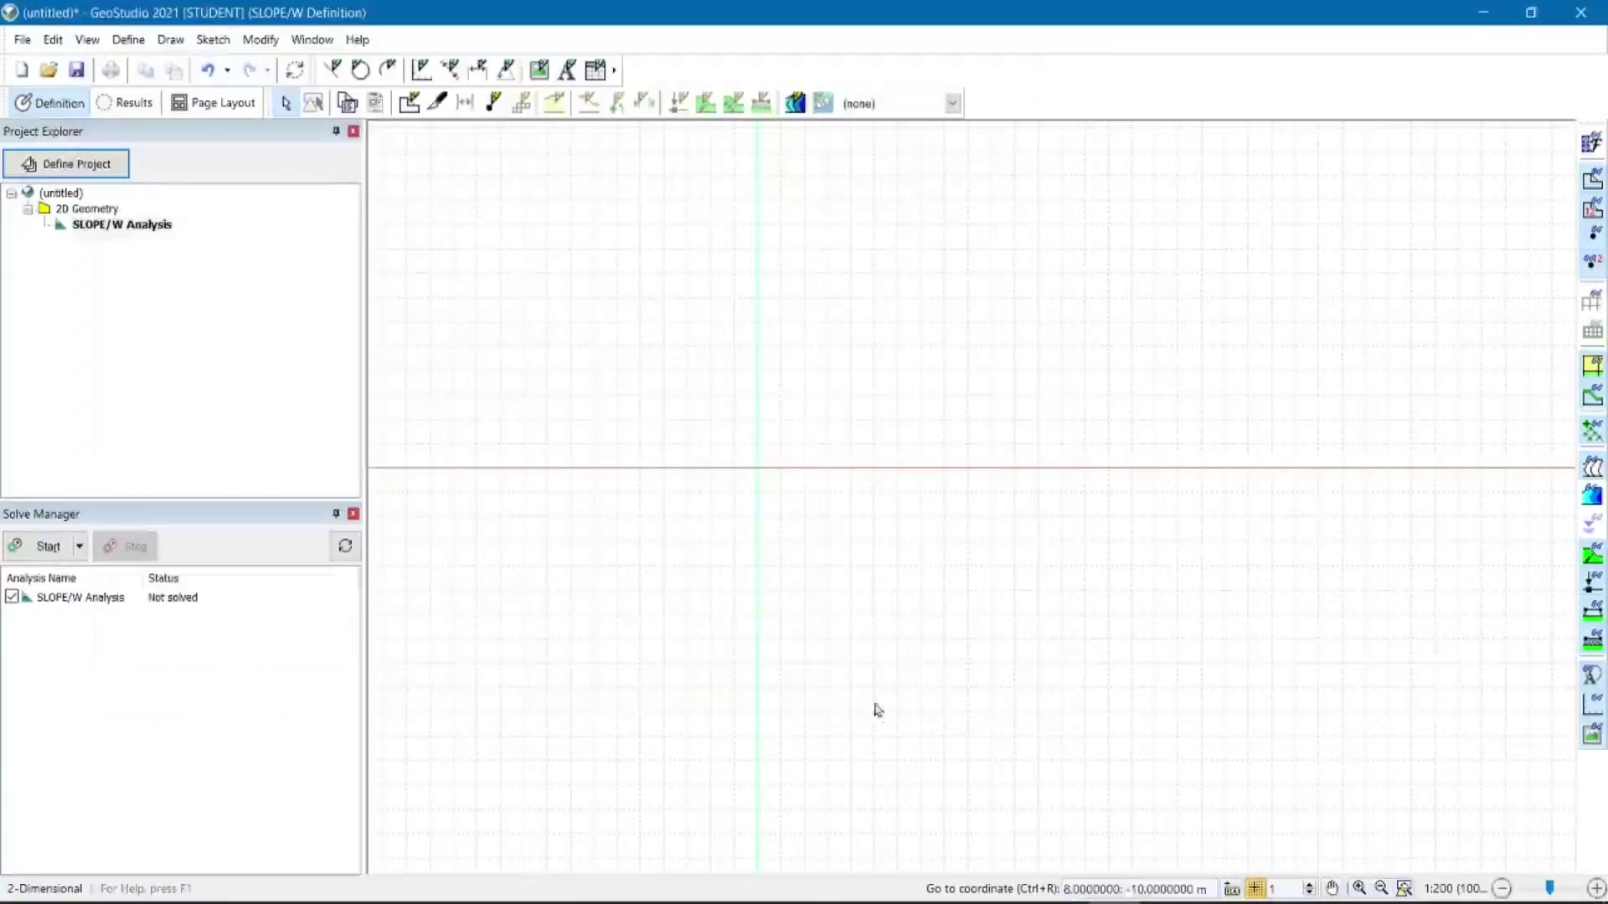
Reopen the project definition to check the analysis type and slip surface options, then close it.
left_click(159, 42)
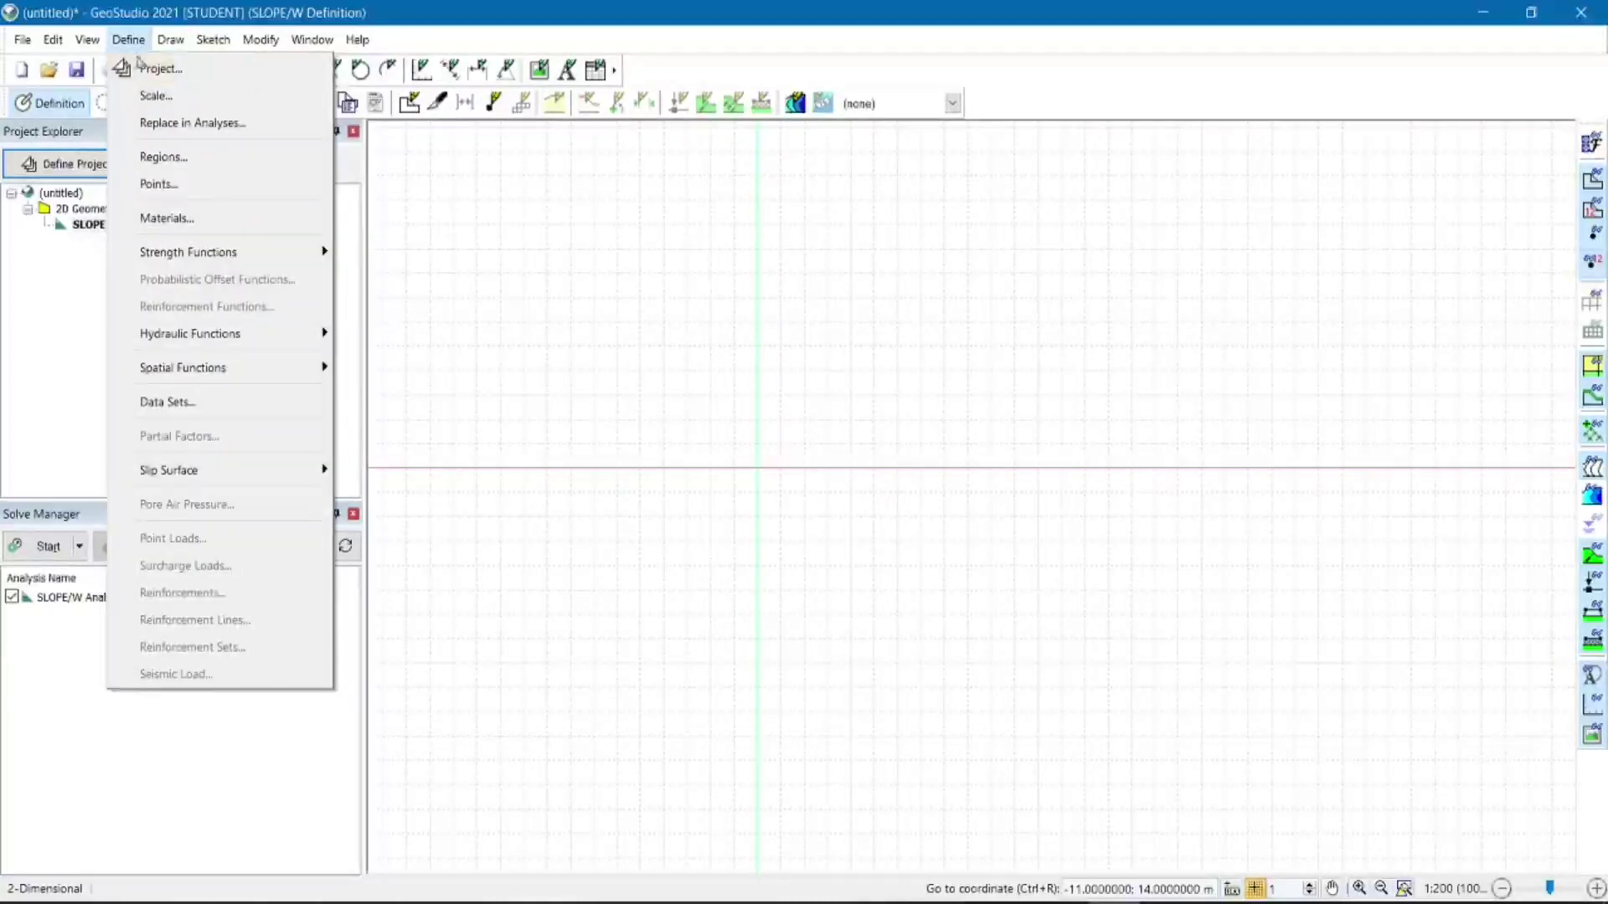
left_click(138, 68)
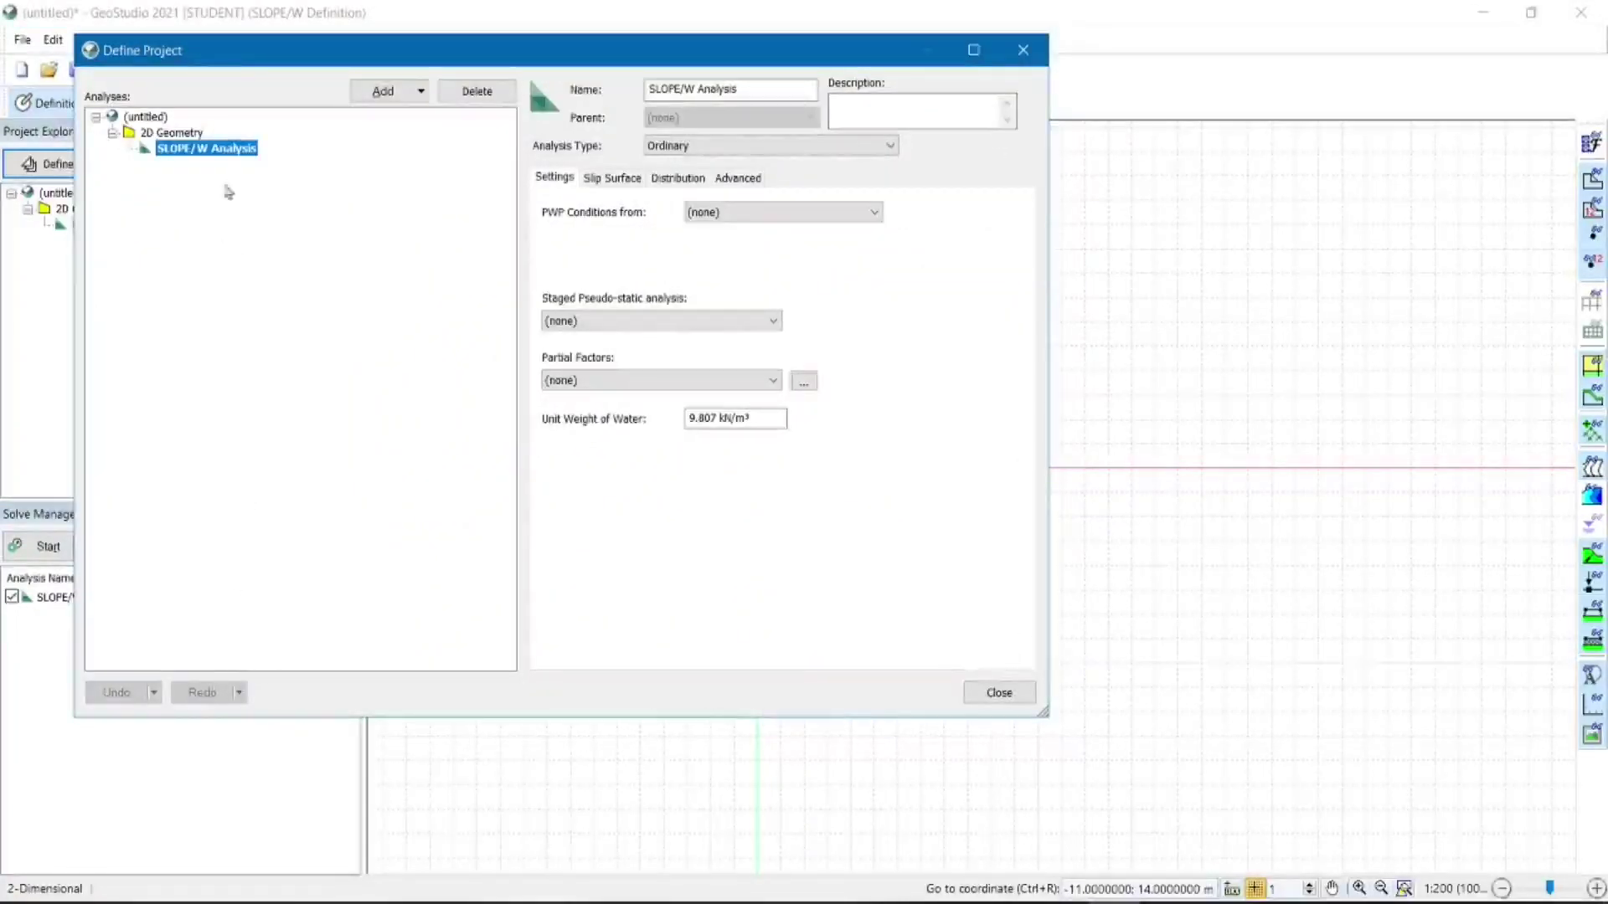
left_click_drag(244, 59, 391, 84)
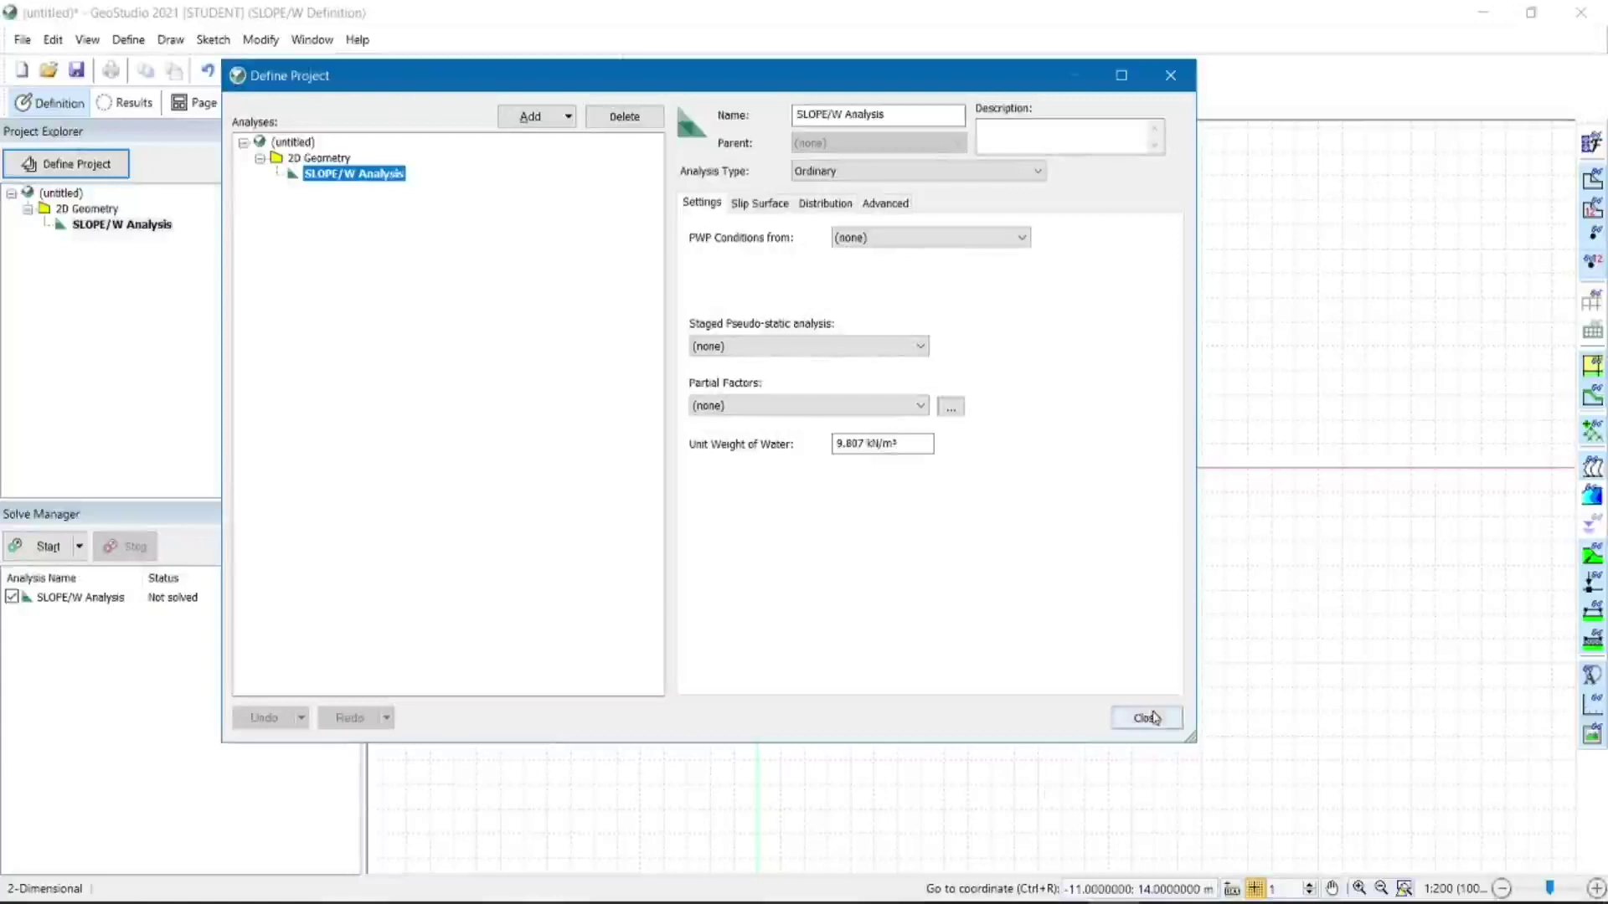
left_click(912, 171)
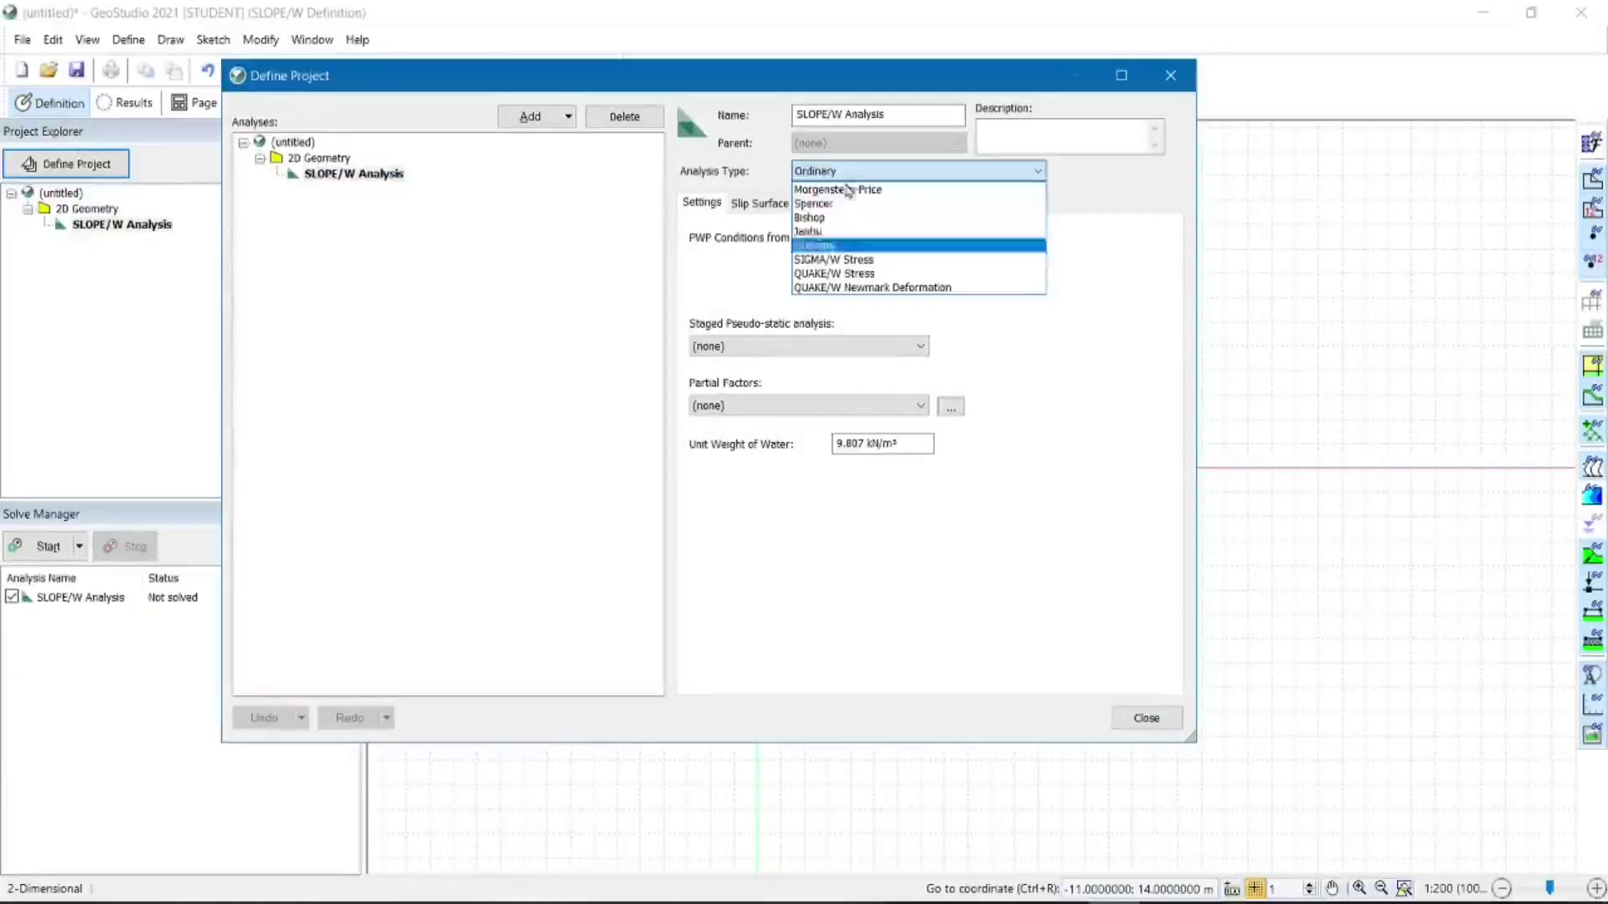
left_click(838, 245)
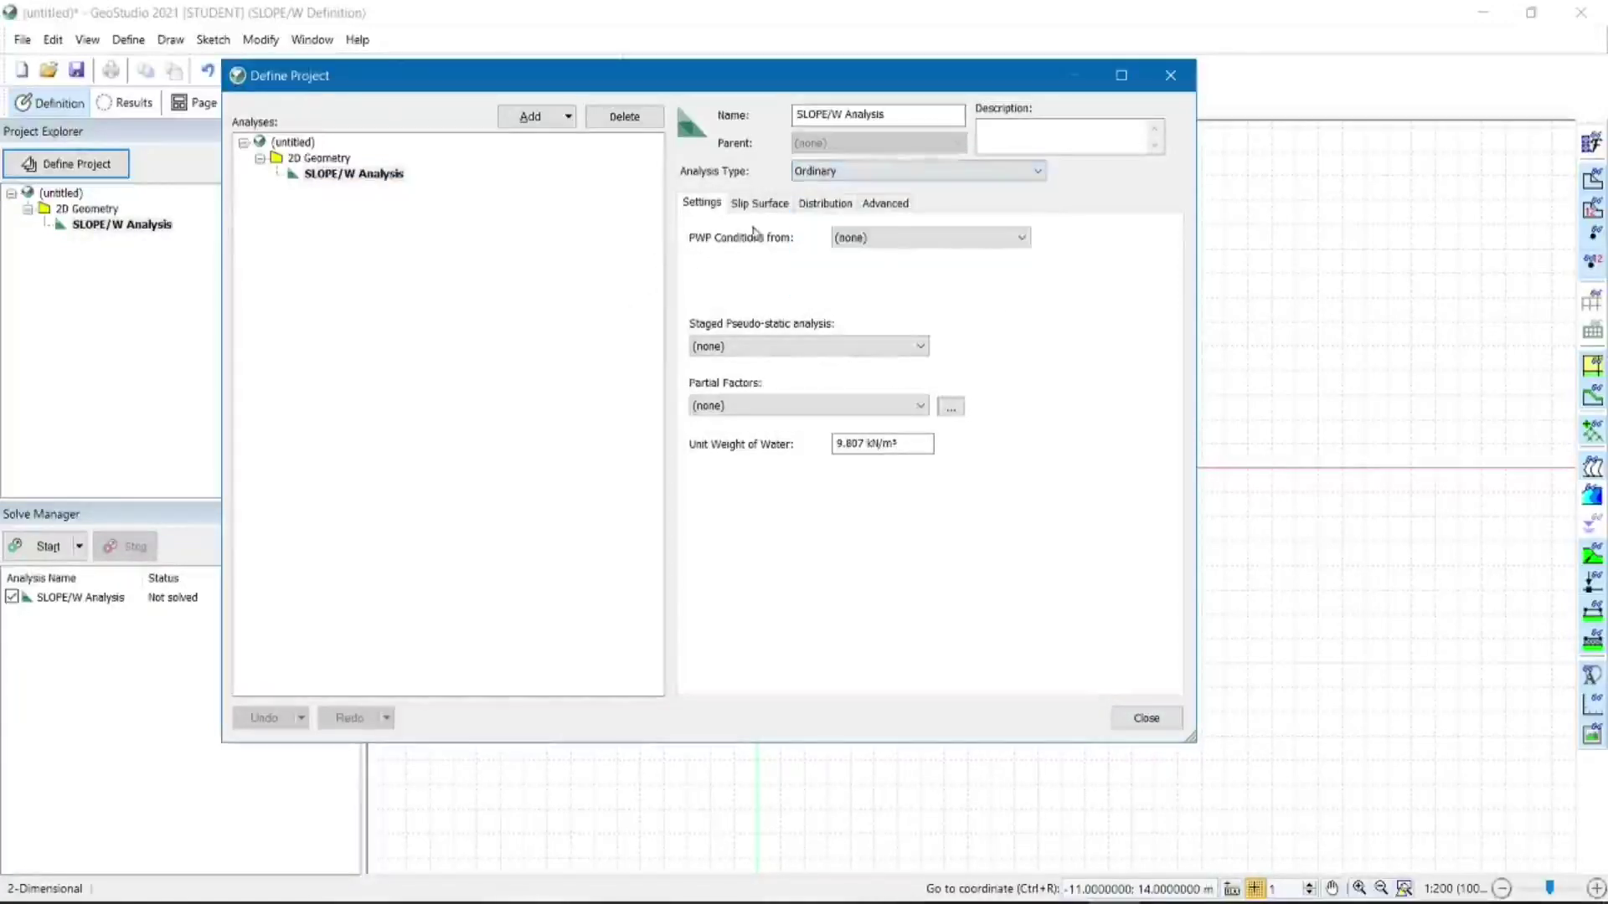
left_click(758, 203)
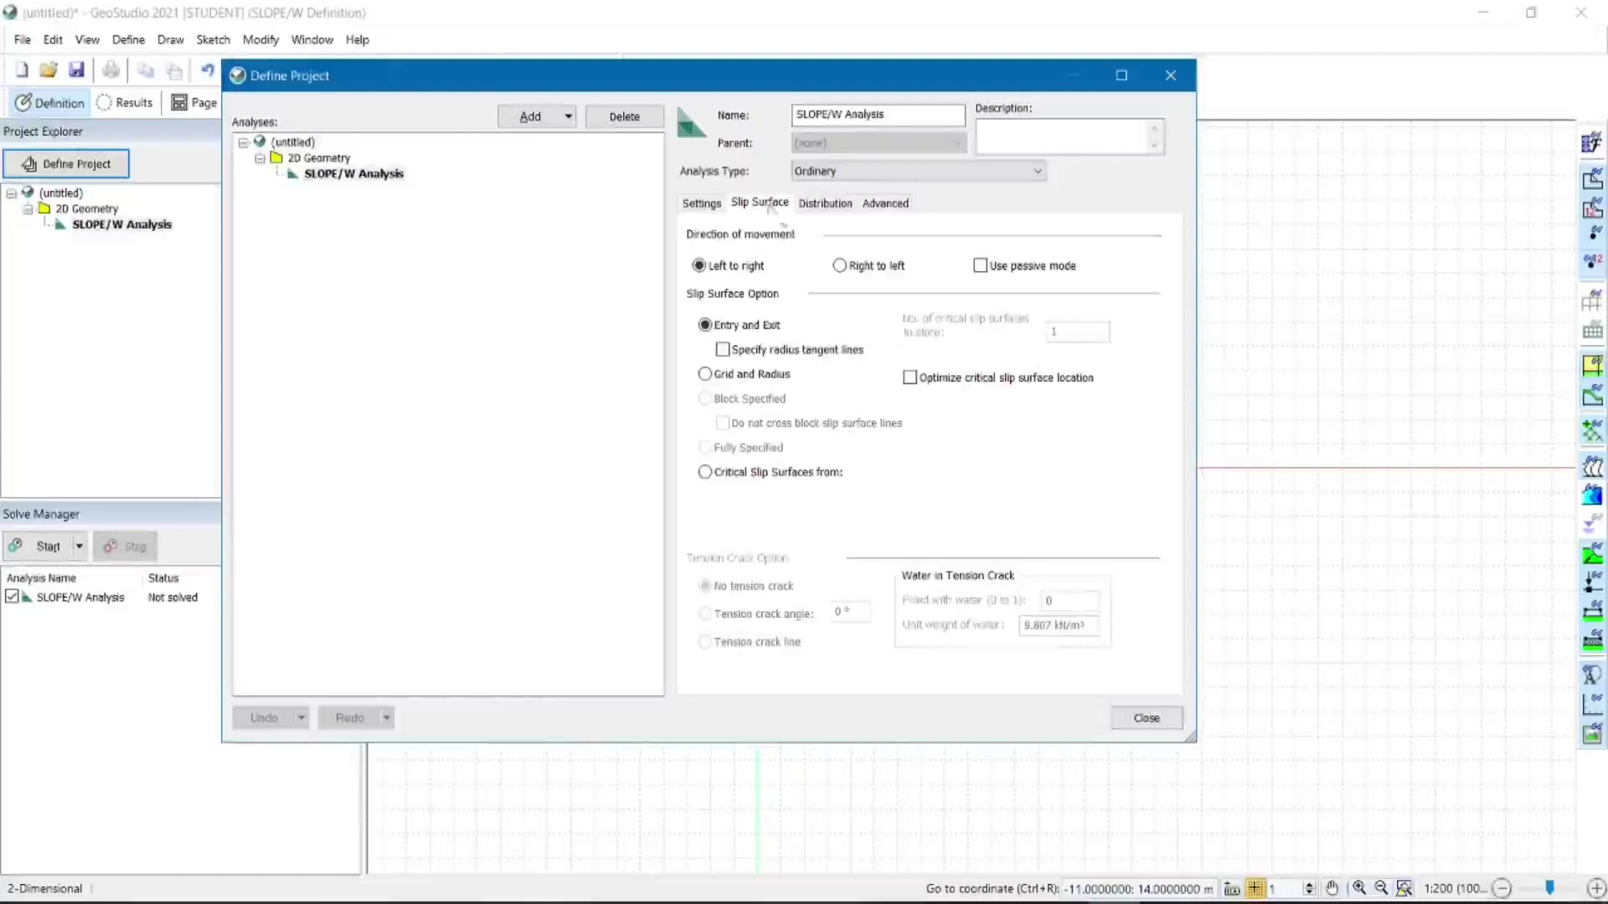
left_click(1144, 725)
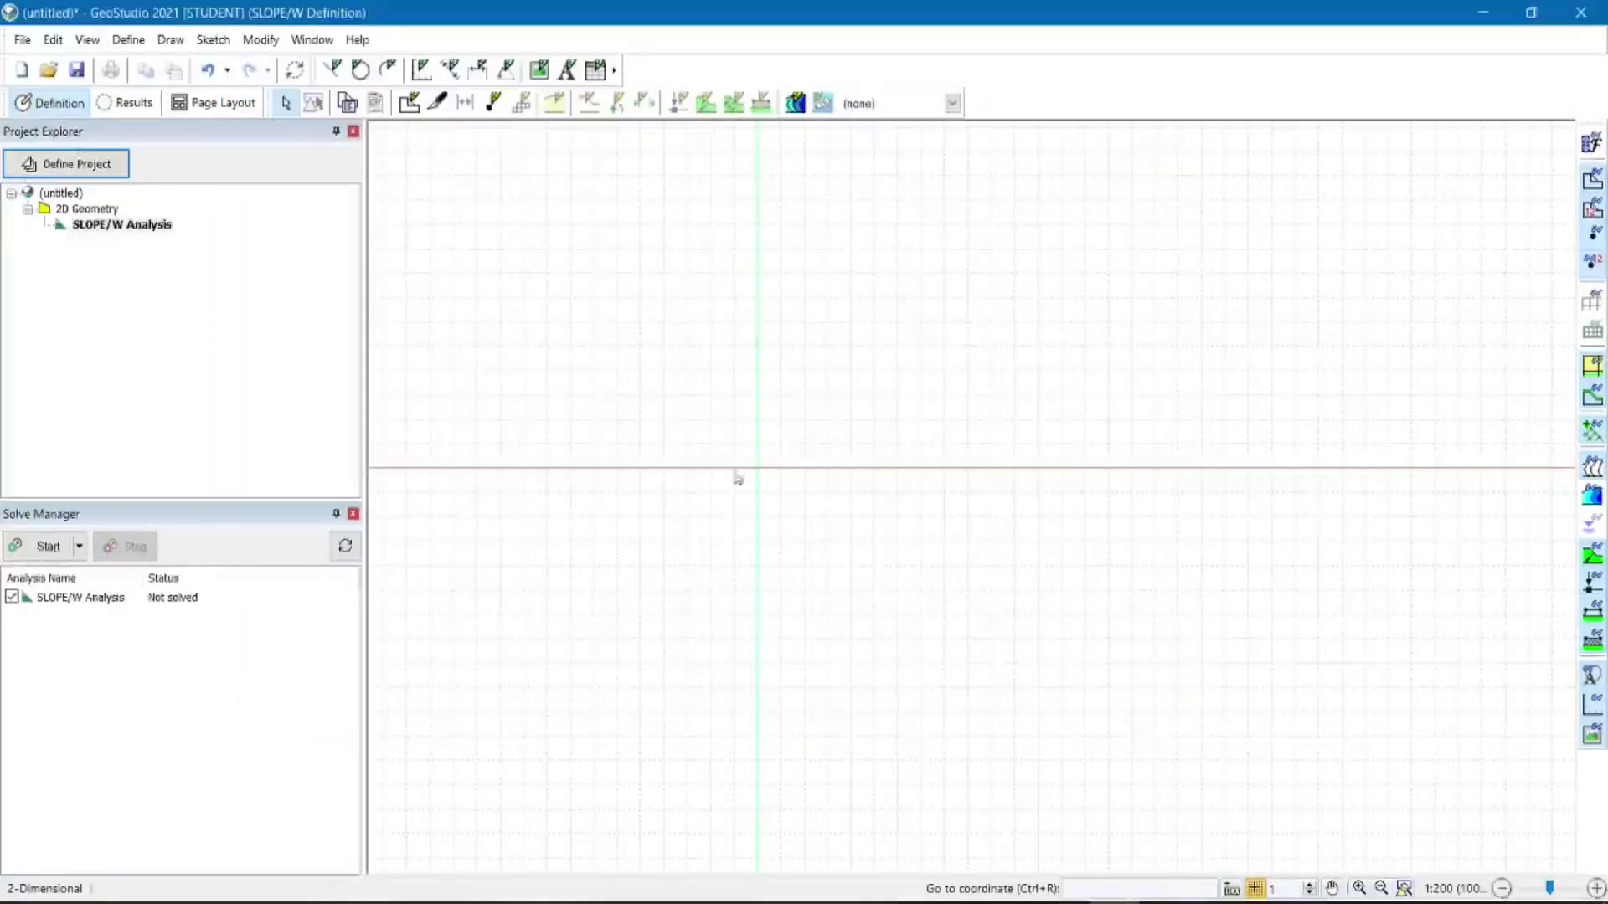
left_click(127, 40)
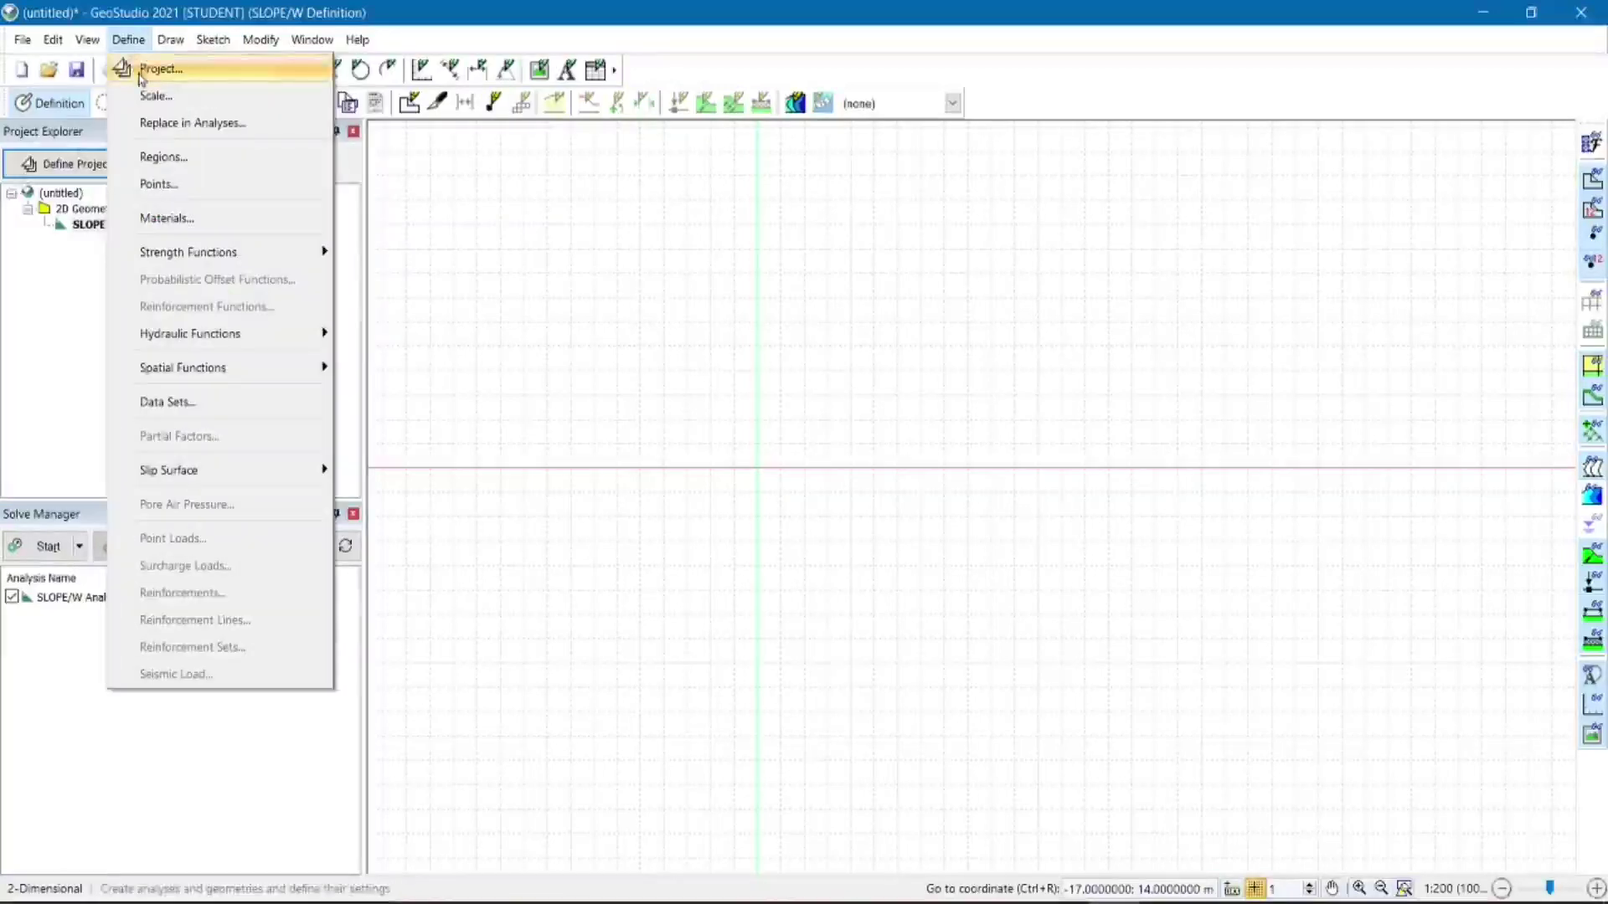
left_click(189, 69)
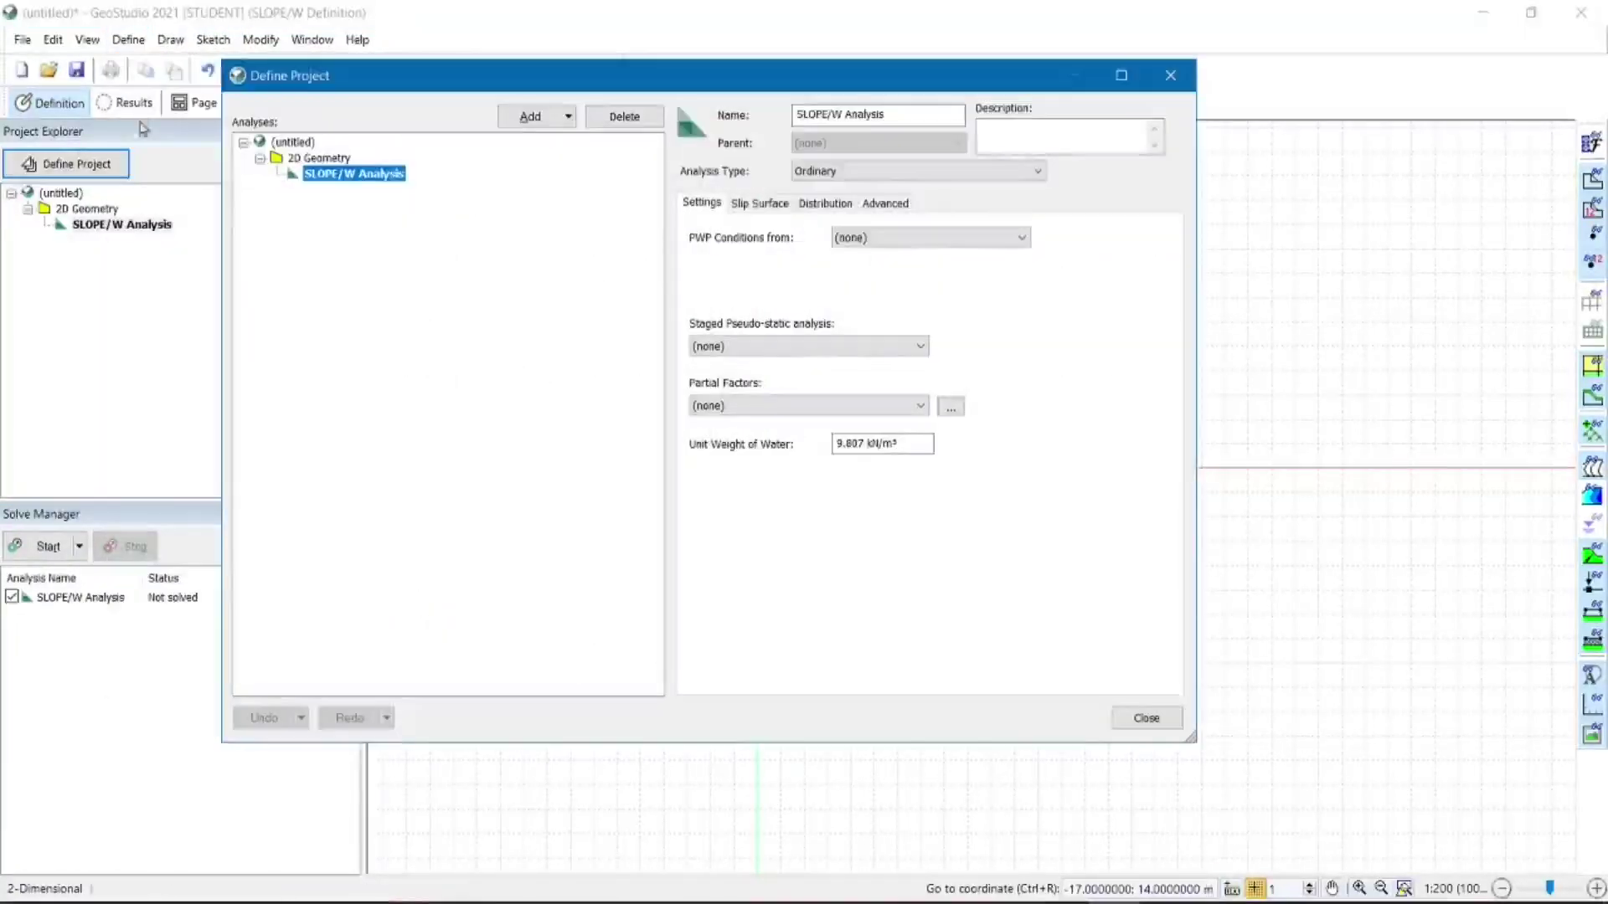
left_click(1171, 75)
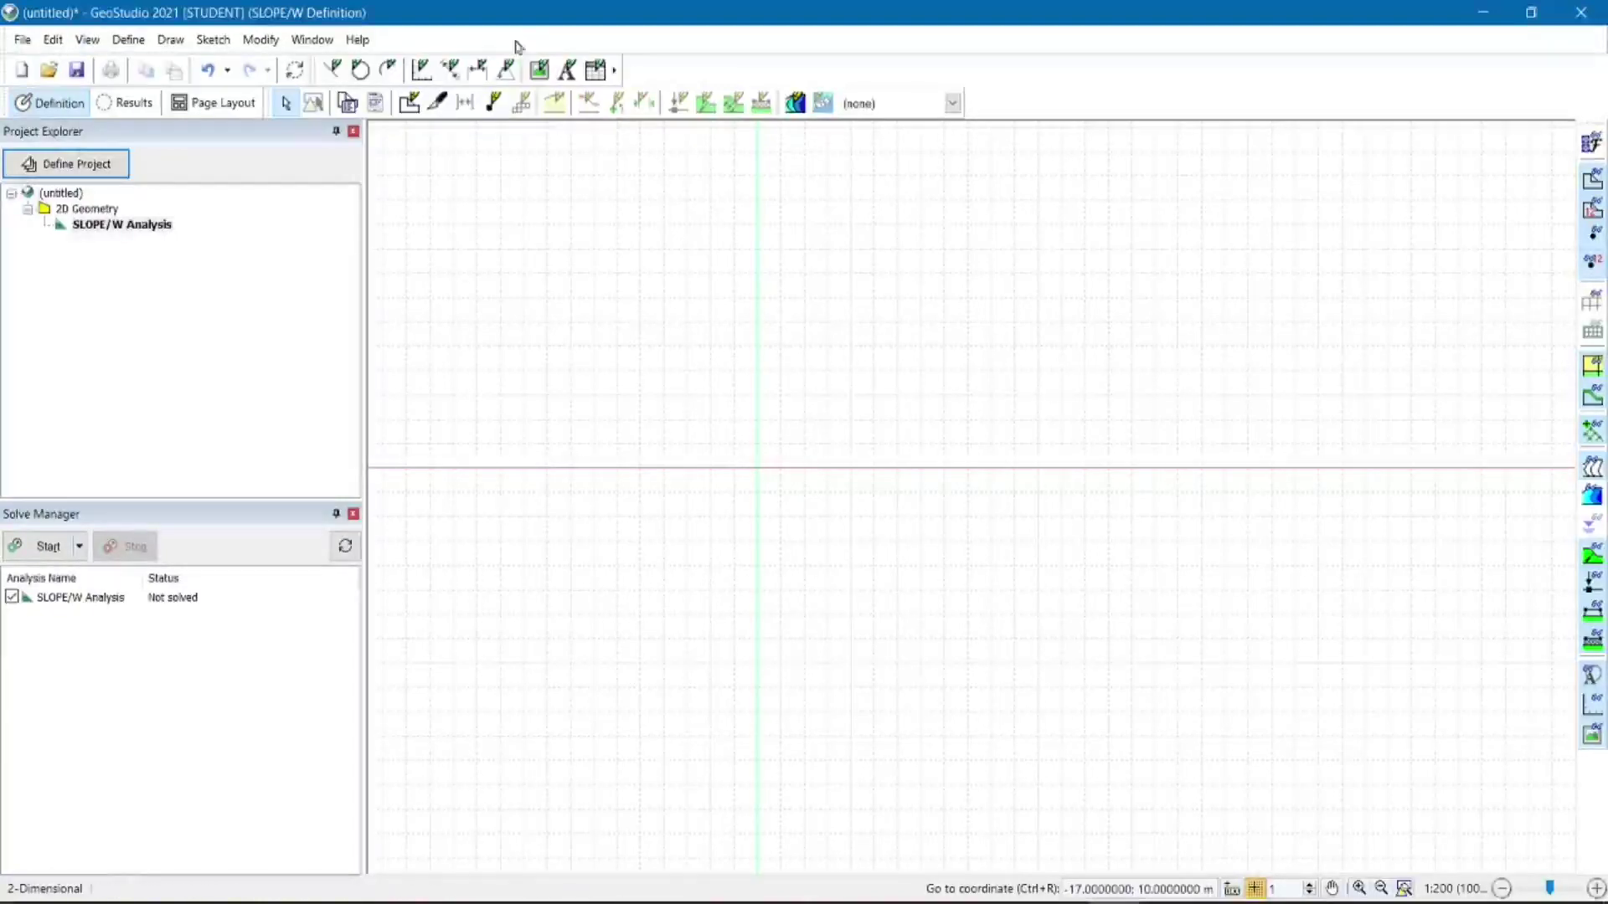
left_click(170, 39)
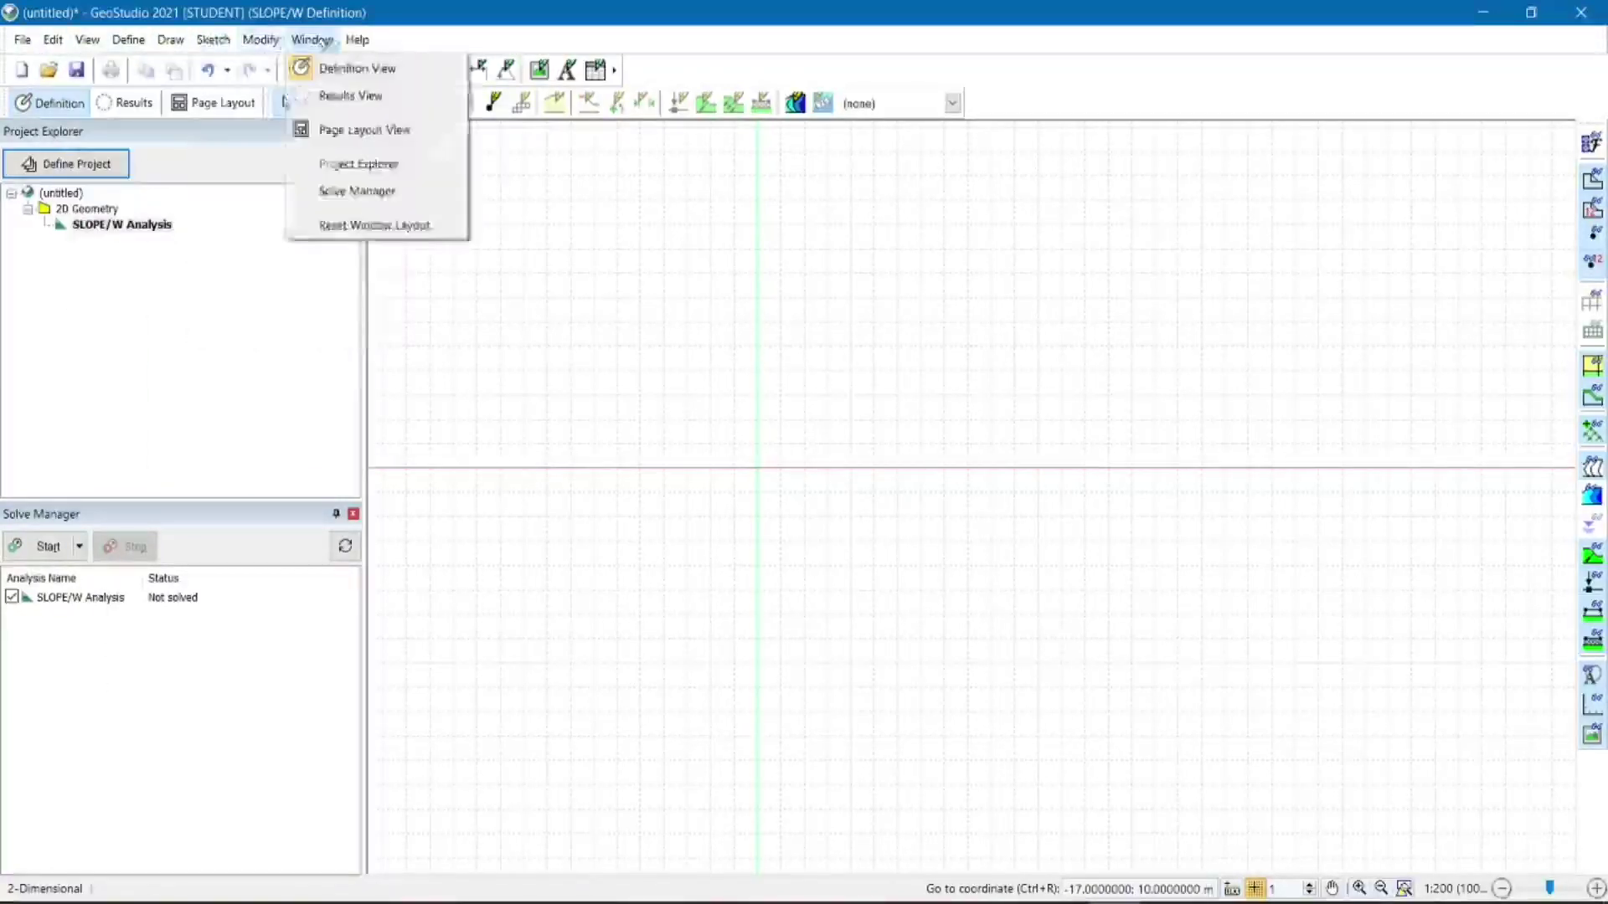
left_click(822, 39)
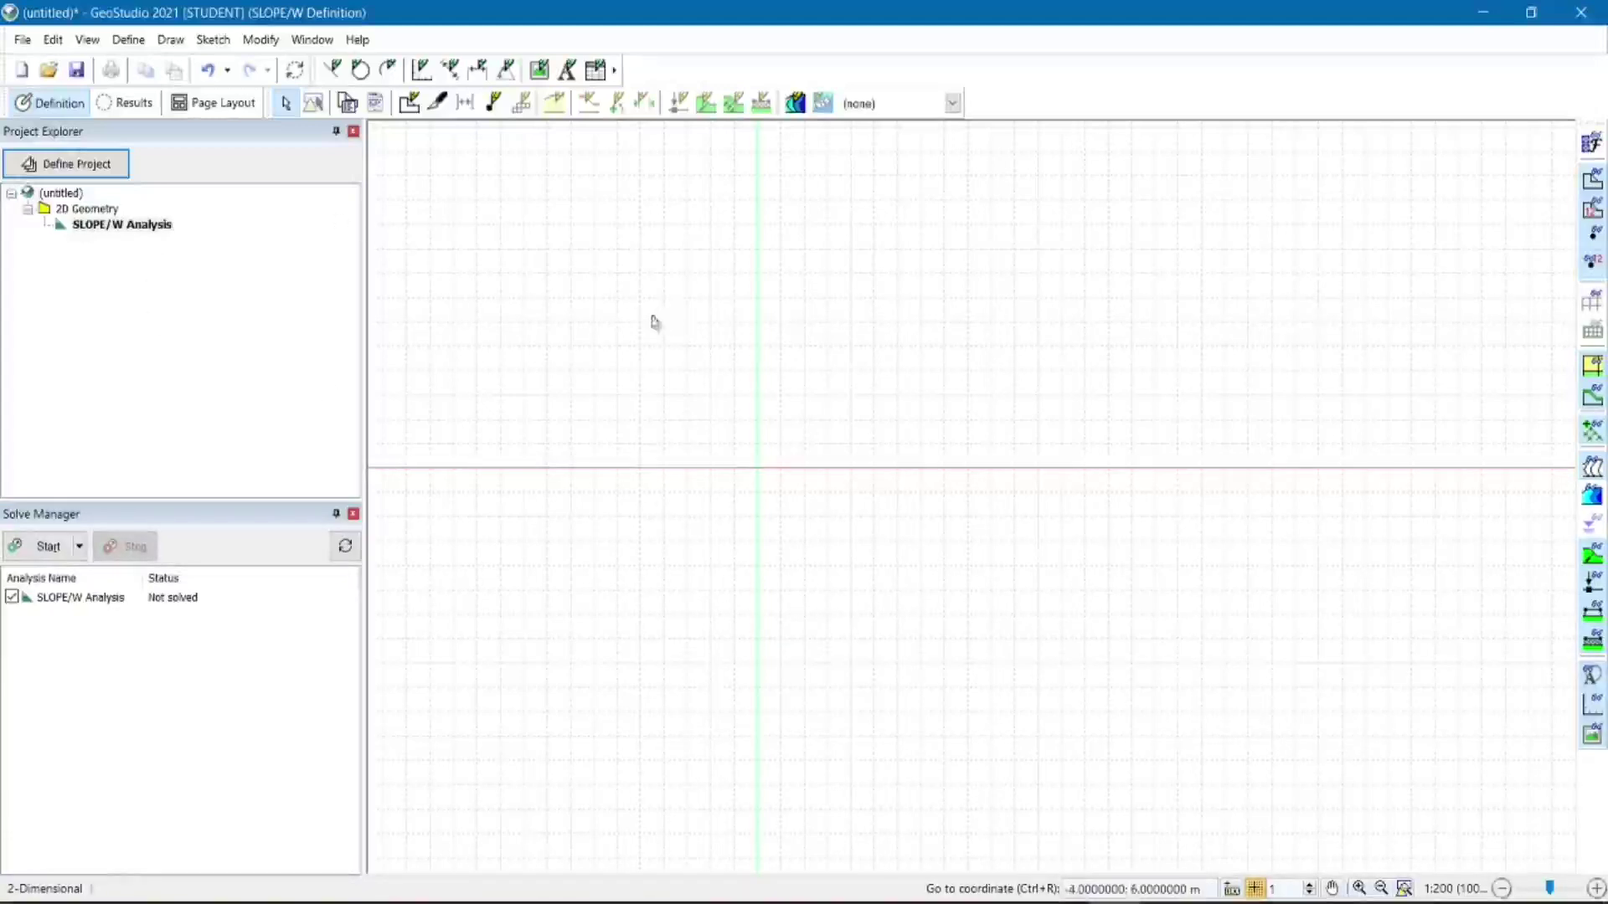
left_click(214, 40)
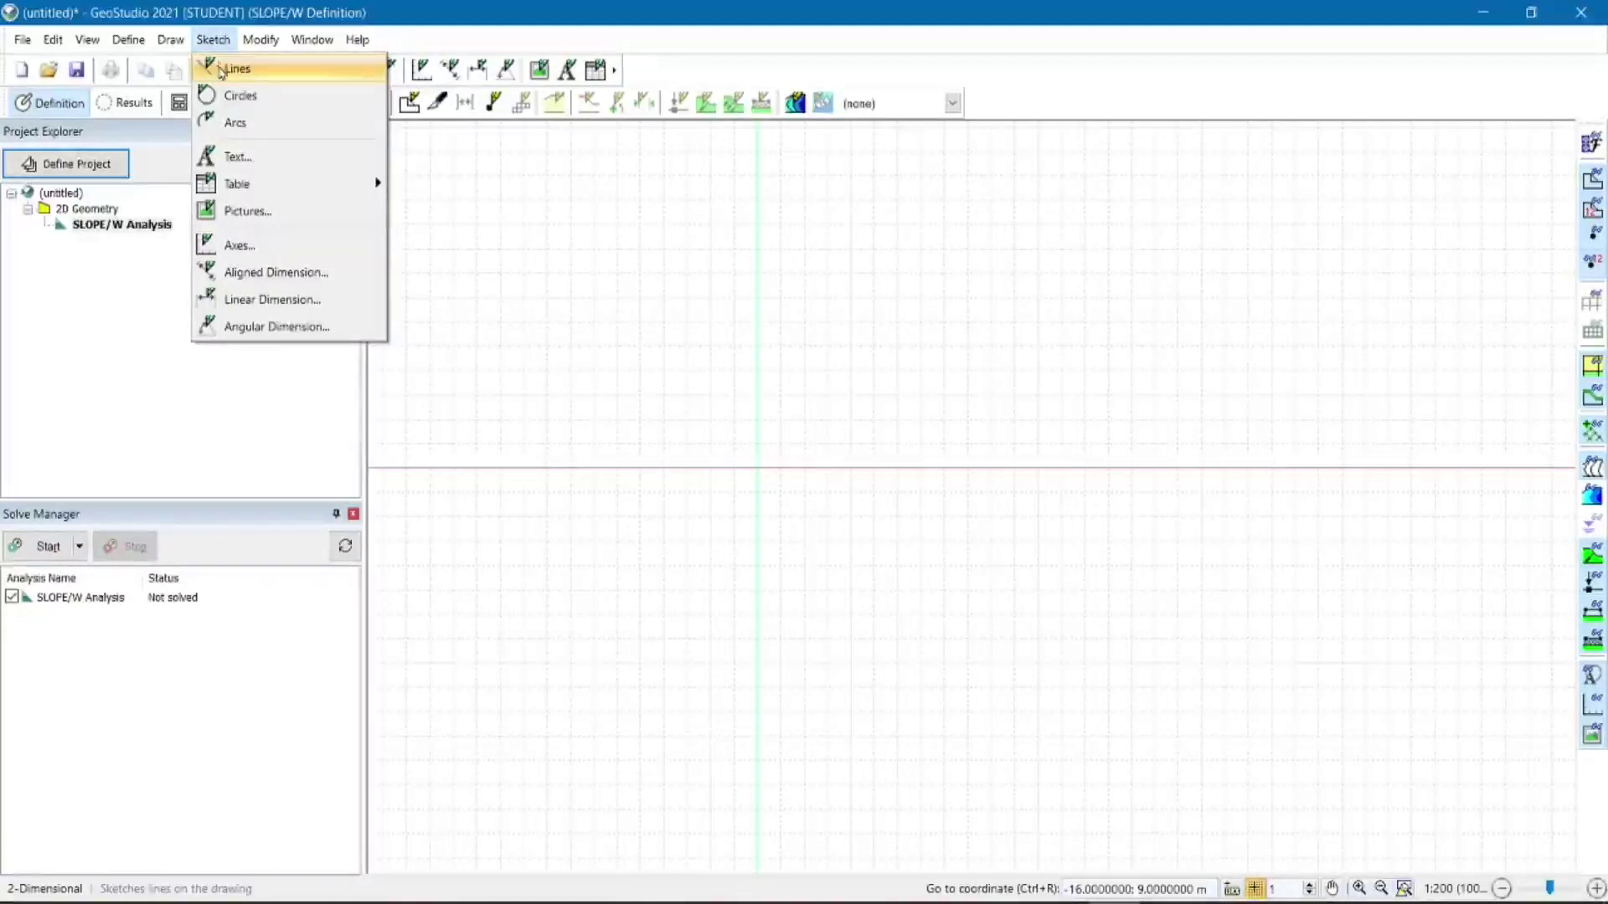
left_click(222, 71)
left_click(214, 40)
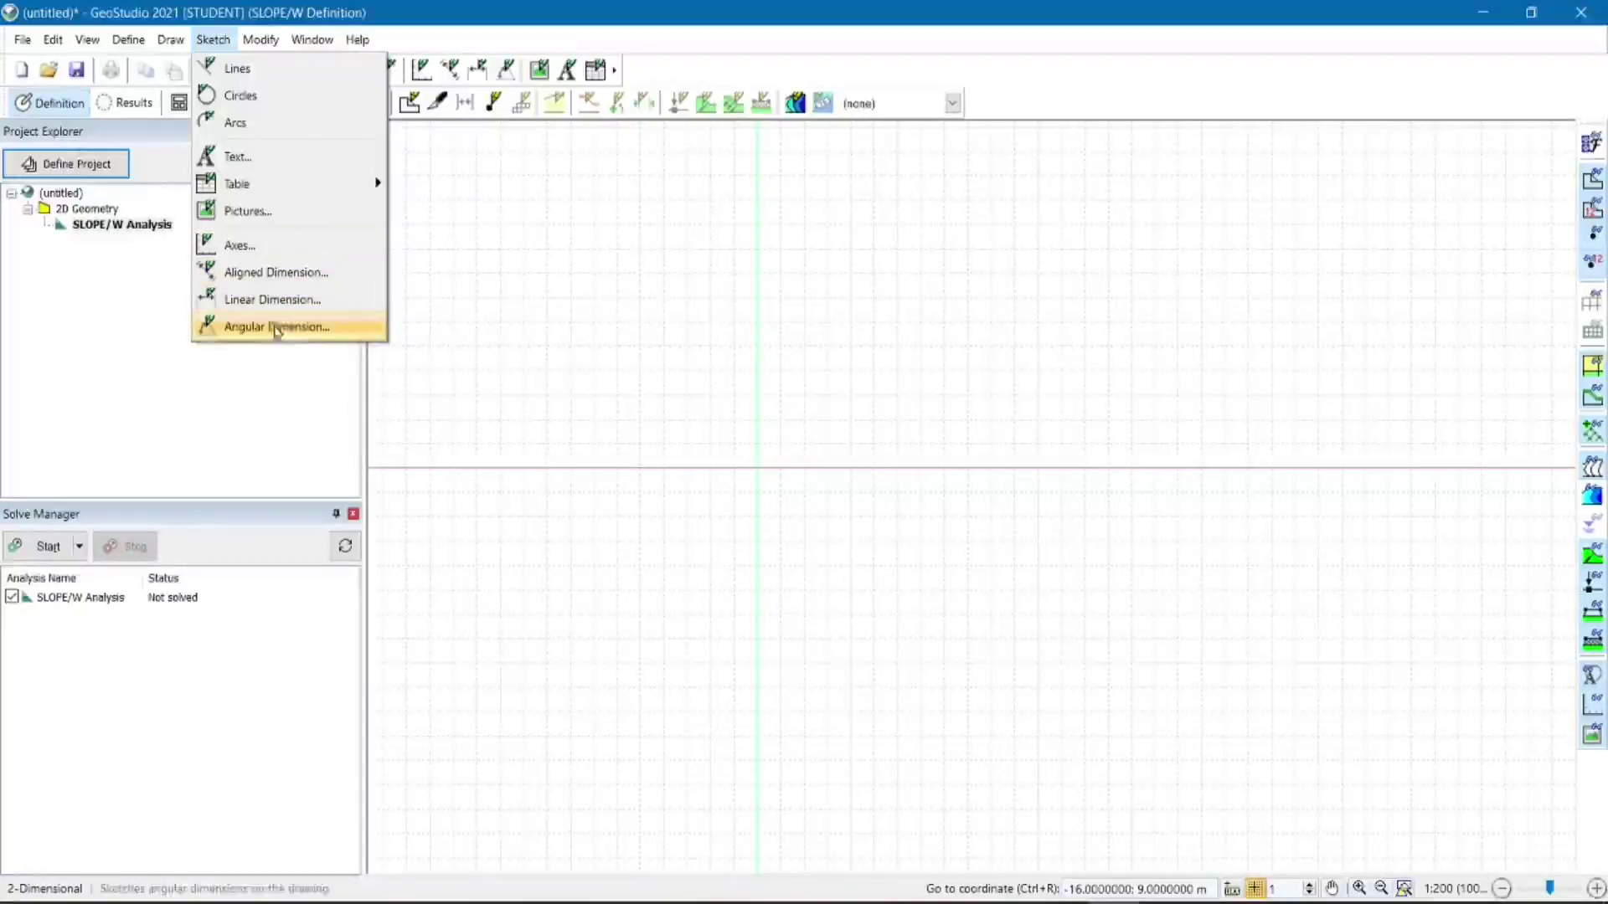
left_click(214, 40)
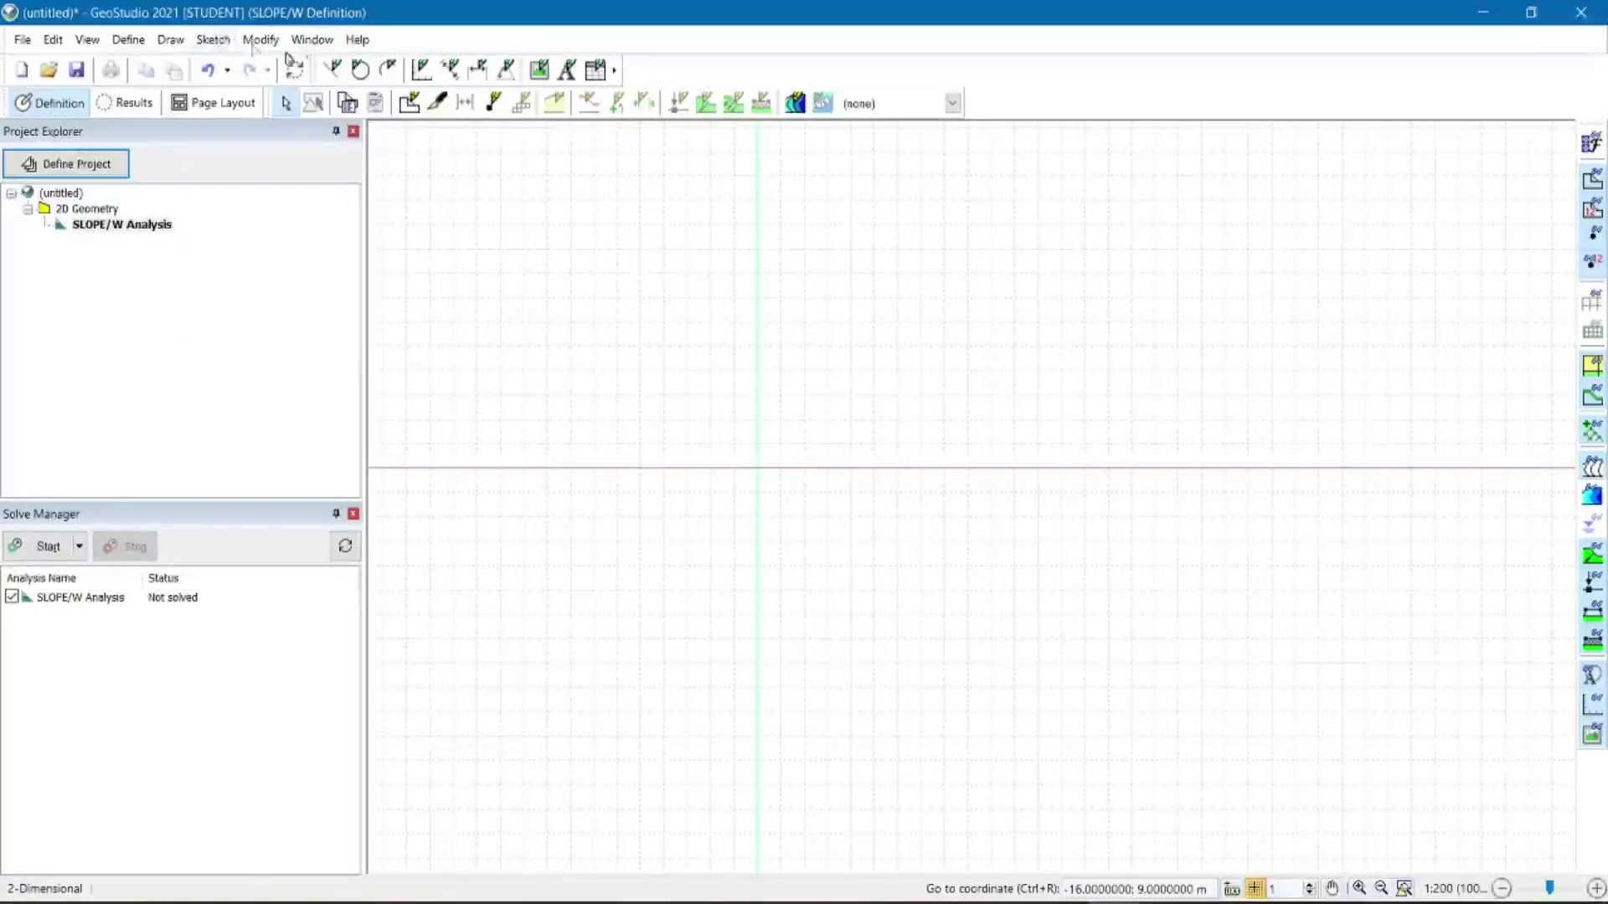
Activate Sketch Lines and try out the snap grid by switching it off and back on.
left_click(331, 72)
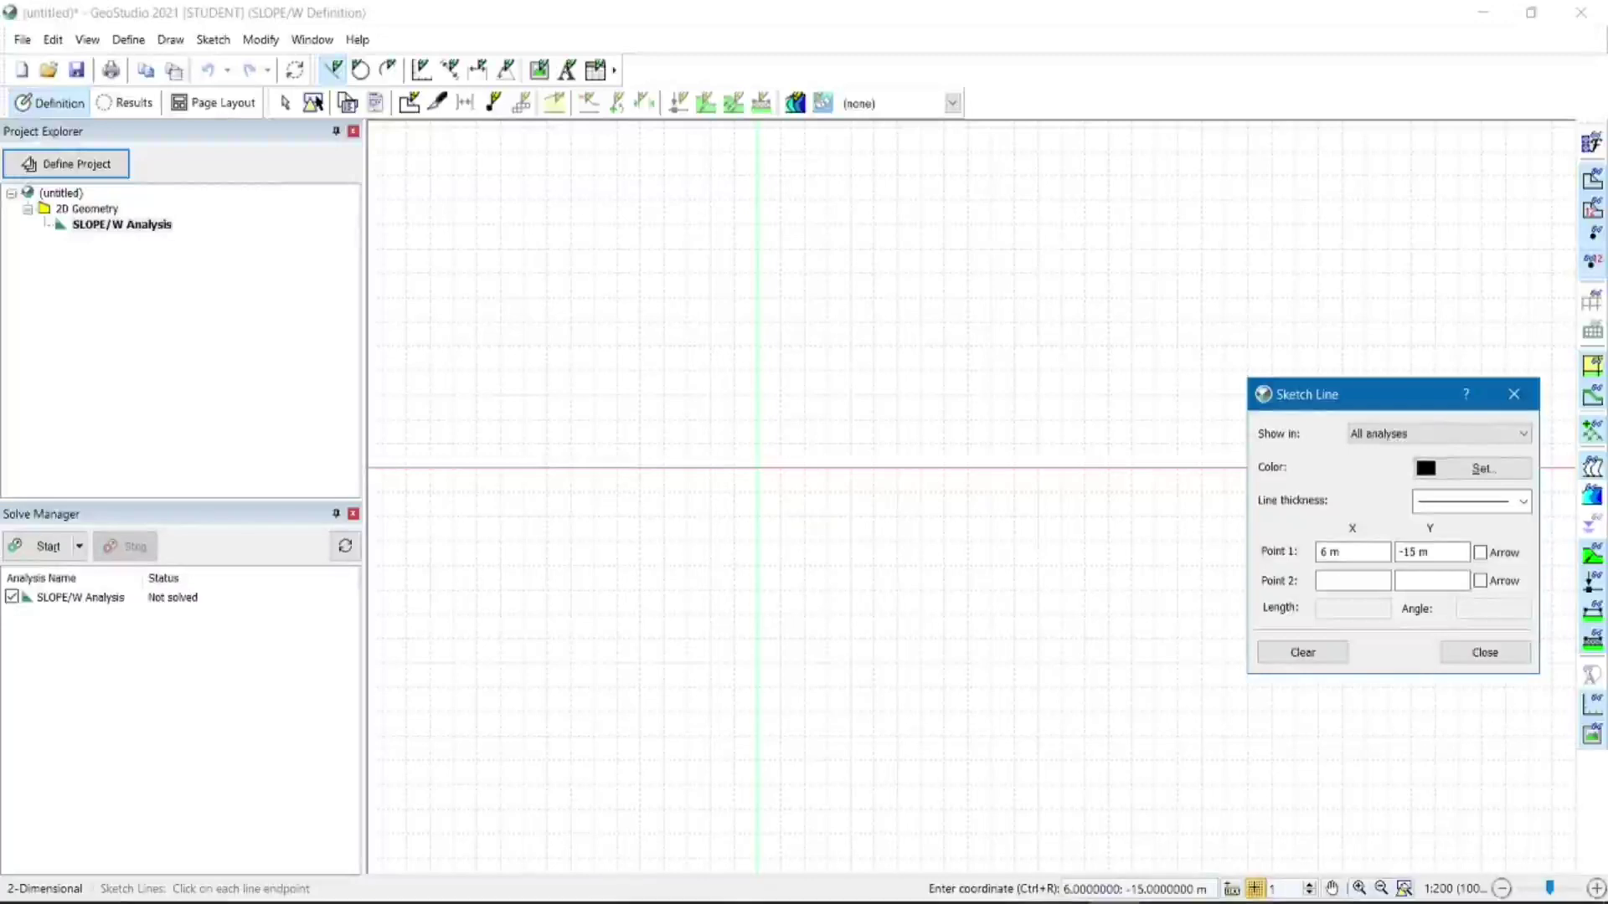
left_click(1253, 889)
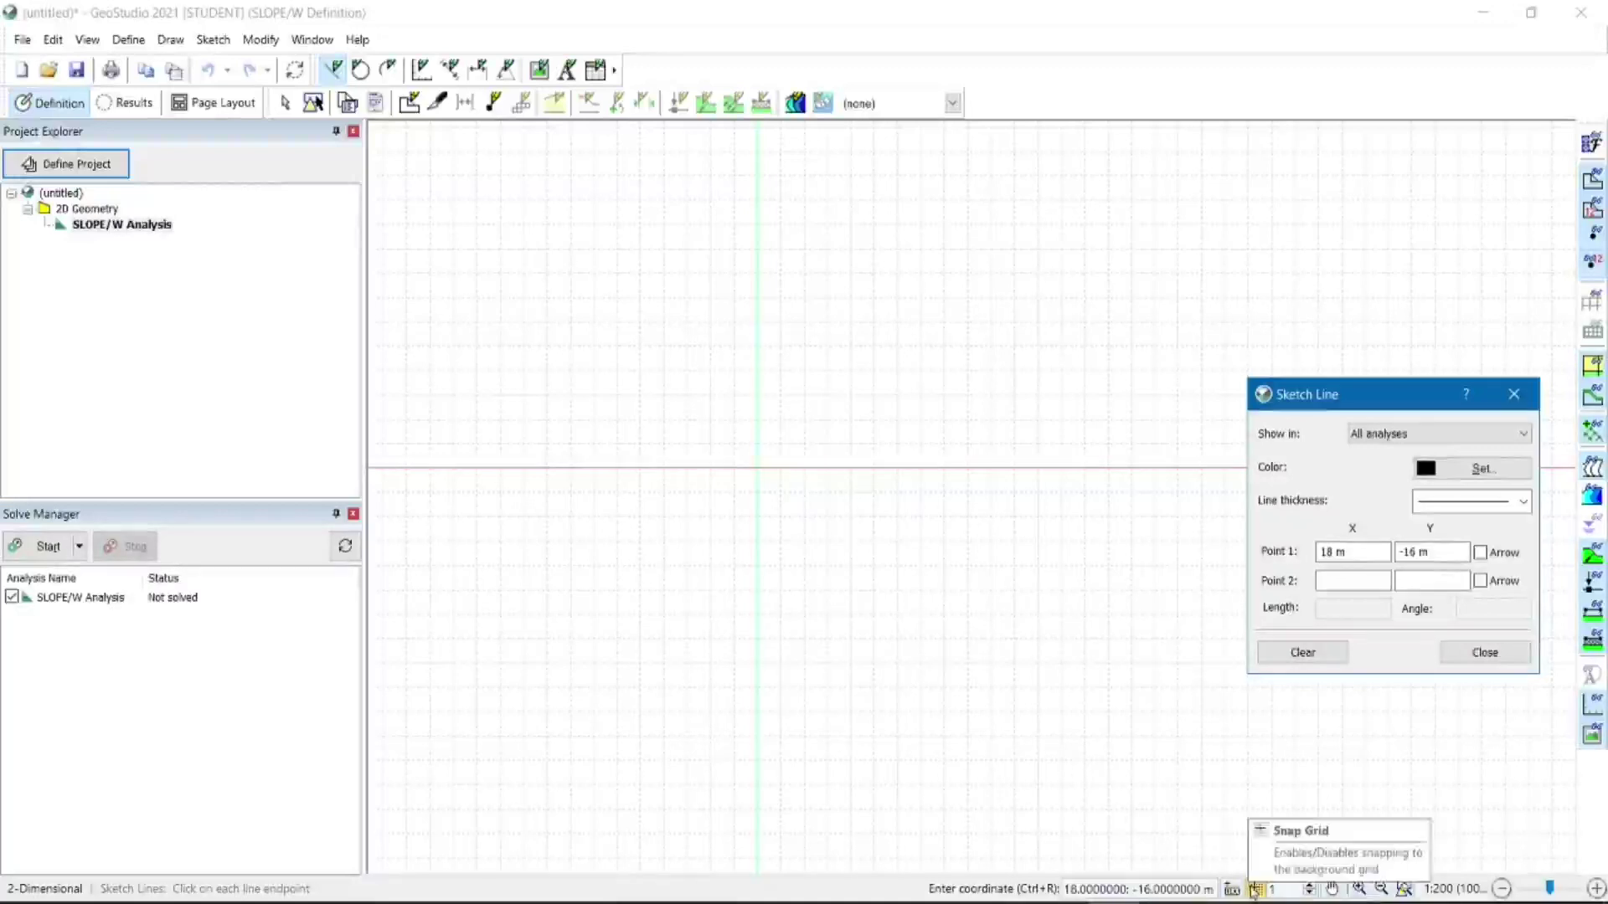
left_click(1256, 890)
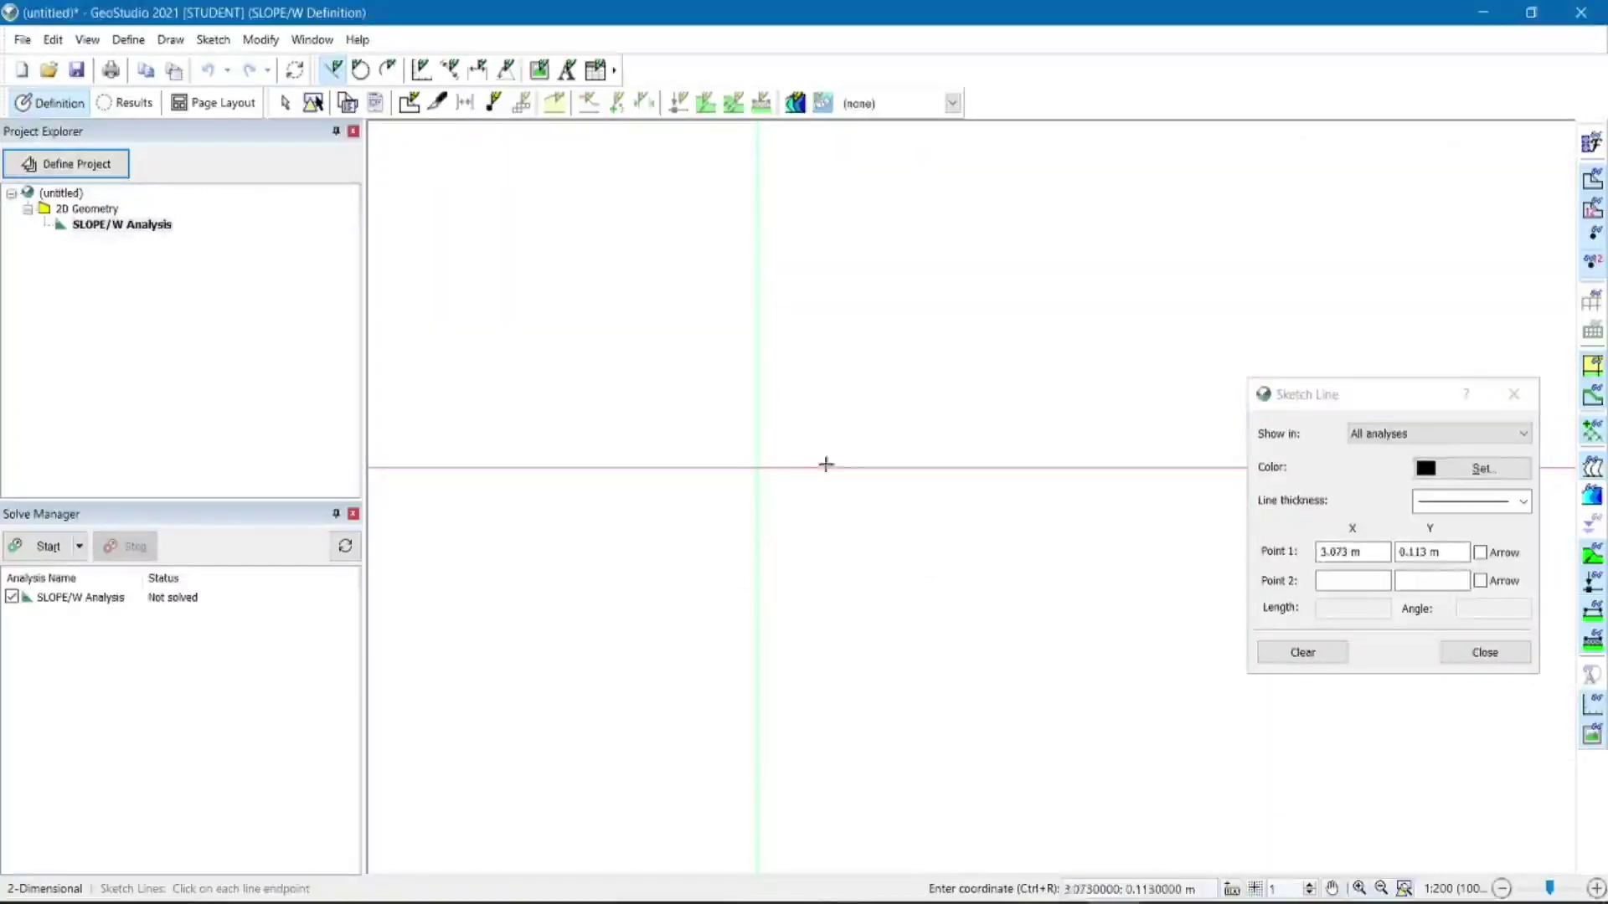
left_click(1256, 890)
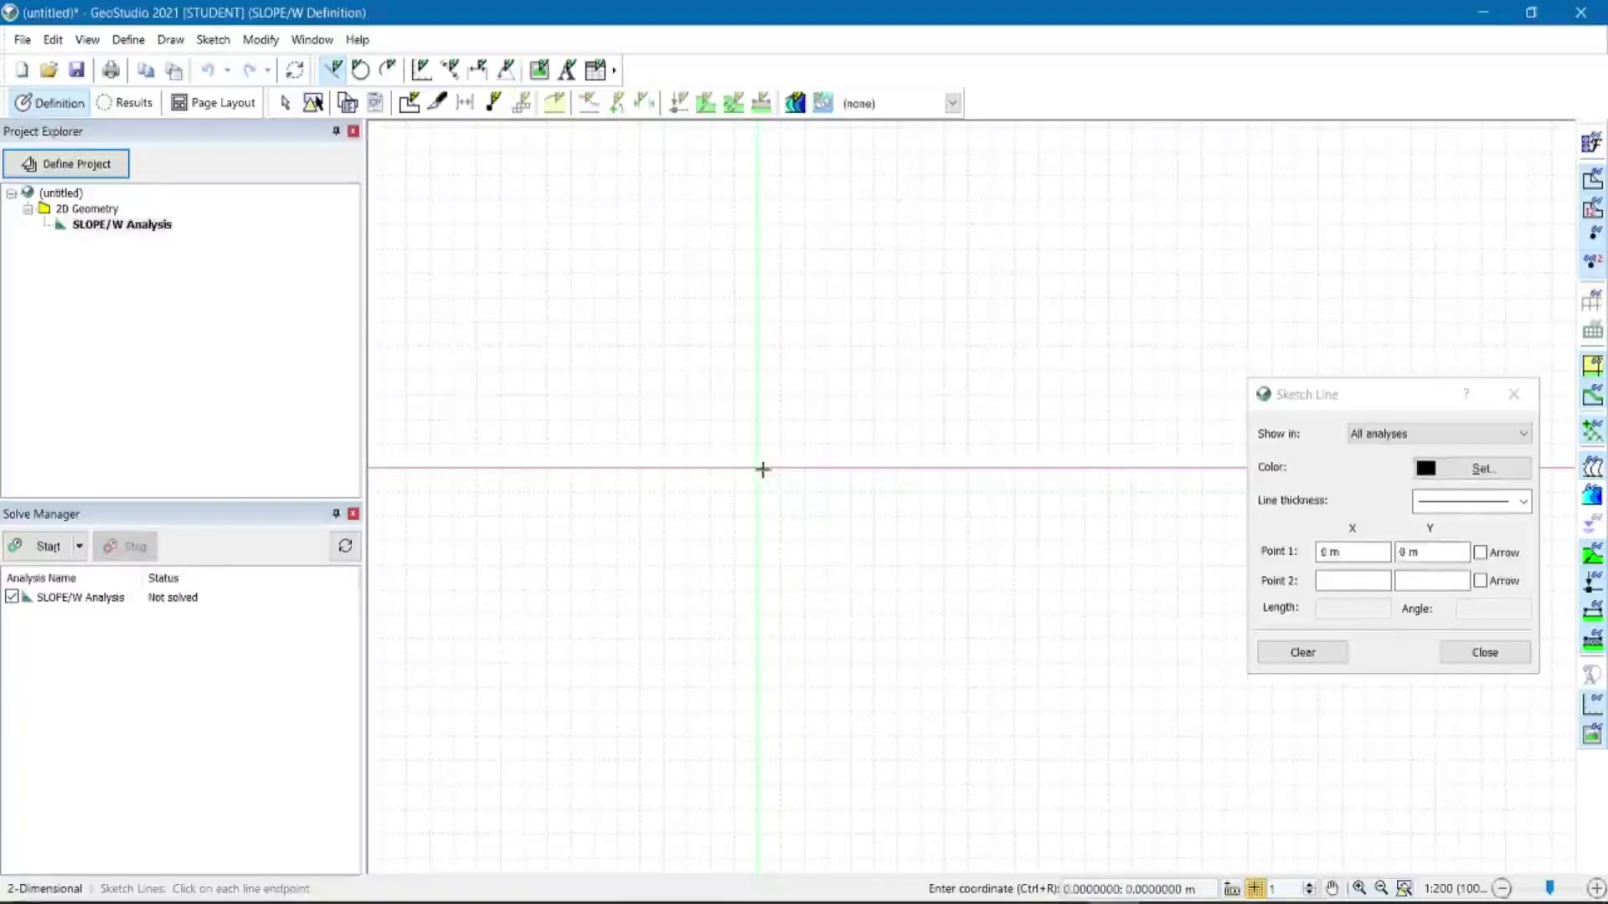
left_click(1256, 889)
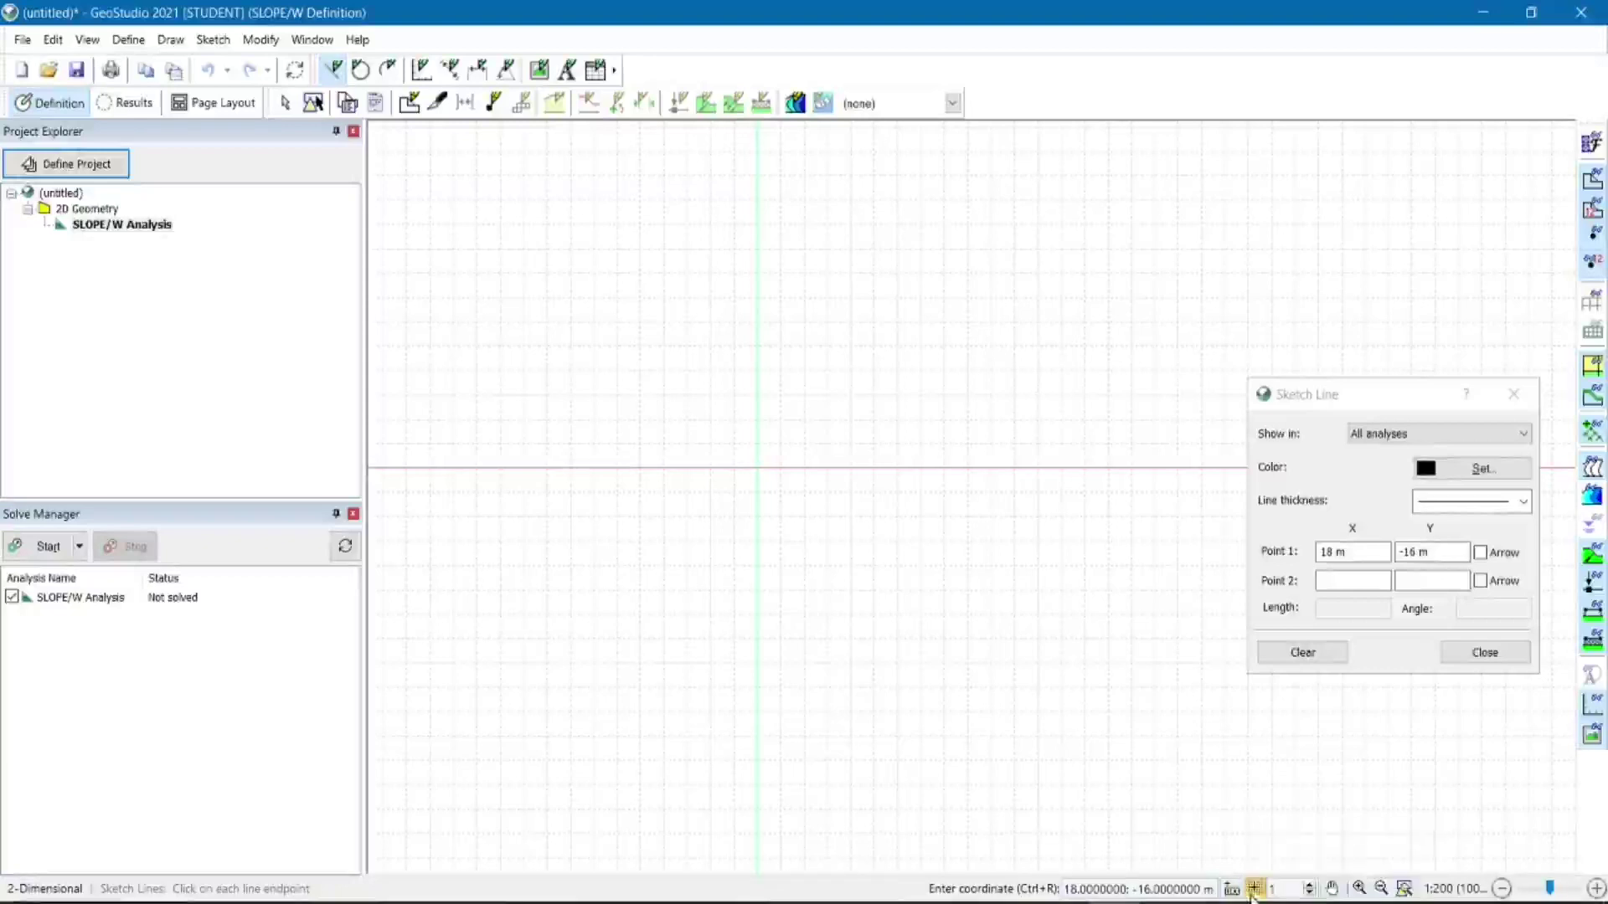
Sketch the slope outline's vertical boundary from (0, 0) to (0, 20) m and its crest on to (10, 20) m.
left_click(758, 468)
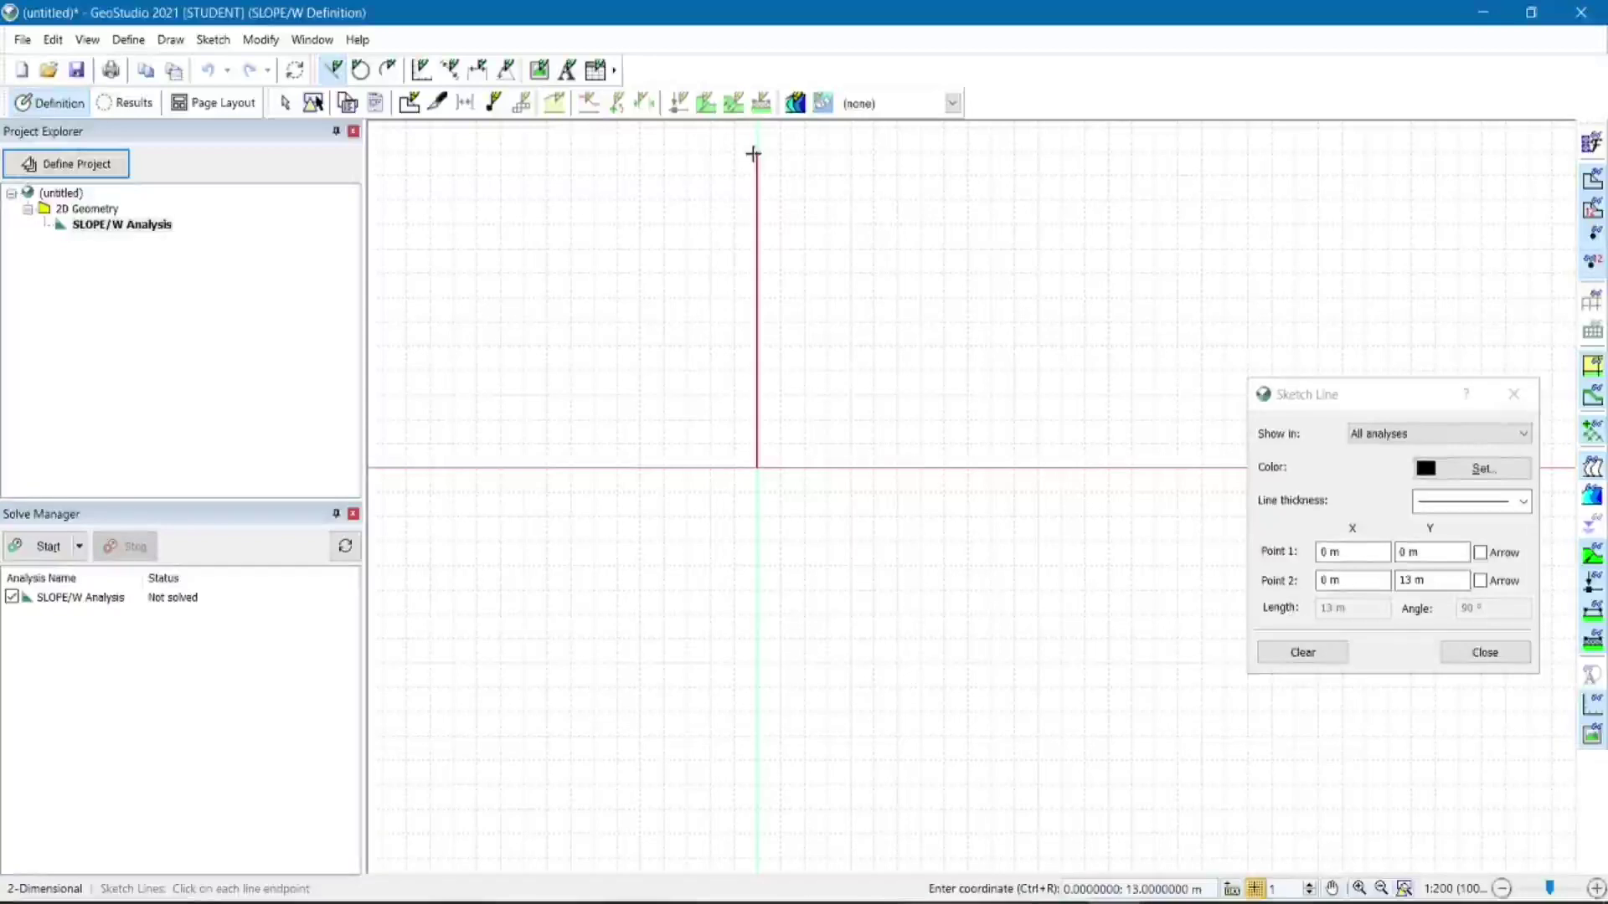
scroll(737, 596, "down", 3)
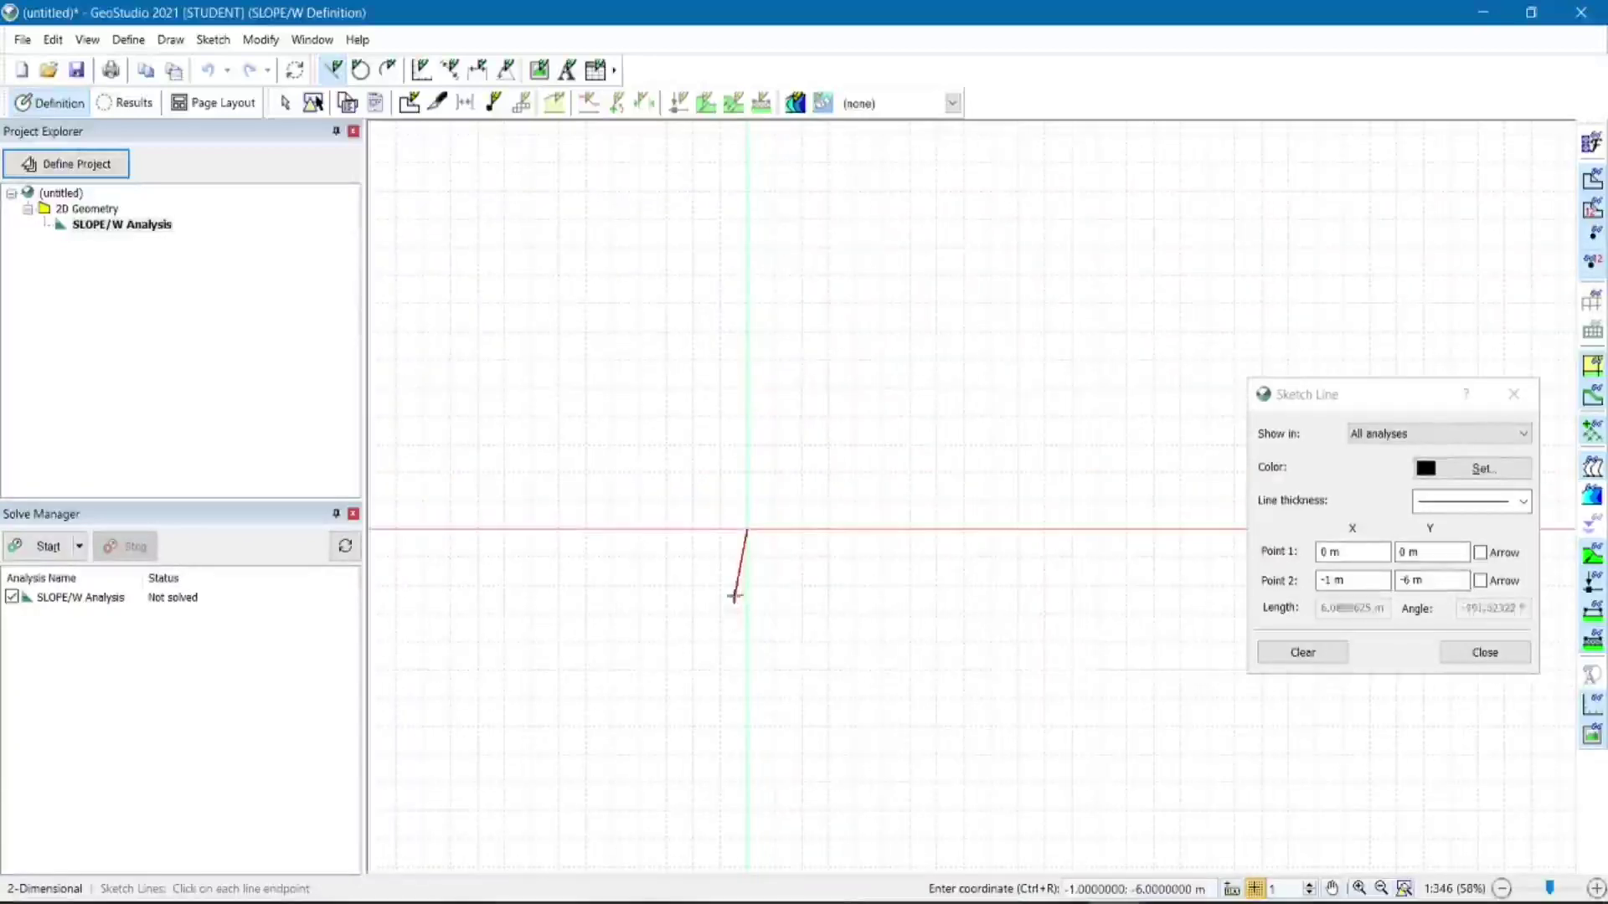
left_click(743, 244)
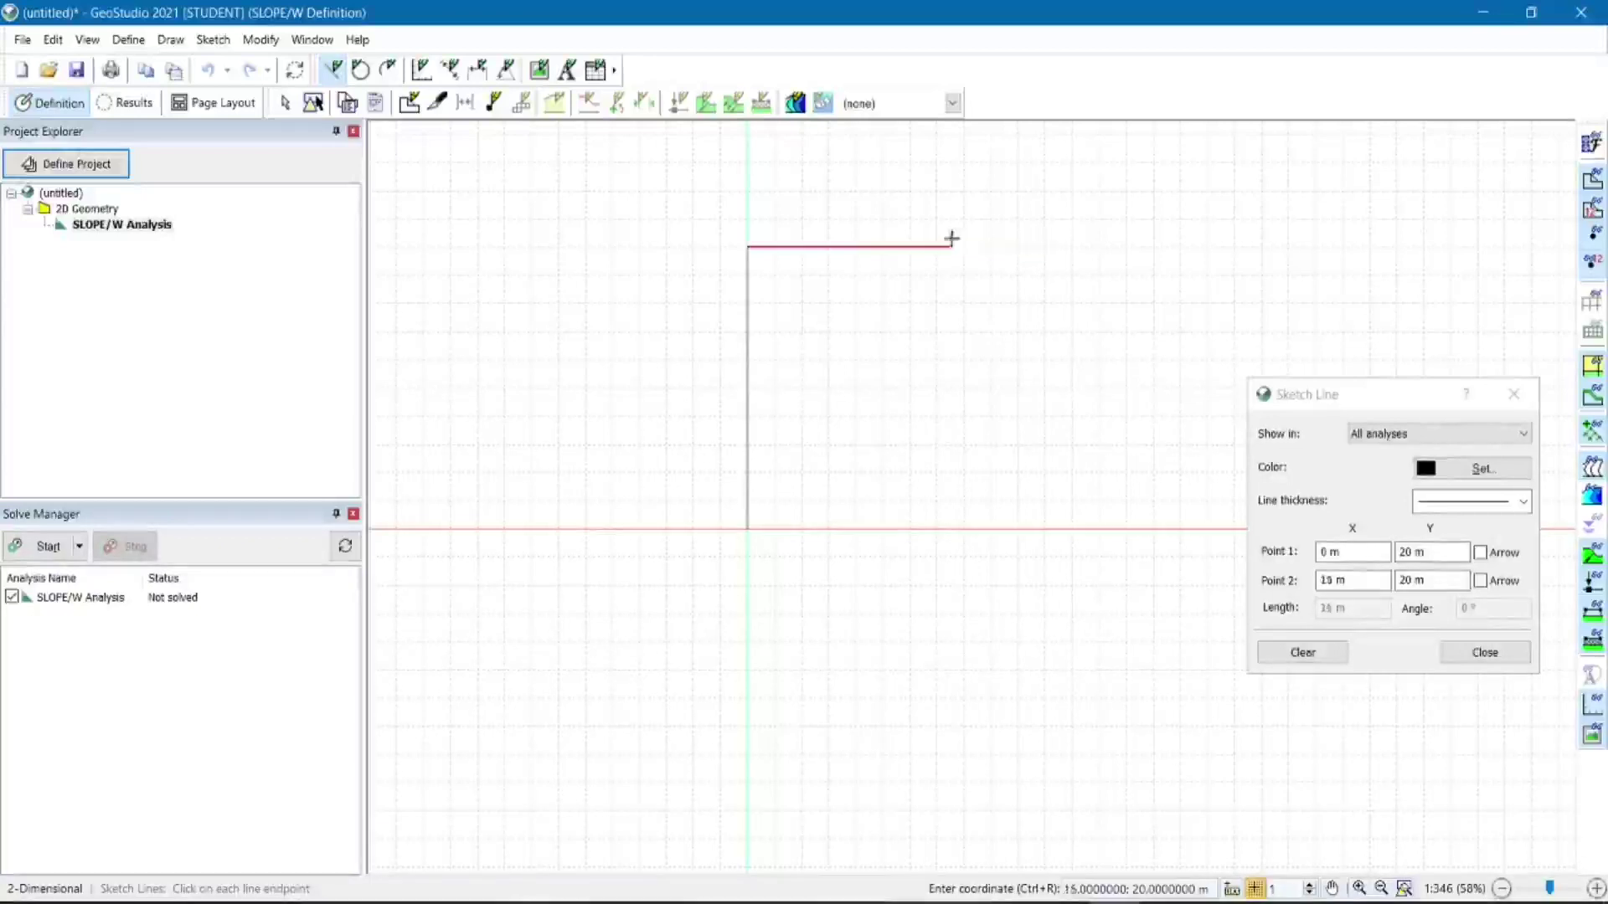
left_click(883, 244)
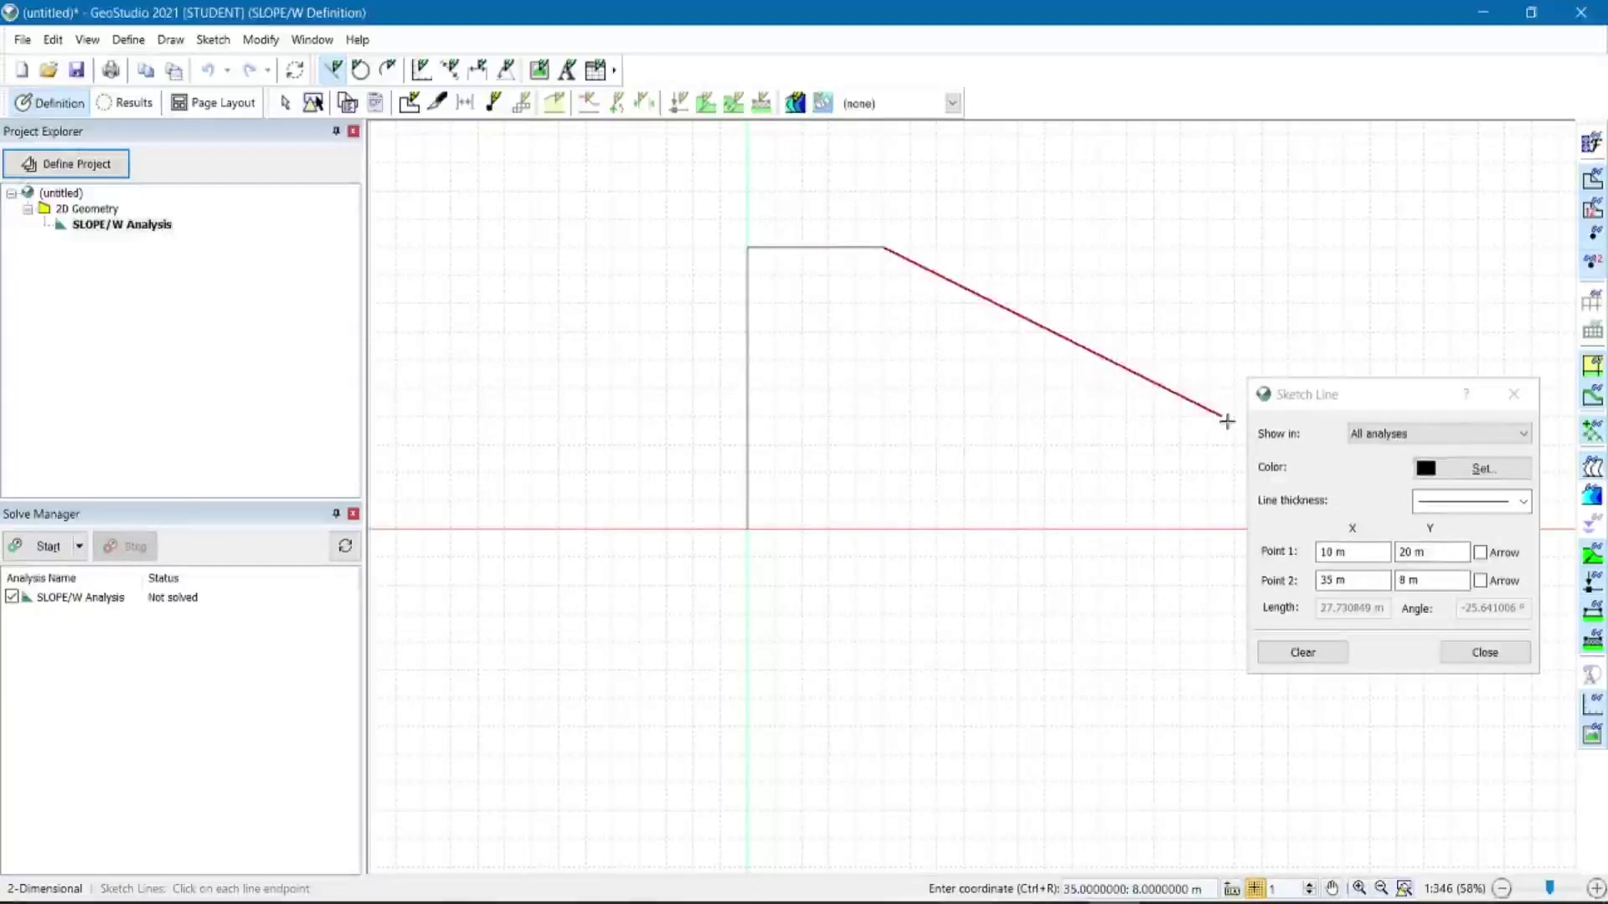
Continue the outline from the crest through (30, 10), (40, 10) and (40, 0) m, close it at (0, 0) and end the line.
mouse_move(1348, 398)
left_mouse_down()
mouse_move(1385, 479)
mouse_move(1397, 645)
left_mouse_up()
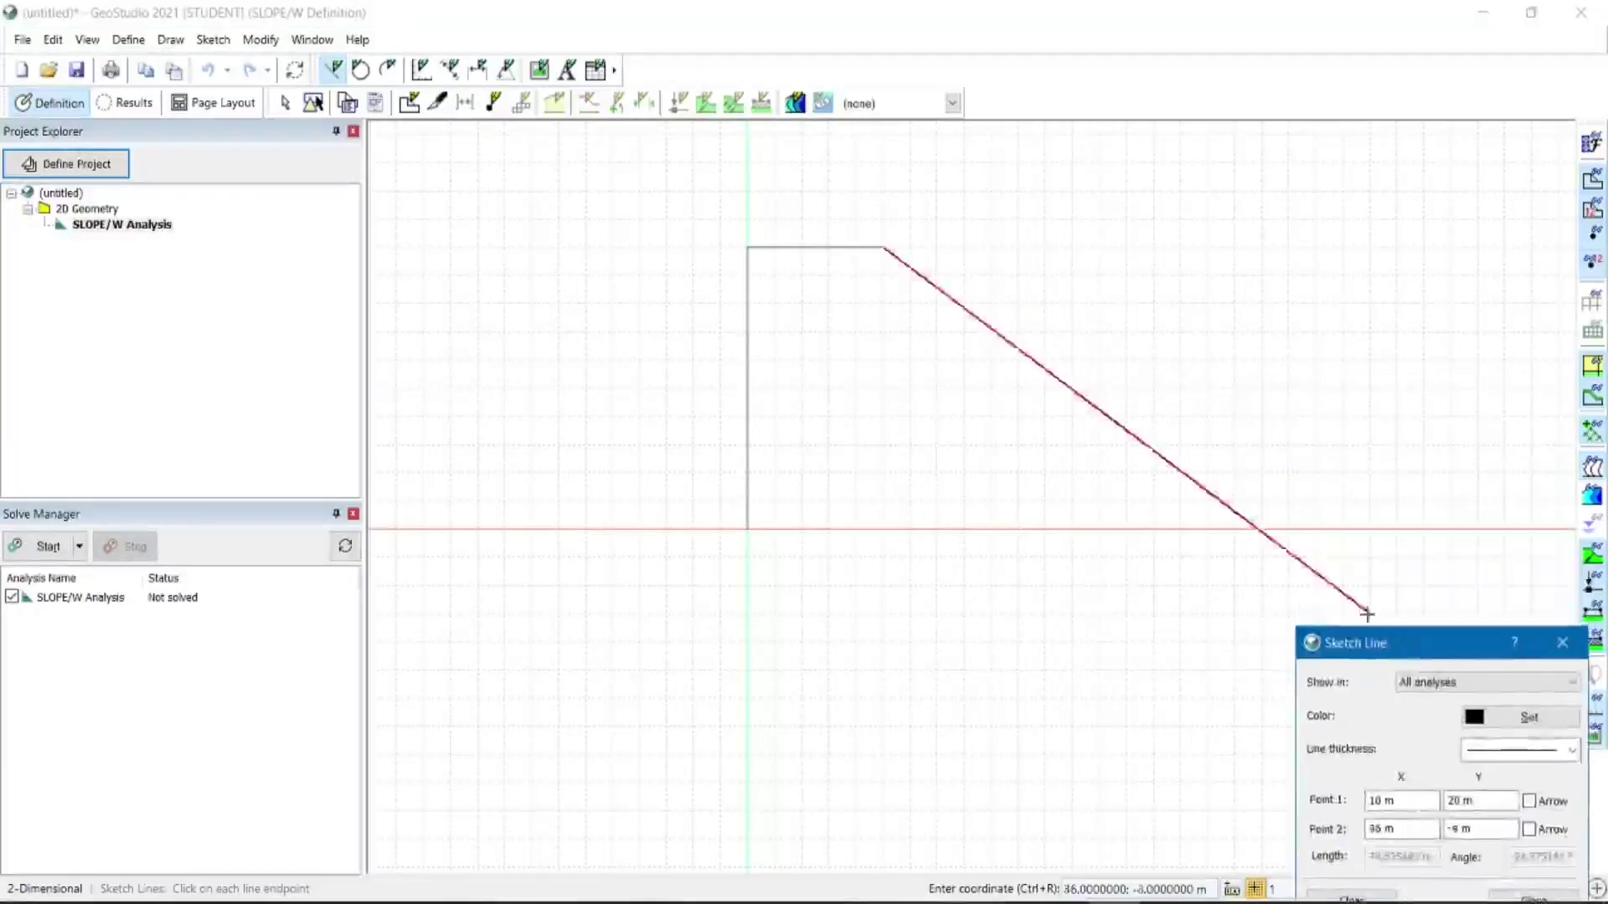
left_click(1148, 388)
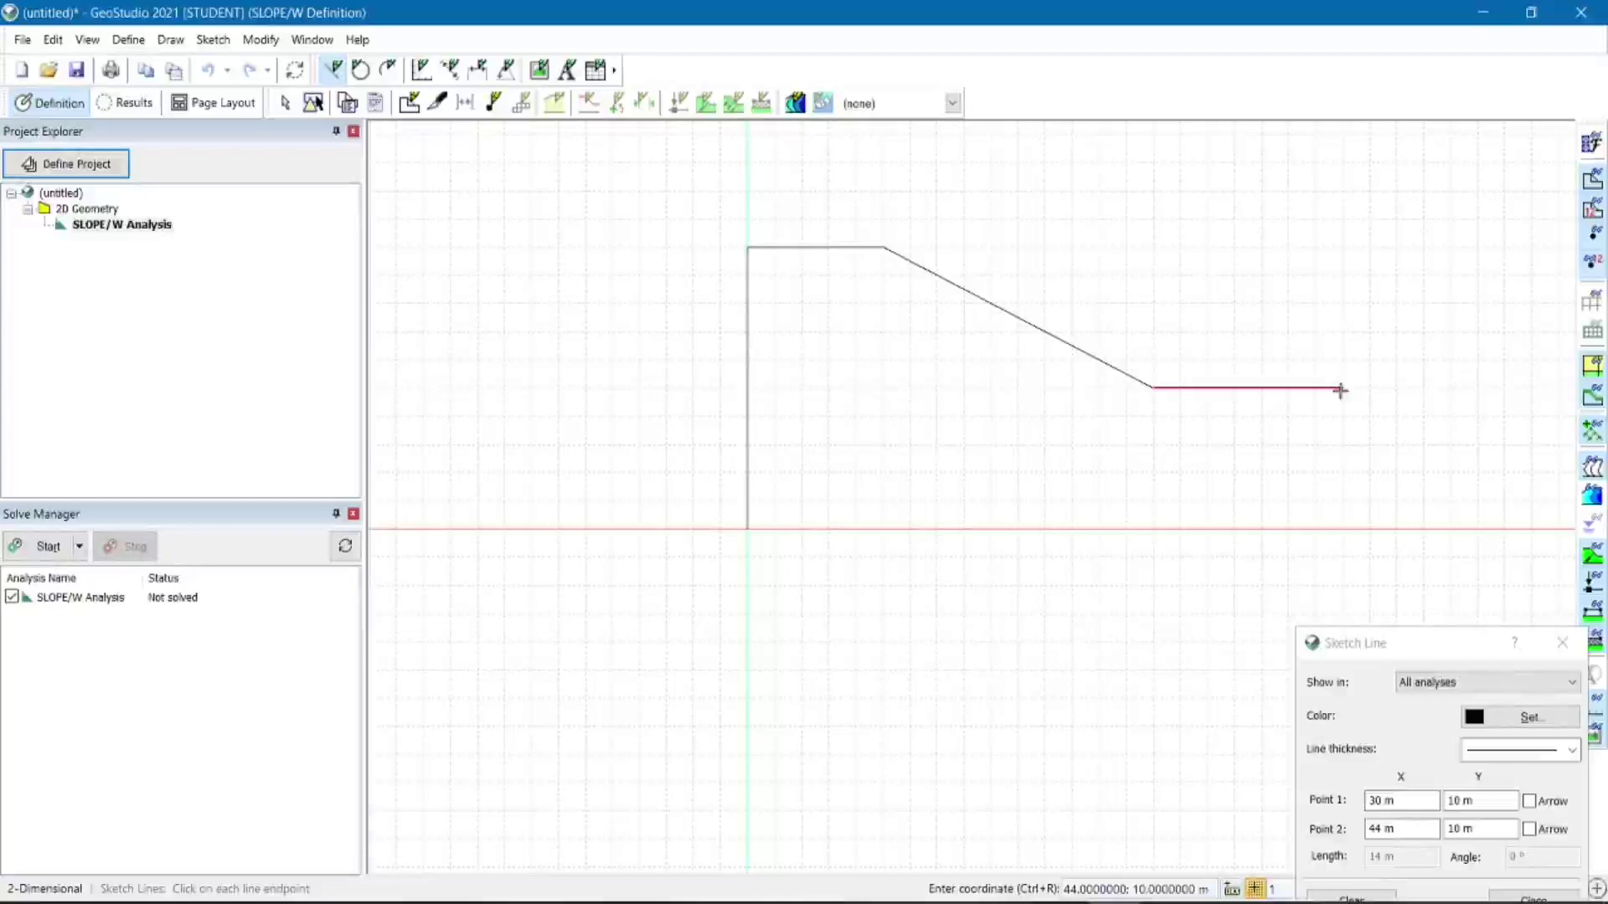
left_click(1289, 387)
left_click(1285, 529)
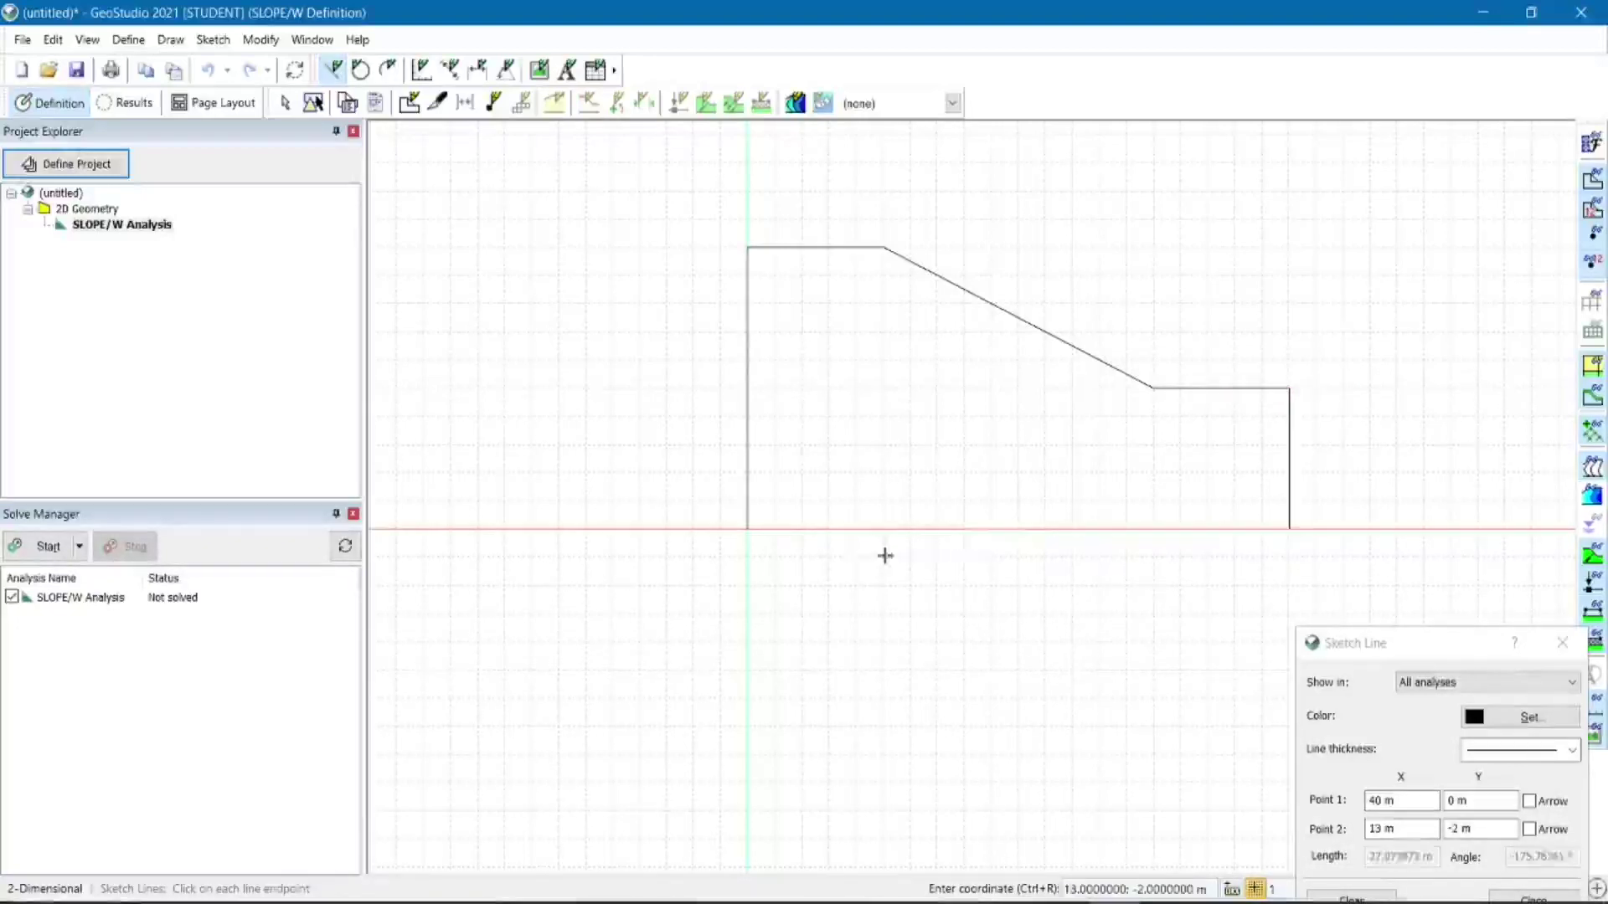
left_click(747, 530)
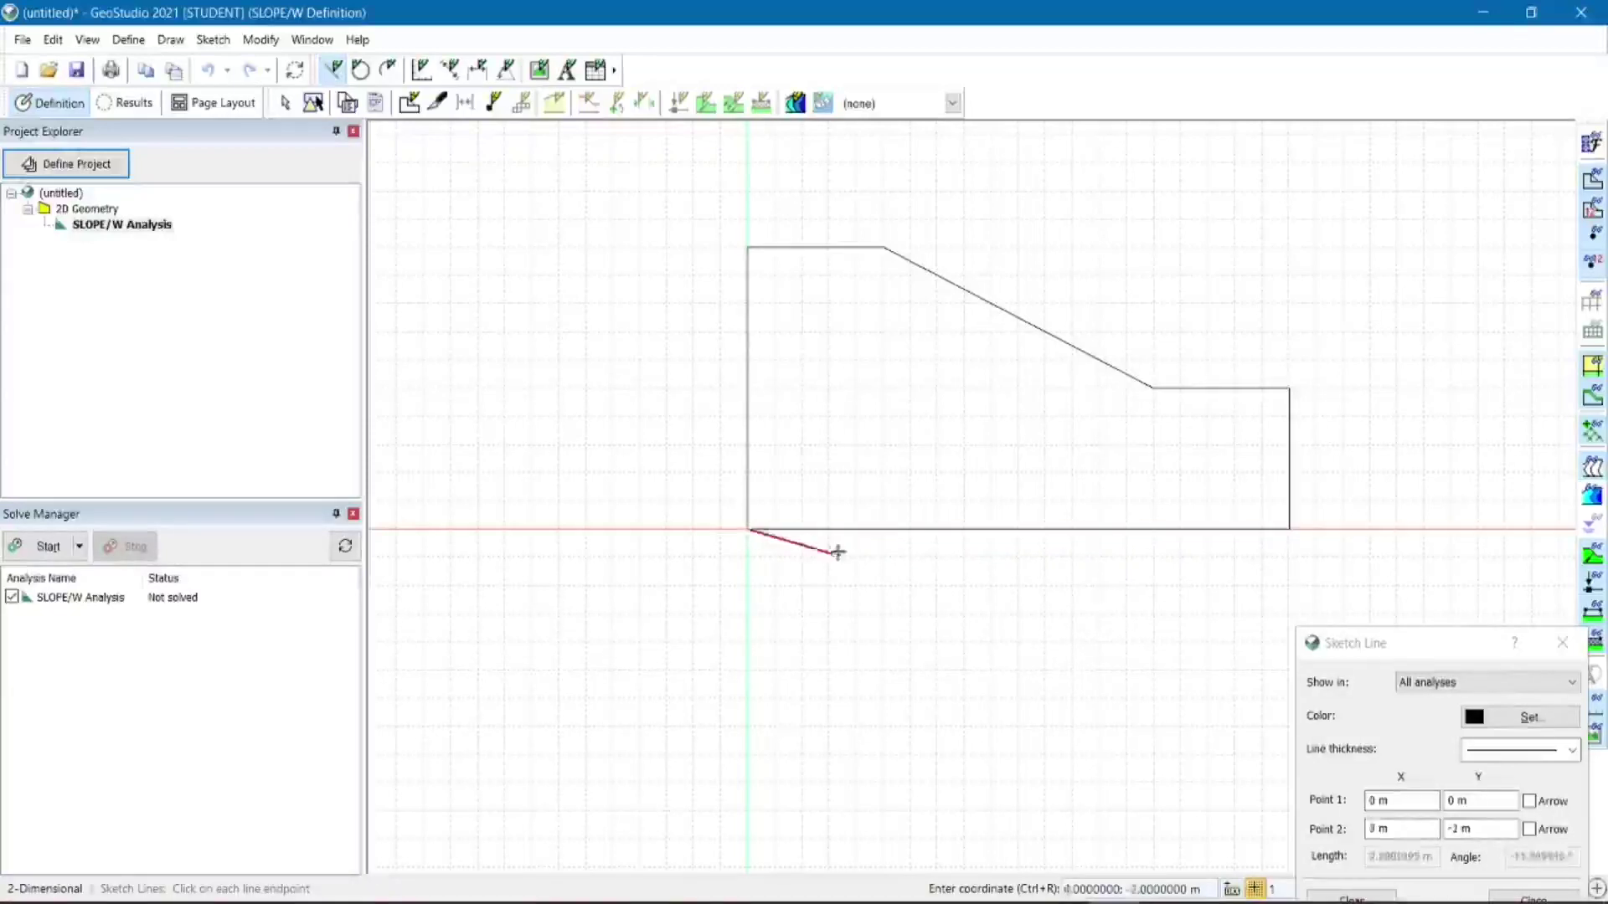
right_click(761, 646)
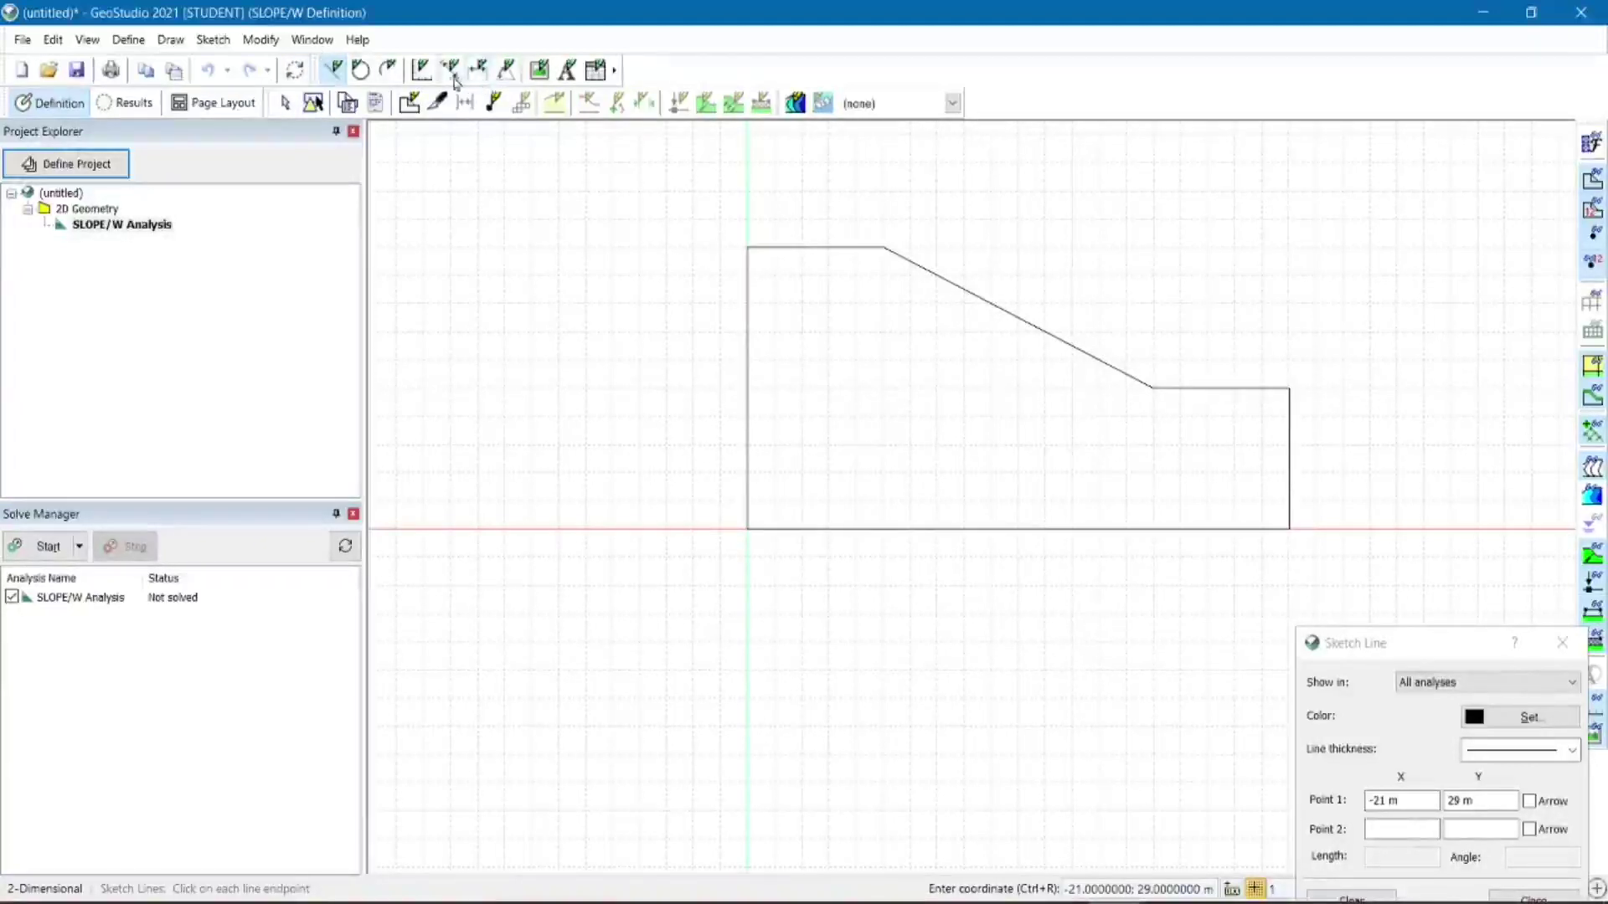
Sketch axes titled Elevation and Distance around the slope, spanning about -6 to 54 m in X and -5 to 25 m in Y.
left_click(423, 82)
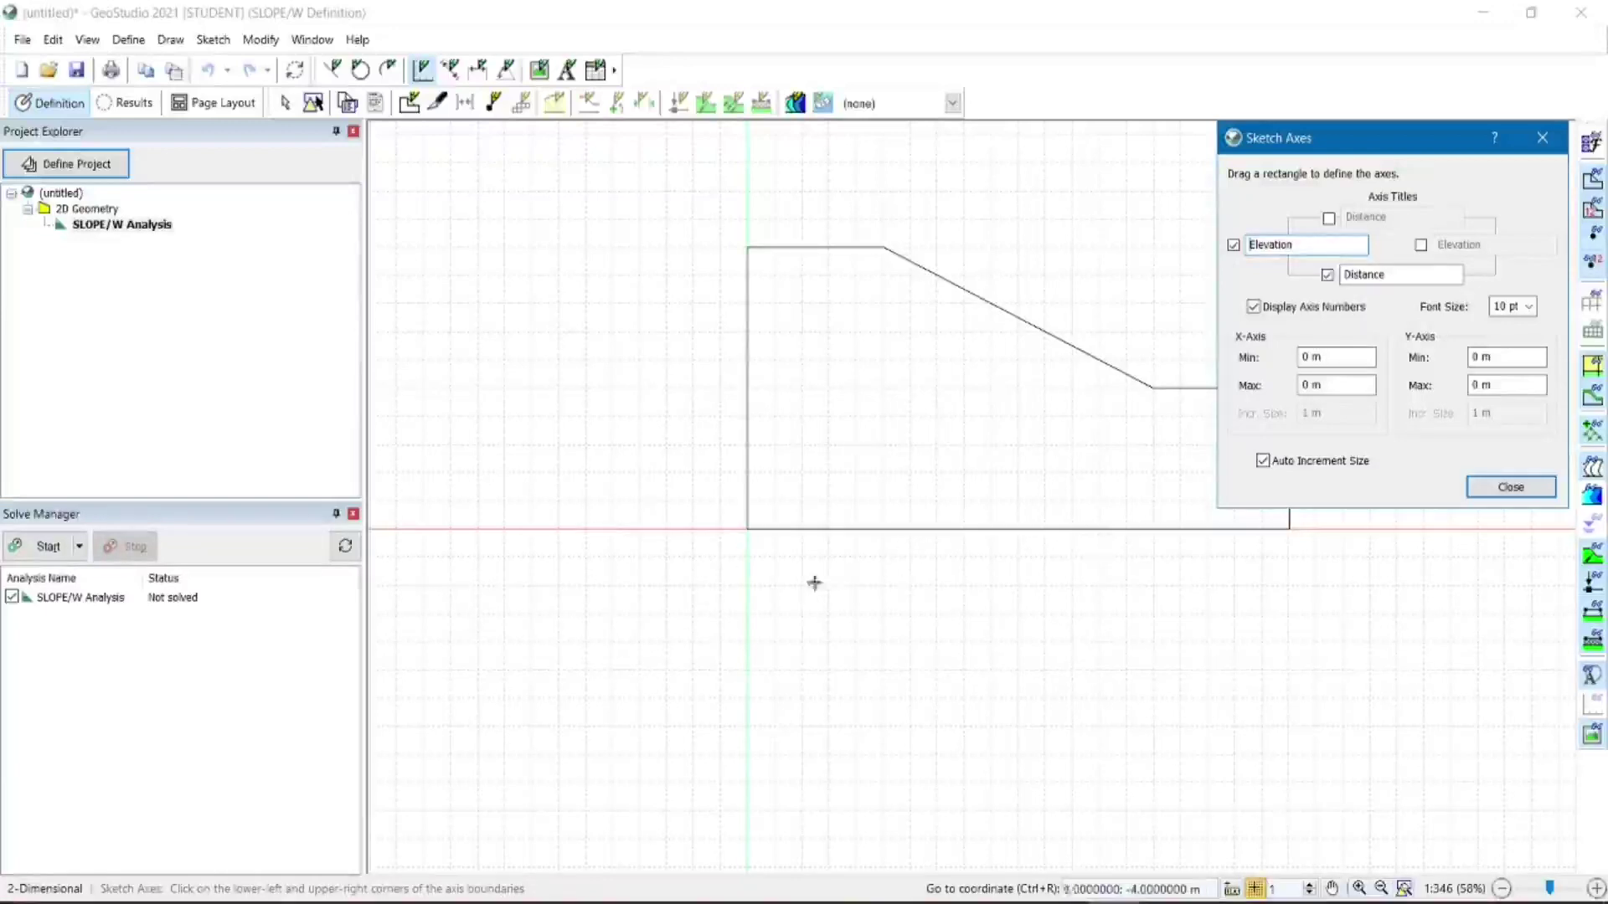
left_click(667, 582)
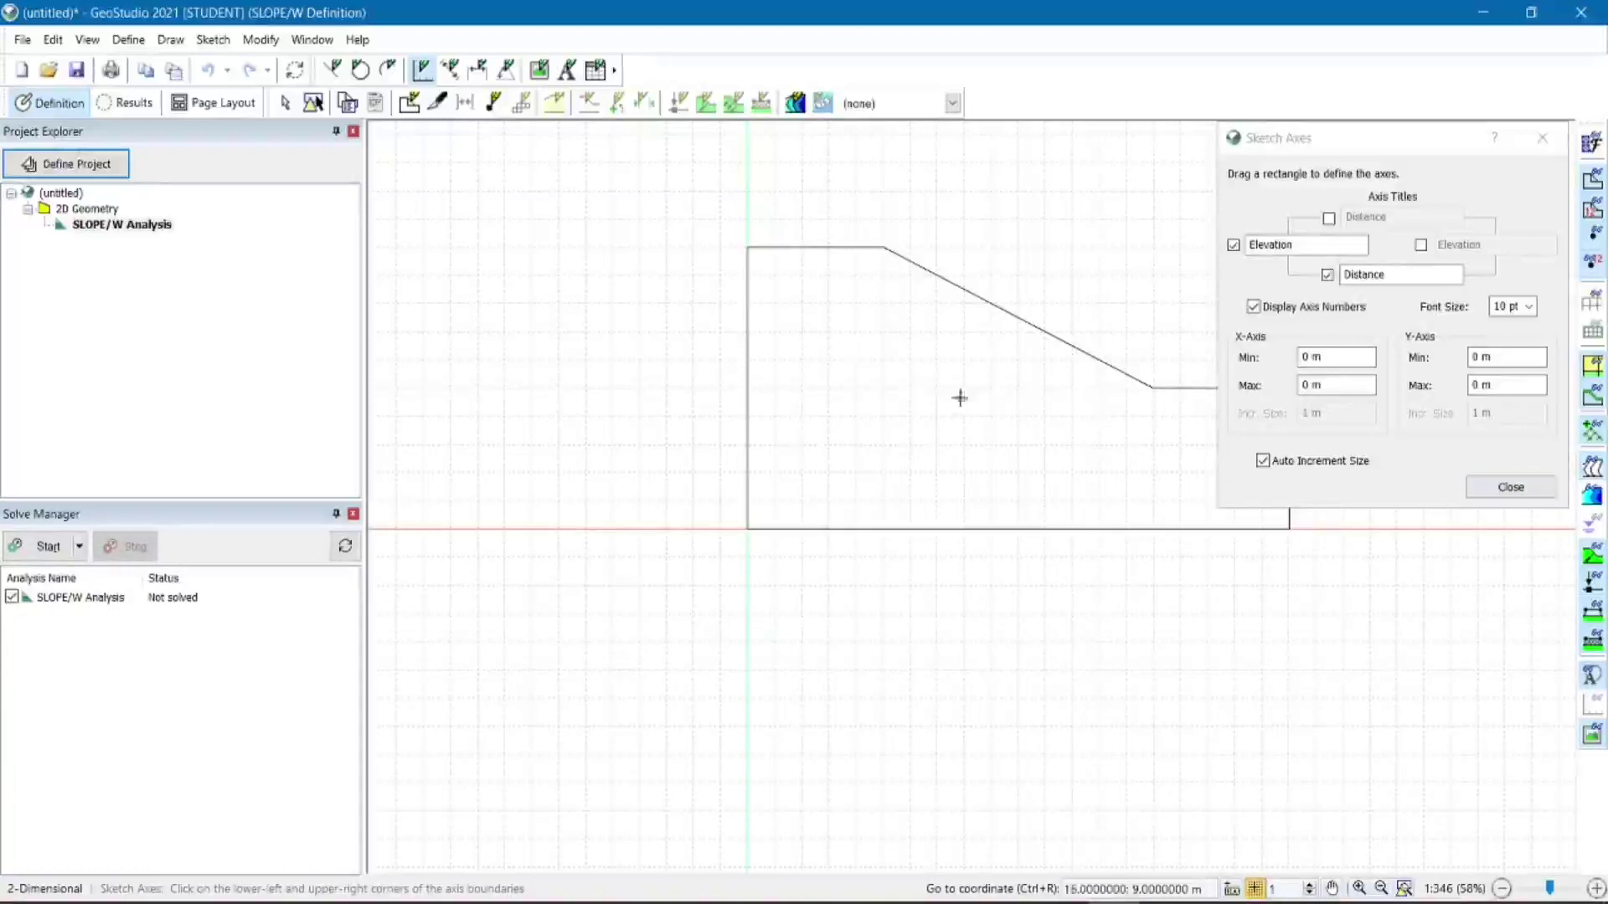
mouse_move(666, 592)
left_mouse_down()
mouse_move(692, 470)
mouse_move(1091, 133)
mouse_move(1482, 179)
left_mouse_up()
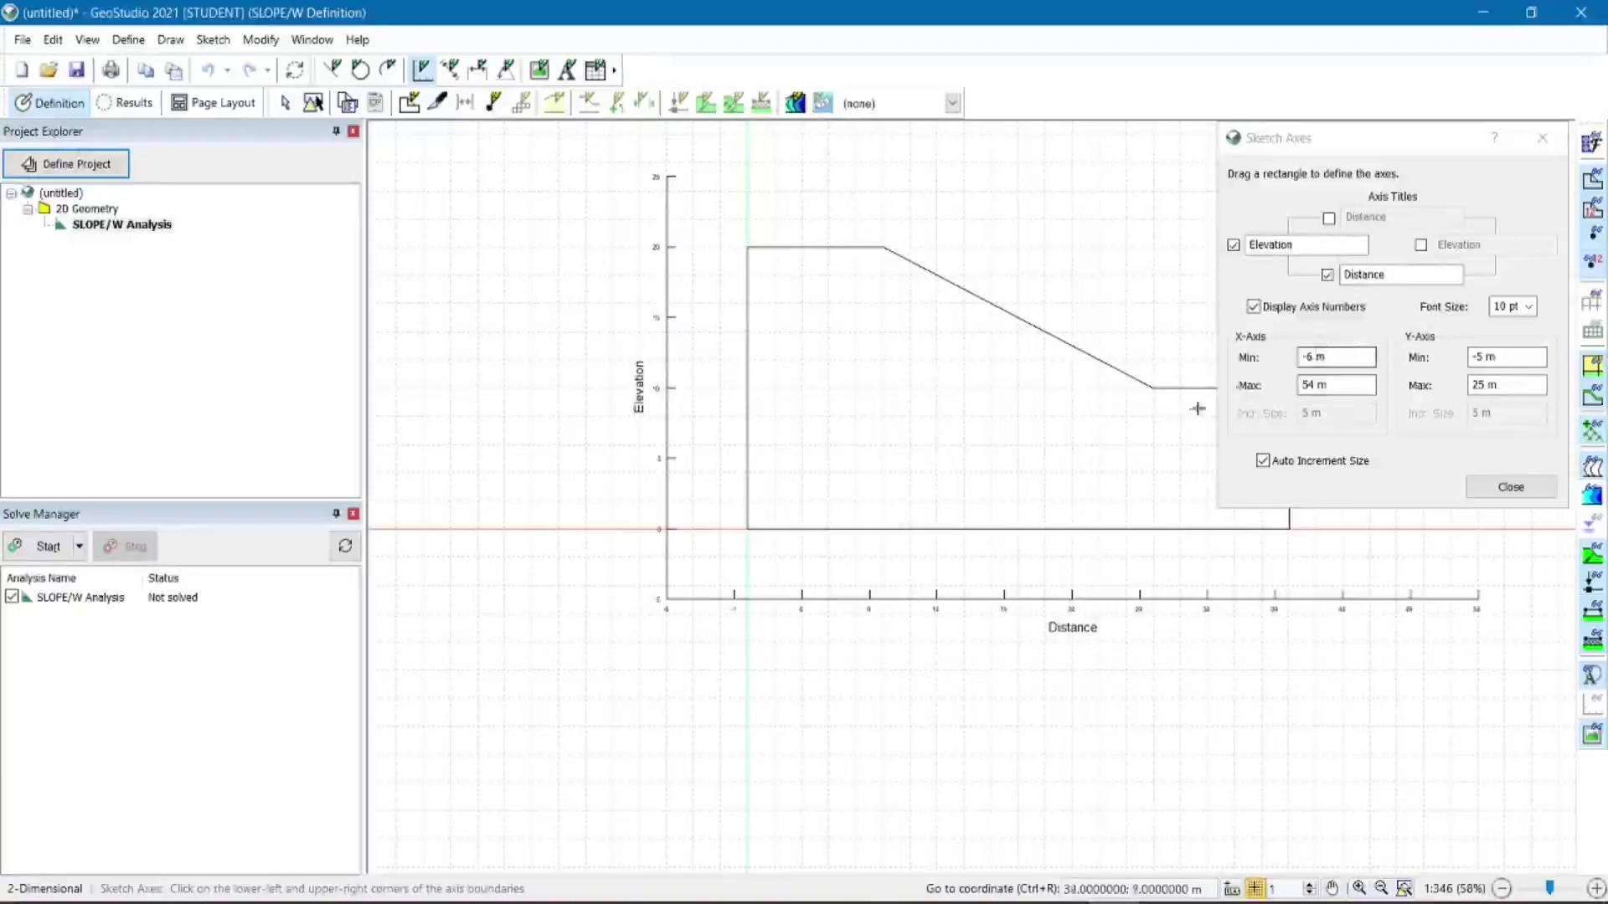
Set the minimum of both the X and Y axes to -2 m.
left_click(1311, 383)
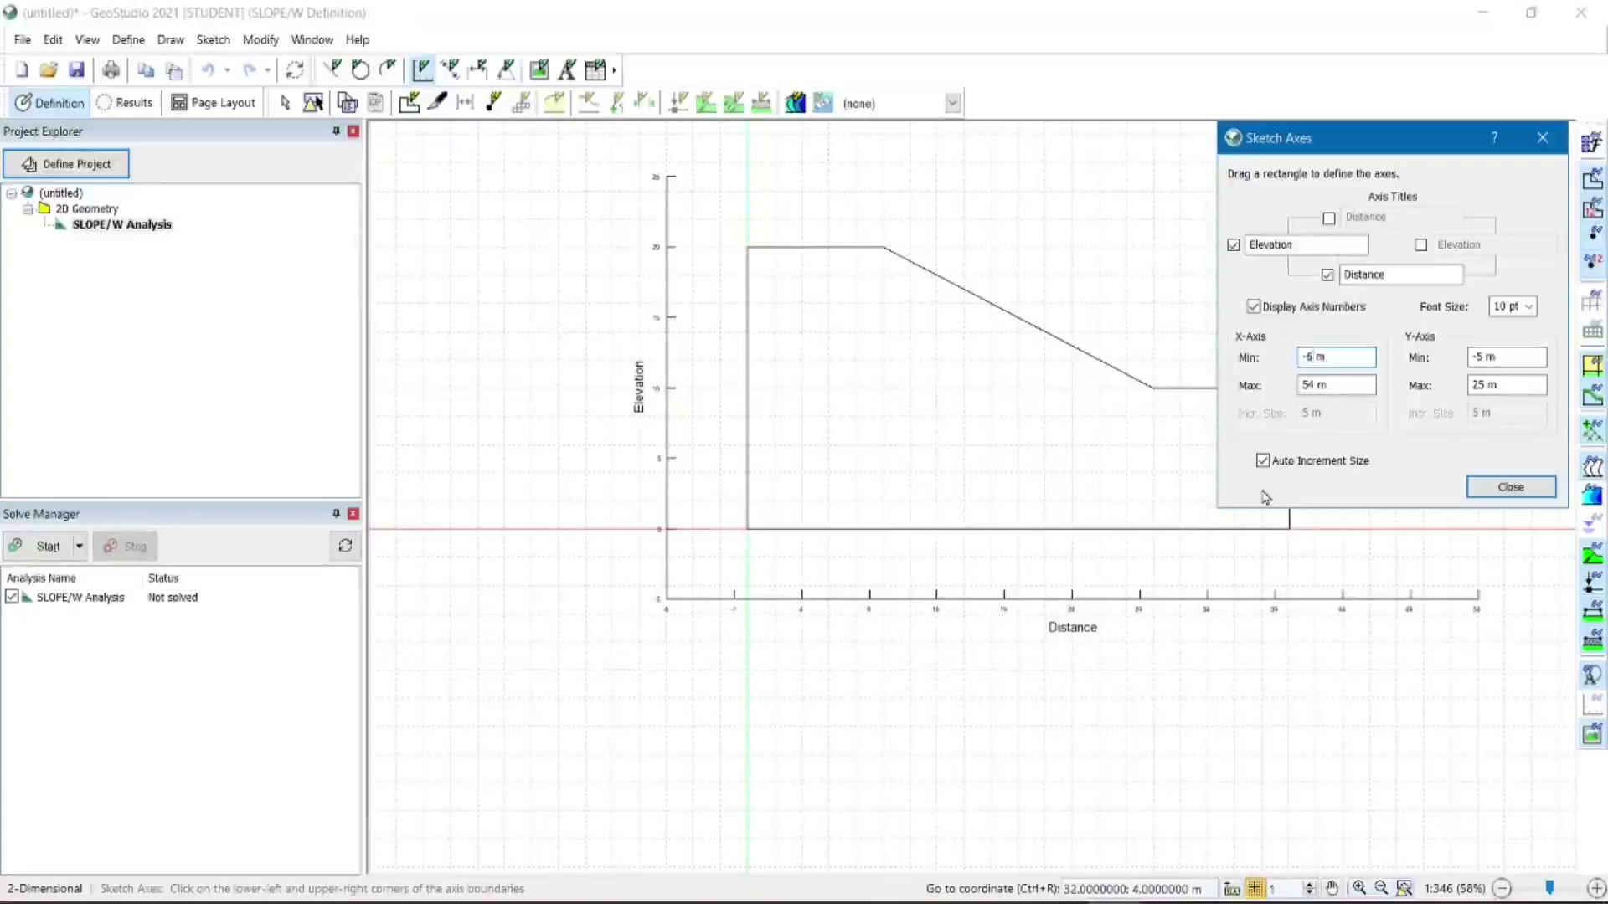
type("1")
key("Return")
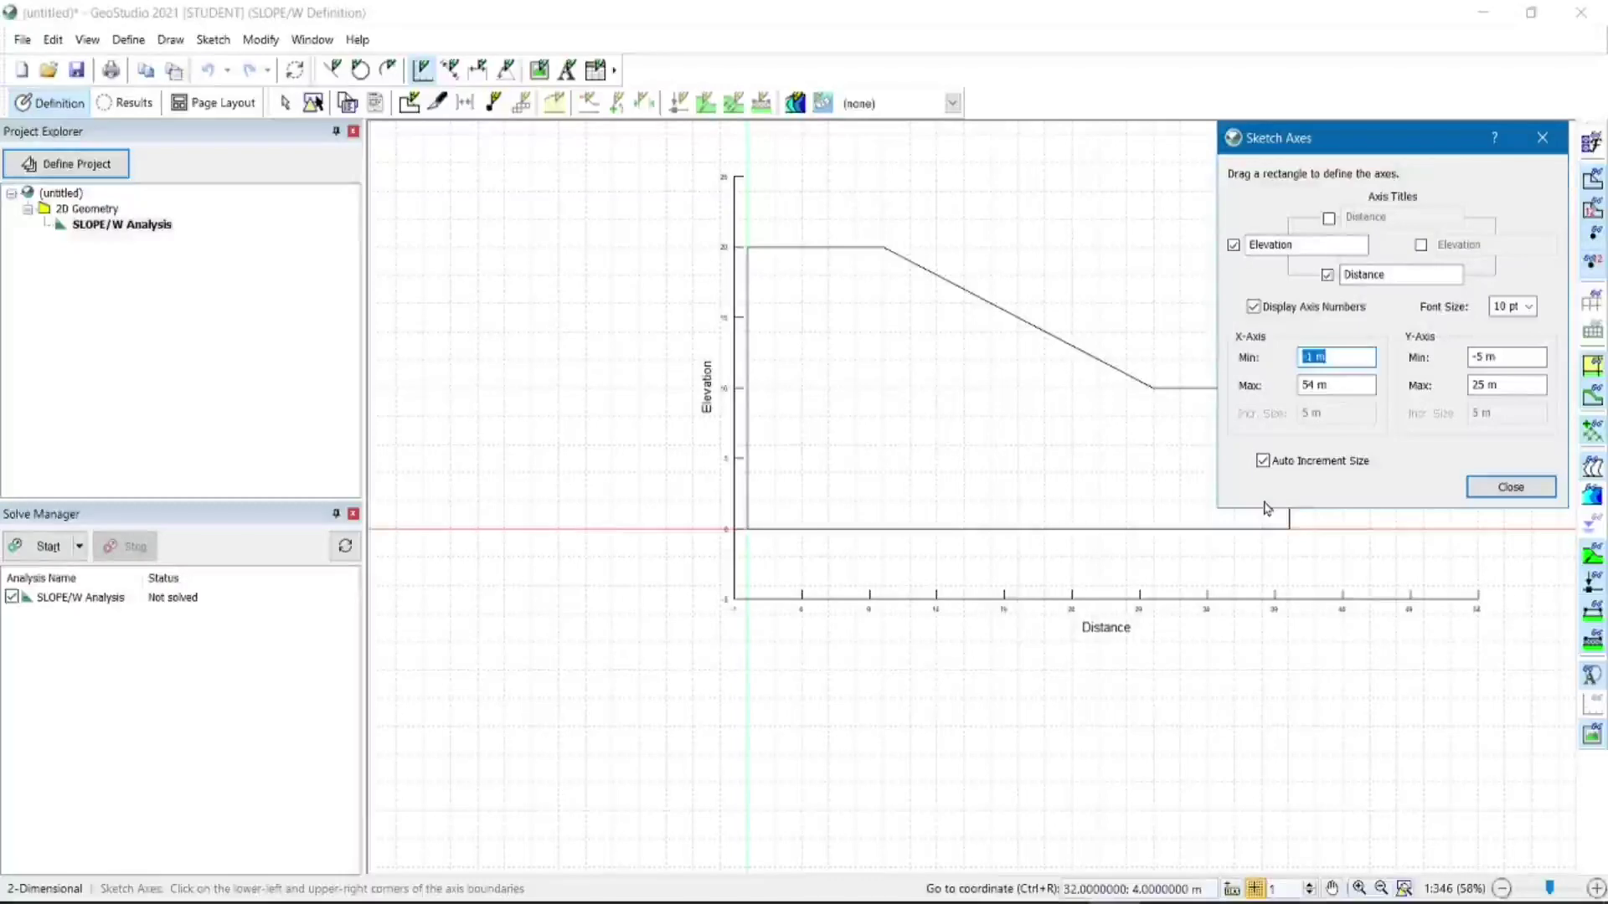
type("-2")
key("Return")
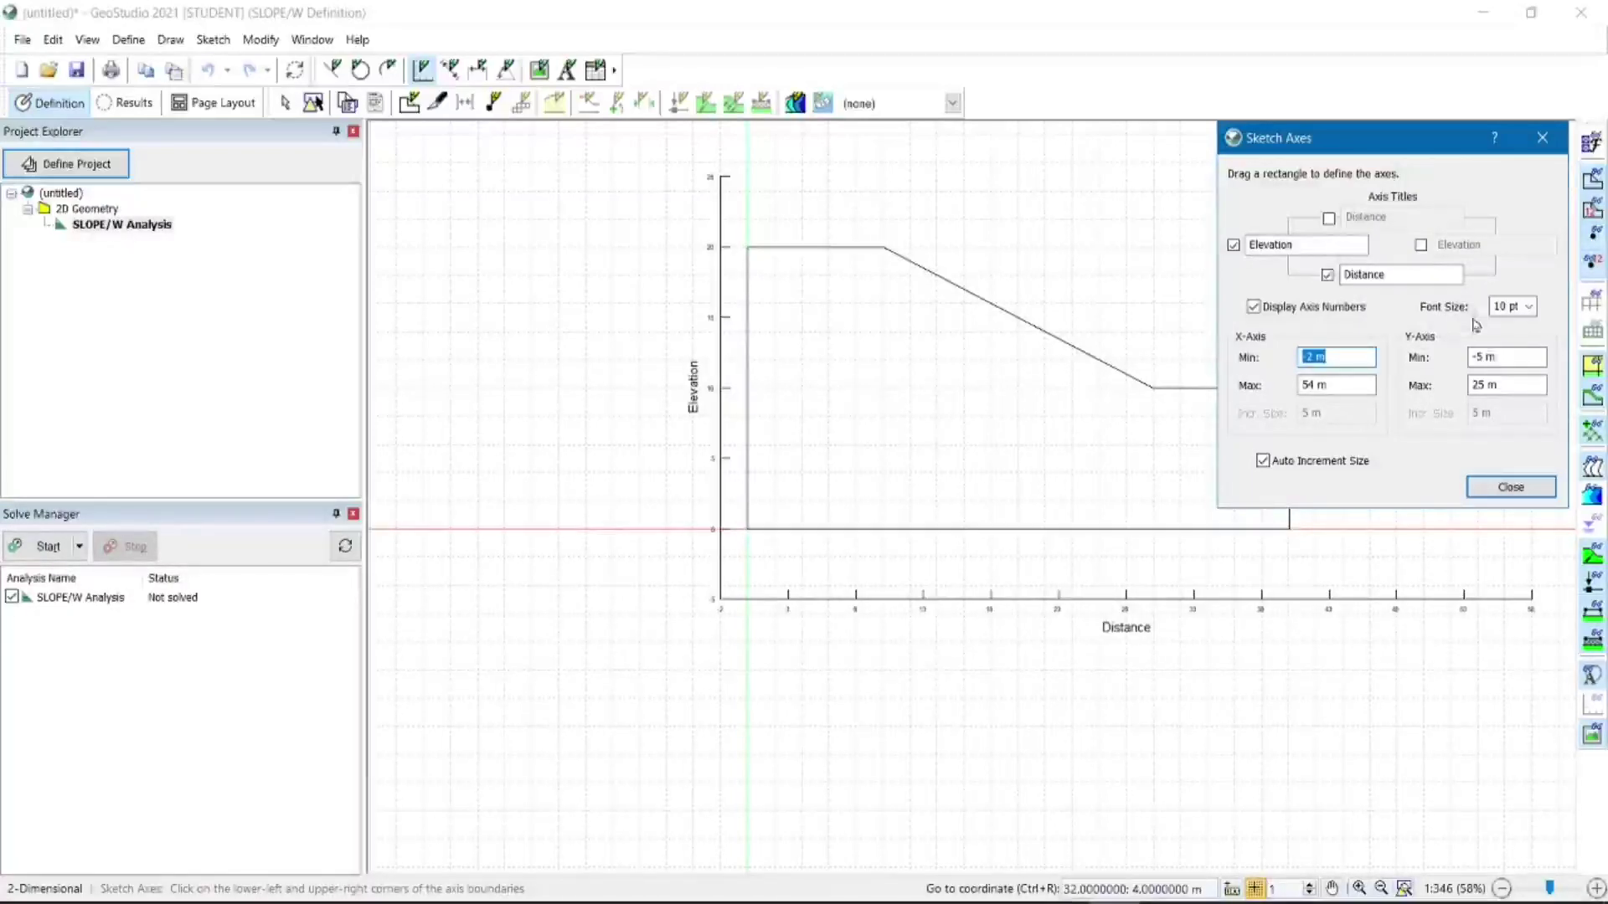
left_click(1503, 357)
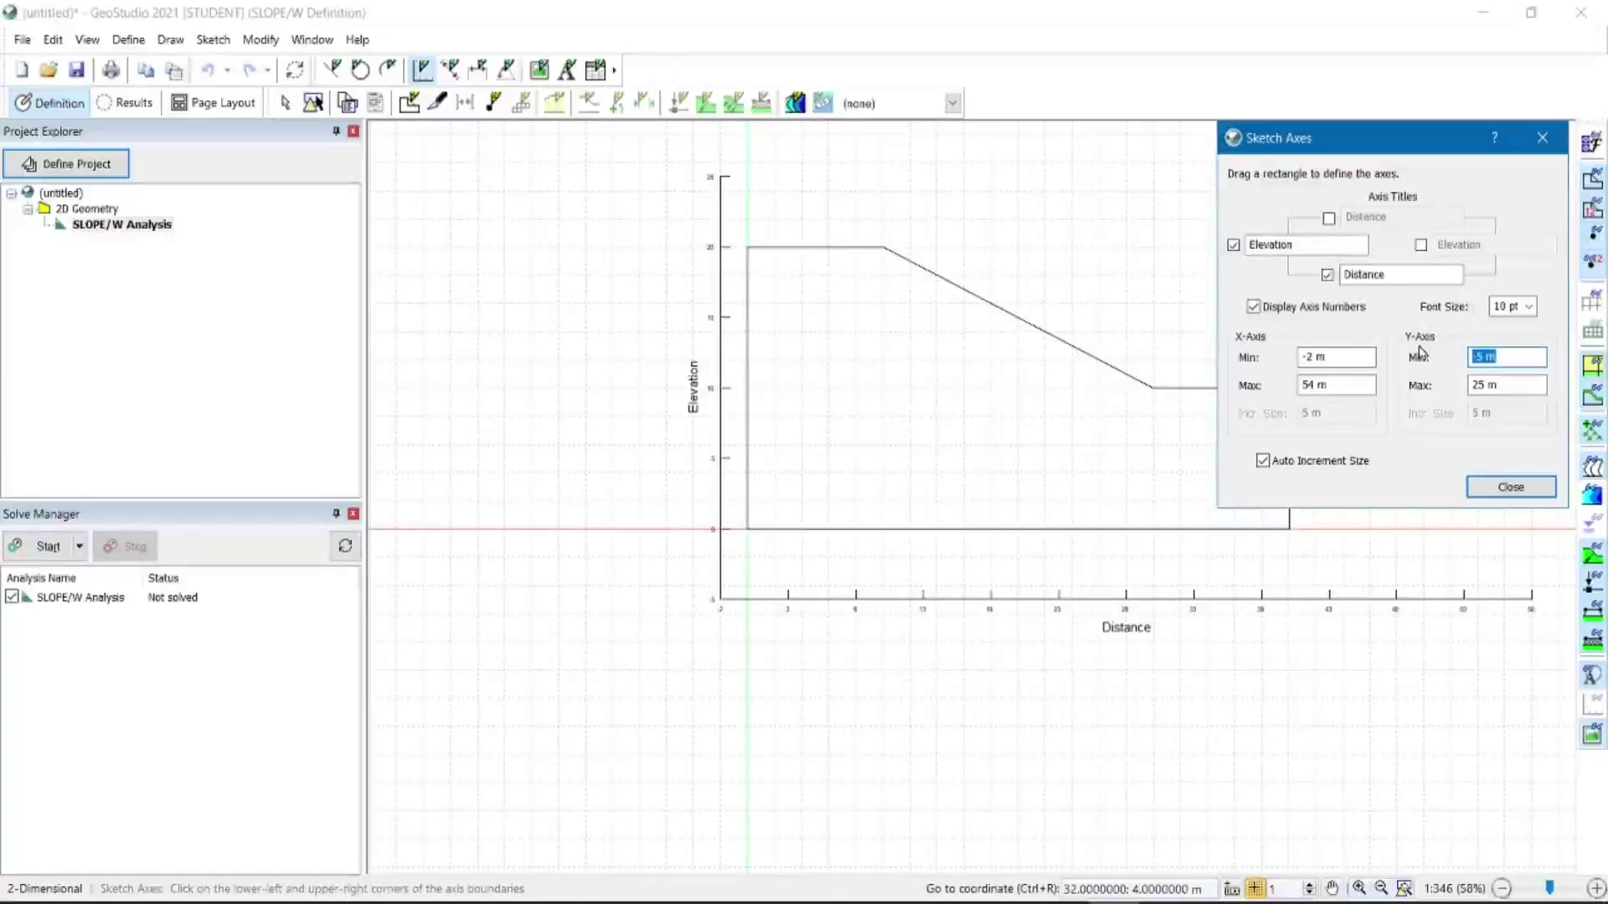
type("-2")
key("Return")
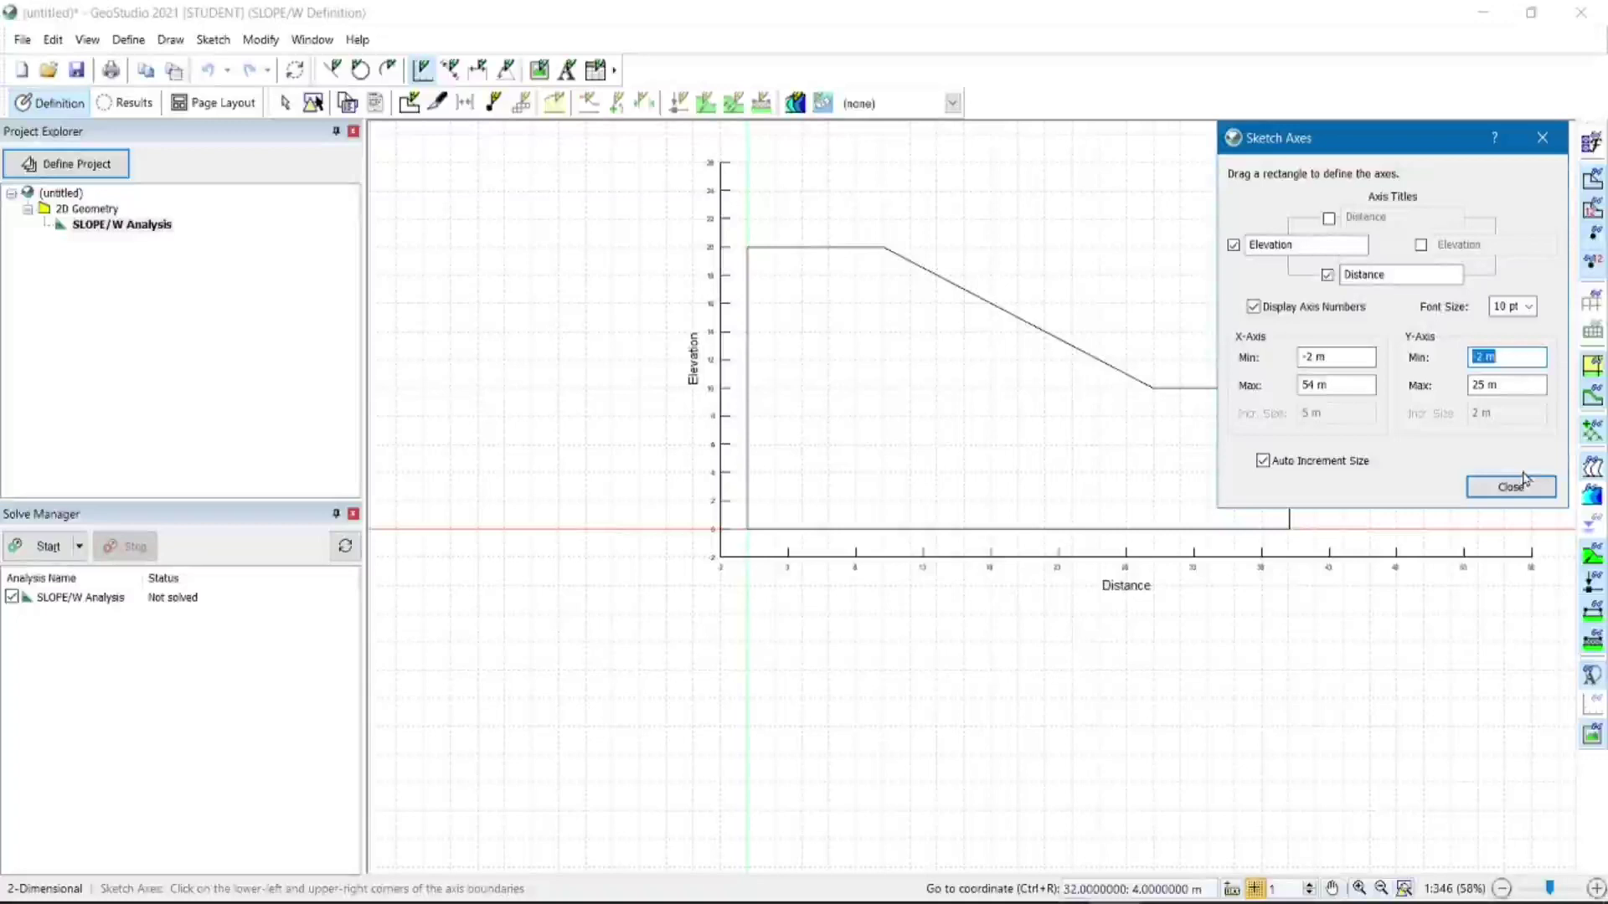
mouse_move(1421, 150)
left_mouse_down()
mouse_move(598, 92)
mouse_move(672, 164)
left_mouse_up()
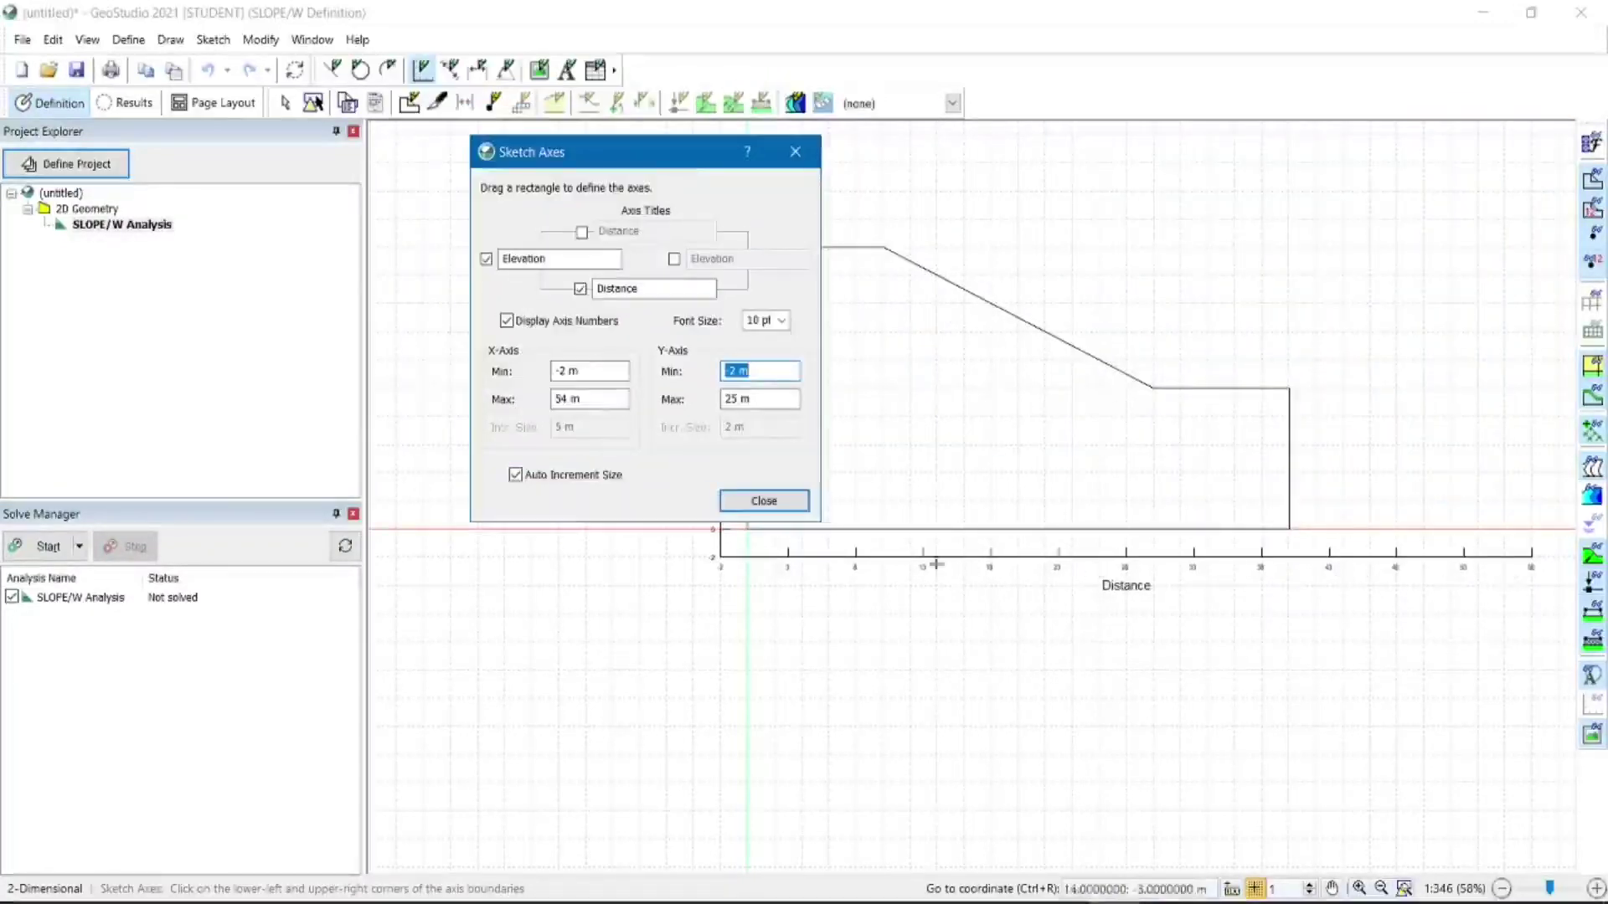
type("-2")
key("Tab")
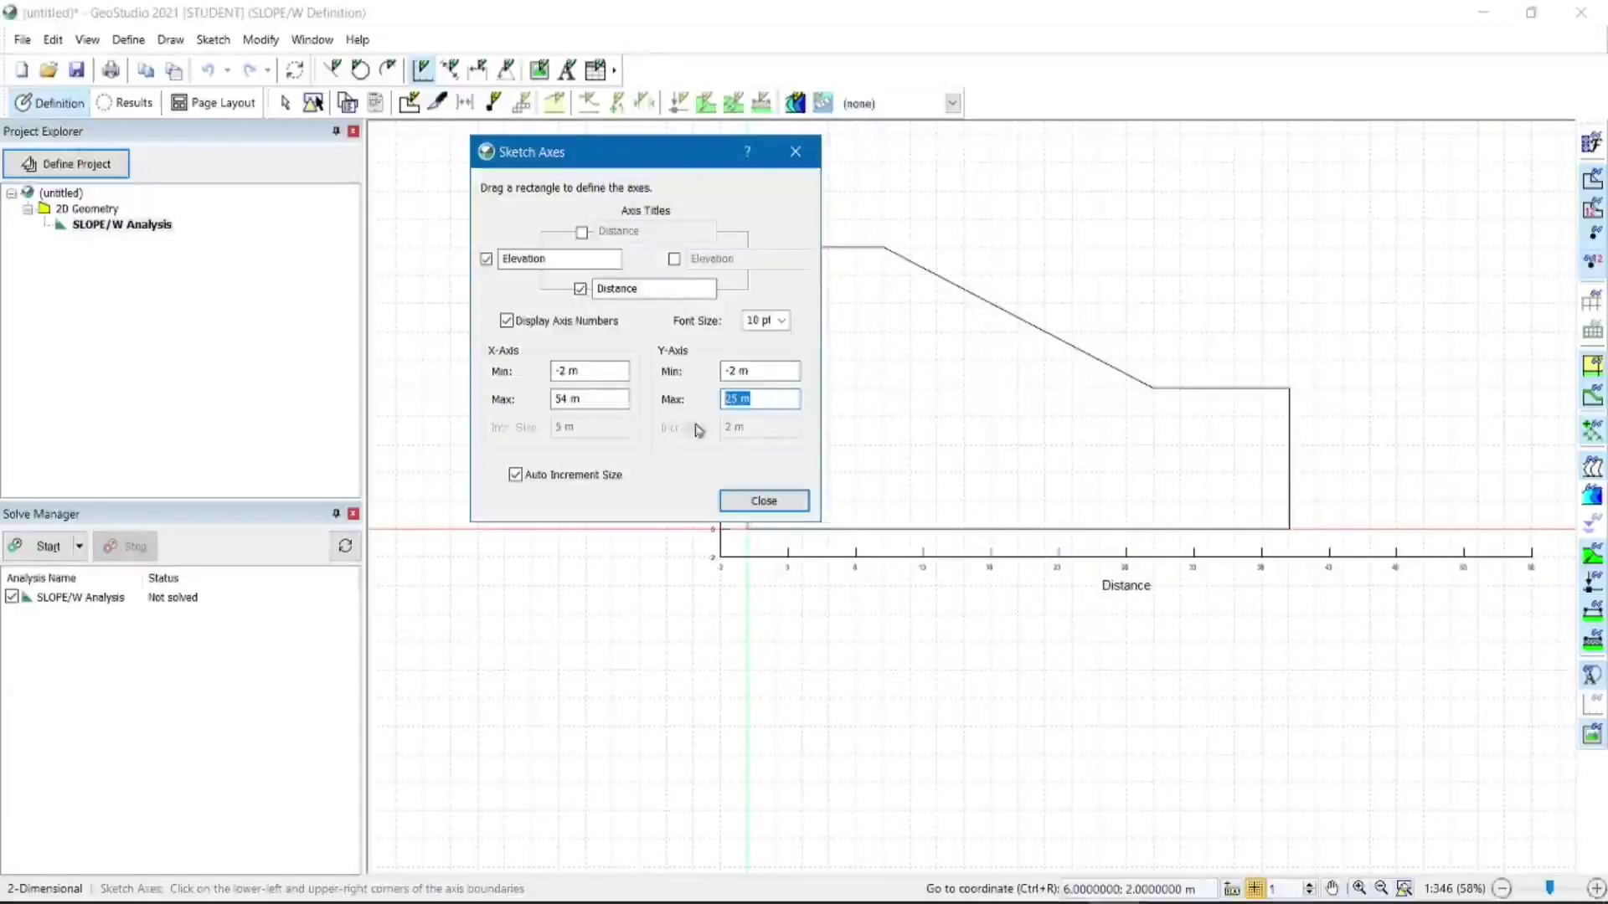
Set the axis maximums to 40 m for X and 20 m for Y and finish the axes.
left_click(595, 399)
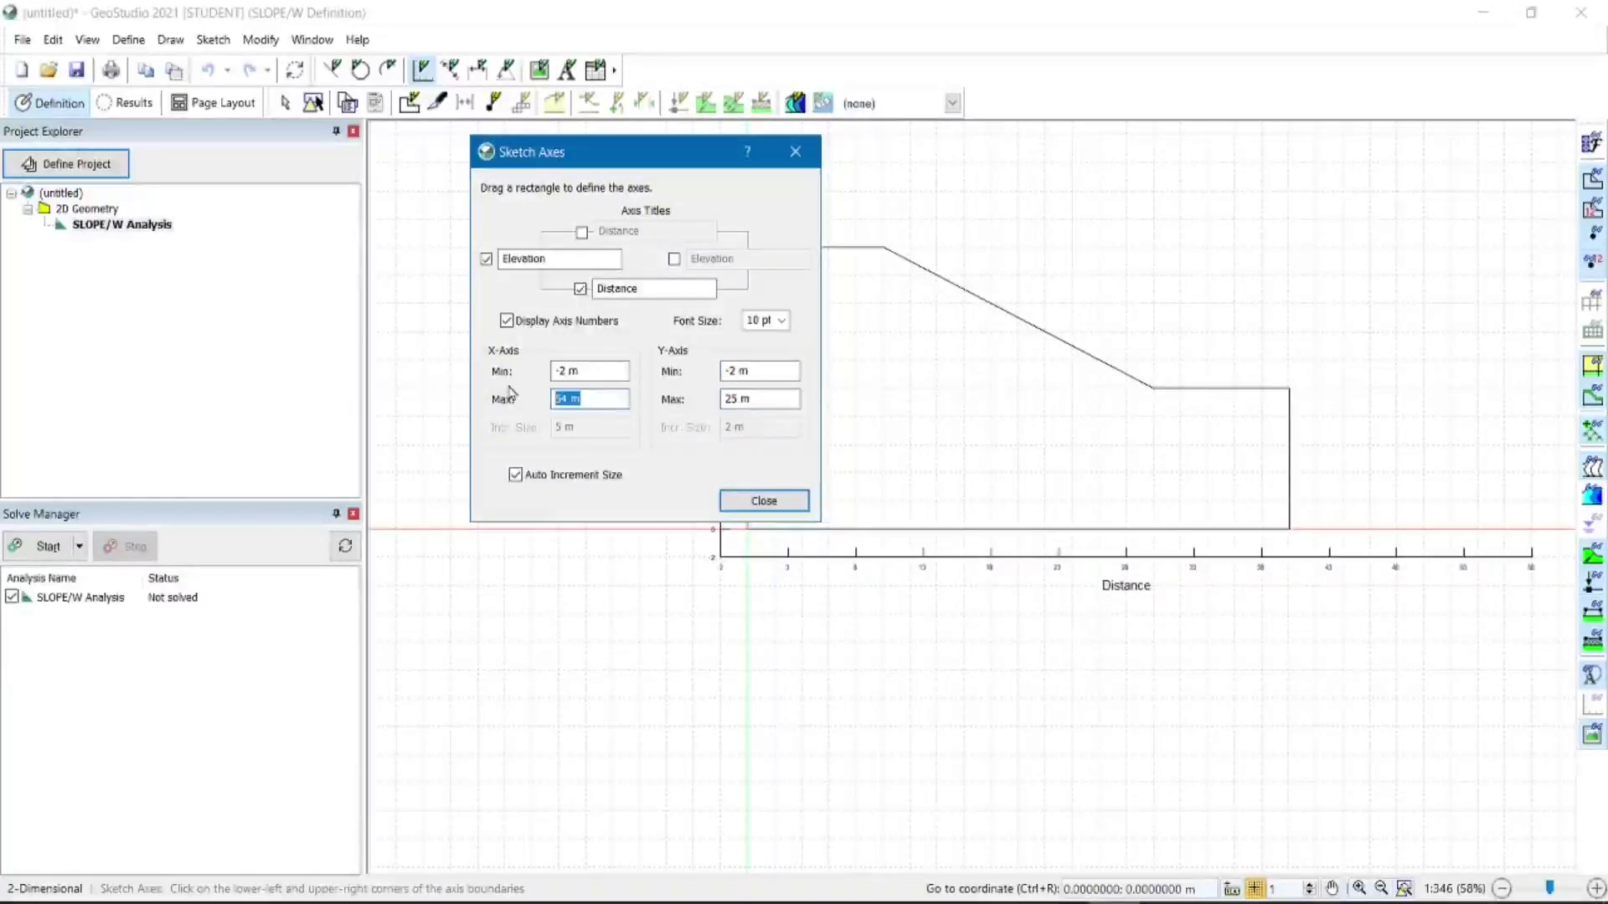
type("45")
key("Return")
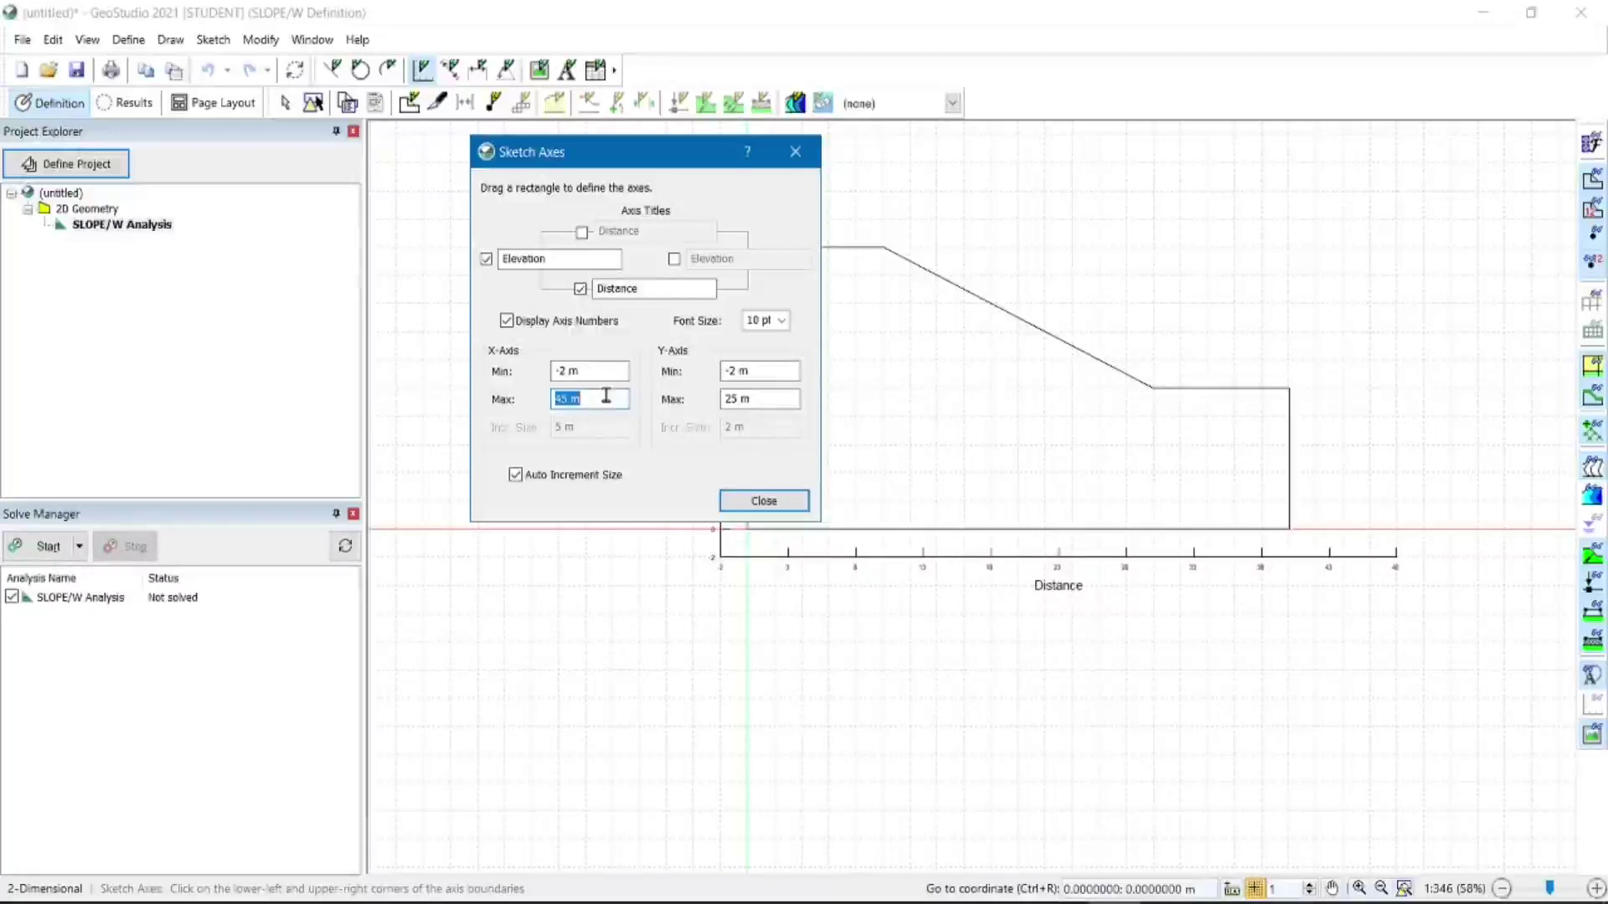
type("40")
key("Return")
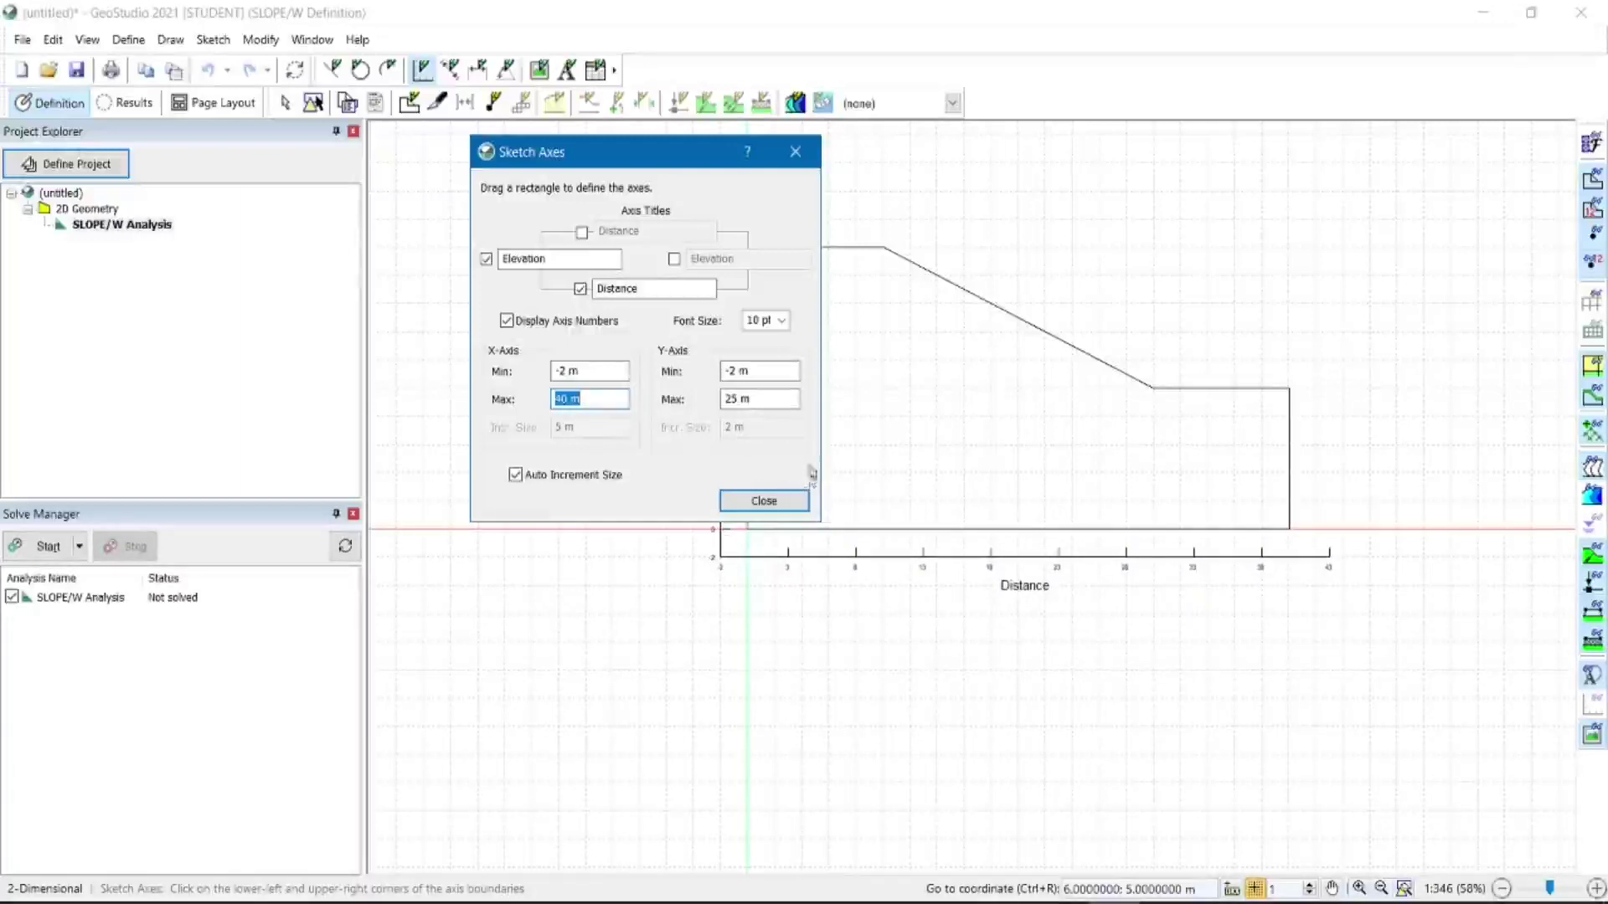
left_click(755, 400)
type("20")
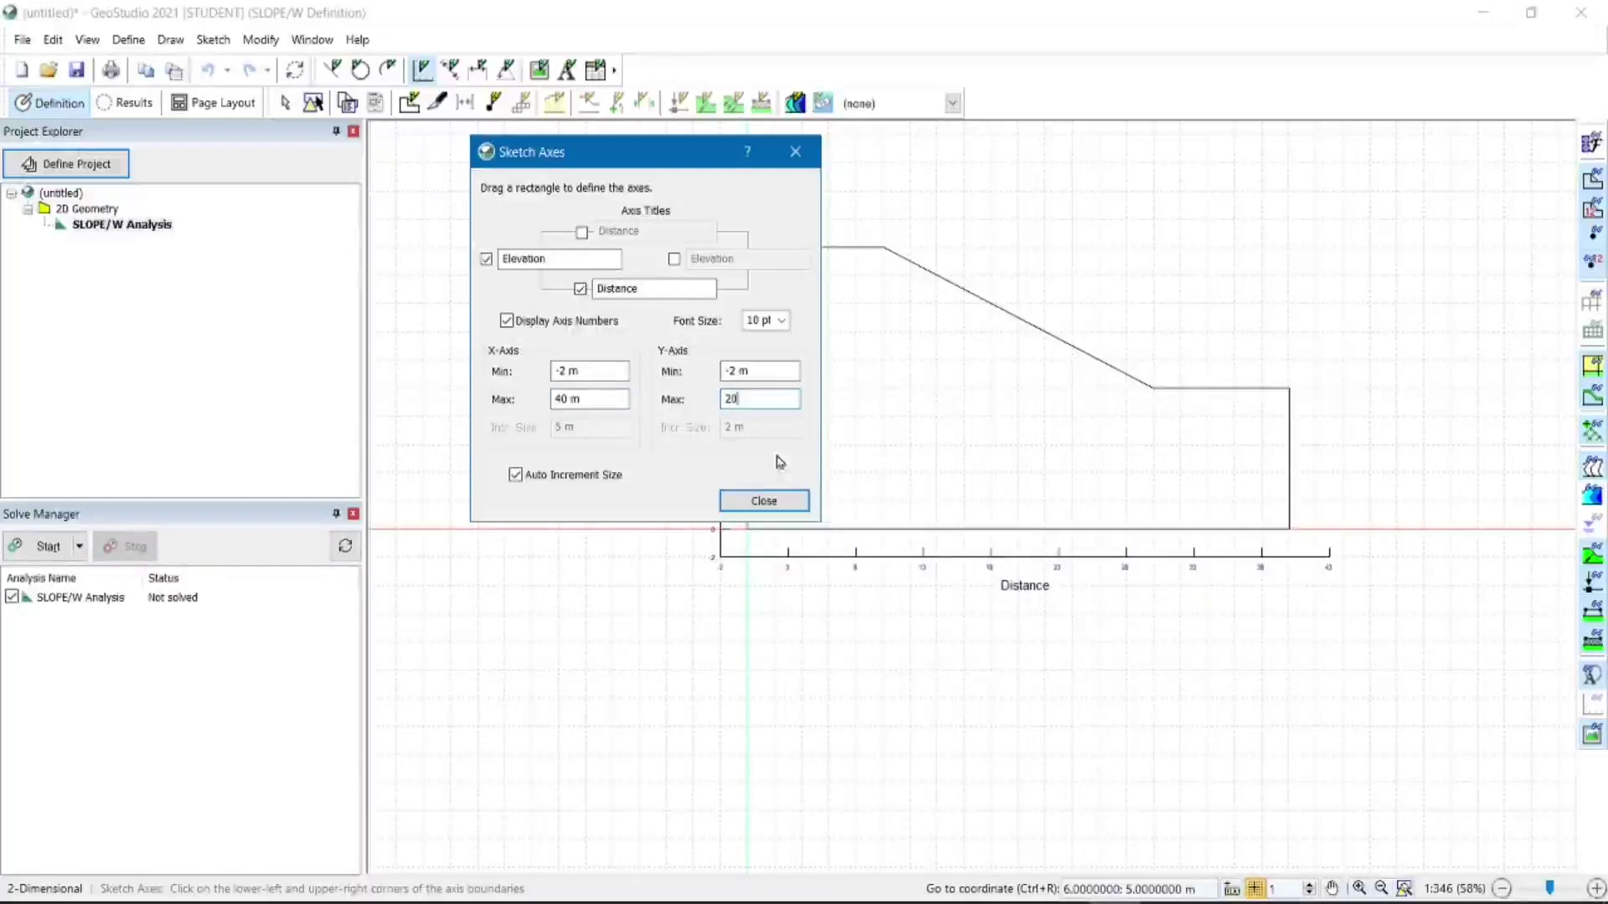
left_click(758, 371)
mouse_move(684, 160)
left_mouse_down()
mouse_move(382, 159)
mouse_move(419, 165)
left_mouse_up()
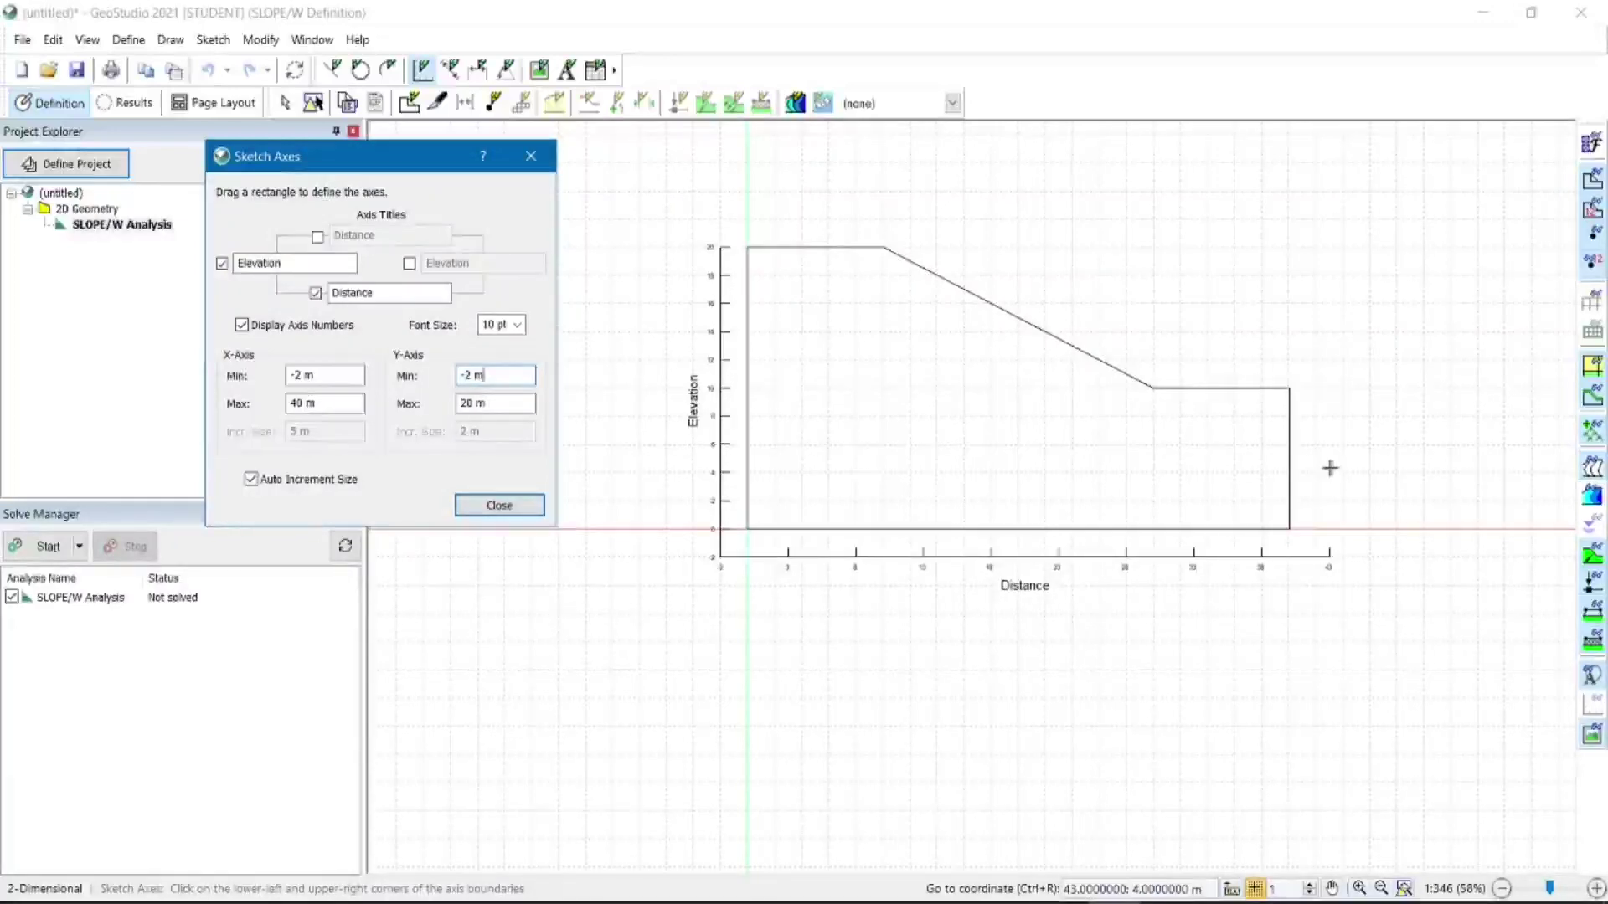
left_click(499, 506)
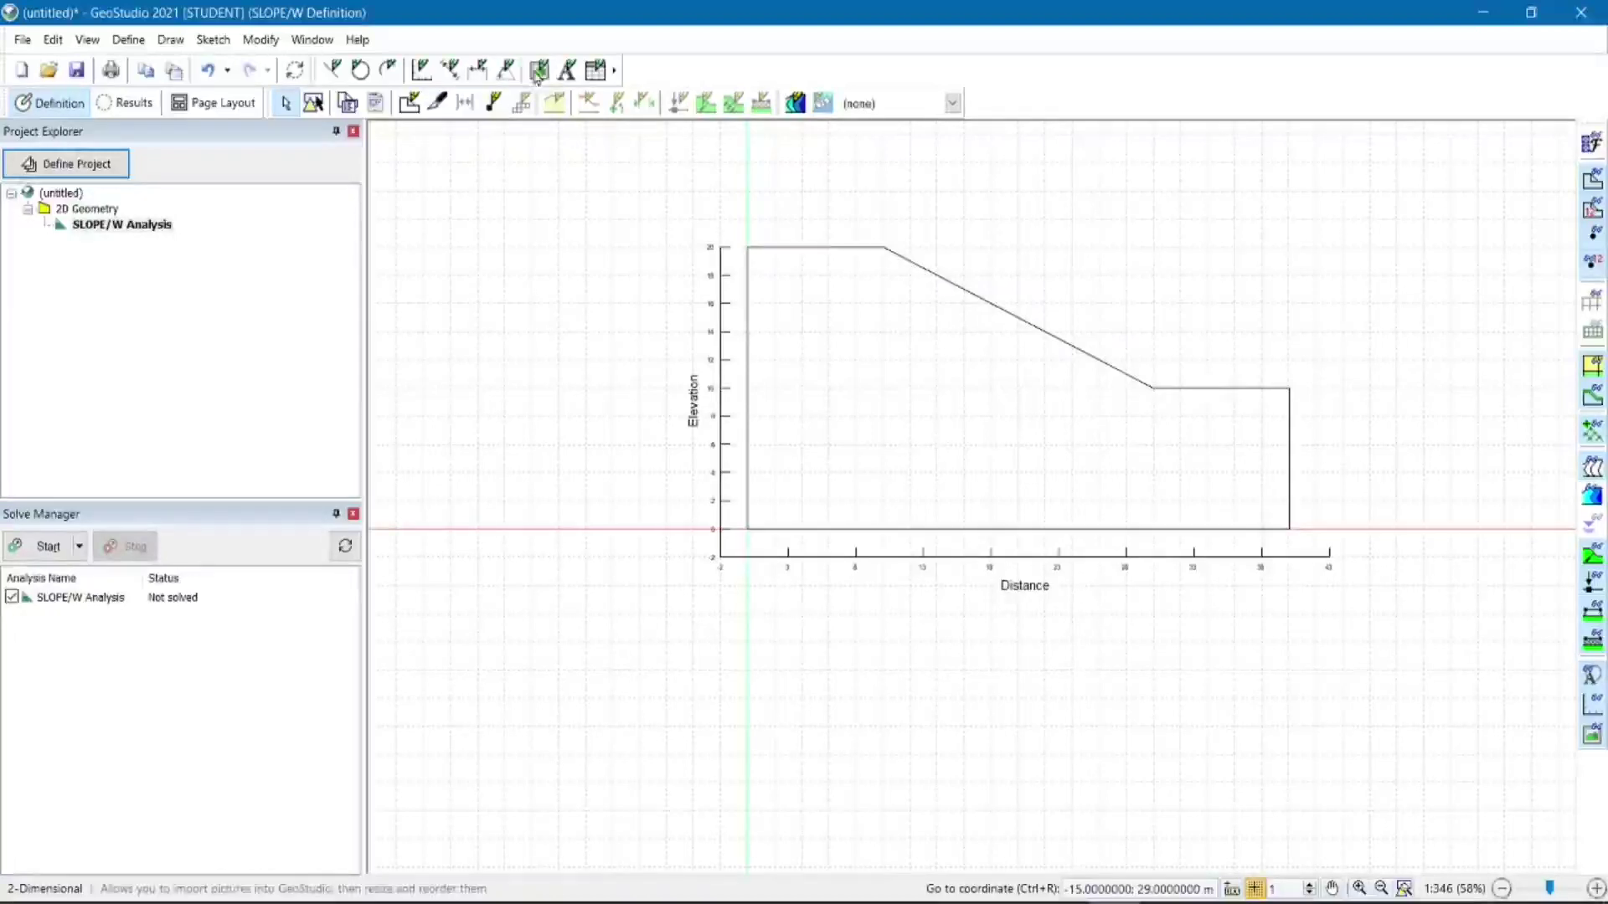
Use Modify Objects to stretch the horizontal line at the slope's toe a few metres past the outline's vertical end boundary.
left_click(314, 105)
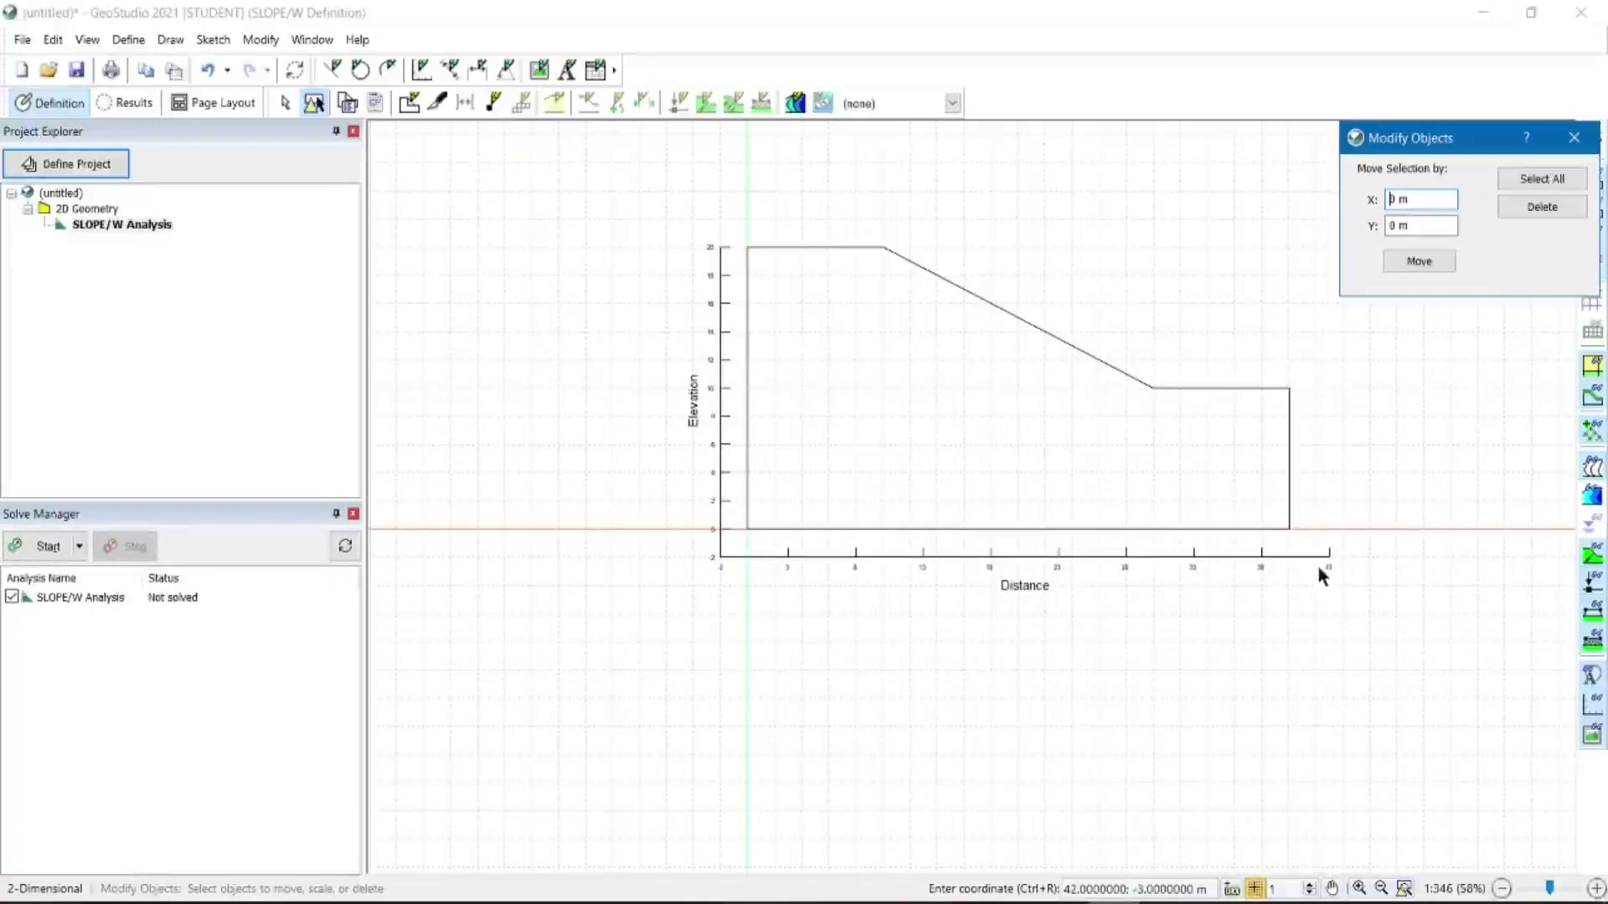
left_click(1286, 386)
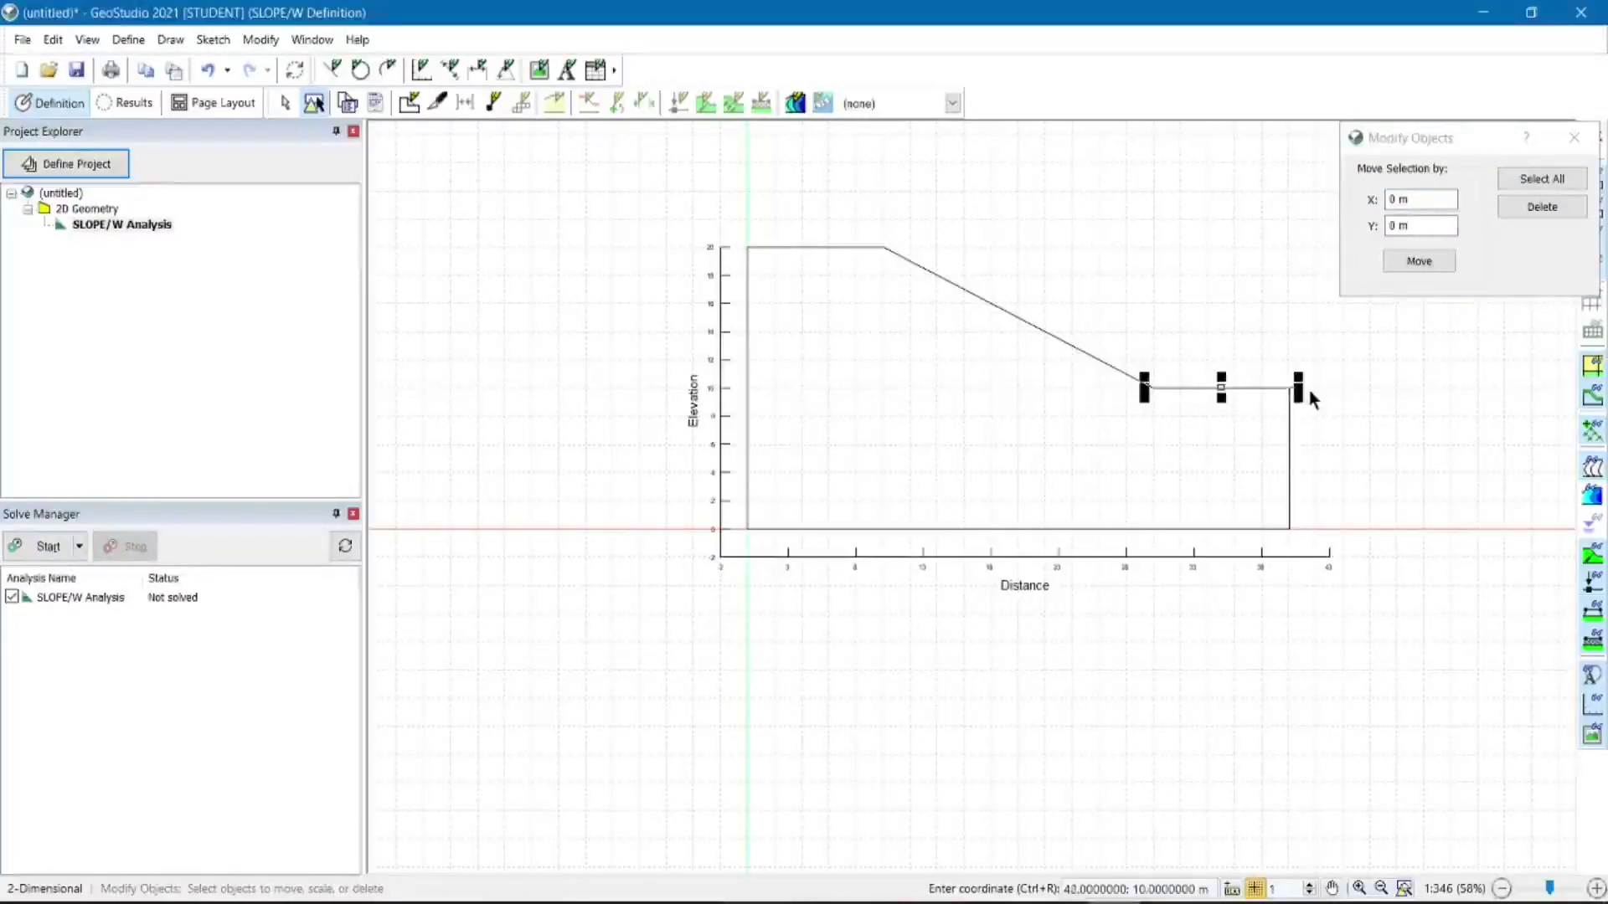
left_click_drag(1304, 394, 1351, 397)
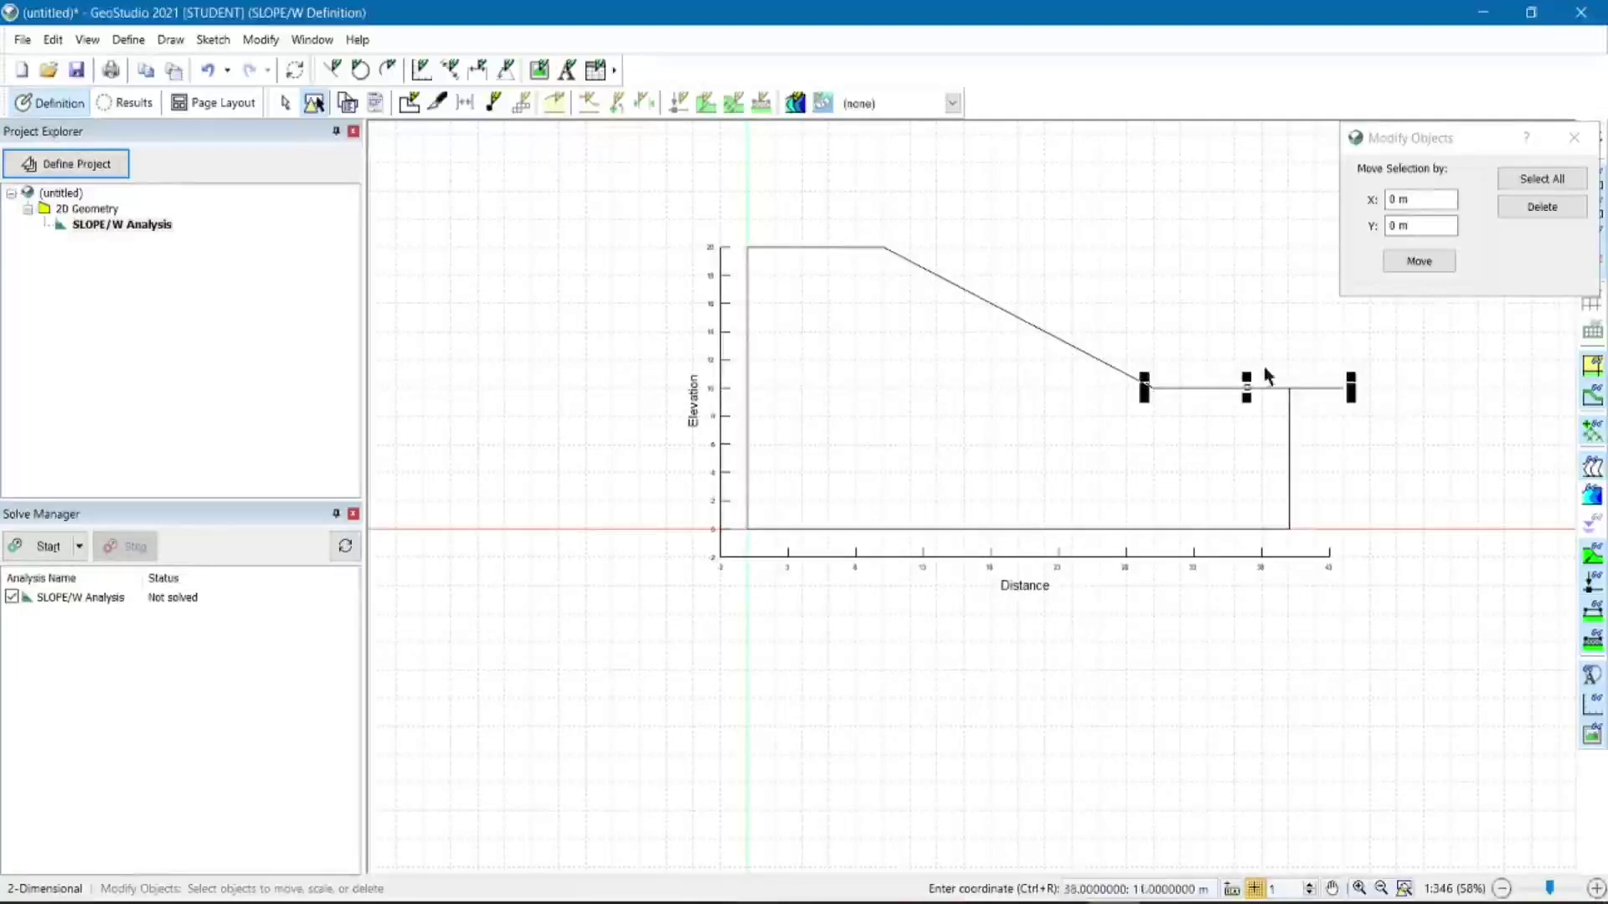
Try moving the stretched toe line up about 4 m and undo the move.
left_click_drag(1302, 383, 1306, 334)
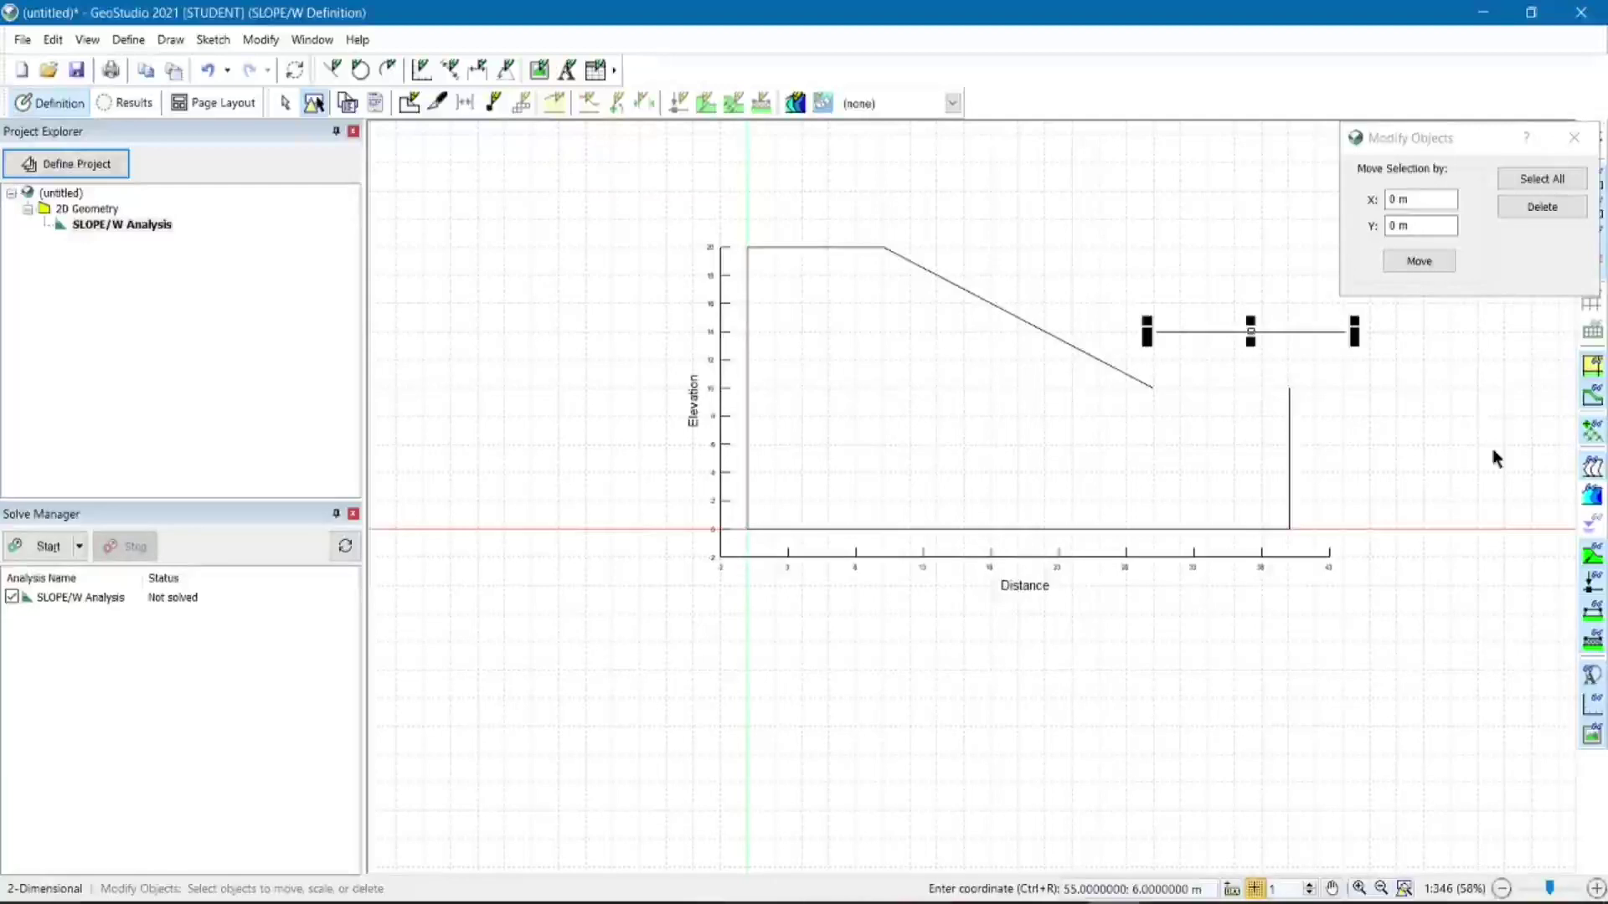
key("ctrl+z")
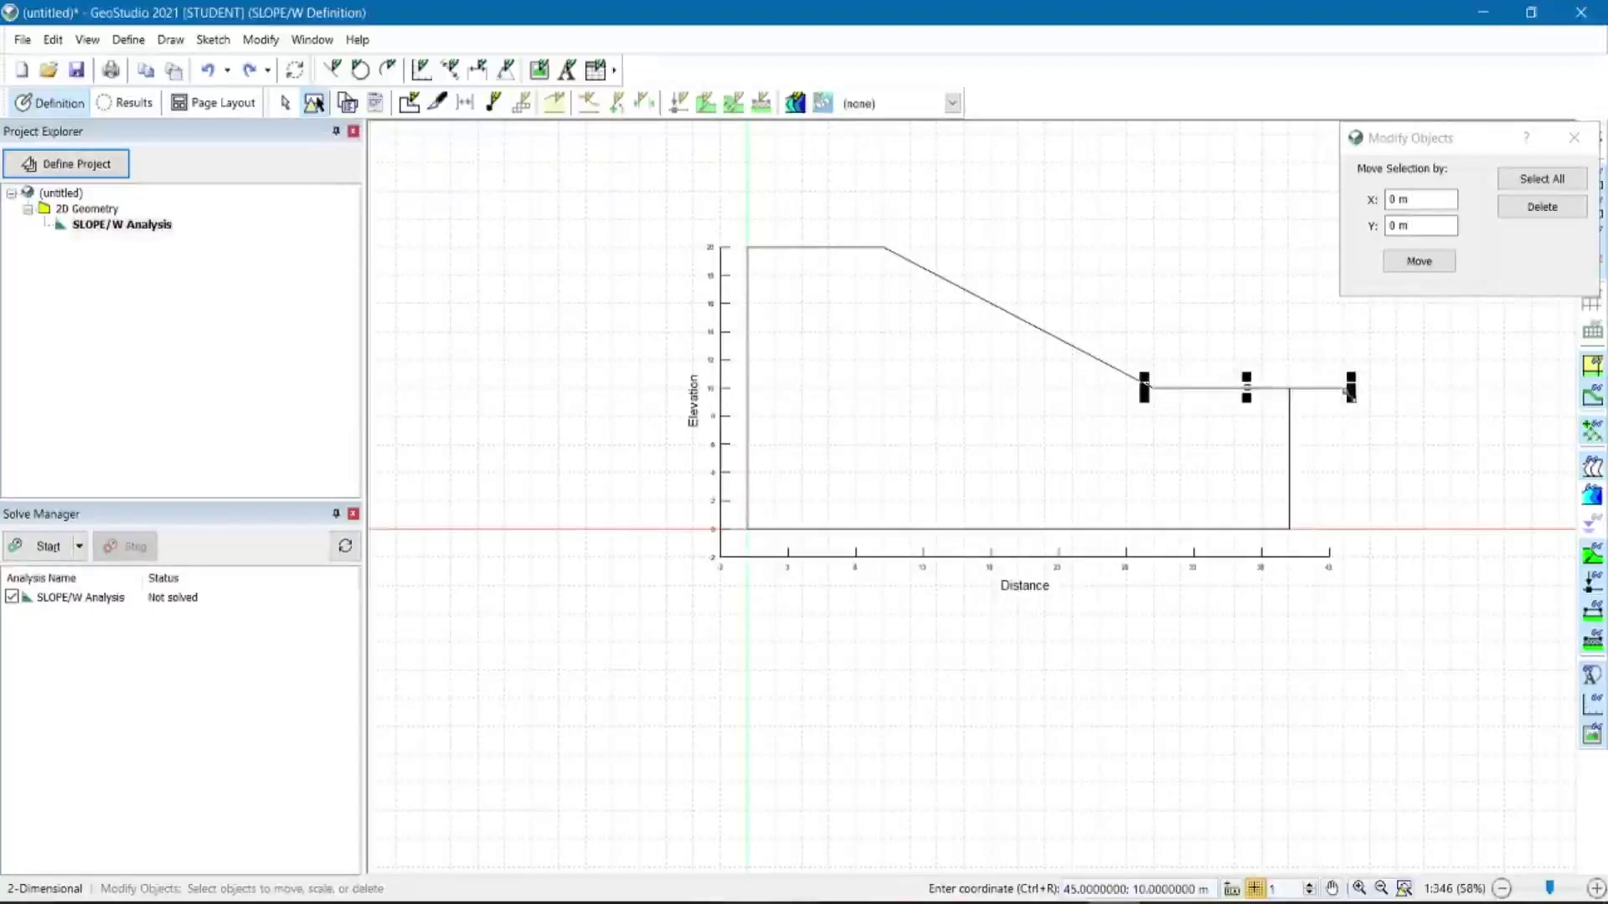
Bring the stretched toe line back to the outline's vertical end boundary and deselect it.
left_click(1290, 392)
left_click(1340, 444)
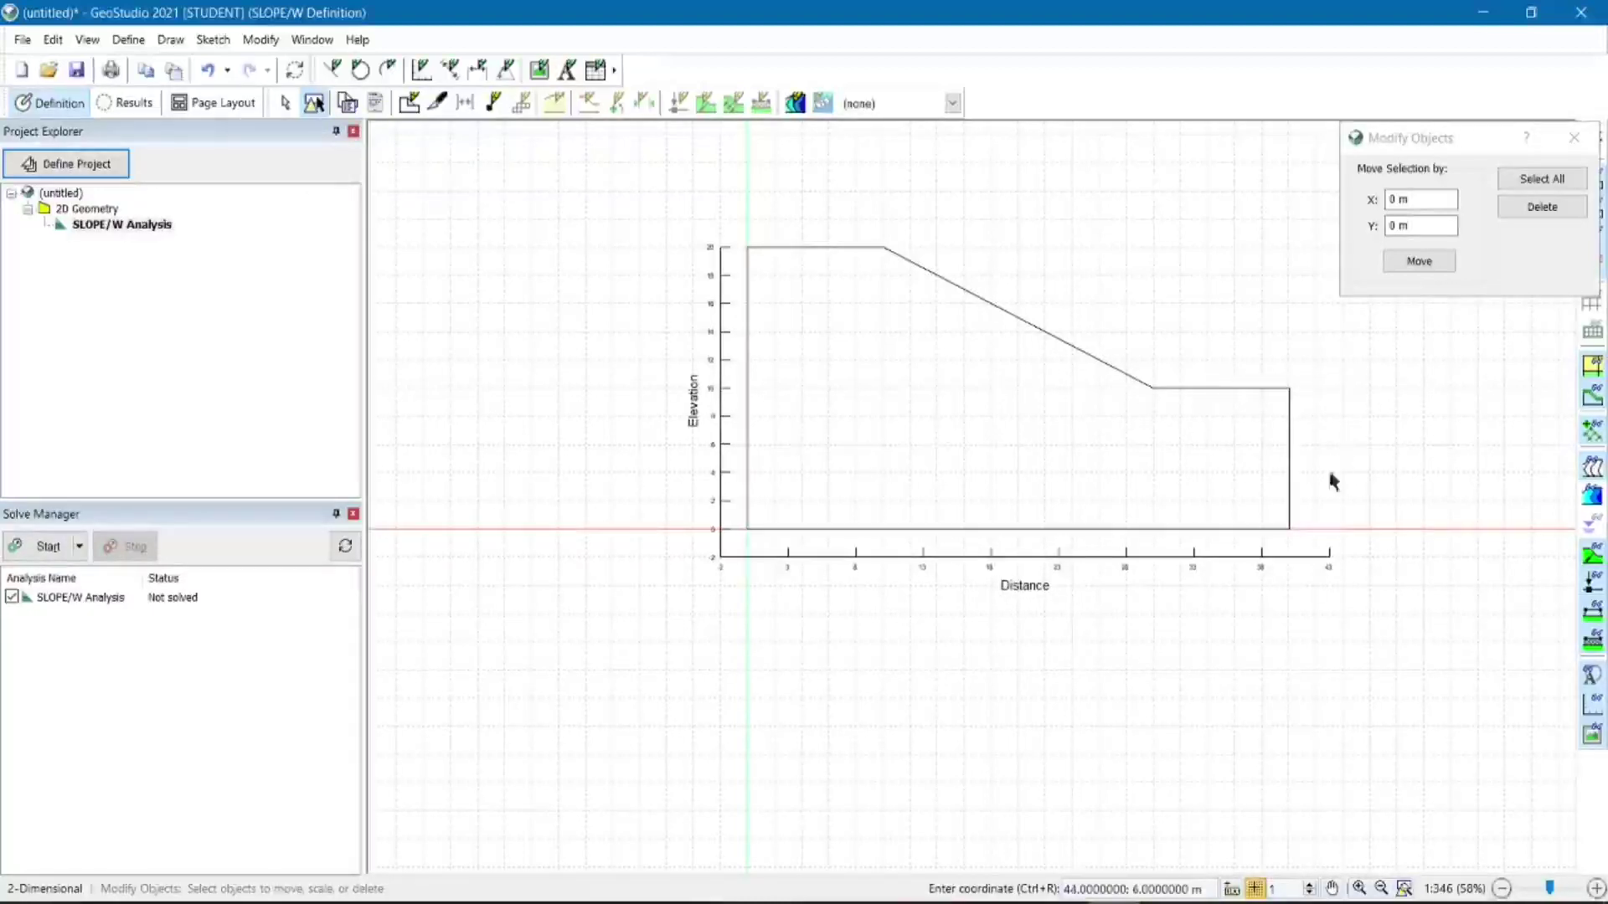
Try moving the inclined slope line and the horizontal crest line up off the outline, undoing each move.
left_click(1038, 333)
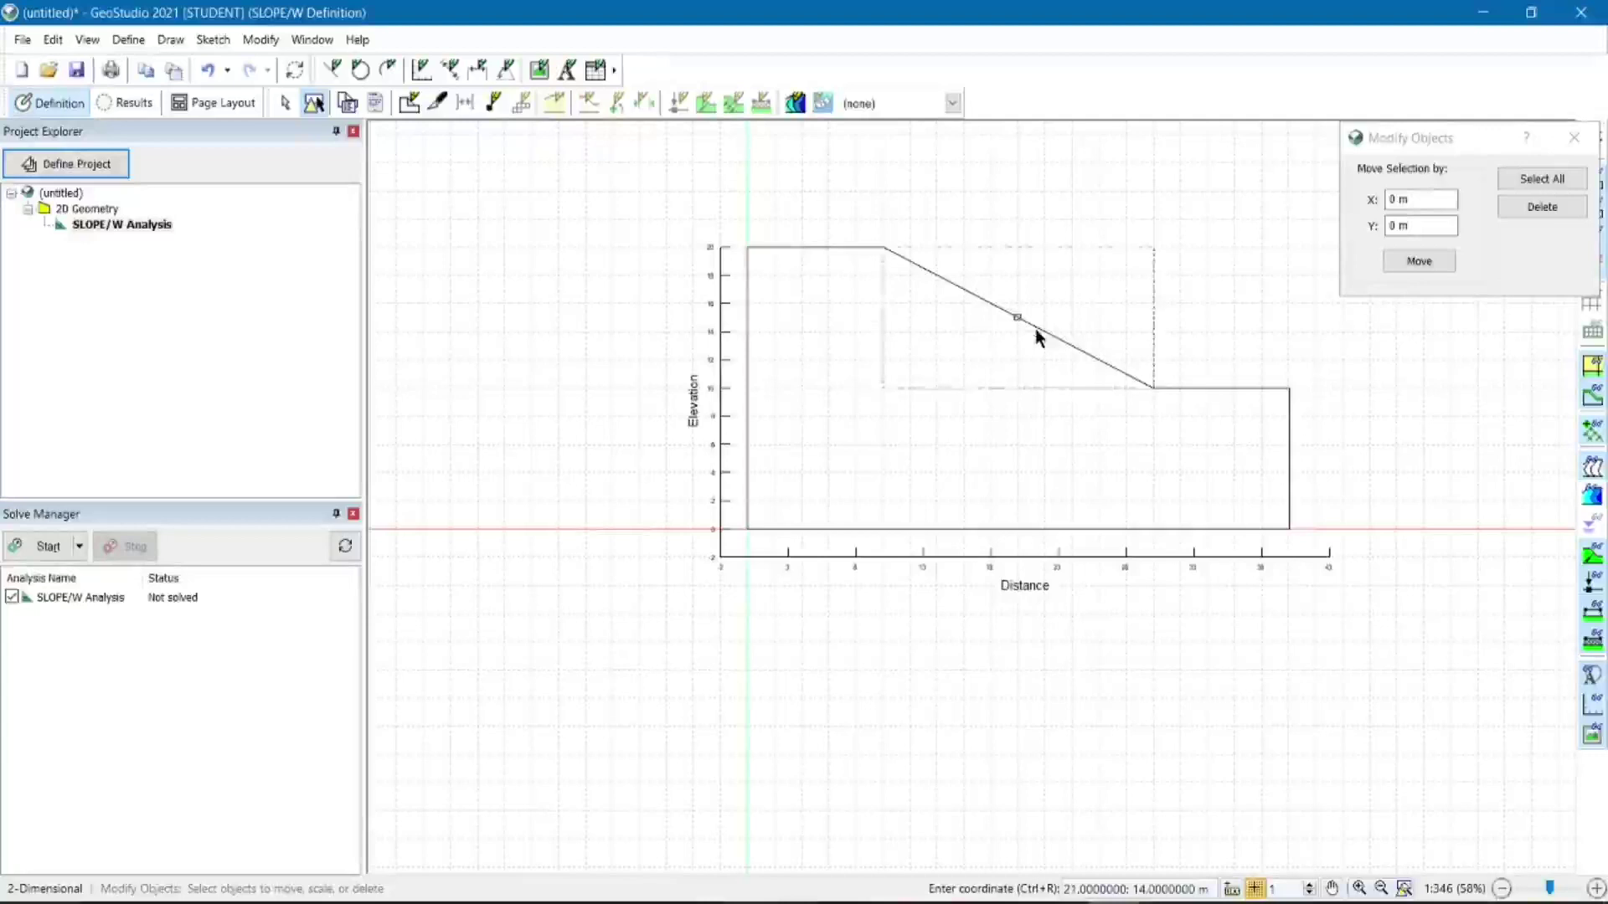
left_click_drag(1036, 341, 1089, 238)
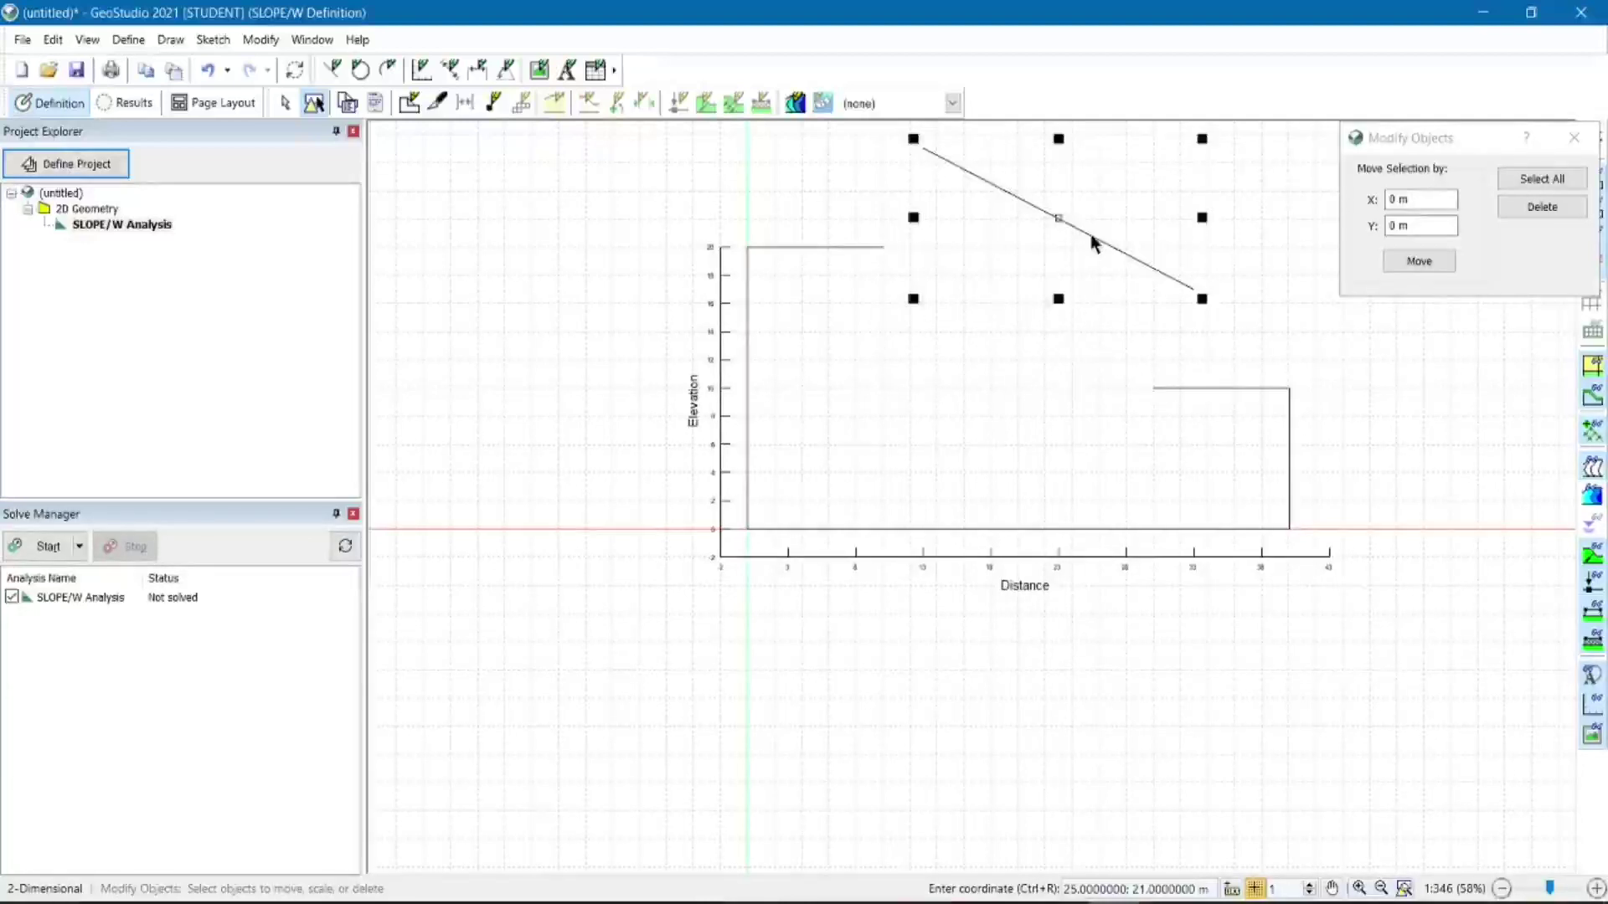
key("ctrl+z")
left_click(805, 249)
left_click_drag(808, 251, 786, 187)
key("ctrl+z")
Try moving the axes down away from the outline, undo the move and finish modifying objects.
left_click(955, 568)
left_click_drag(957, 574, 940, 656)
key("ctrl+z")
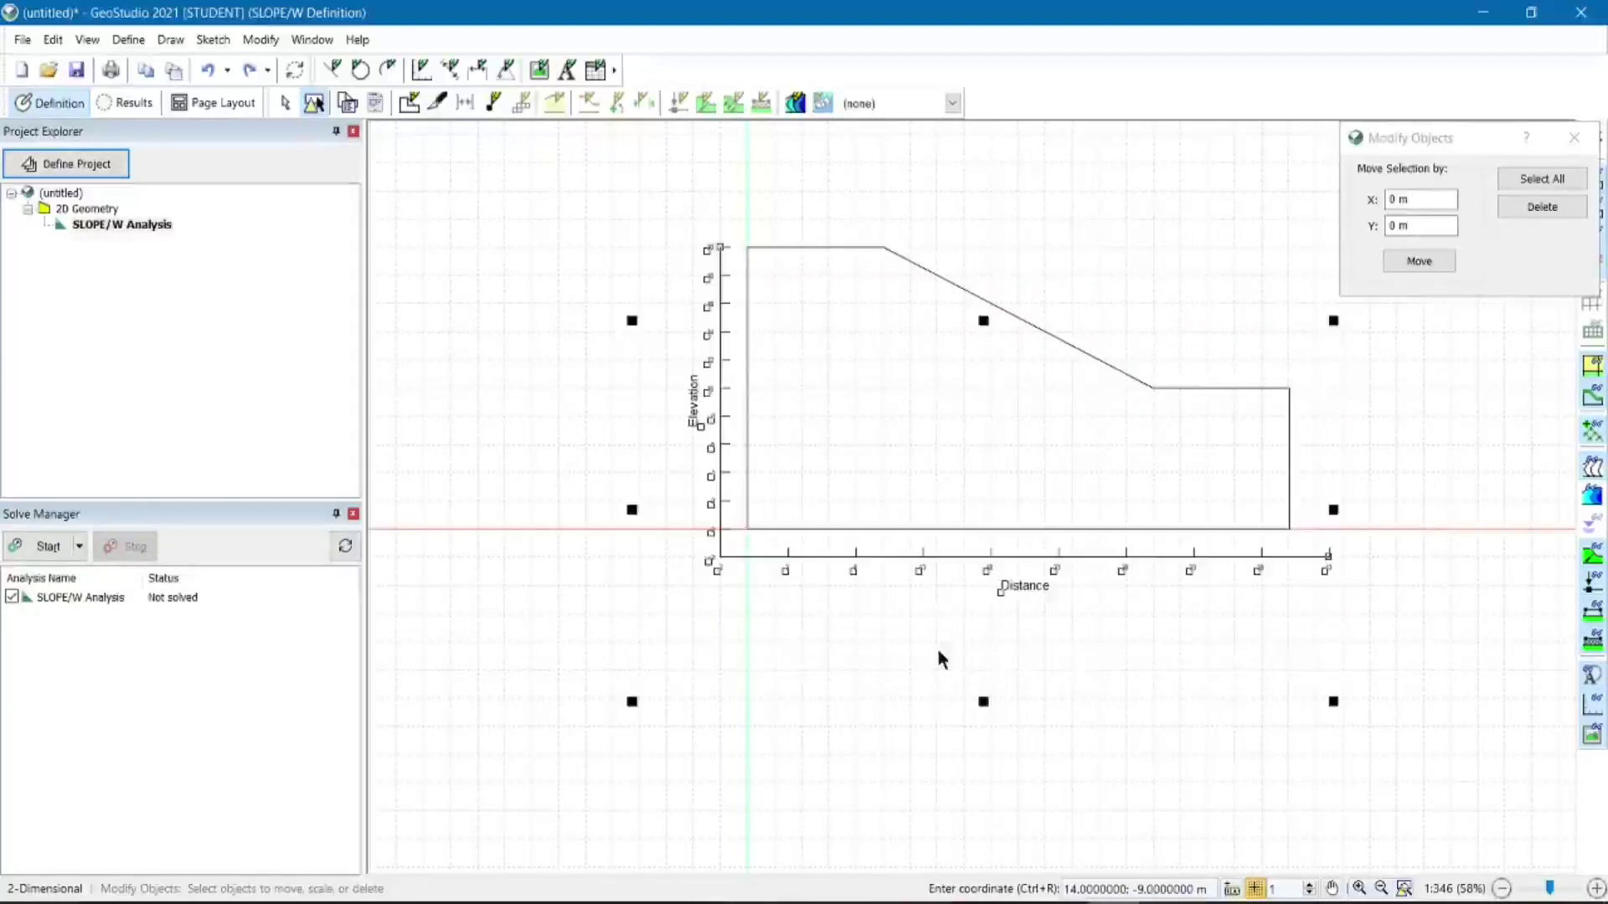
left_click(1409, 553)
left_click(1254, 565)
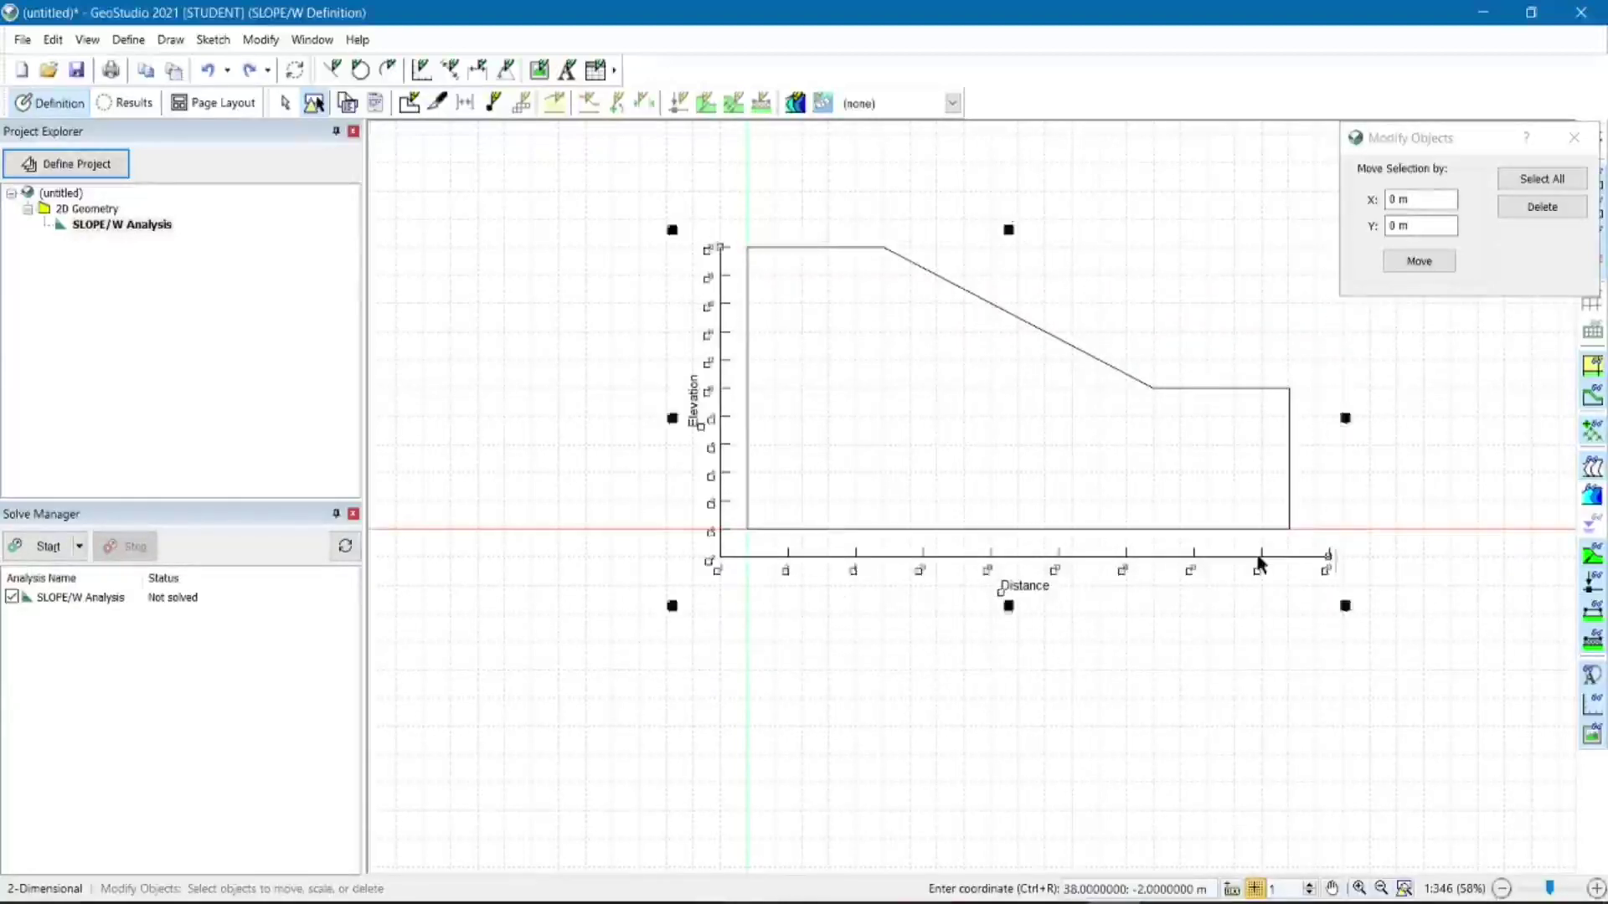
left_click(1574, 138)
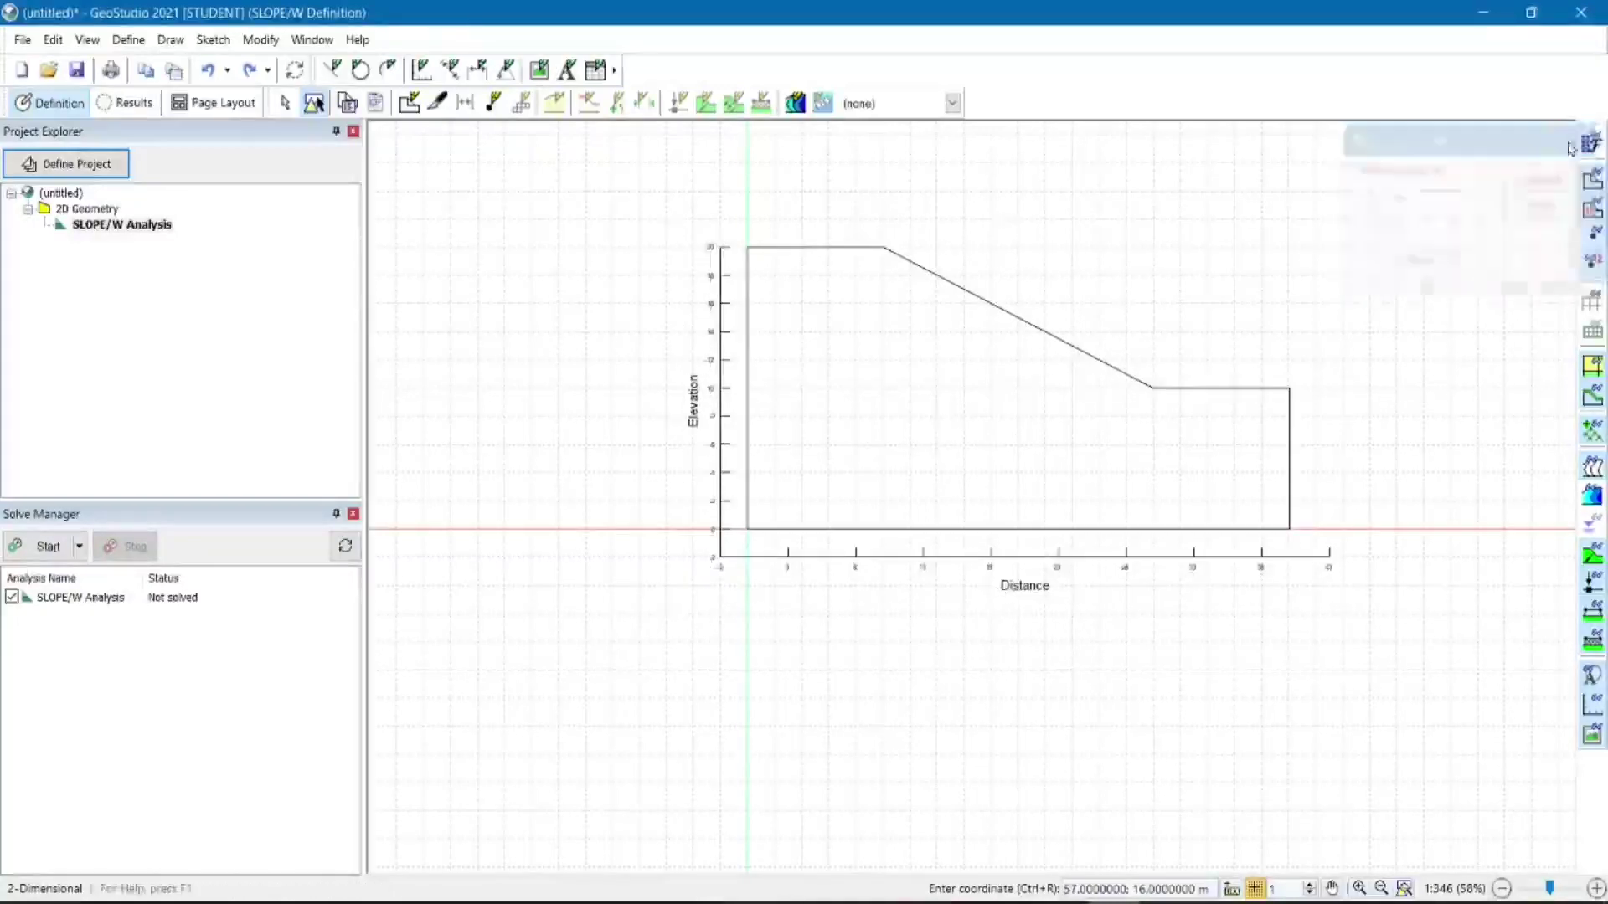
Sketch a linear dimension along the horizontal crest with its label about 2 m above the line.
scroll(1178, 600, "up", 1)
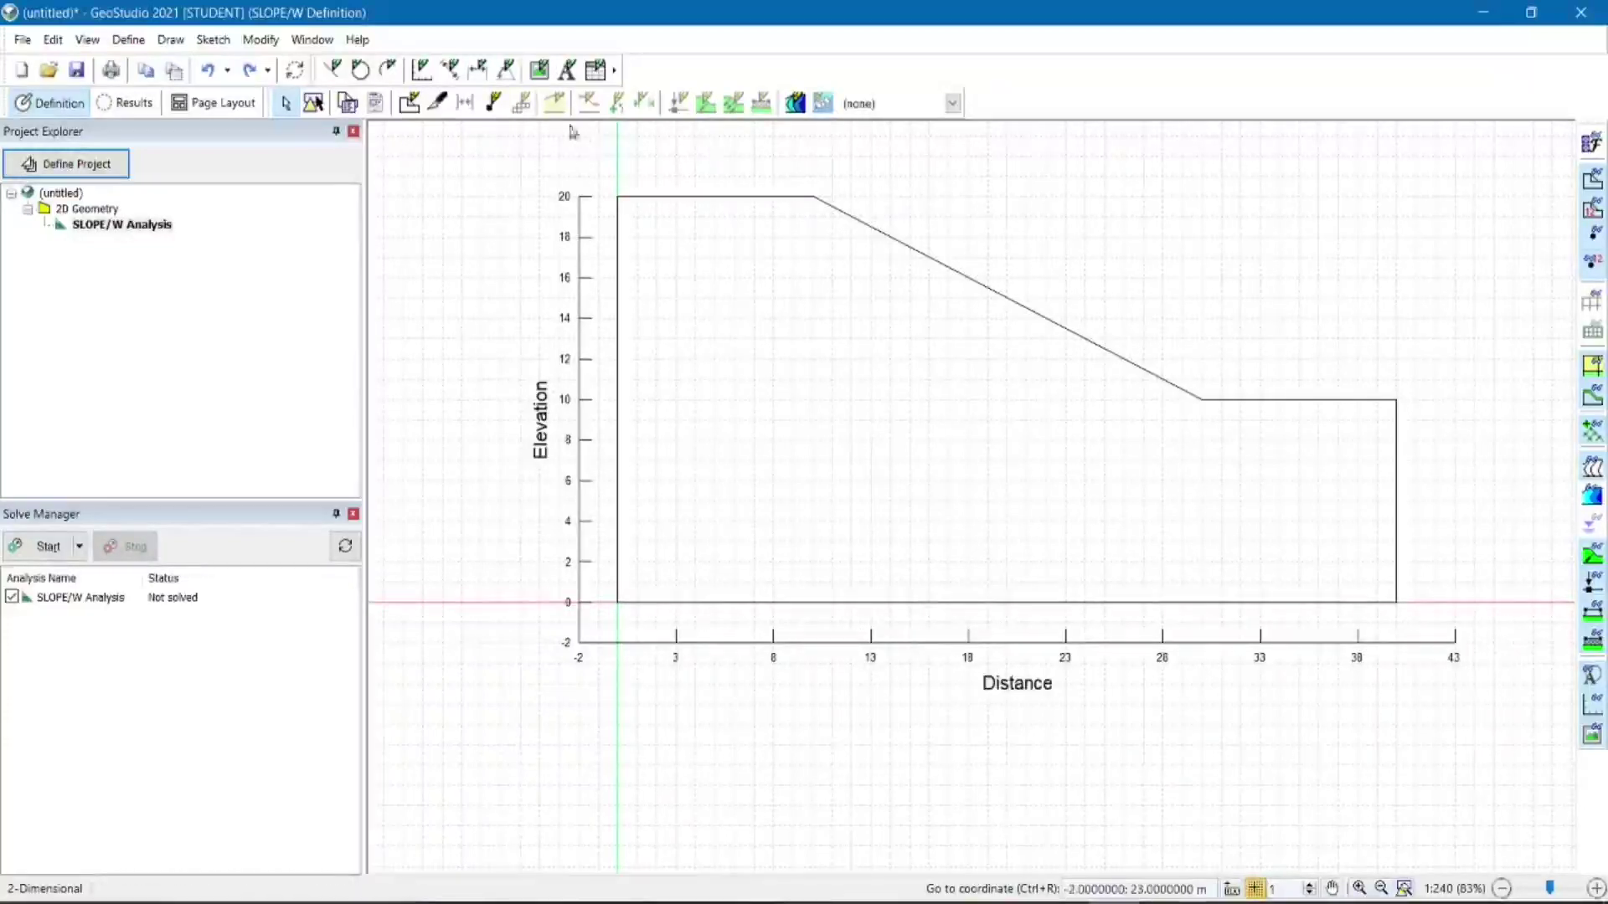
left_click(461, 72)
left_click(478, 70)
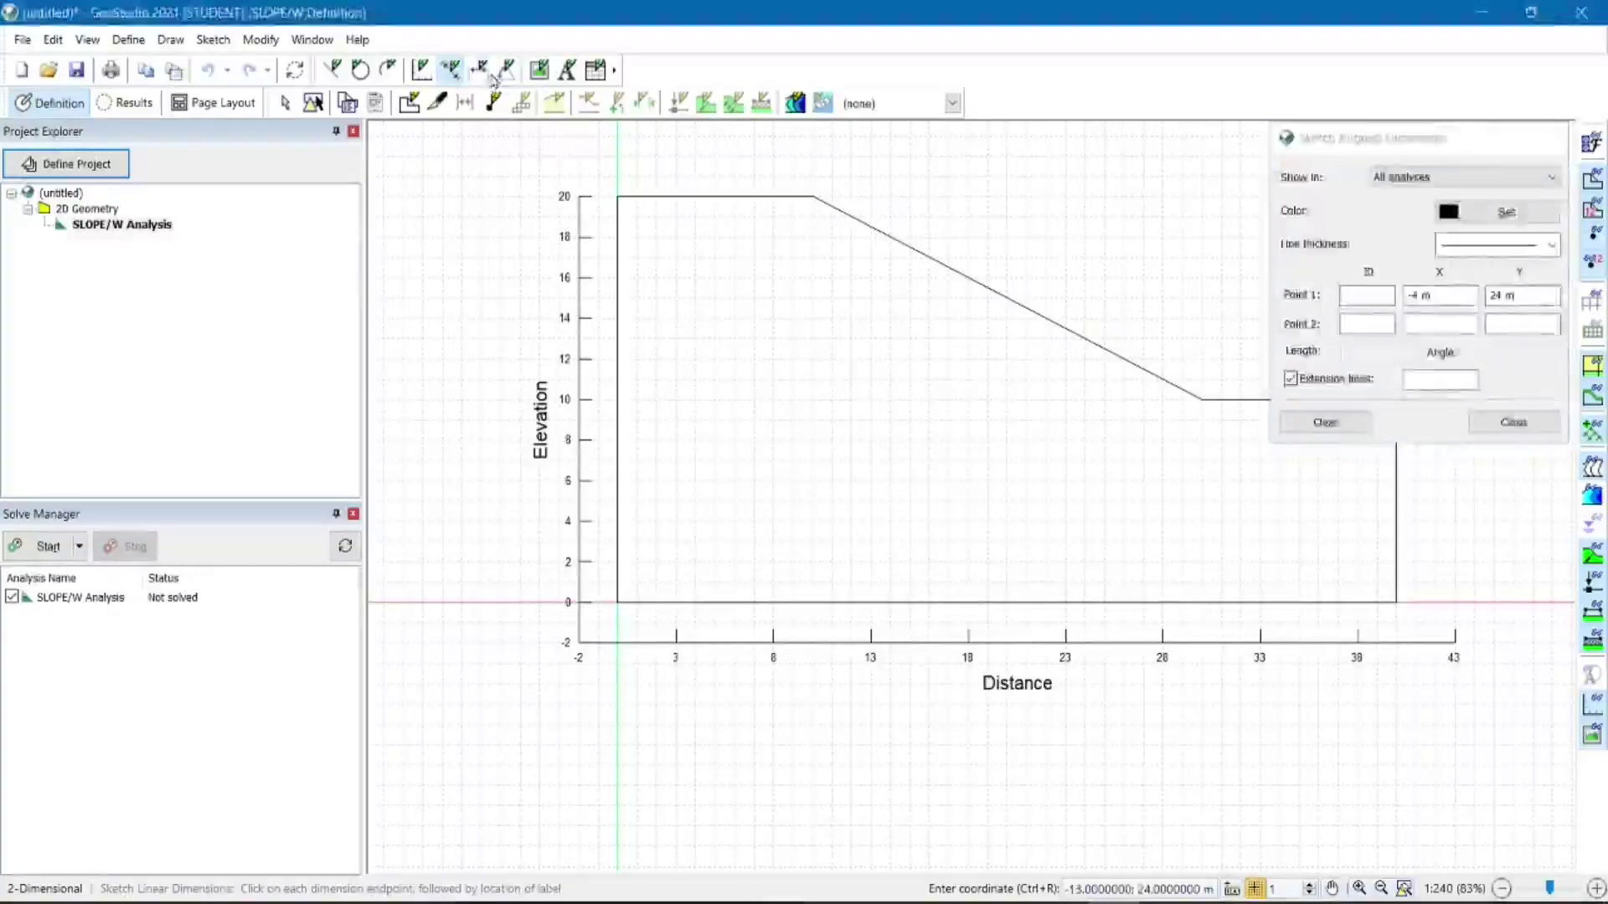
left_click(617, 195)
left_click(820, 195)
left_click(821, 154)
Dimension the slope's horizontal run from crest edge to toe in line with the crest dimension, and undo the linear dimensions.
left_click(811, 196)
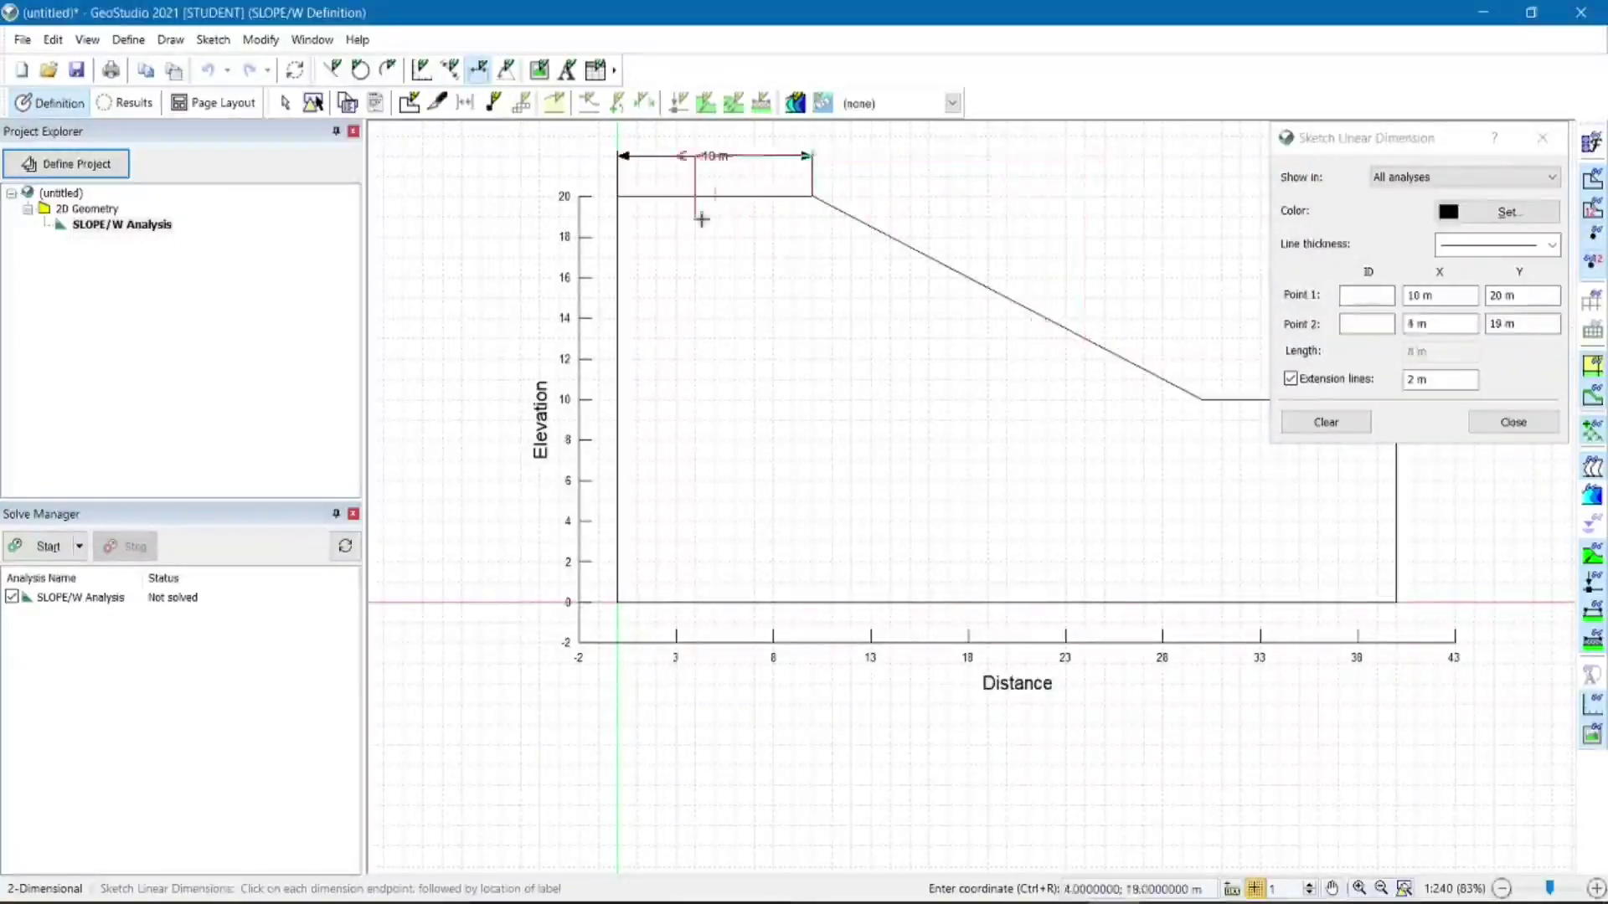
left_click(1201, 399)
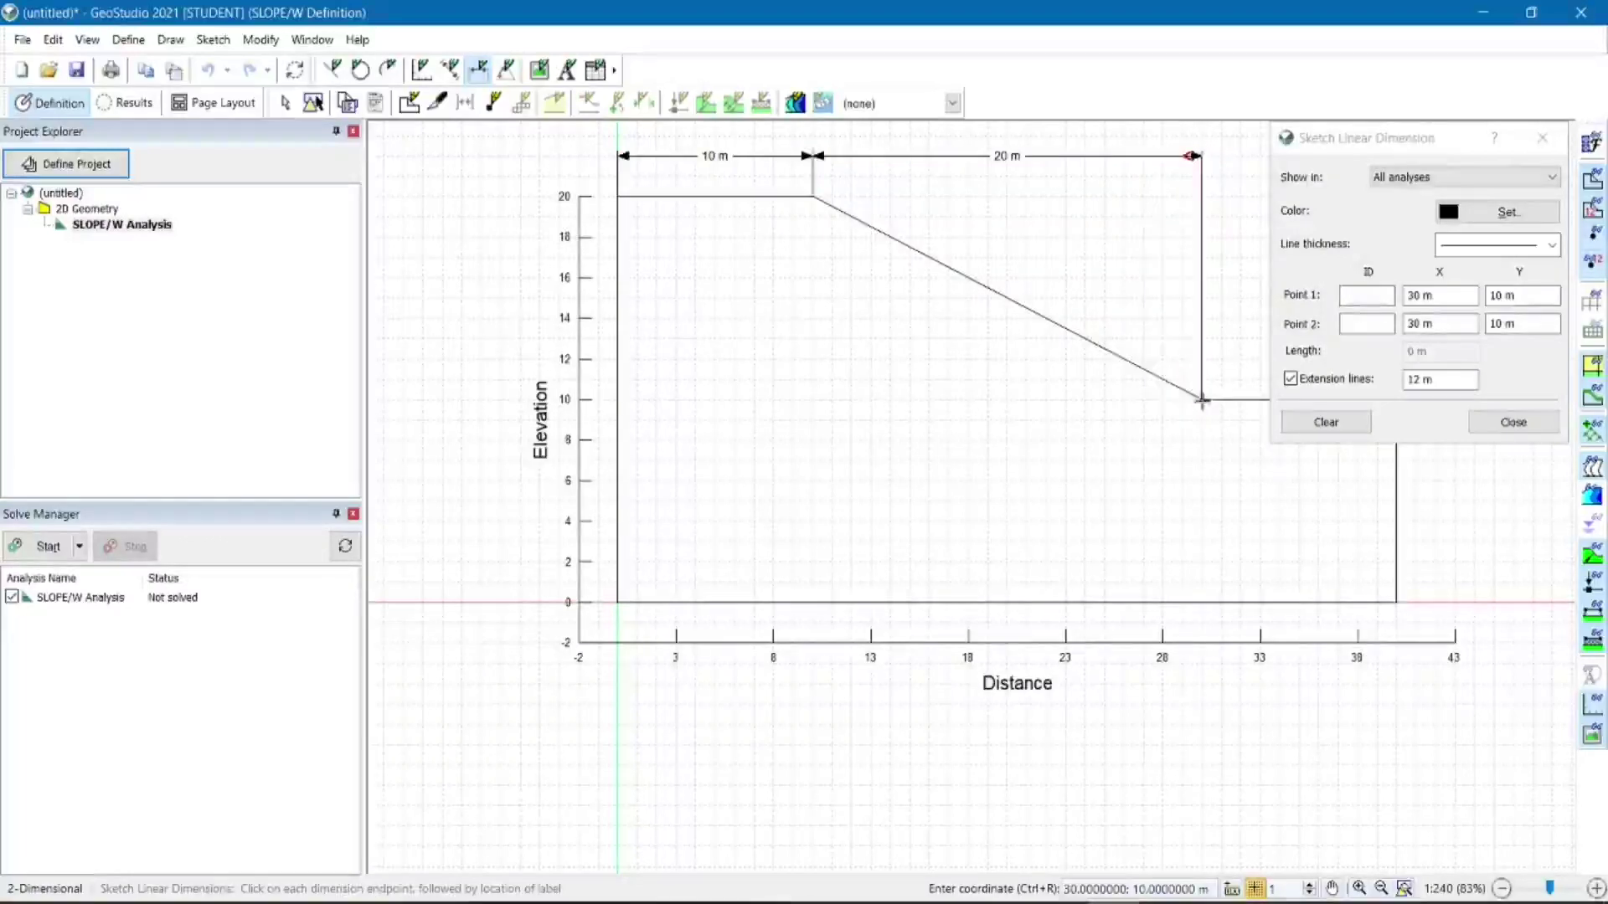
left_click(1477, 427)
key("ctrl+z")
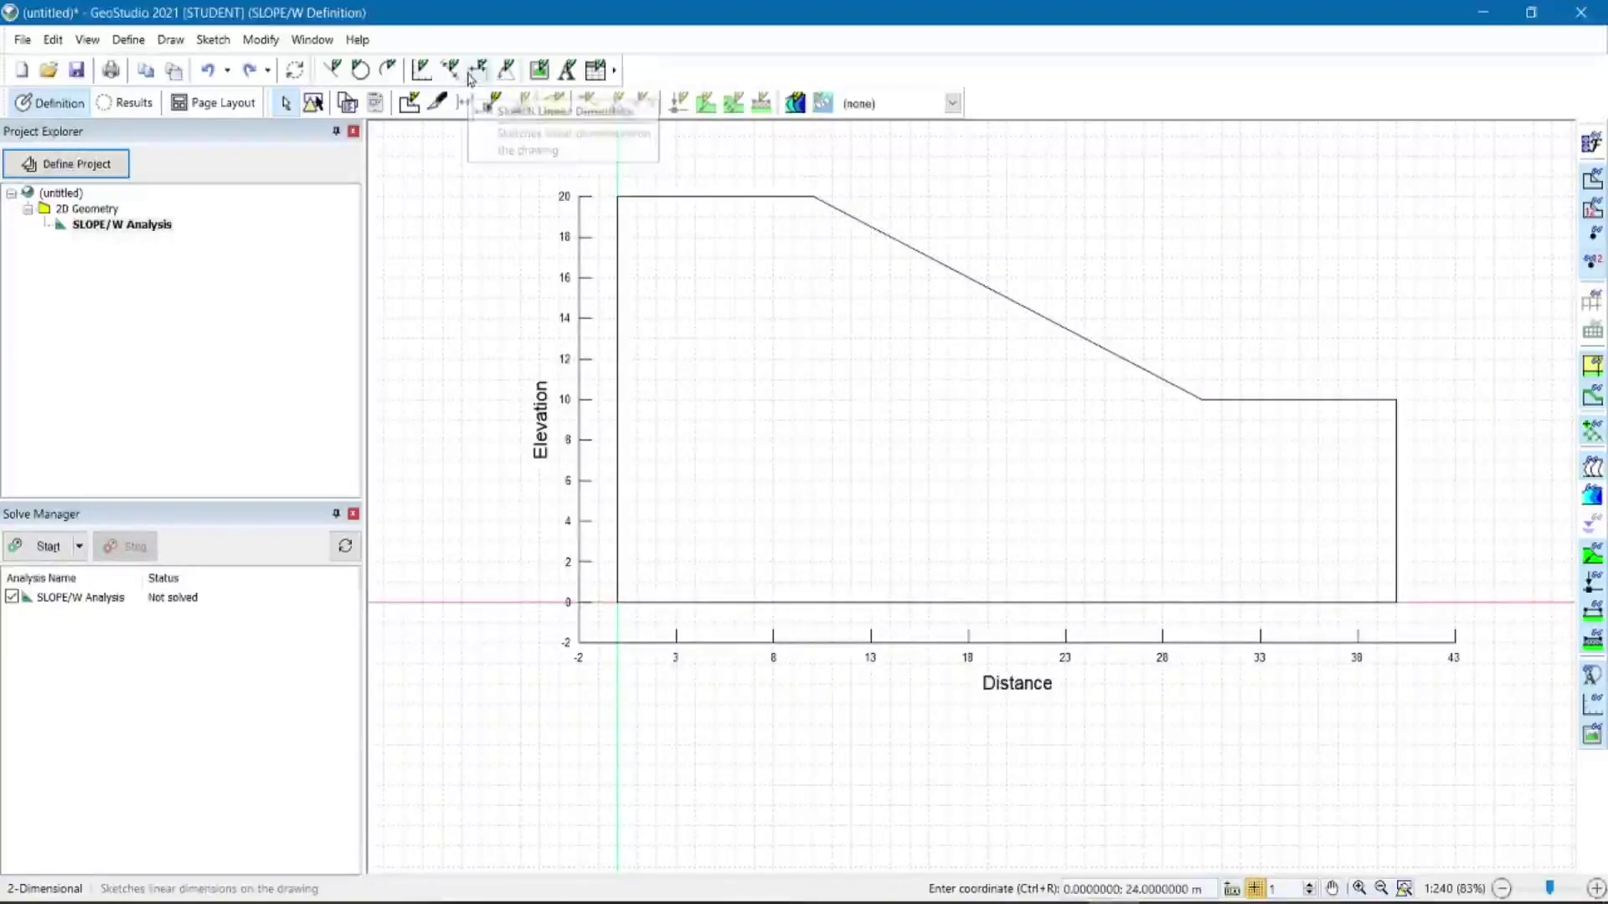
left_click(506, 70)
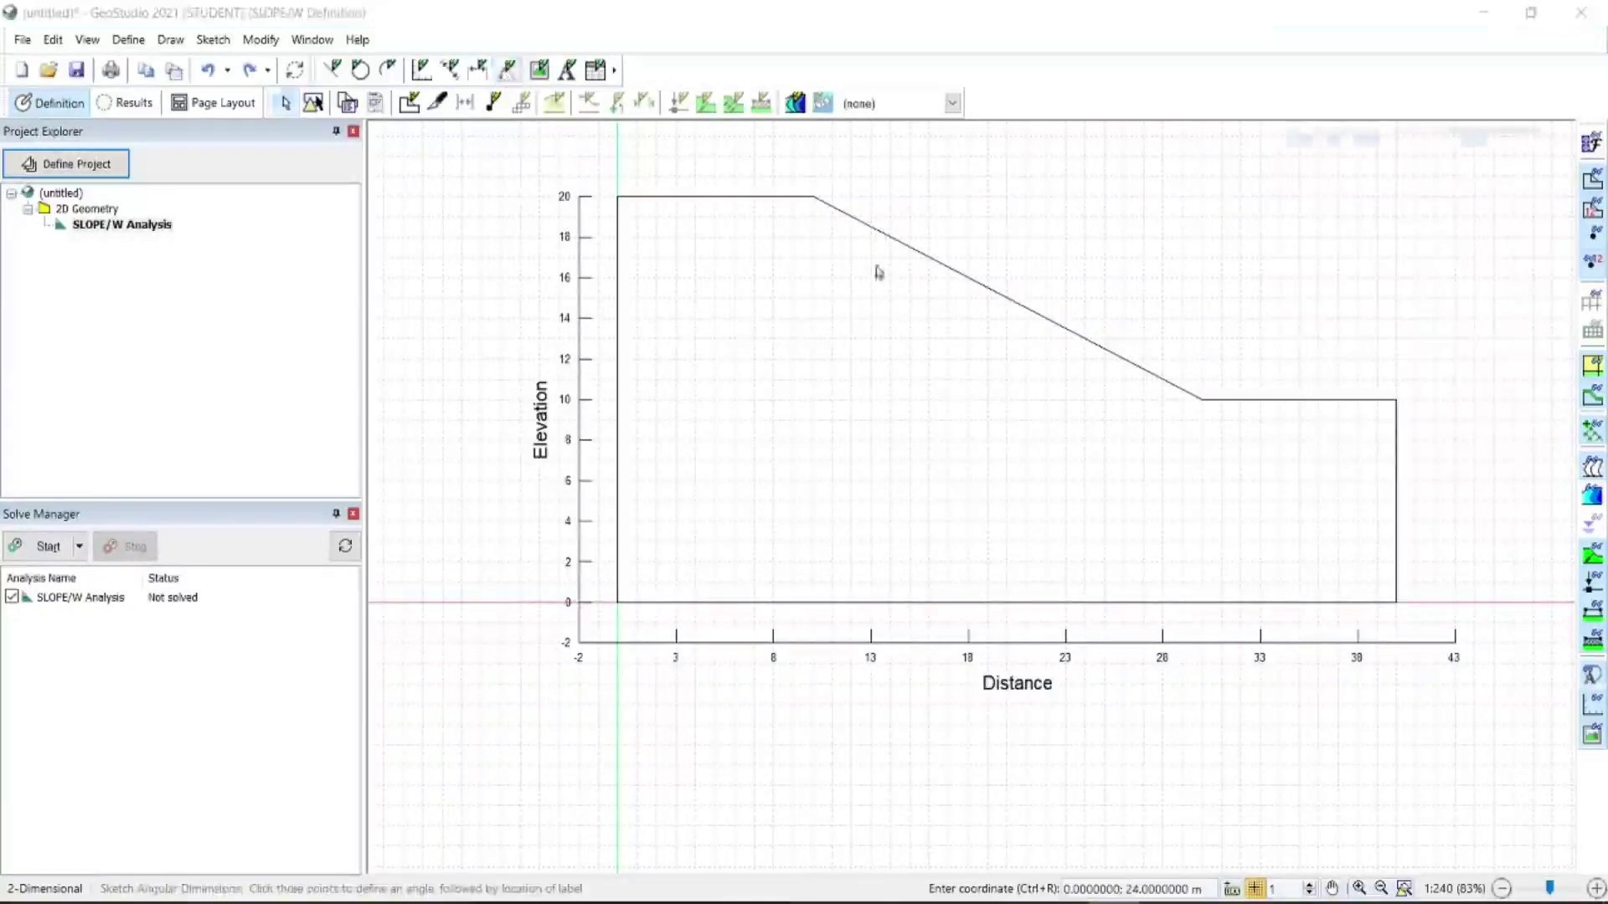
left_click(1194, 400)
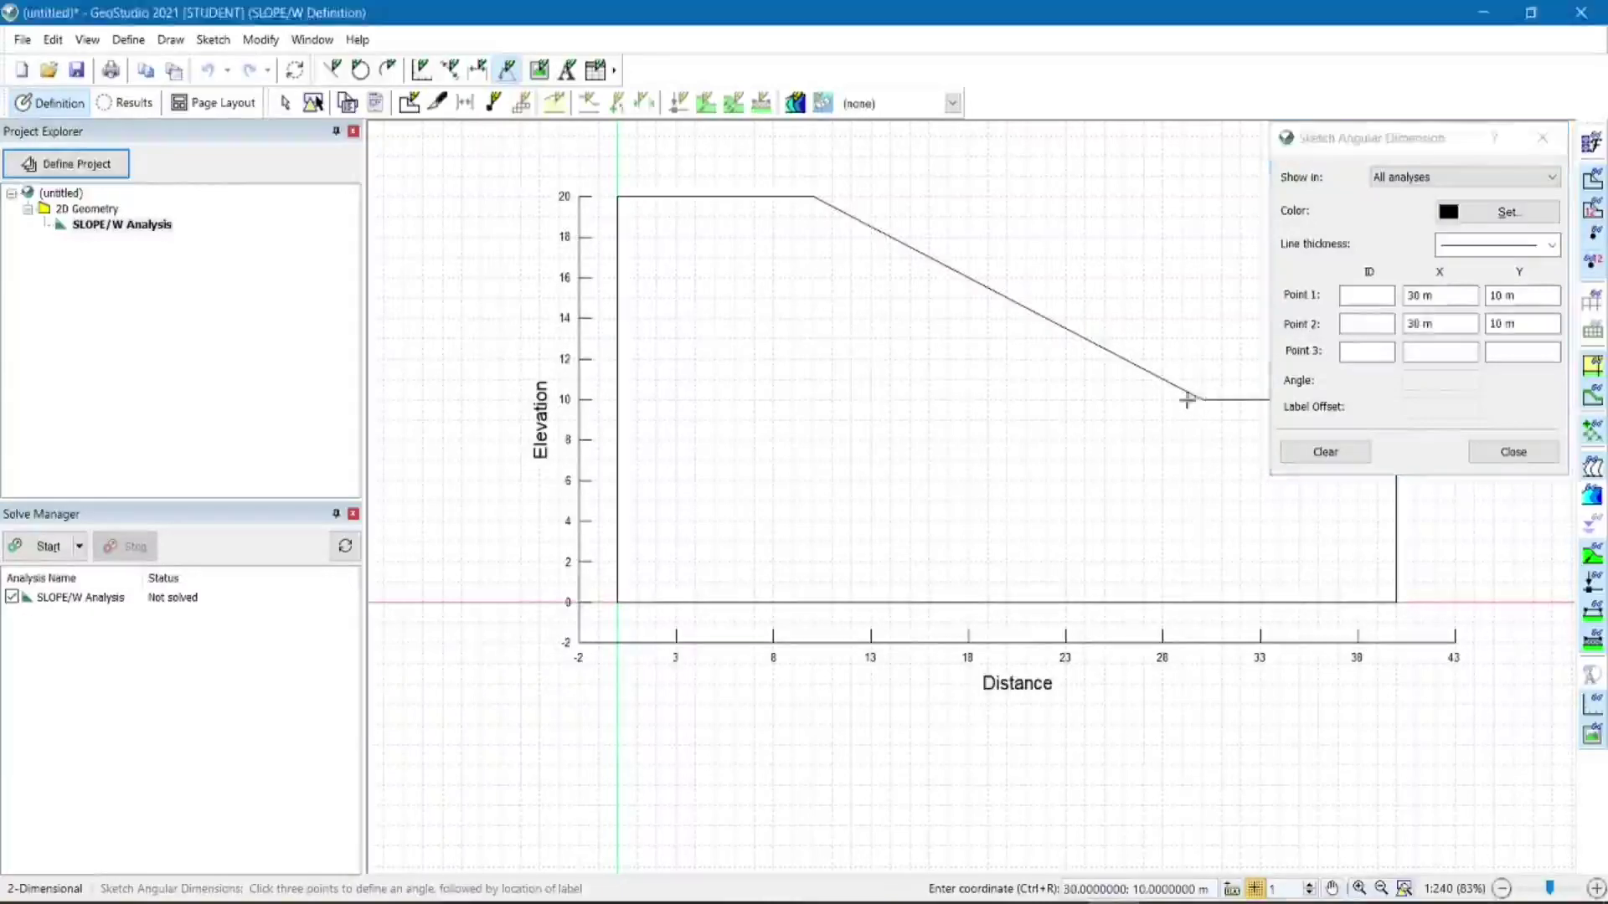
left_click(1065, 324)
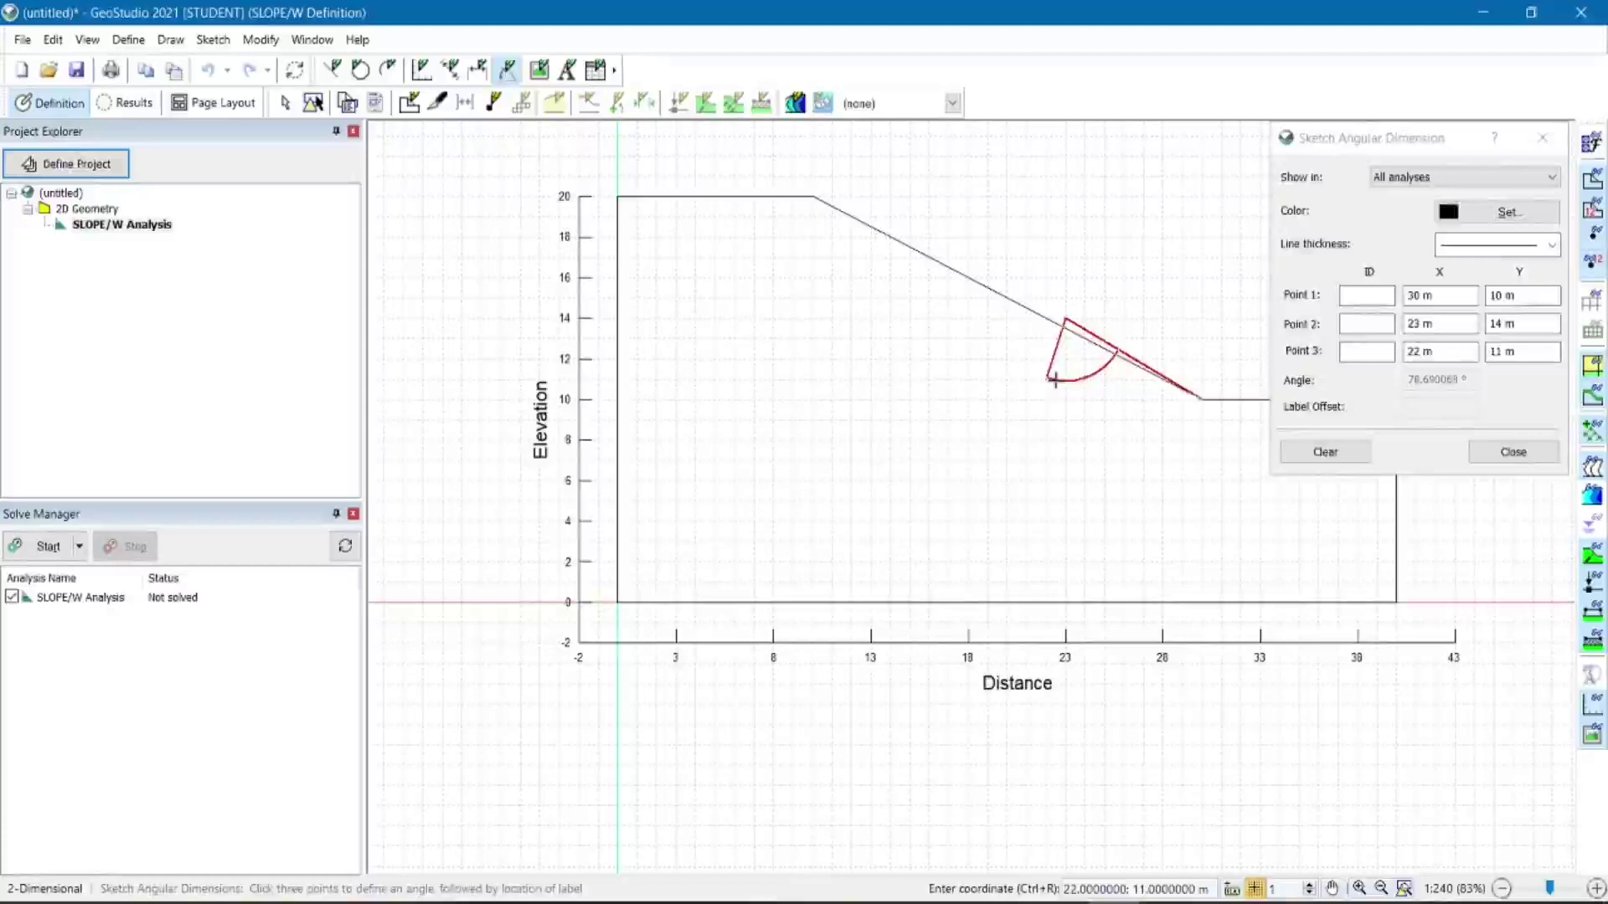
key("Escape")
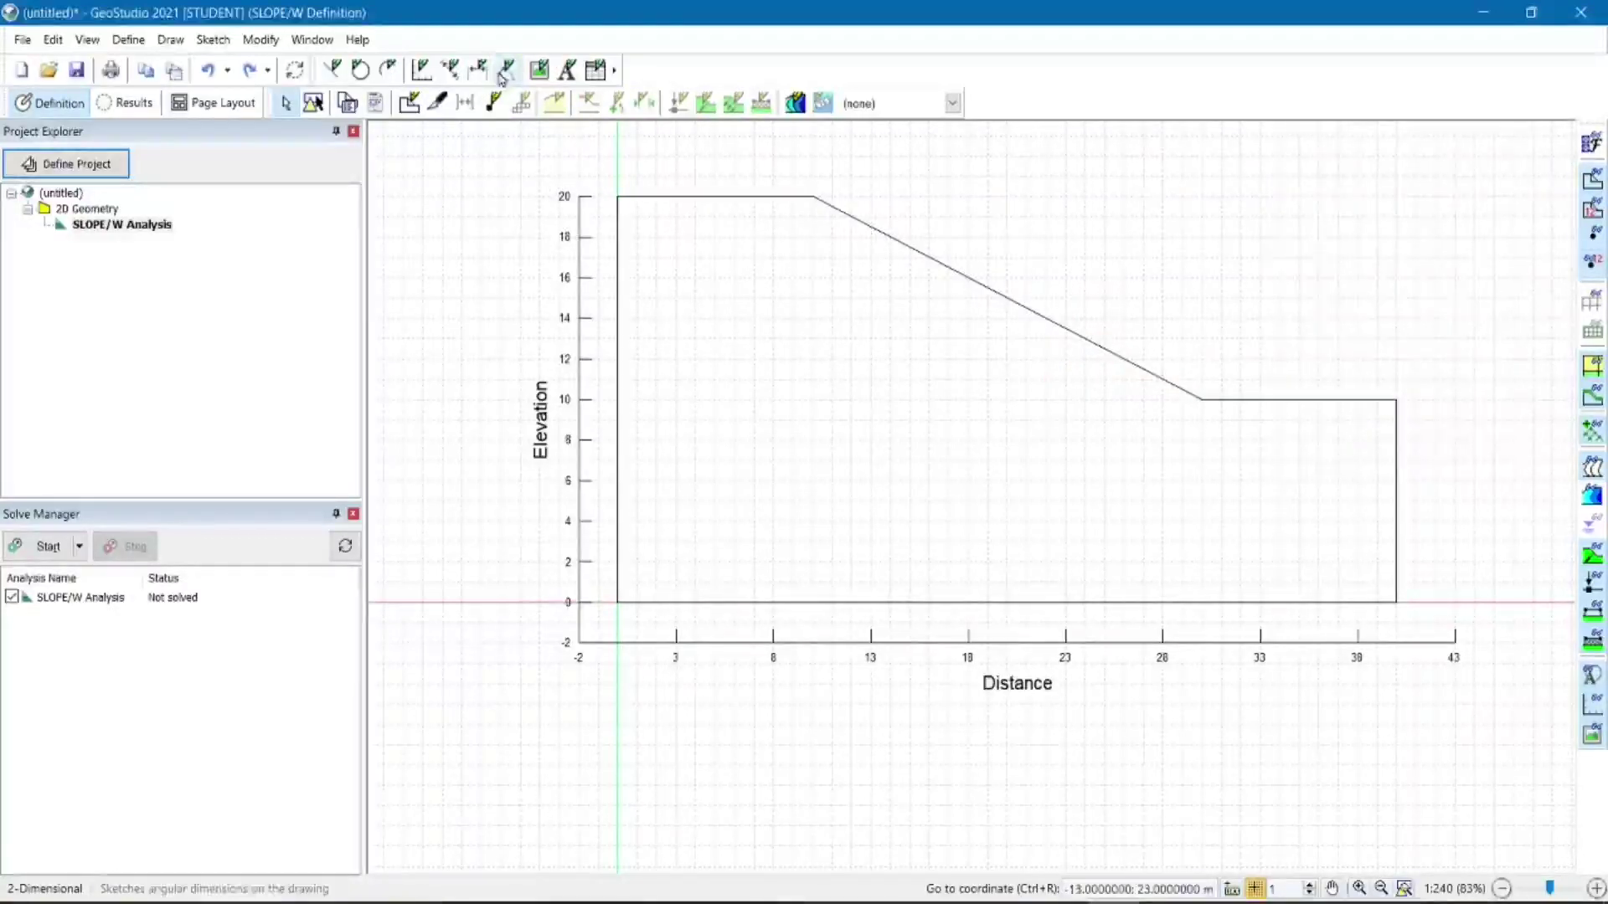
Try an angular dimension at the slope toe through (24, 13), (30, 10) and (24, 10) m with a 5 m label offset, and undo it.
left_click(503, 78)
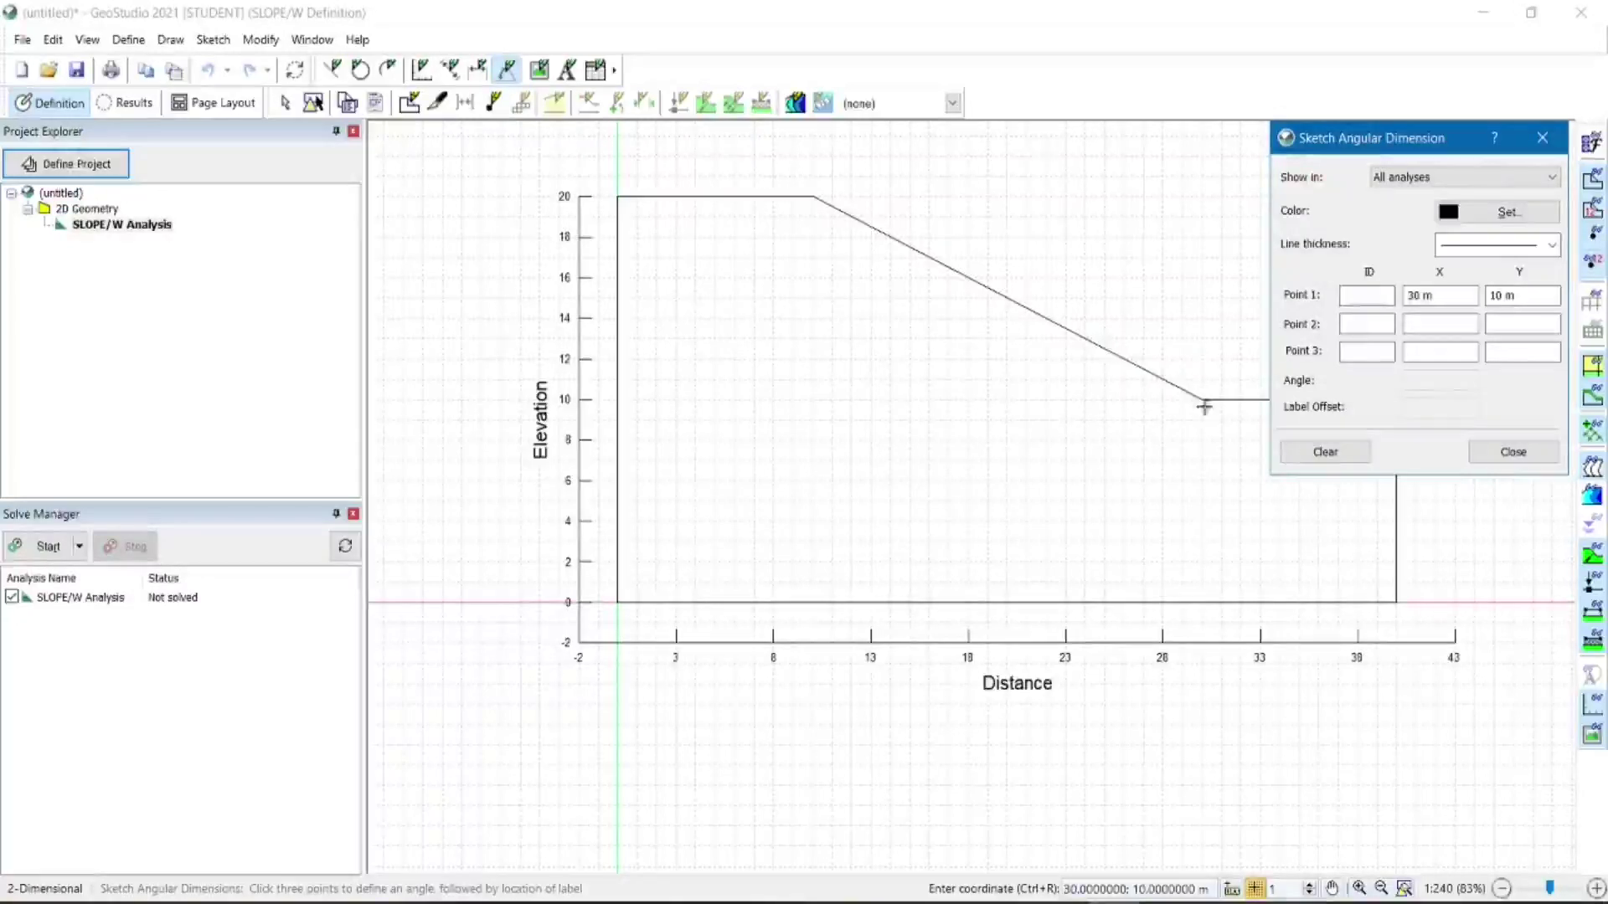
left_click(1080, 338)
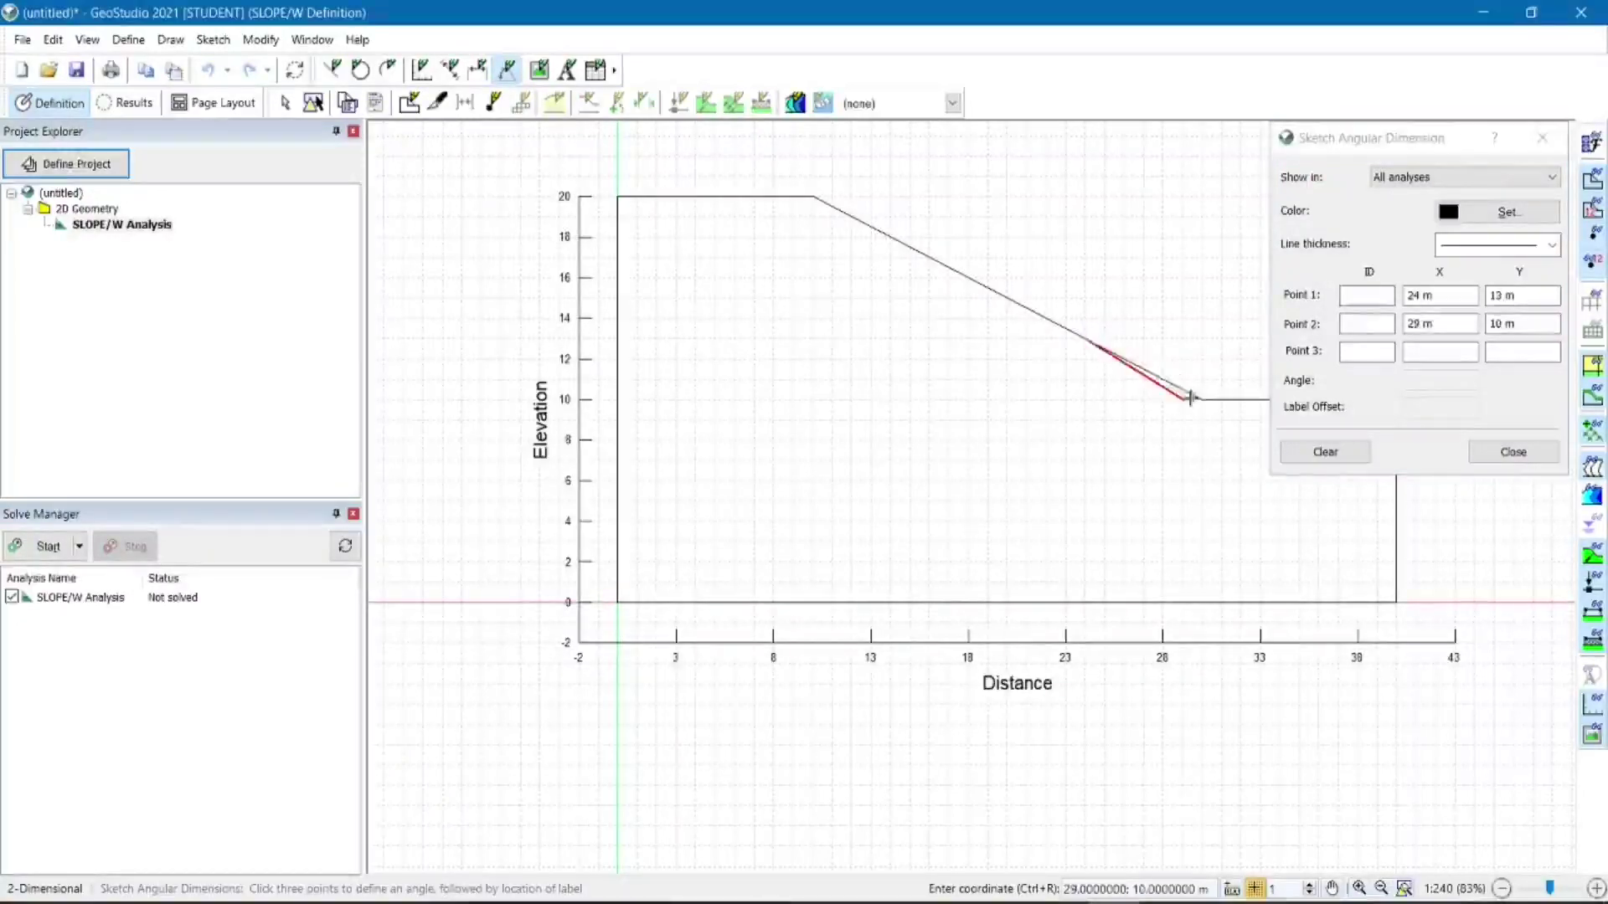
left_click(1201, 398)
left_click(1085, 399)
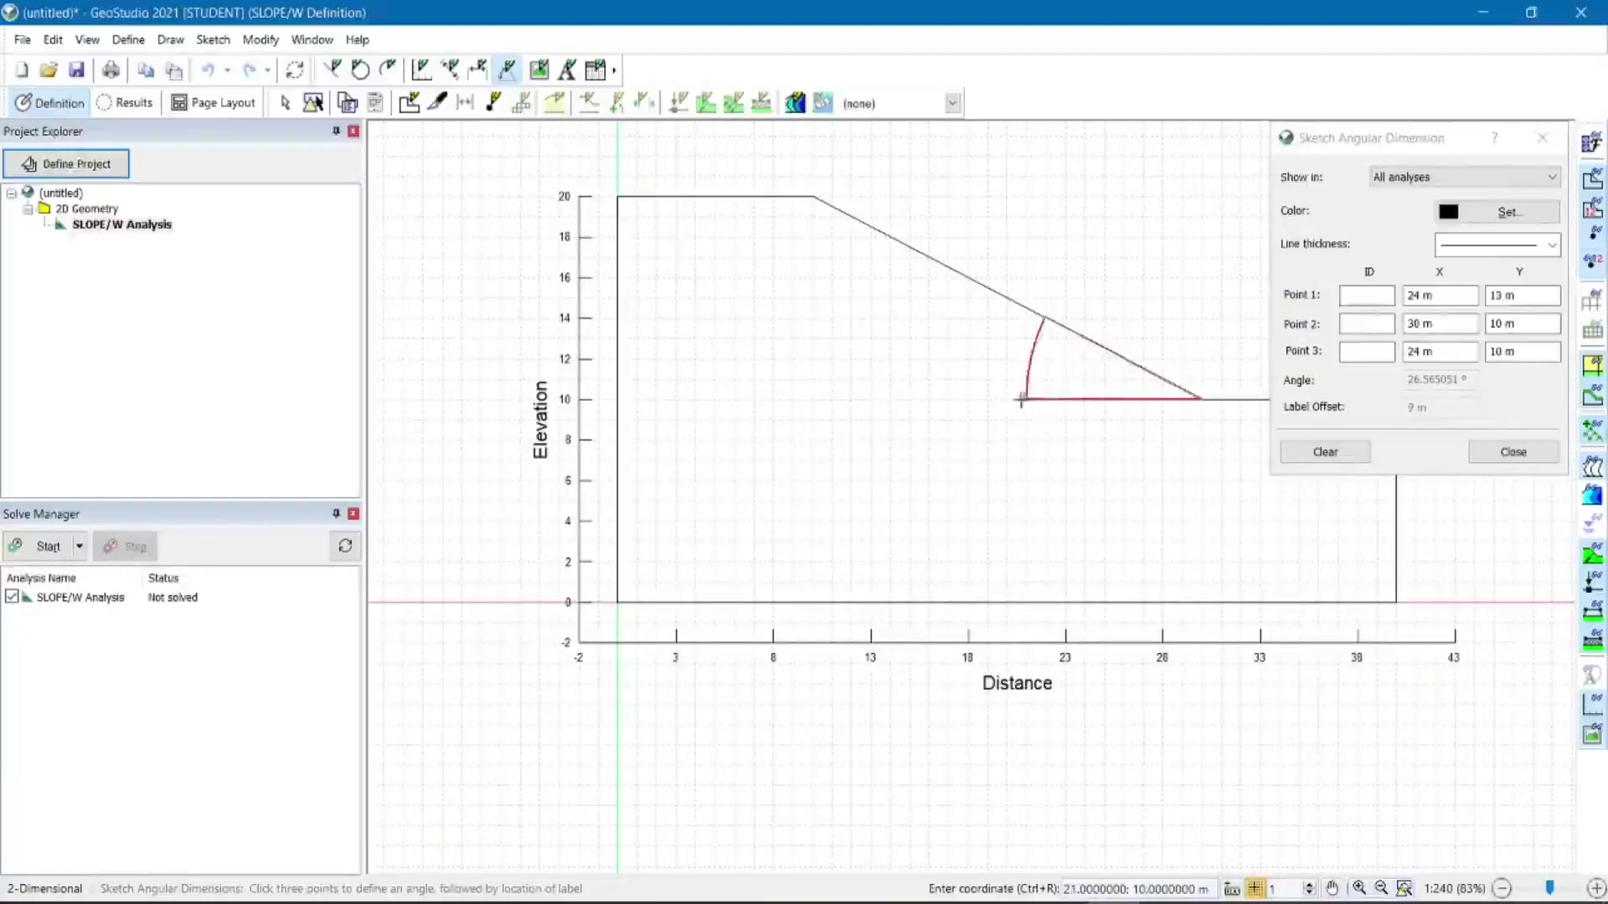
left_click(1095, 400)
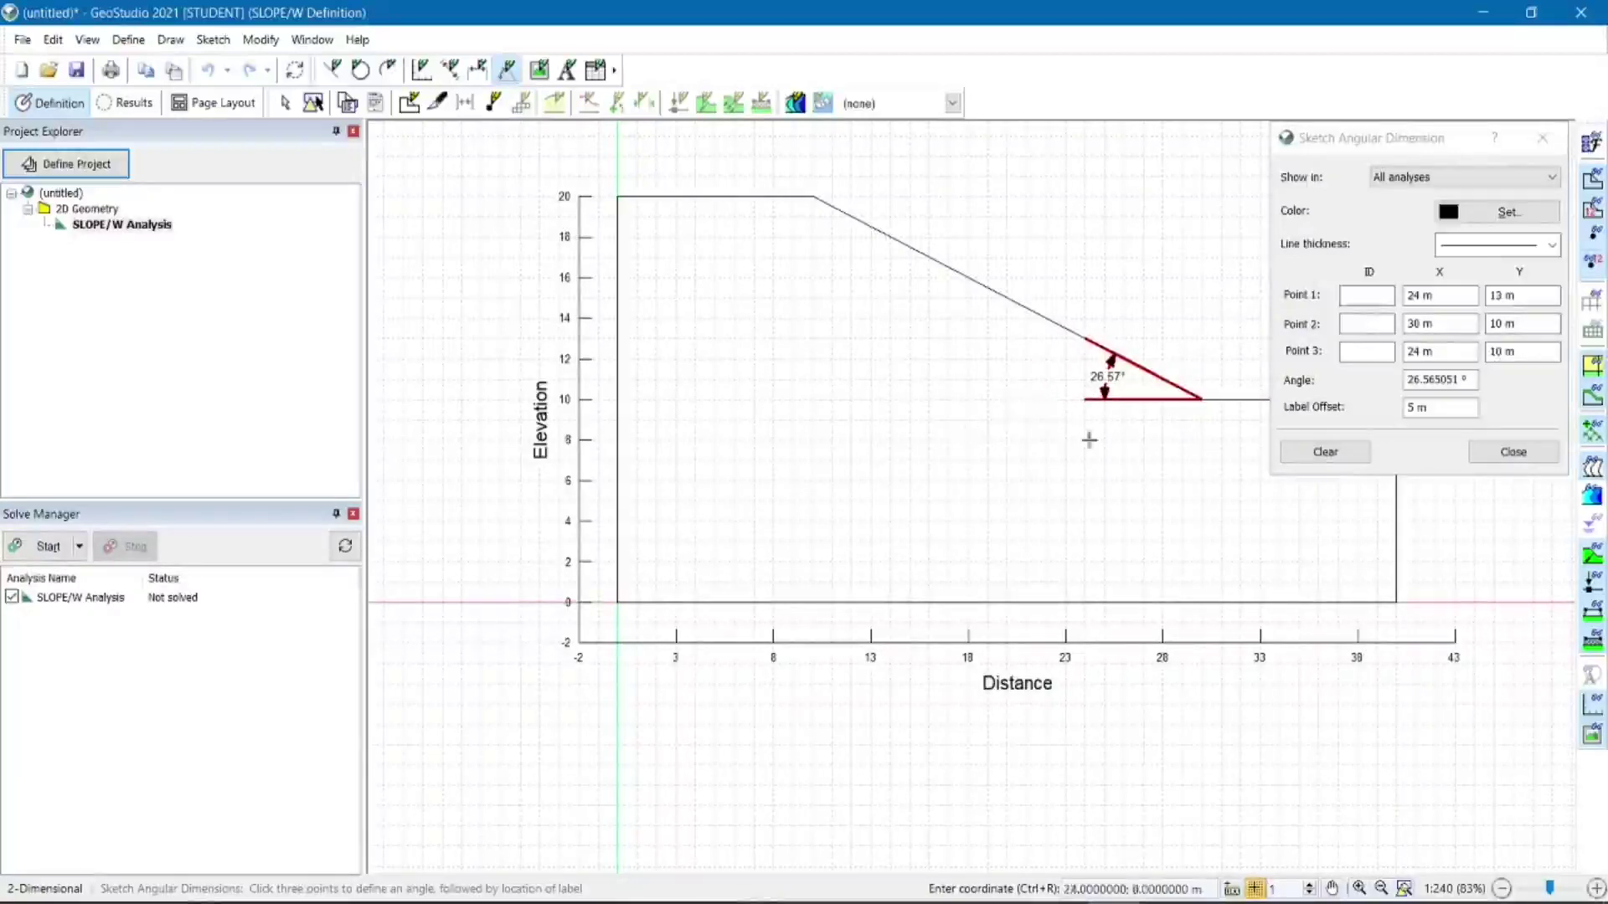
scroll(1181, 391, "up", 2)
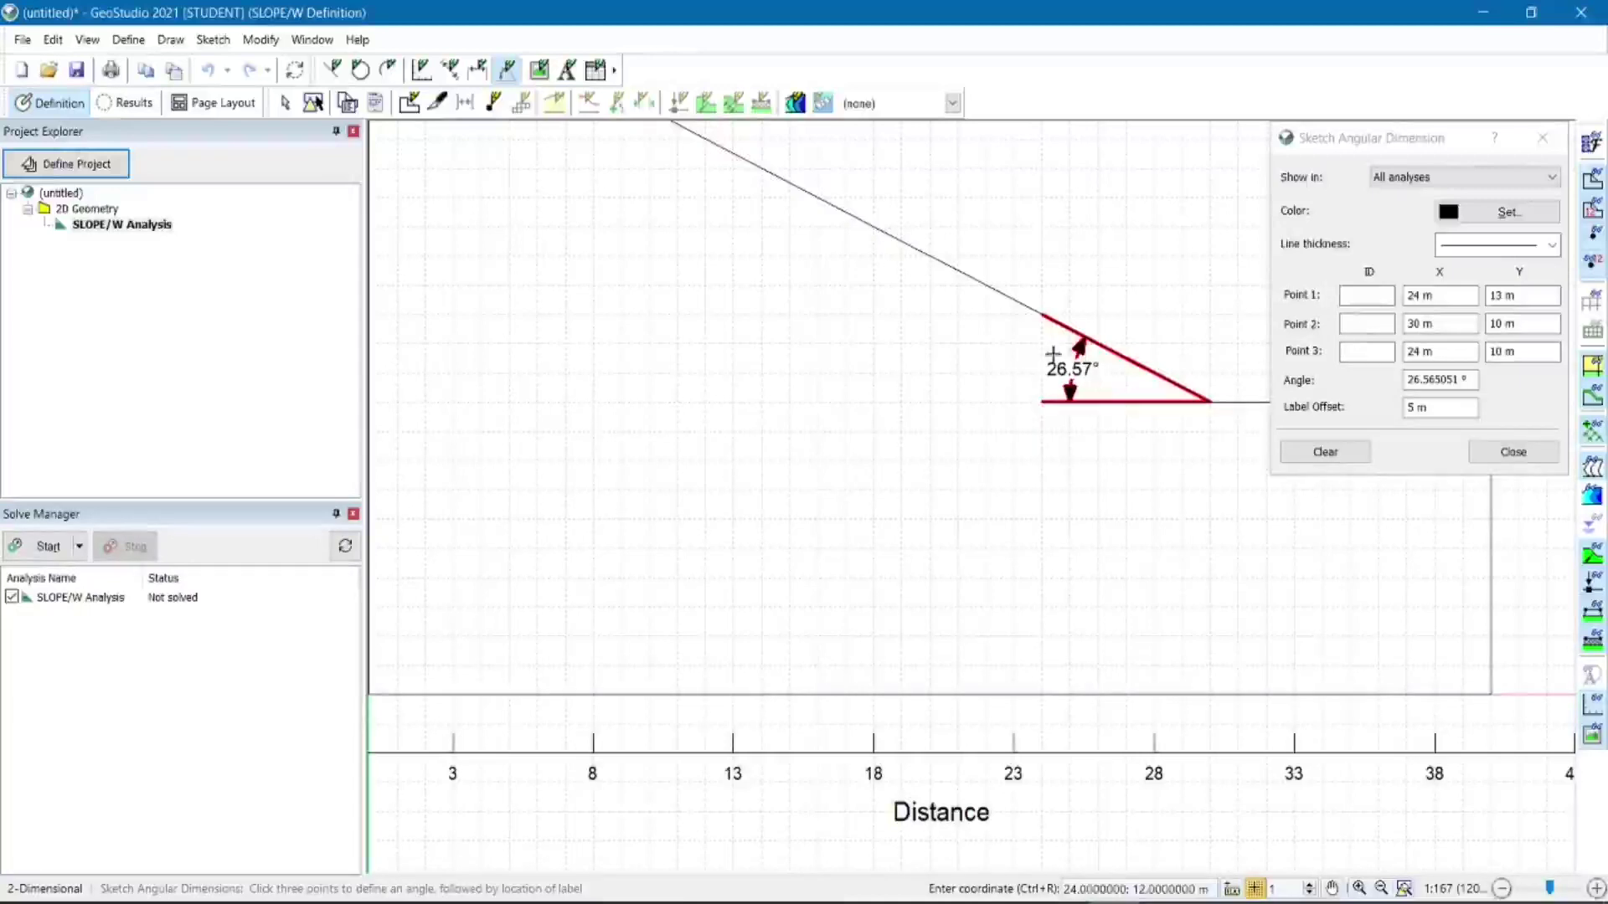
scroll(1058, 419, "down", 1)
scroll(1059, 419, "down", 2)
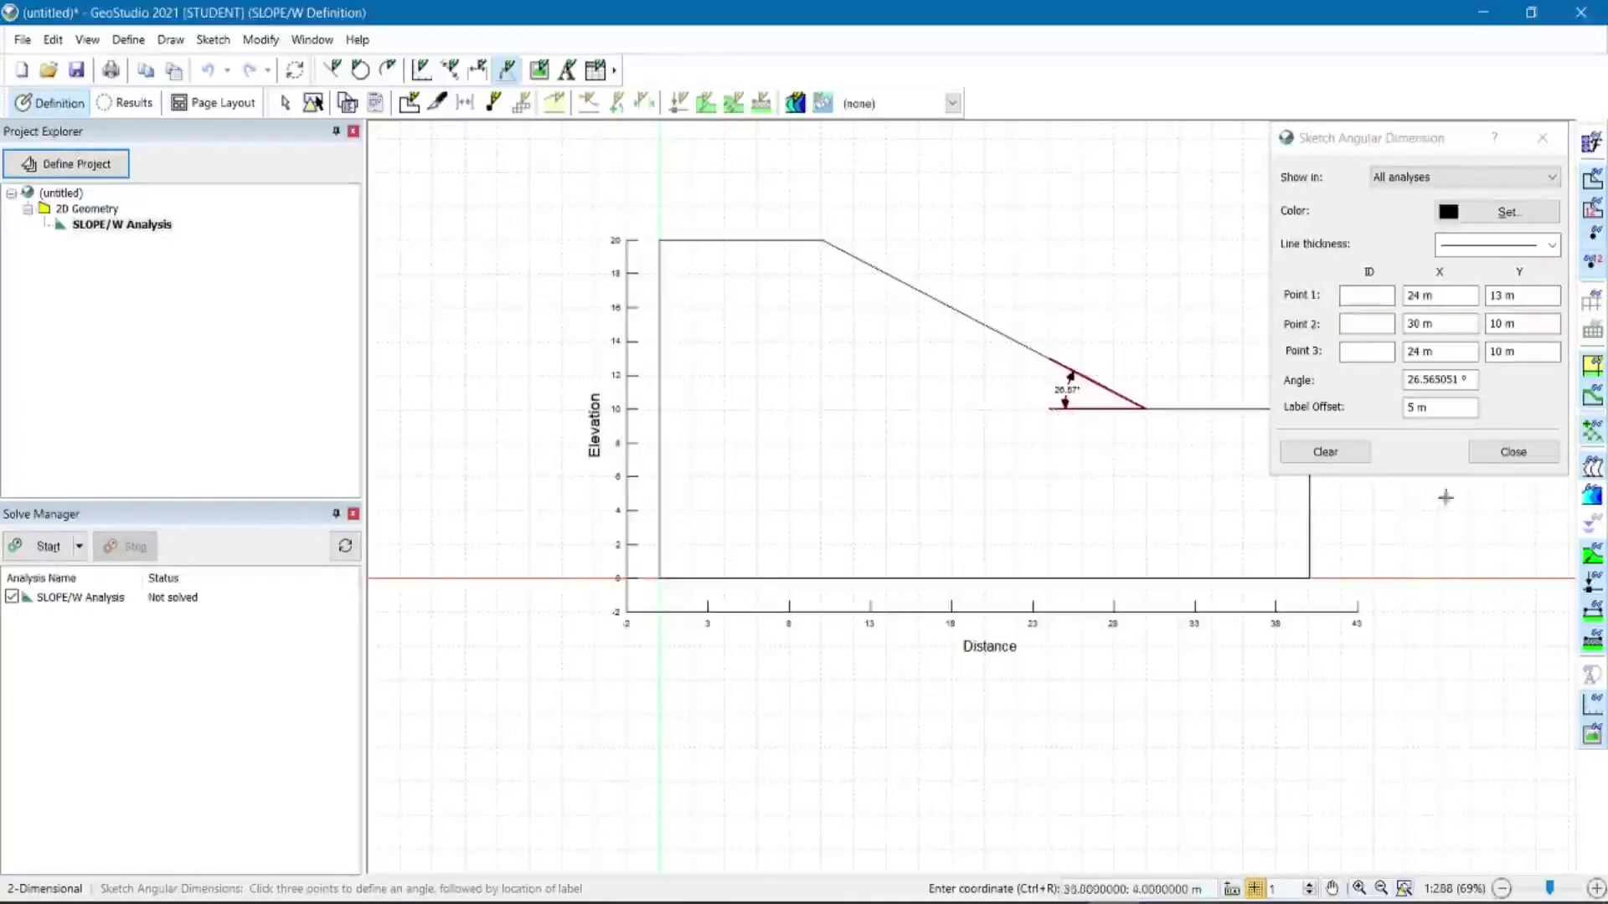
left_click(1513, 453)
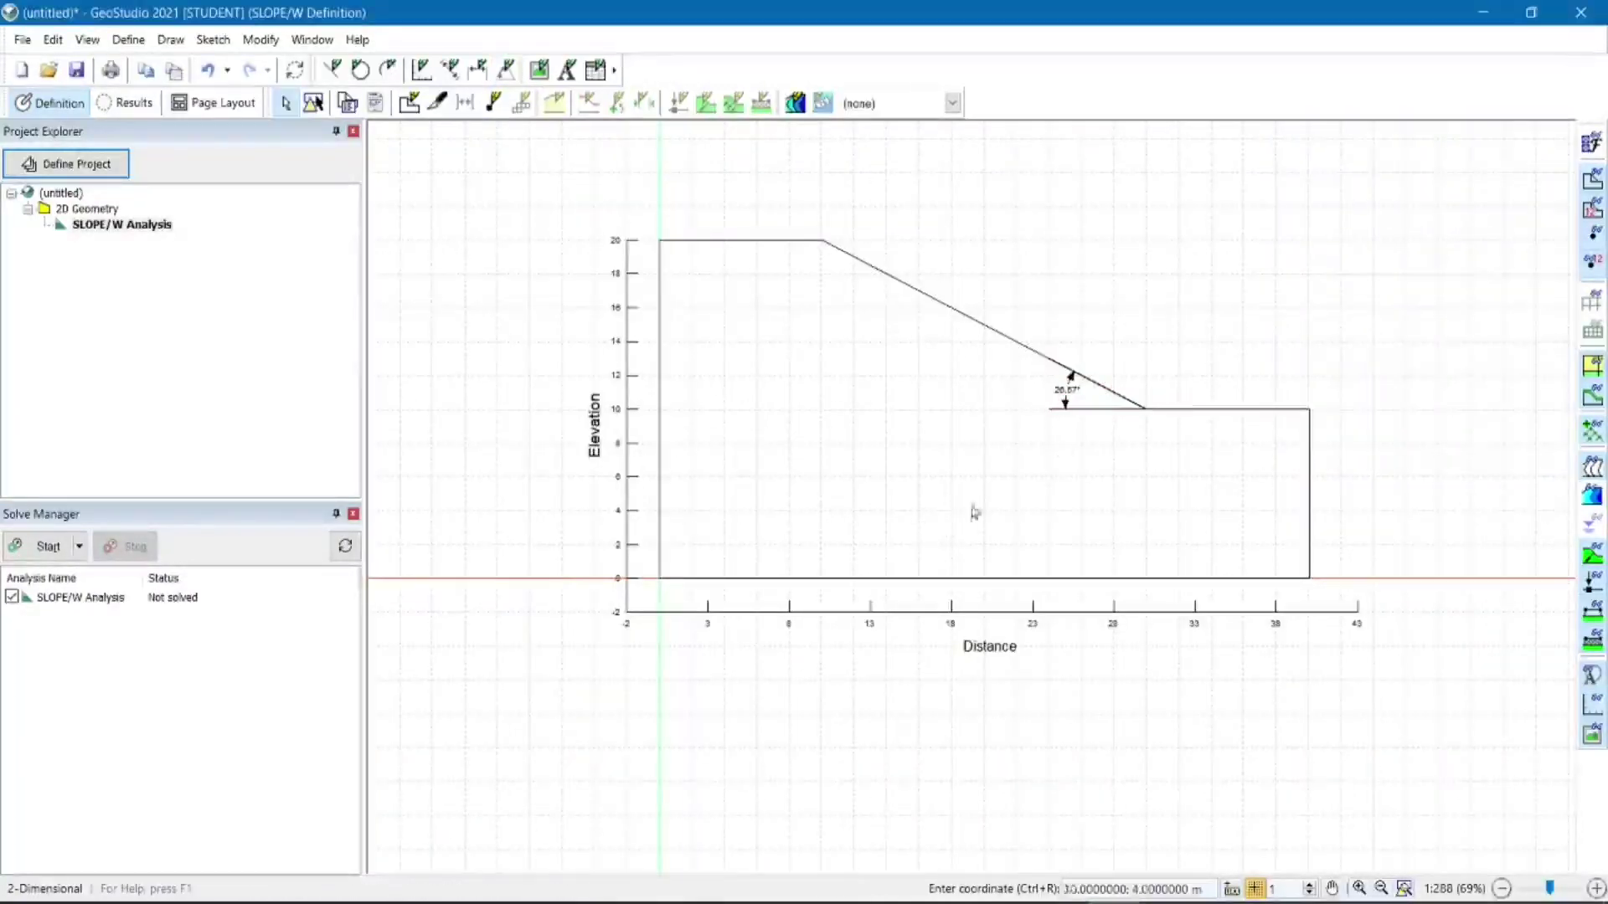
key("ctrl+z")
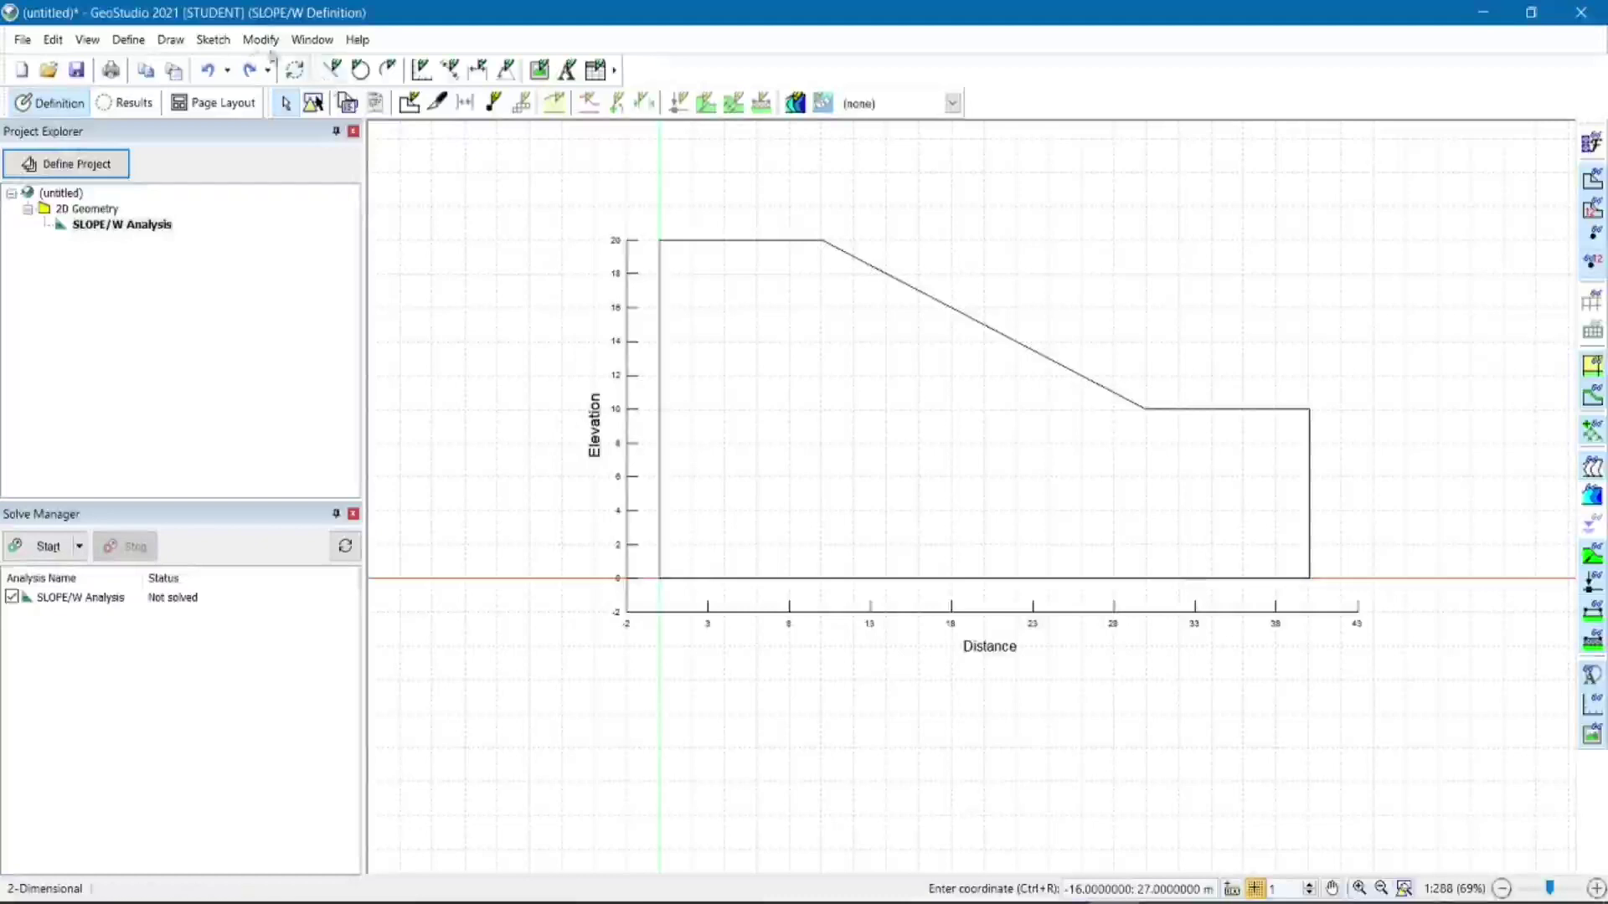
Draw a polygonal domain region over the sketched outline through (0, 0), (0, 20), (10, 20), (30, 10), (40, 10) and (40, 0) m.
left_click(171, 40)
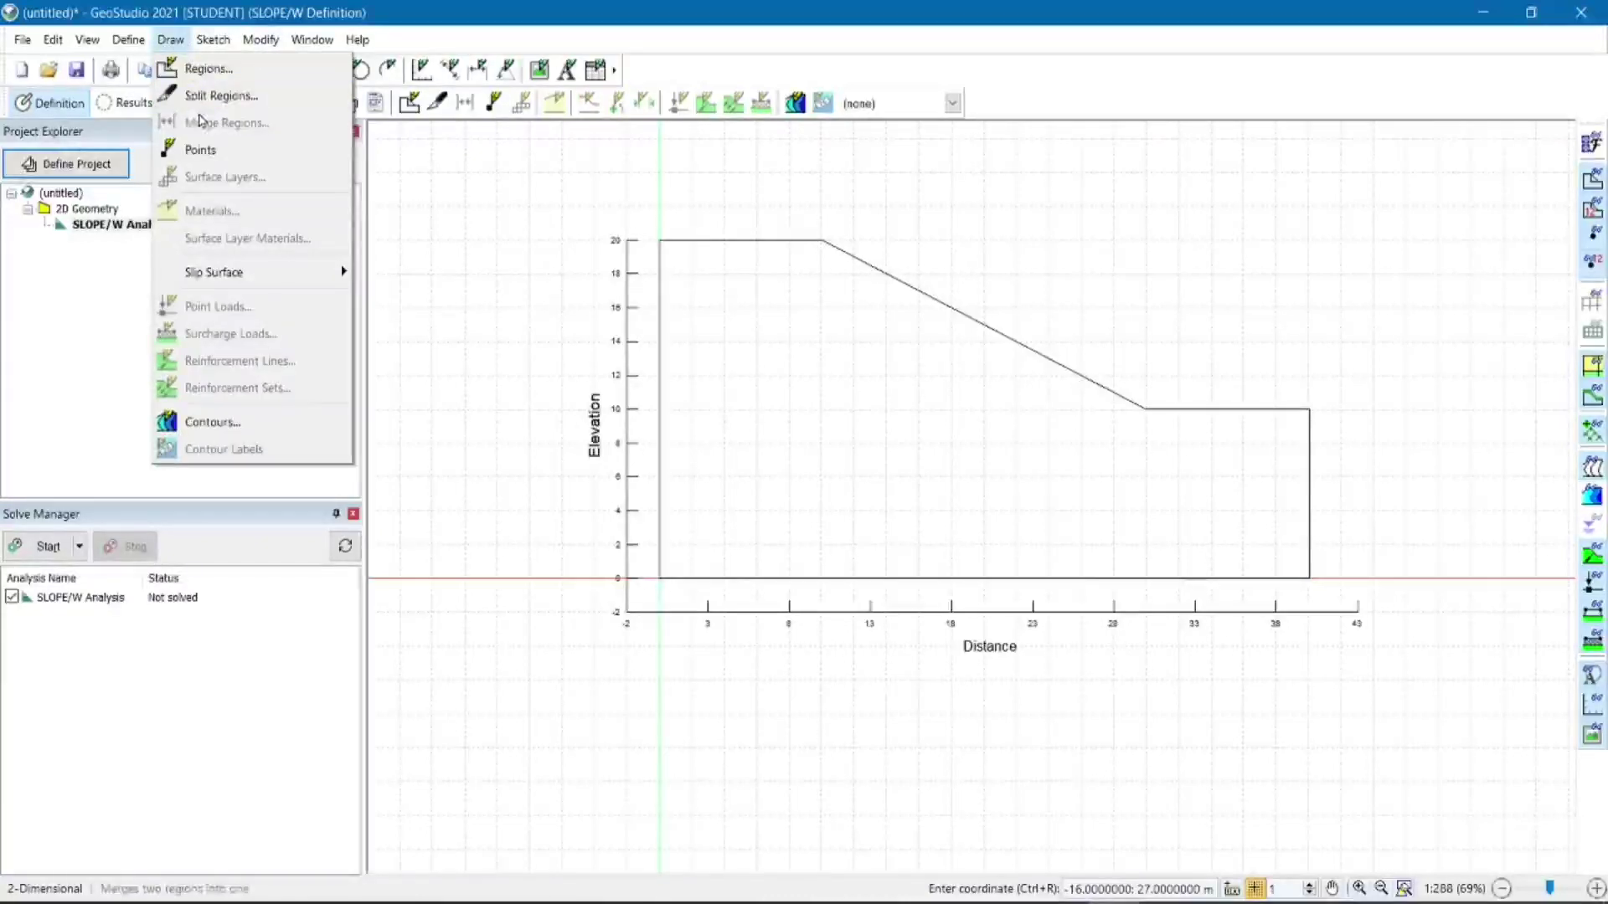
left_click(193, 75)
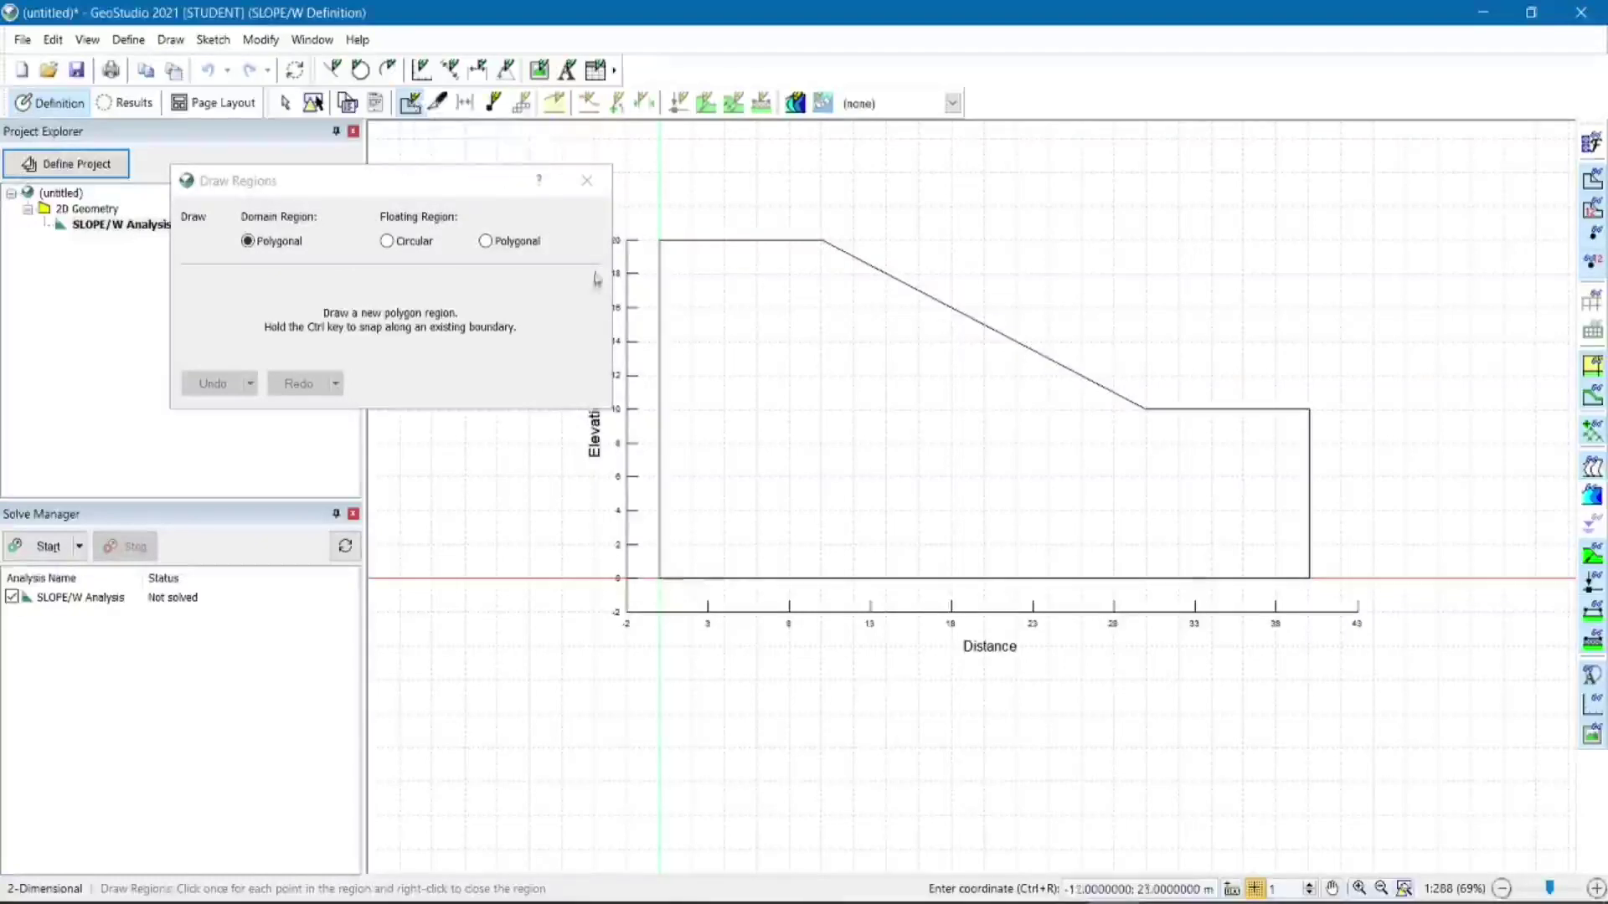
left_click(659, 578)
left_click(659, 241)
left_click(821, 241)
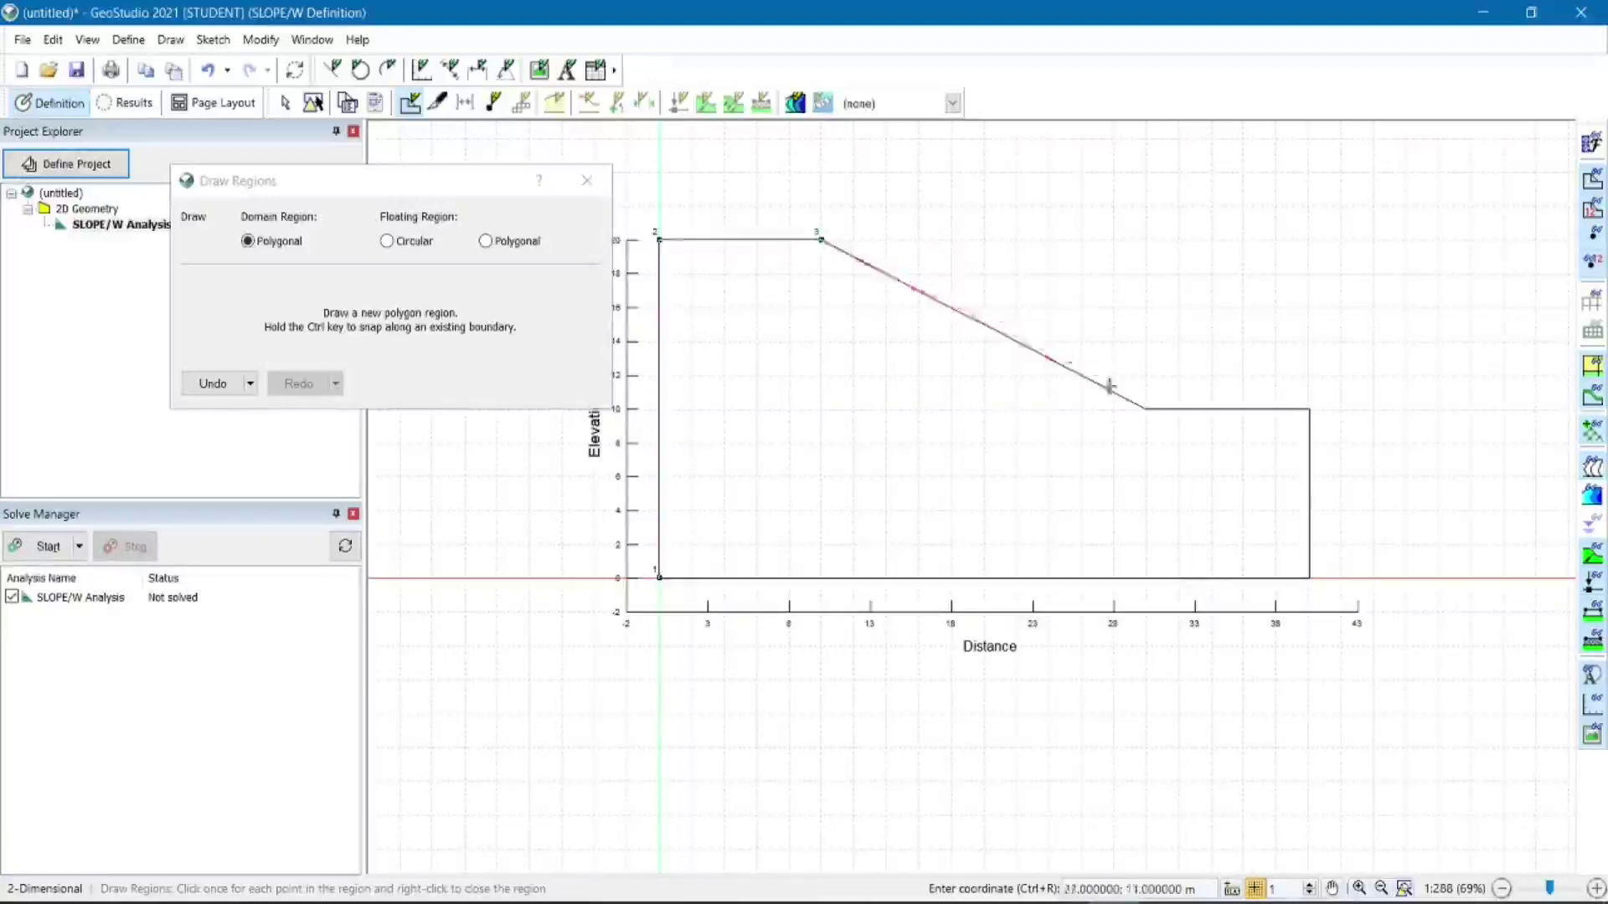
left_click(1146, 410)
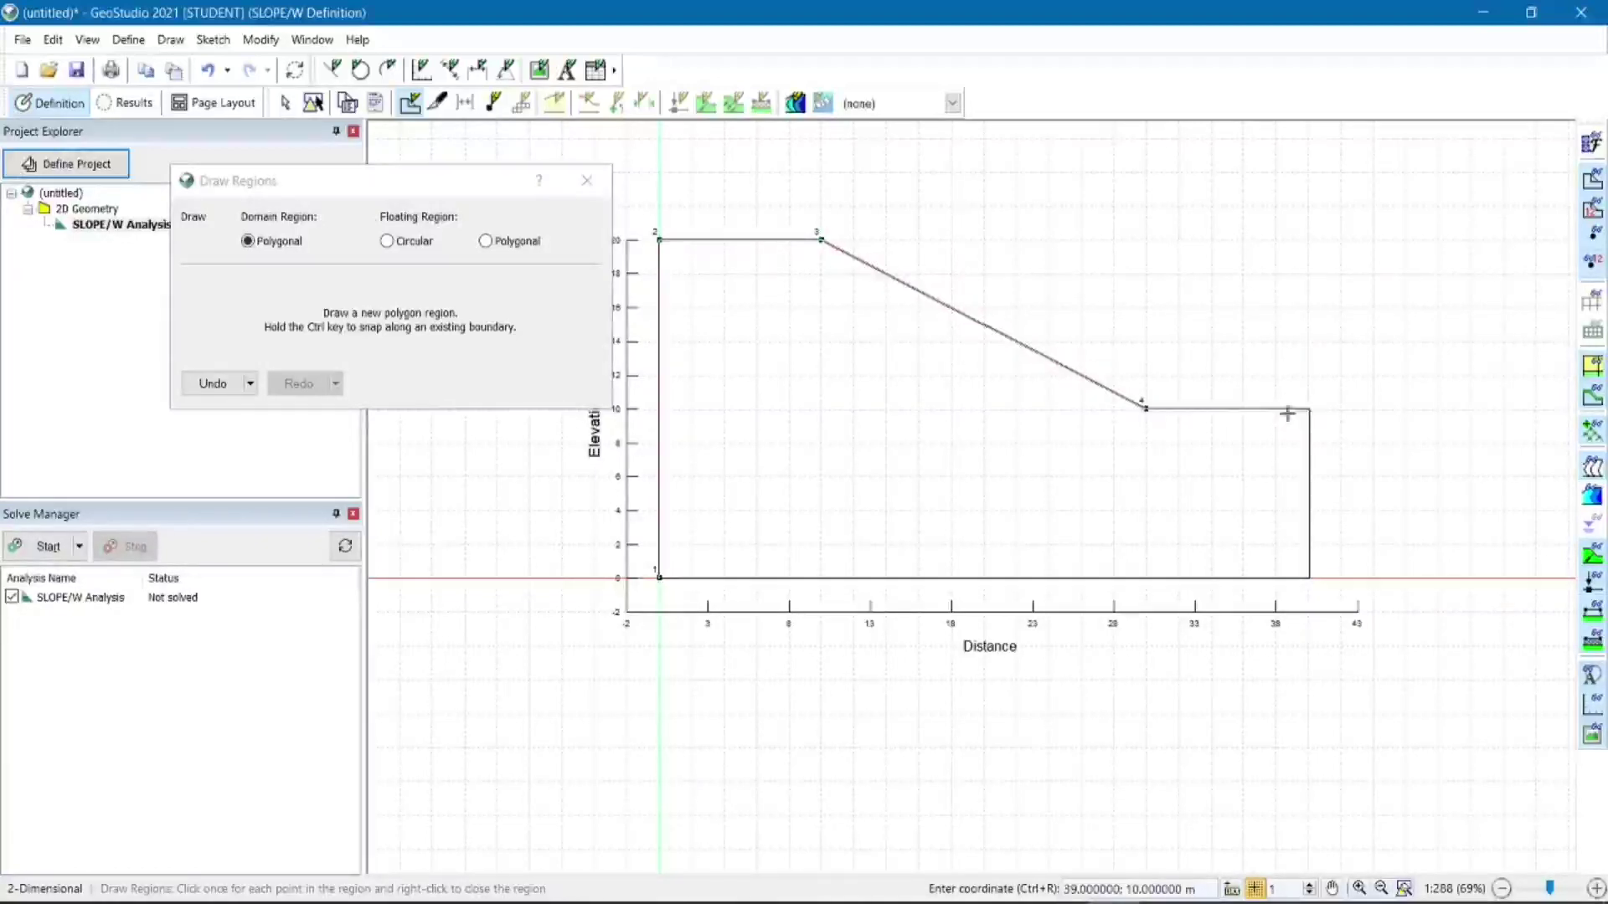
left_click(1310, 410)
left_click(1309, 578)
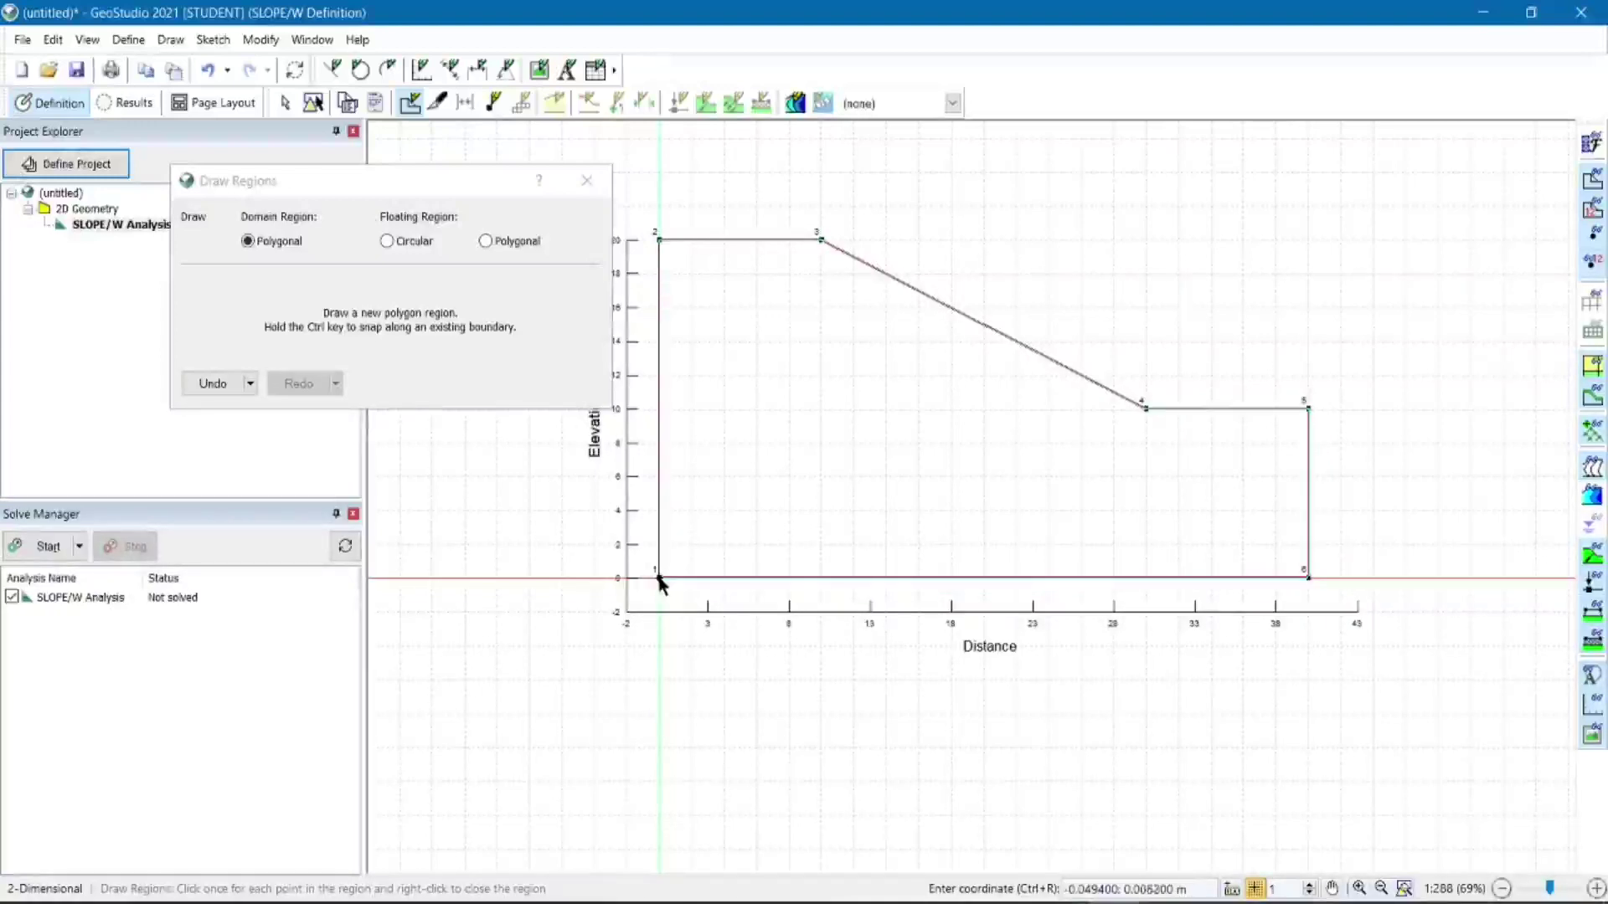
left_click(659, 578)
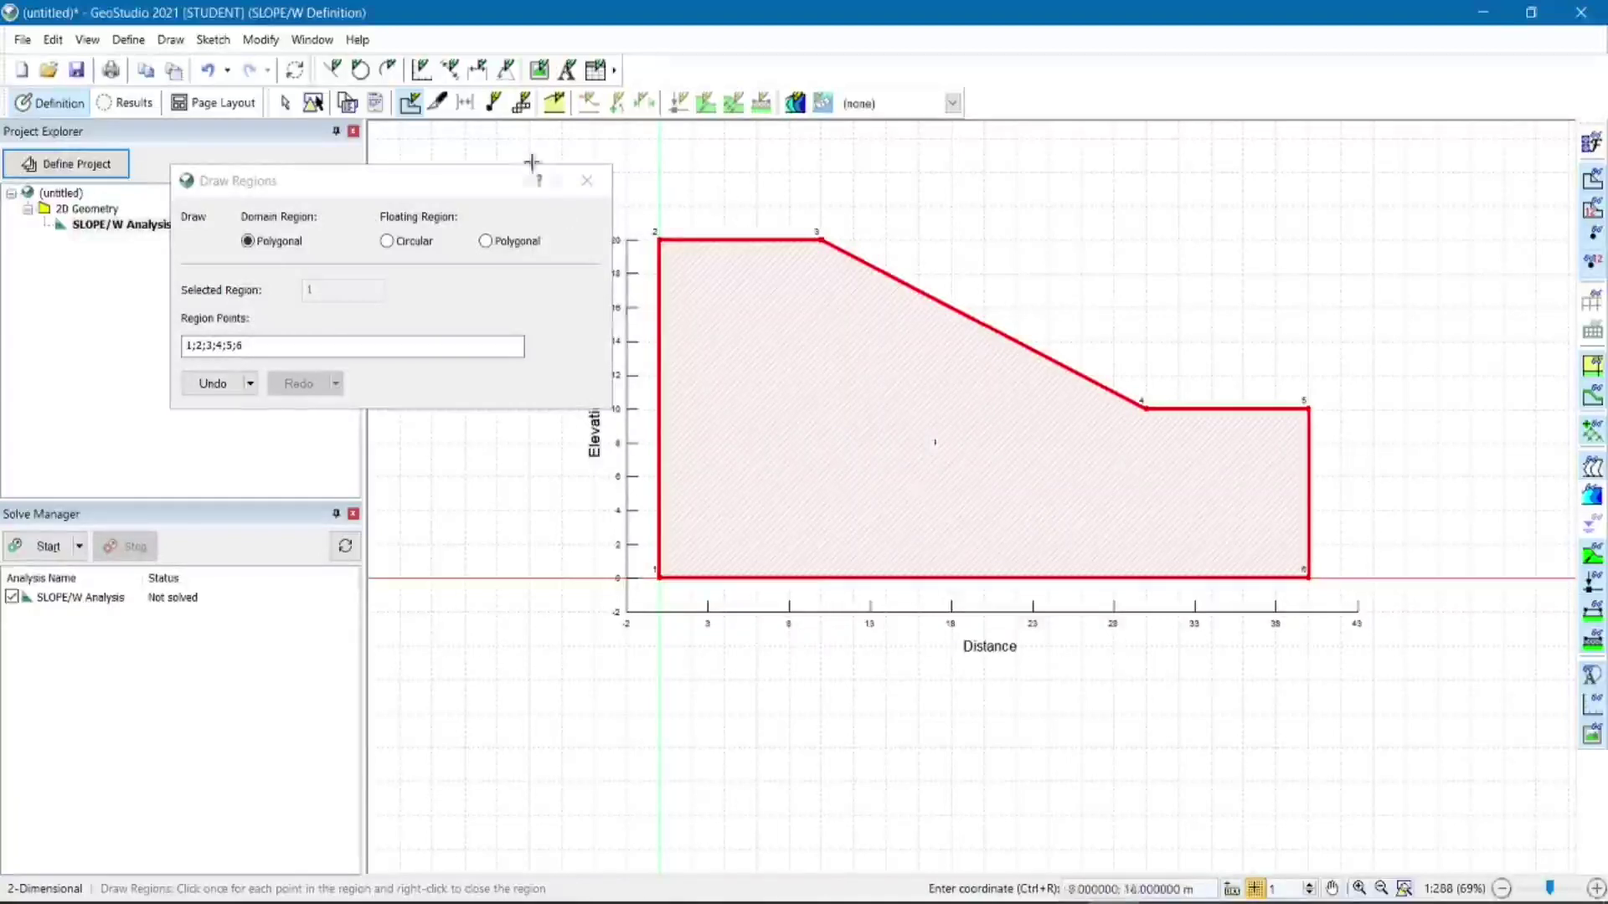
left_click(586, 188)
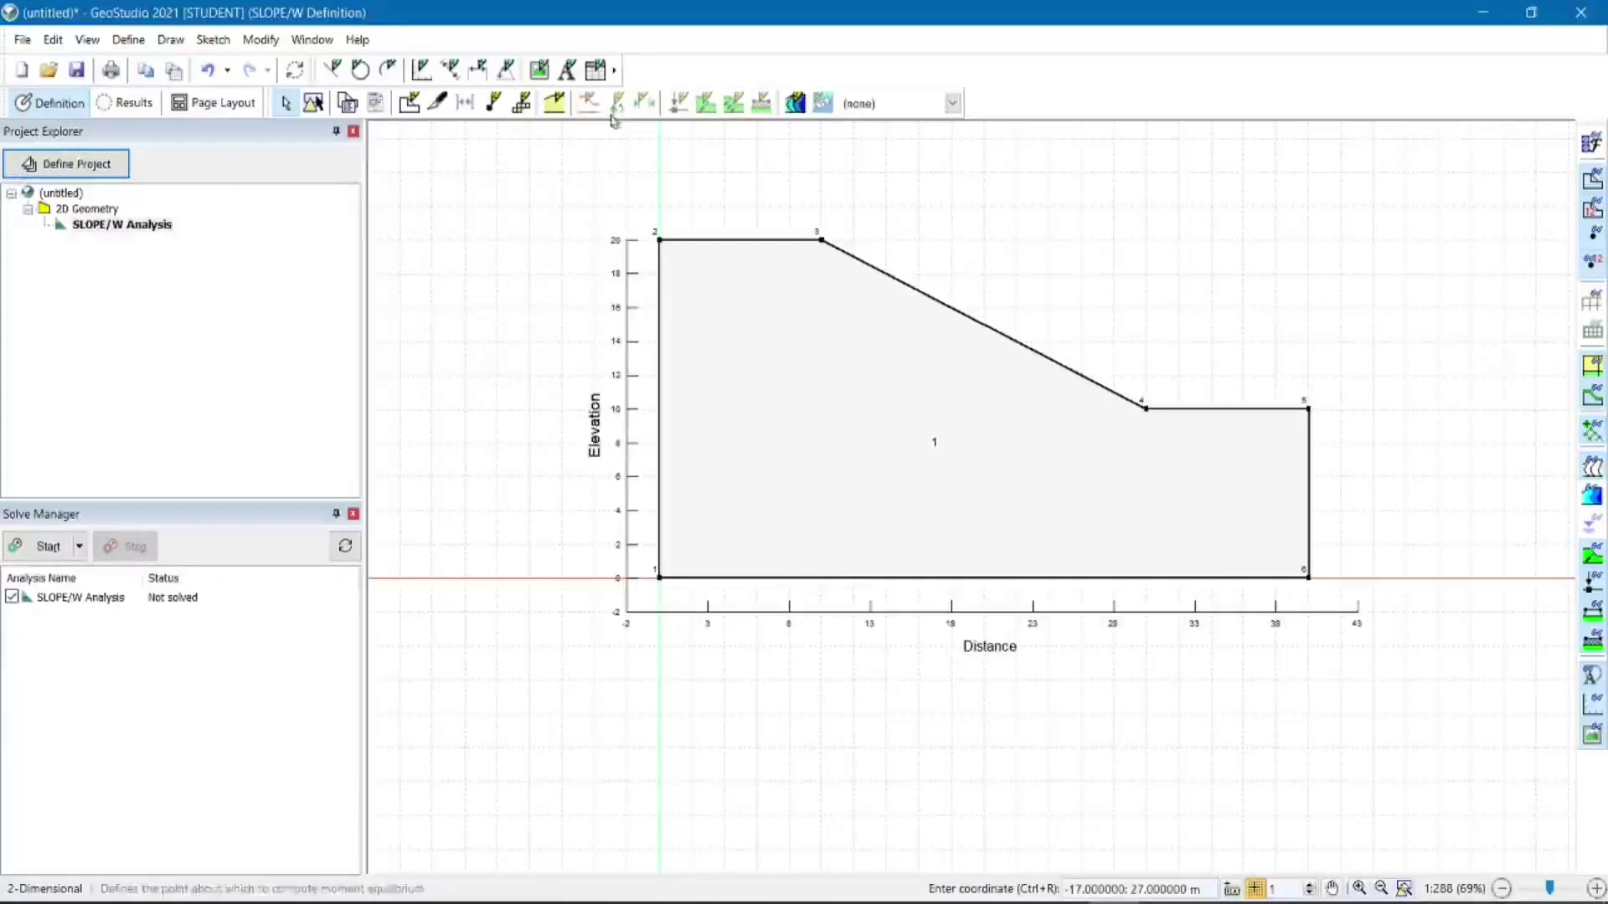
Add a new material in the material definitions and name it Tanah.
left_click(171, 39)
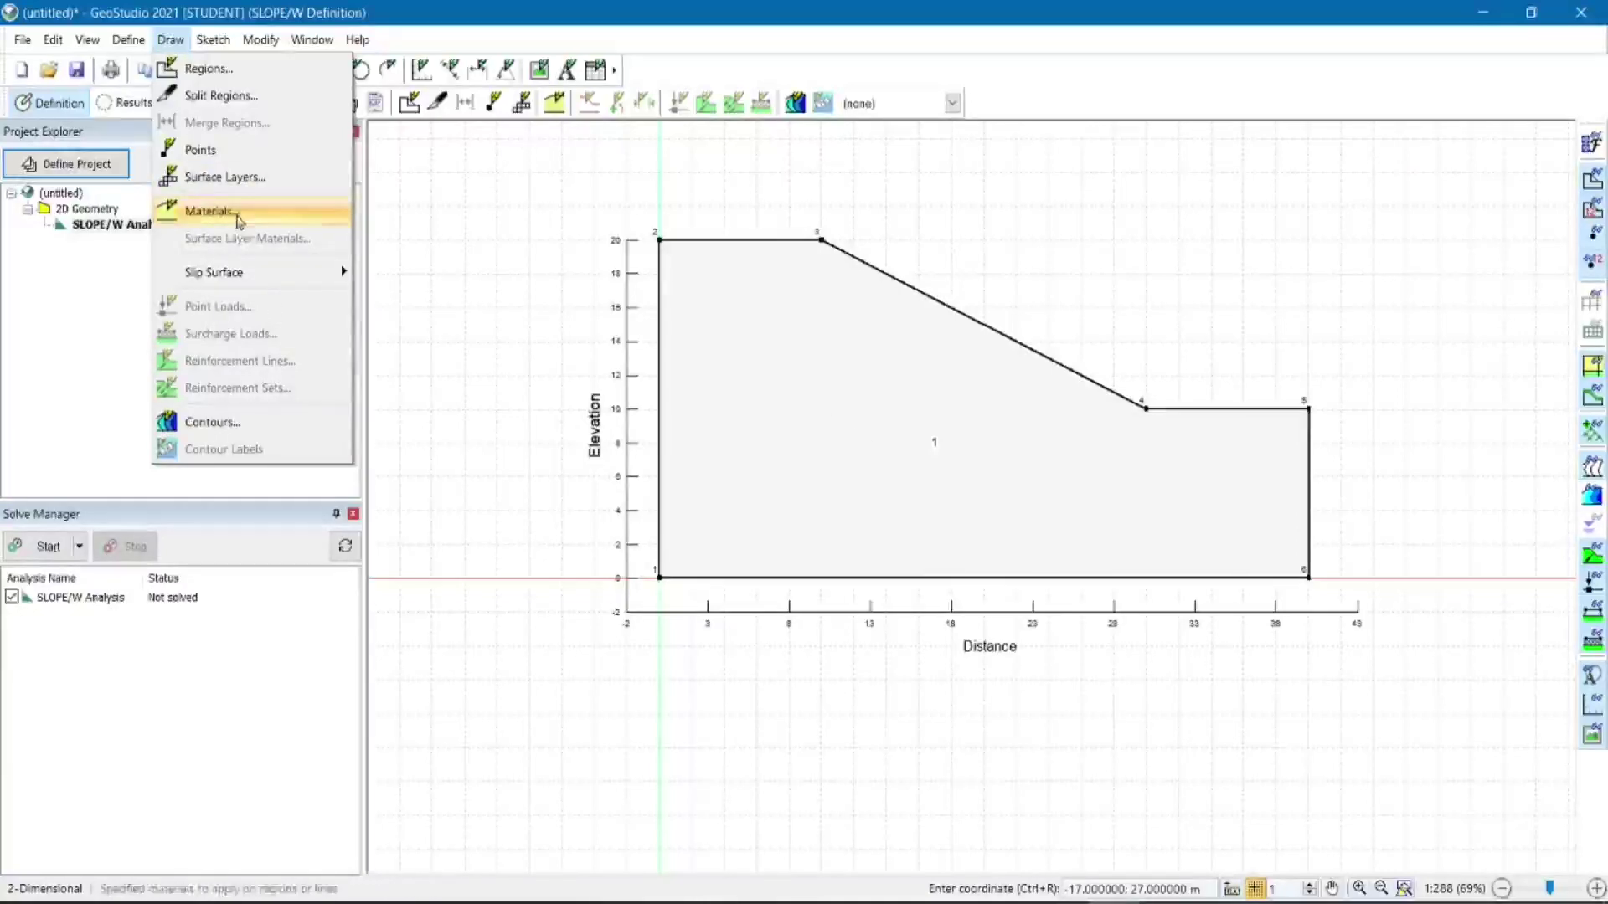
left_click(556, 107)
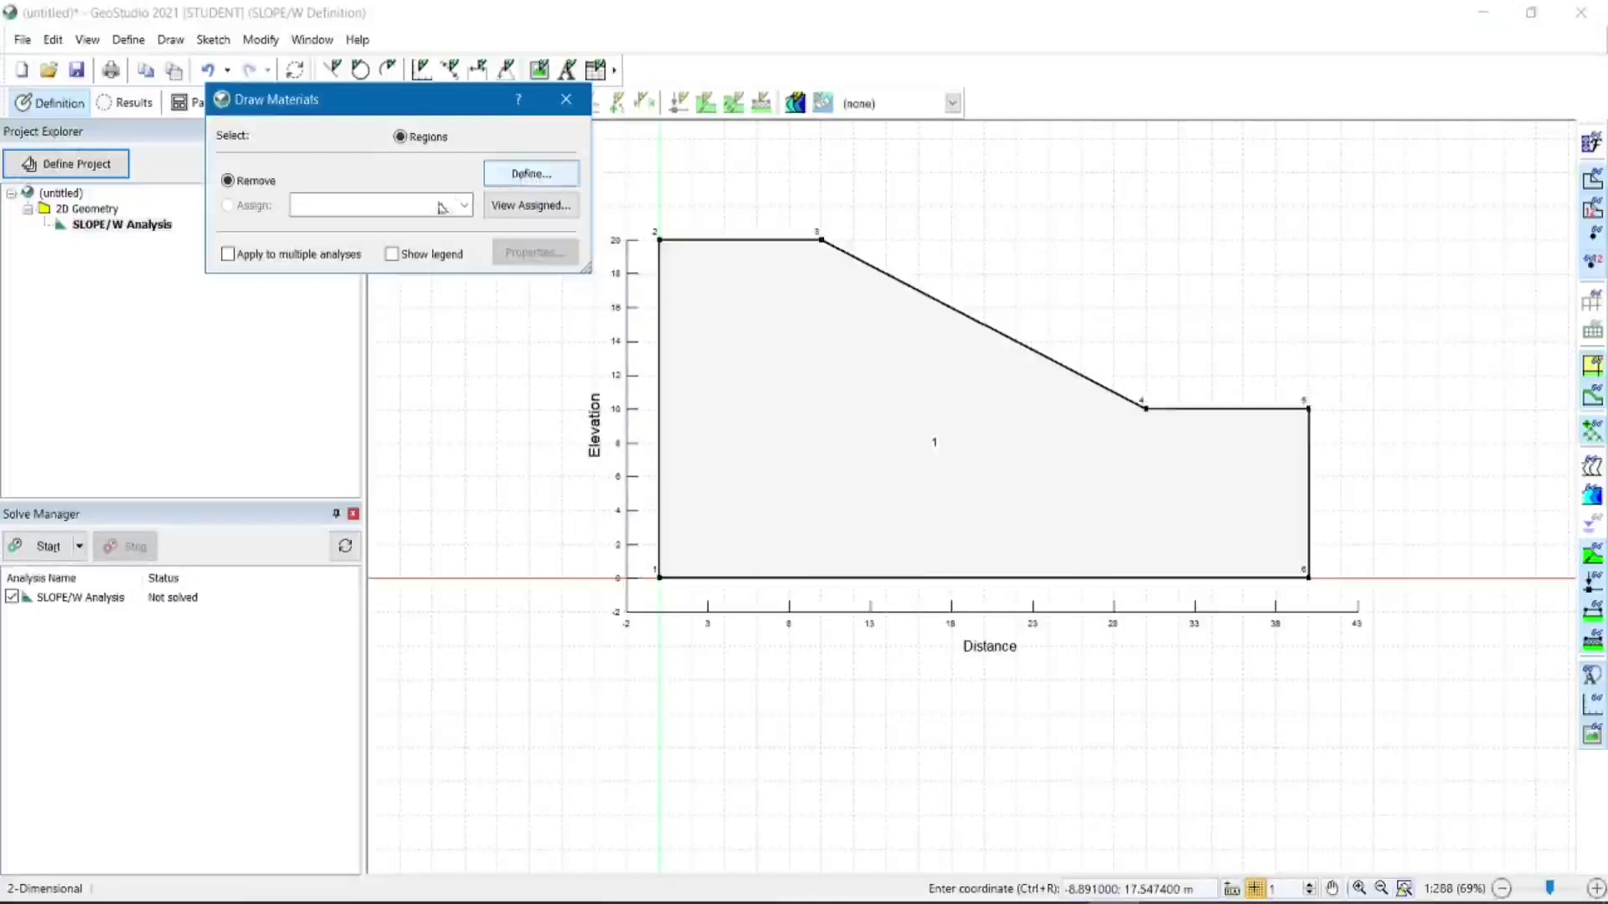
left_click(529, 176)
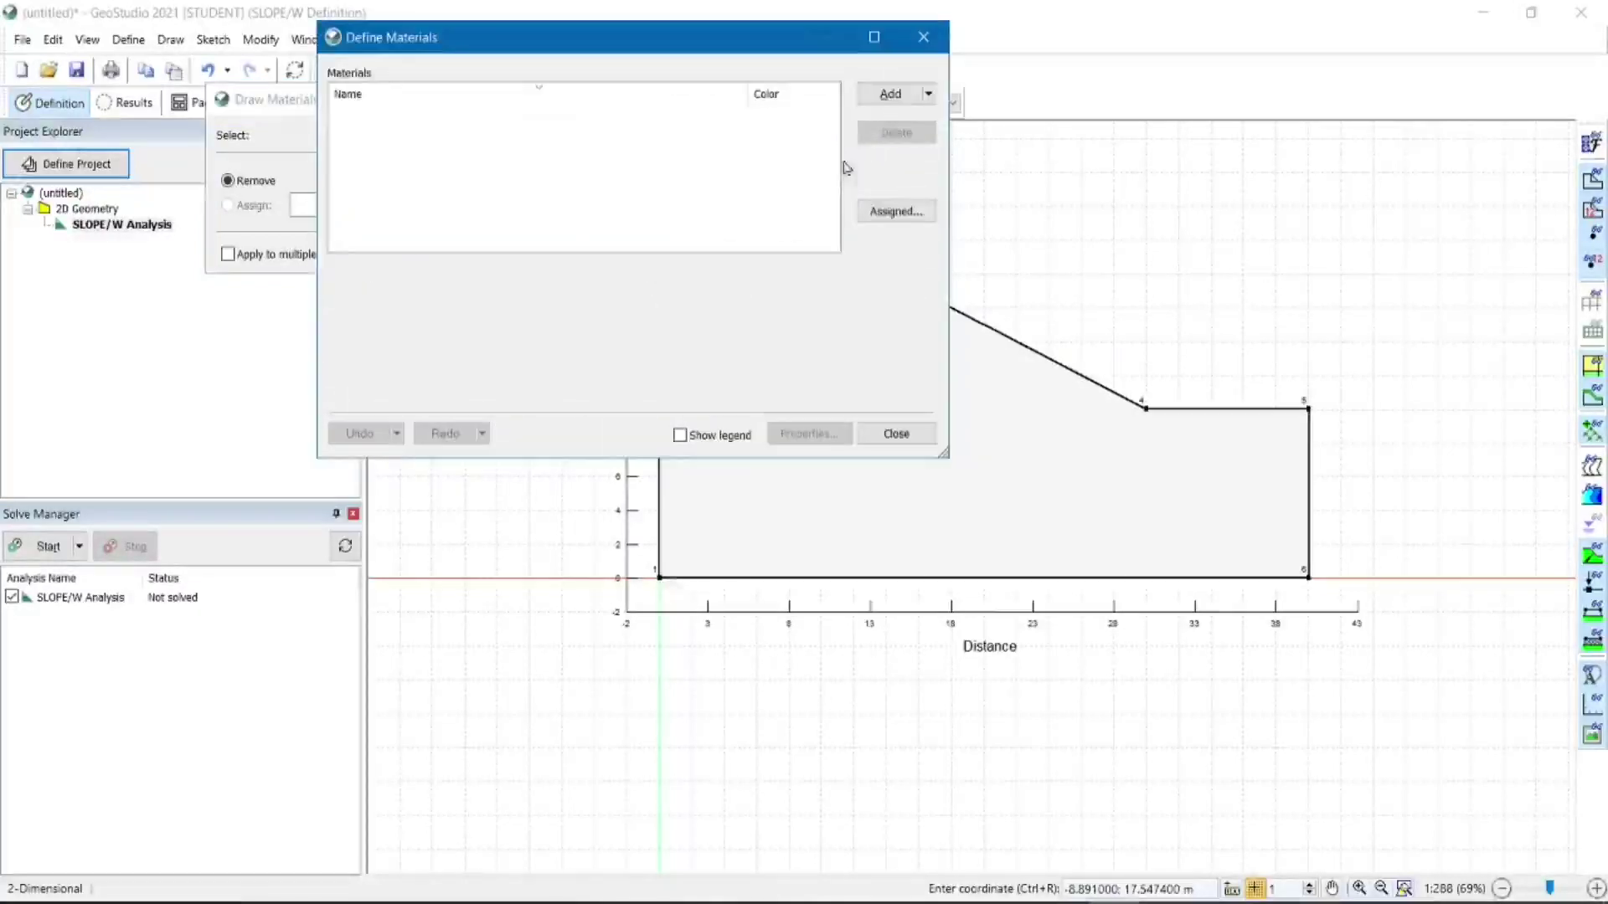
left_click(887, 96)
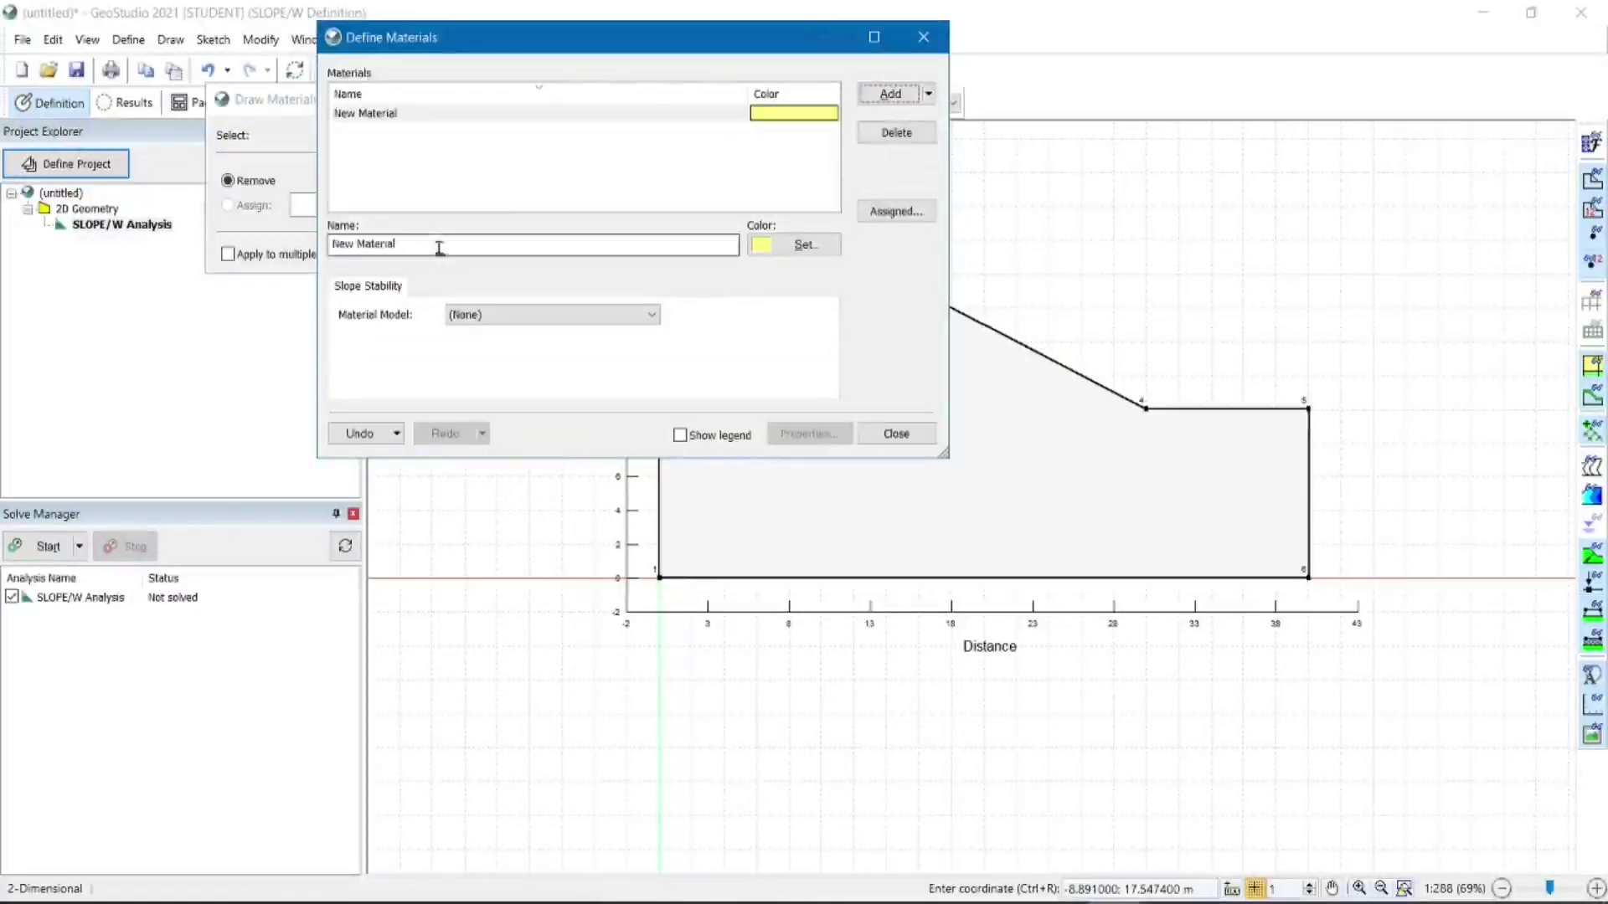
left_click_drag(438, 248, 233, 235)
type("Tanah")
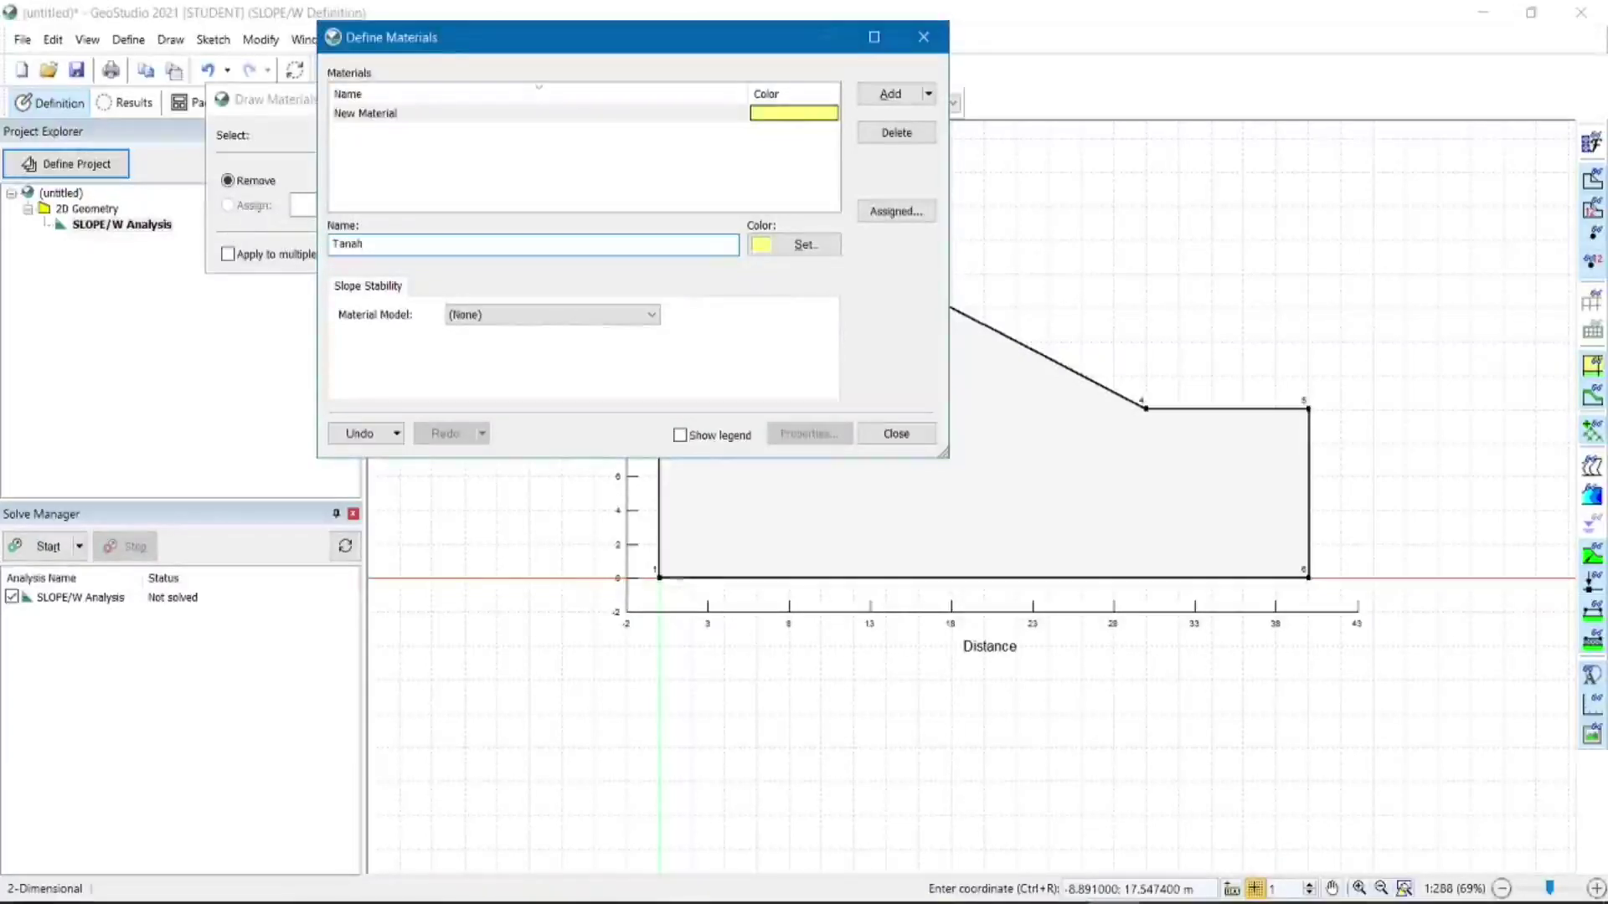
Give the Tanah material the Mohr-Coulomb model with unit weight 18 kN/m³, cohesion 25 kPa and phi 30°.
left_click(781, 245)
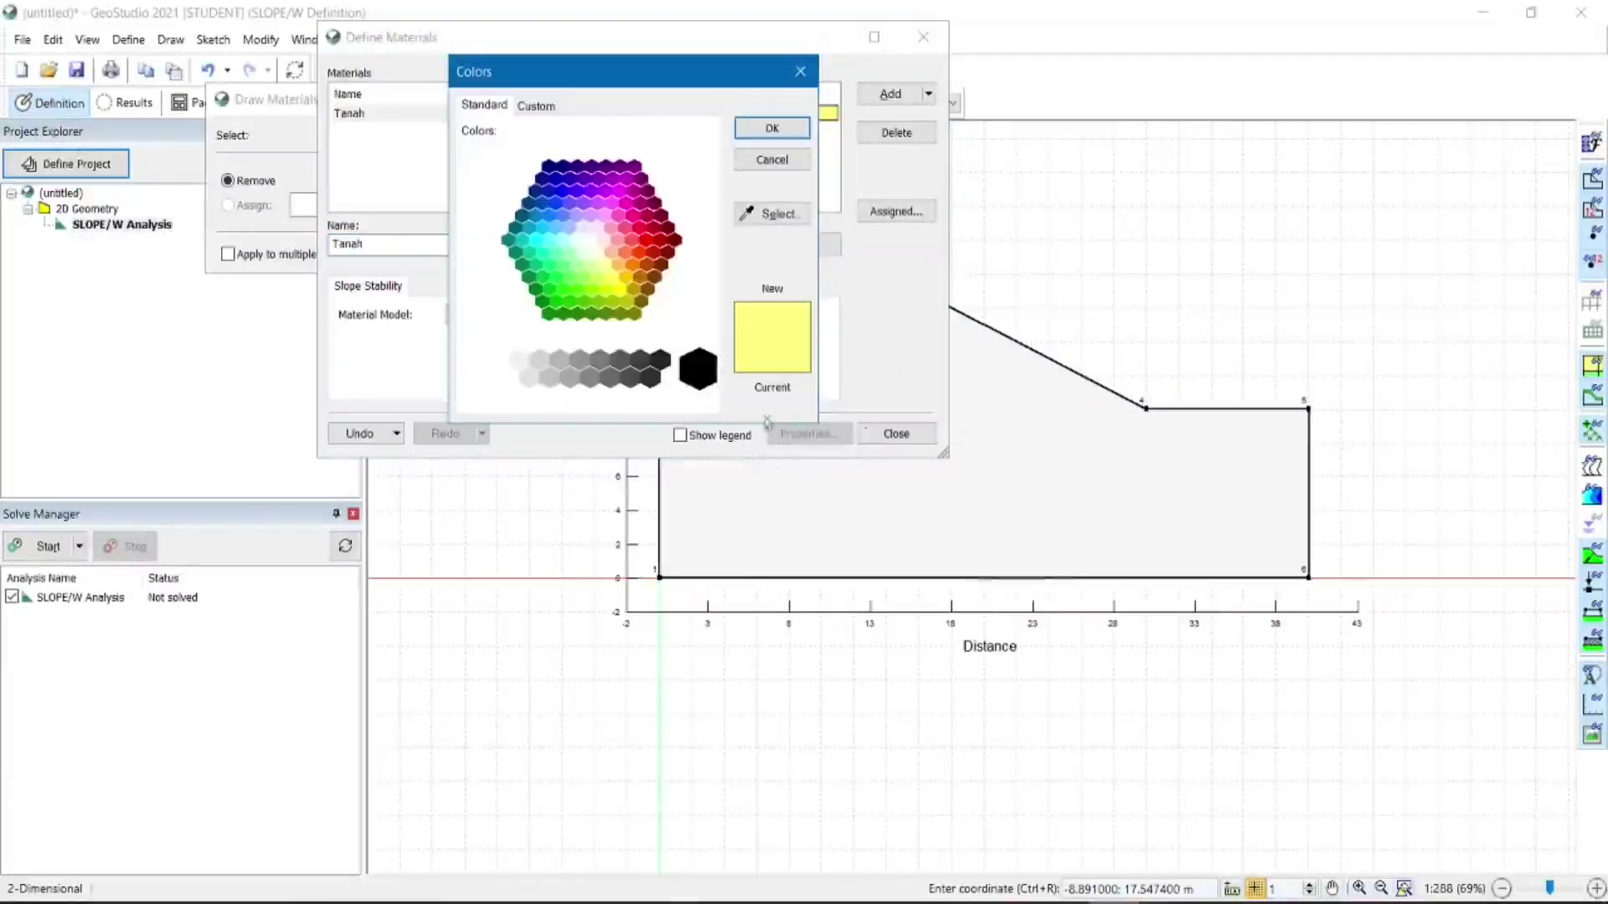
left_click(800, 71)
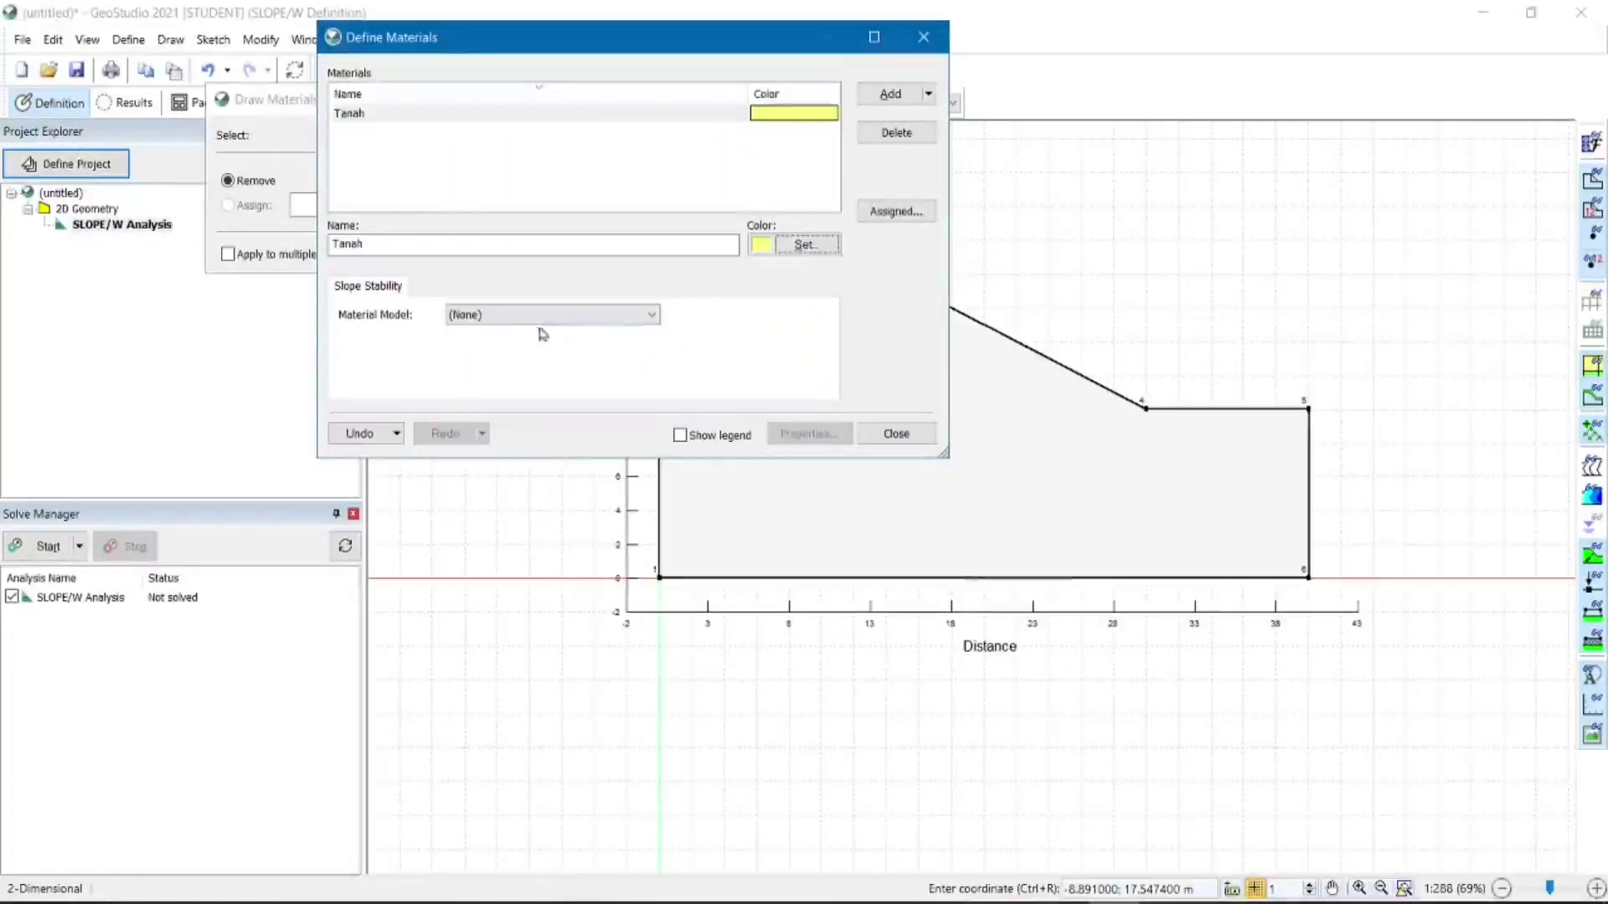
left_click(465, 318)
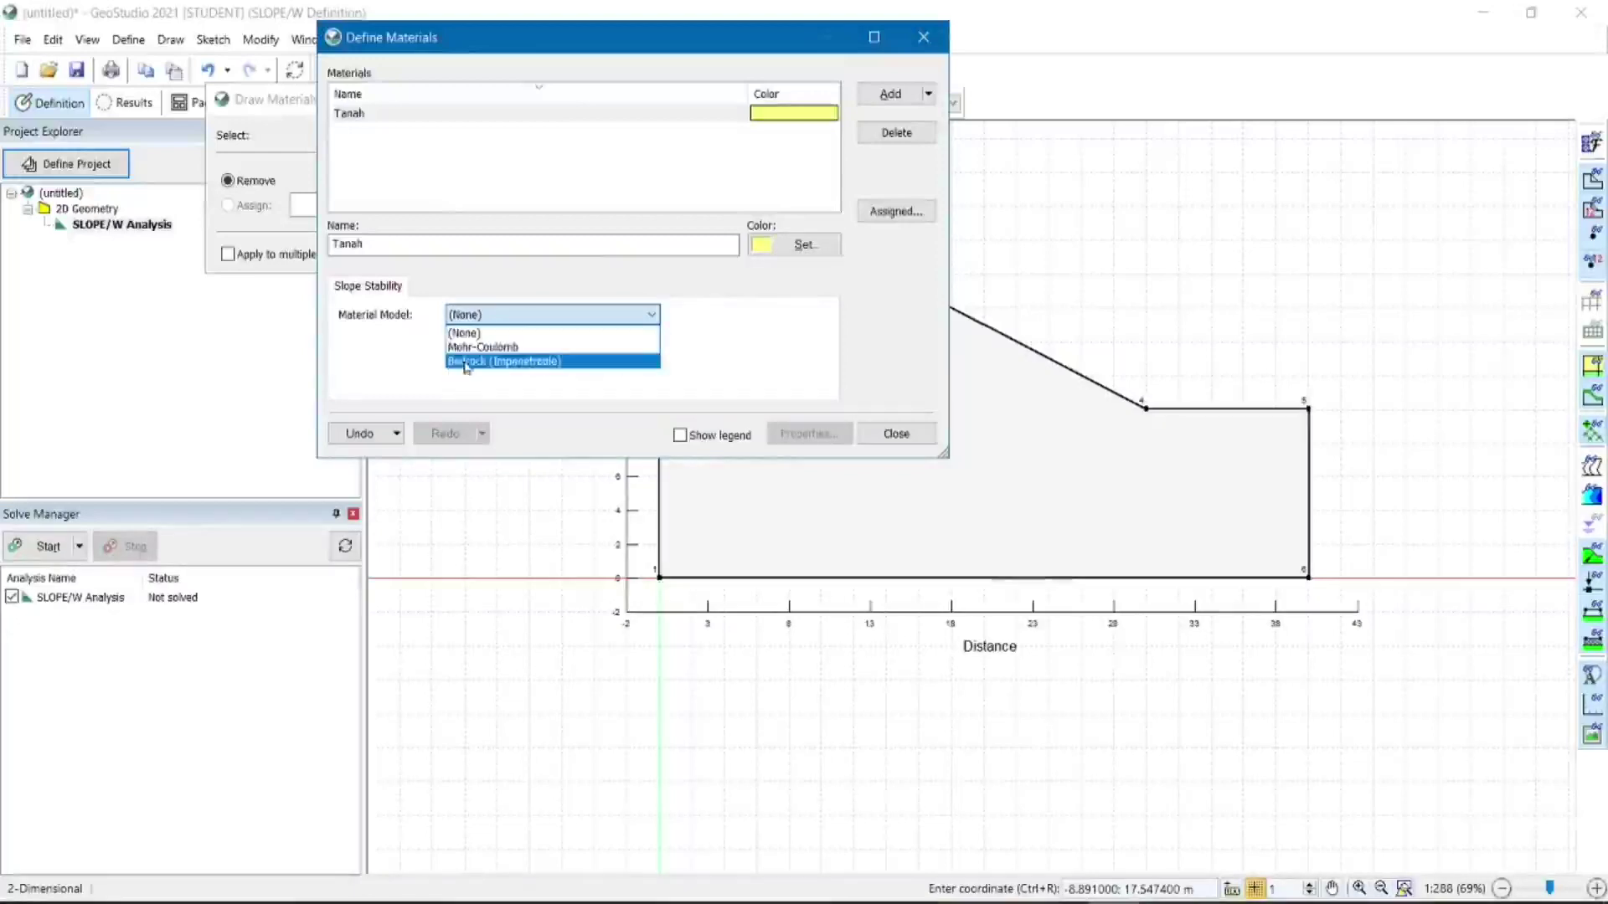
left_click(499, 347)
left_click(410, 322)
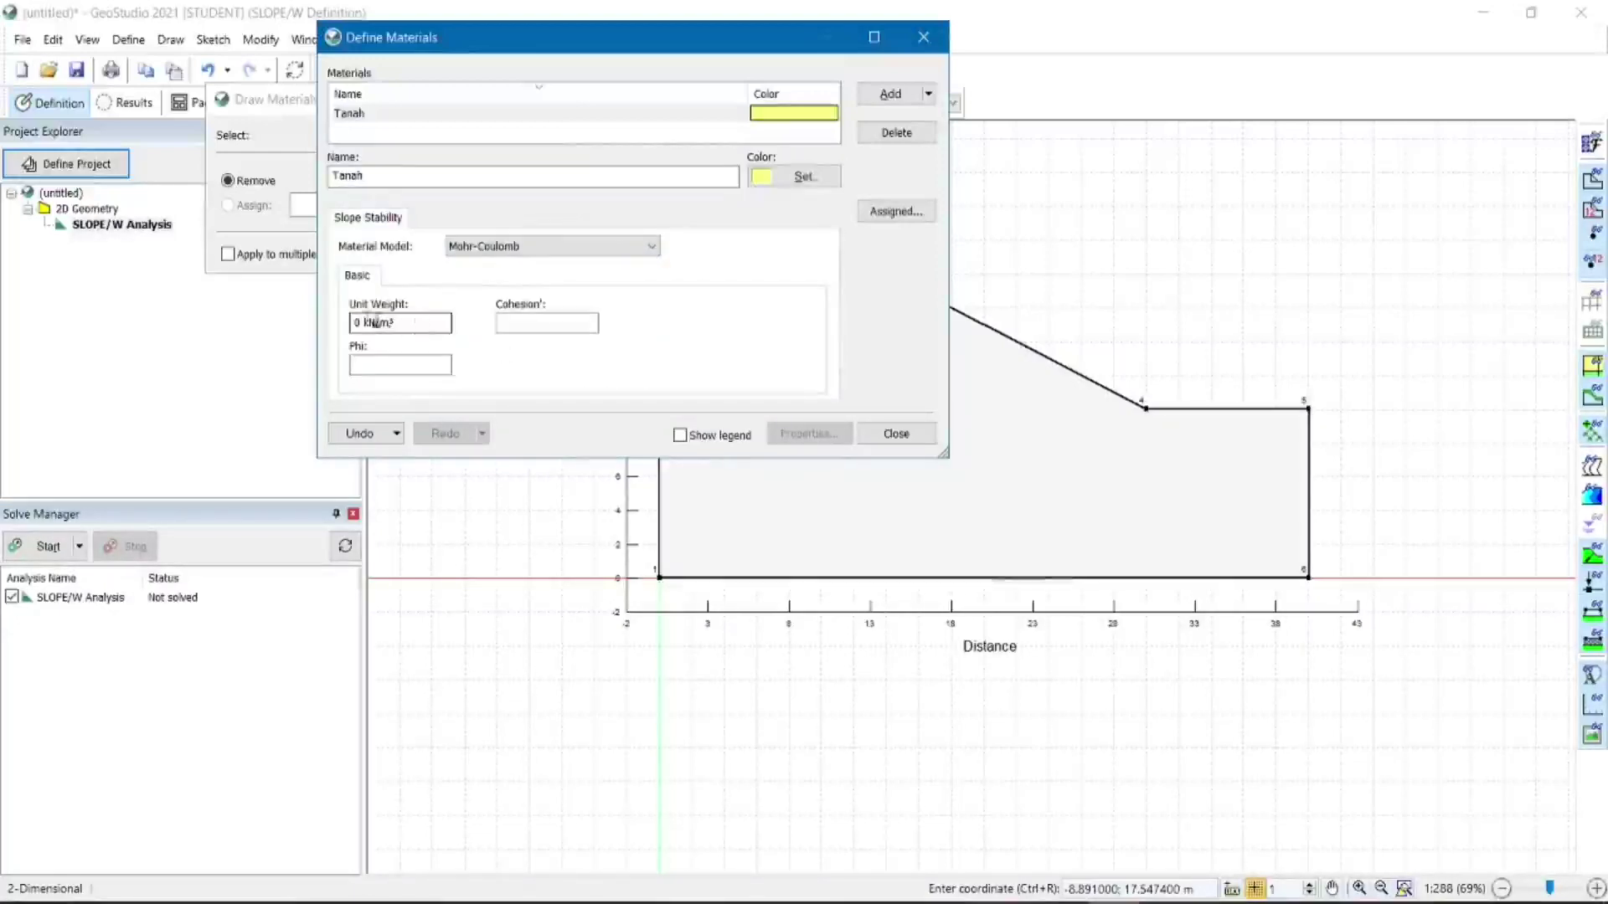
type("18")
left_click(526, 325)
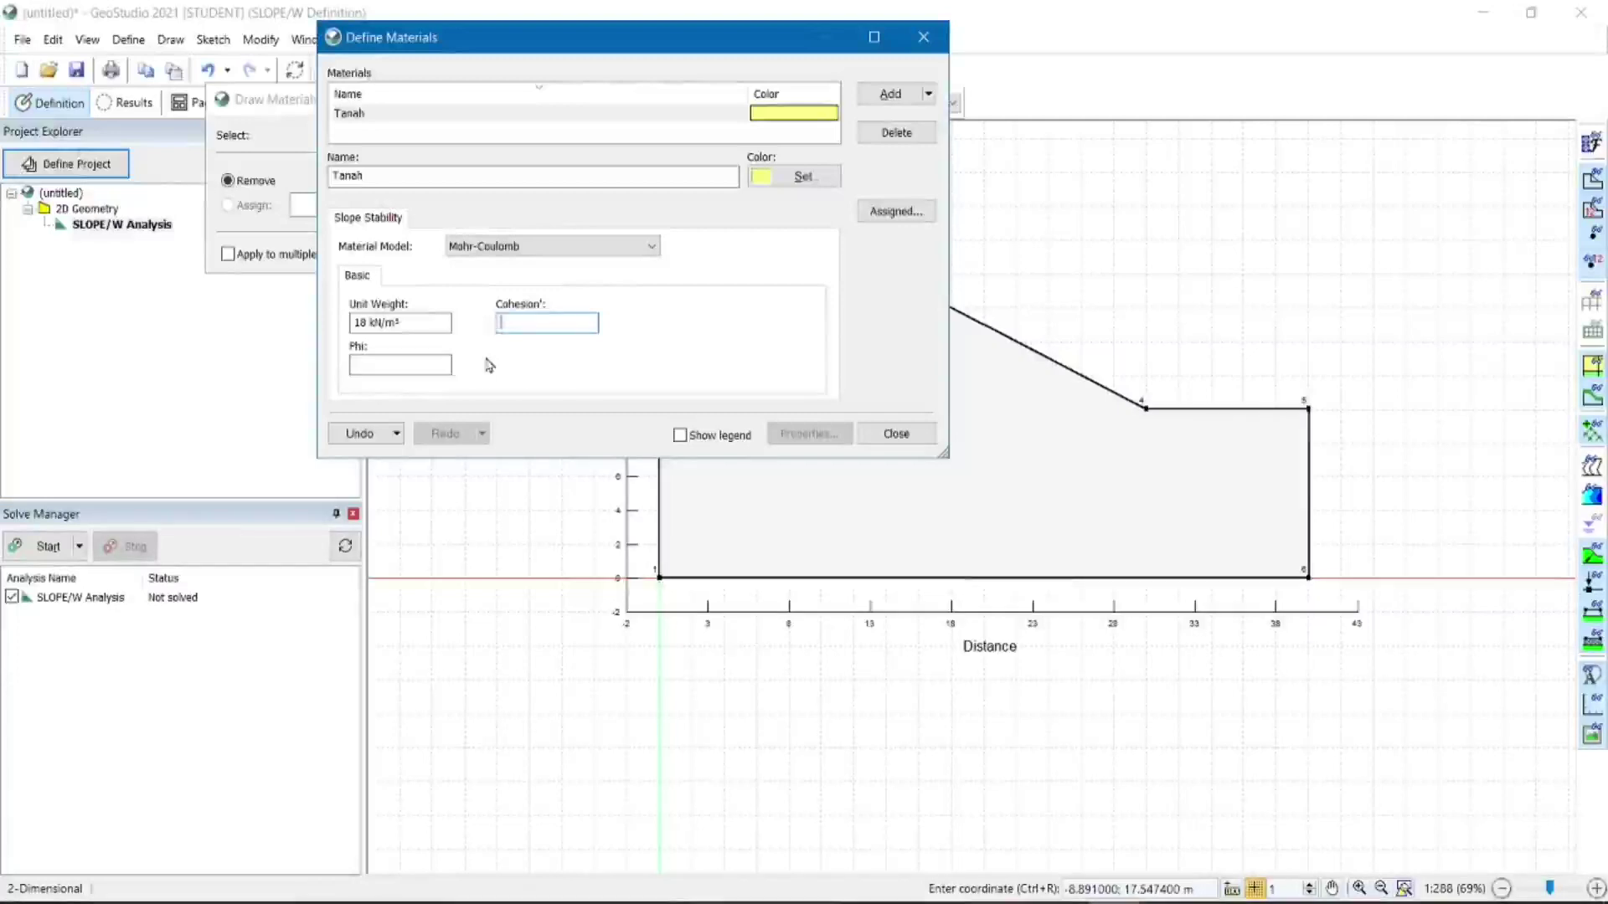
left_click(421, 365)
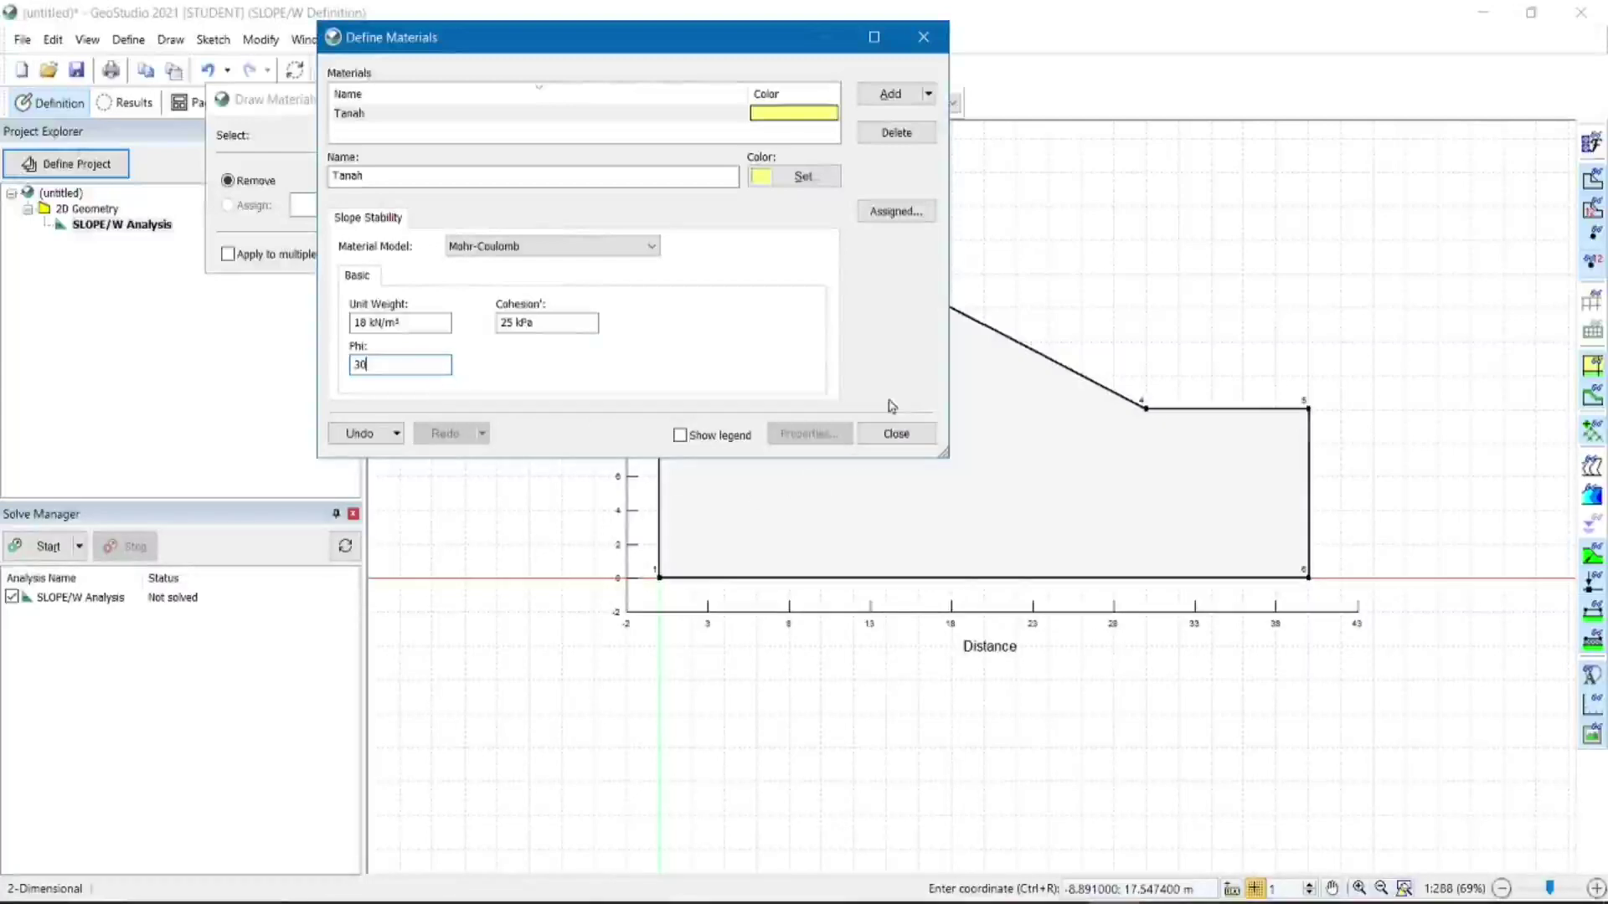
left_click(898, 434)
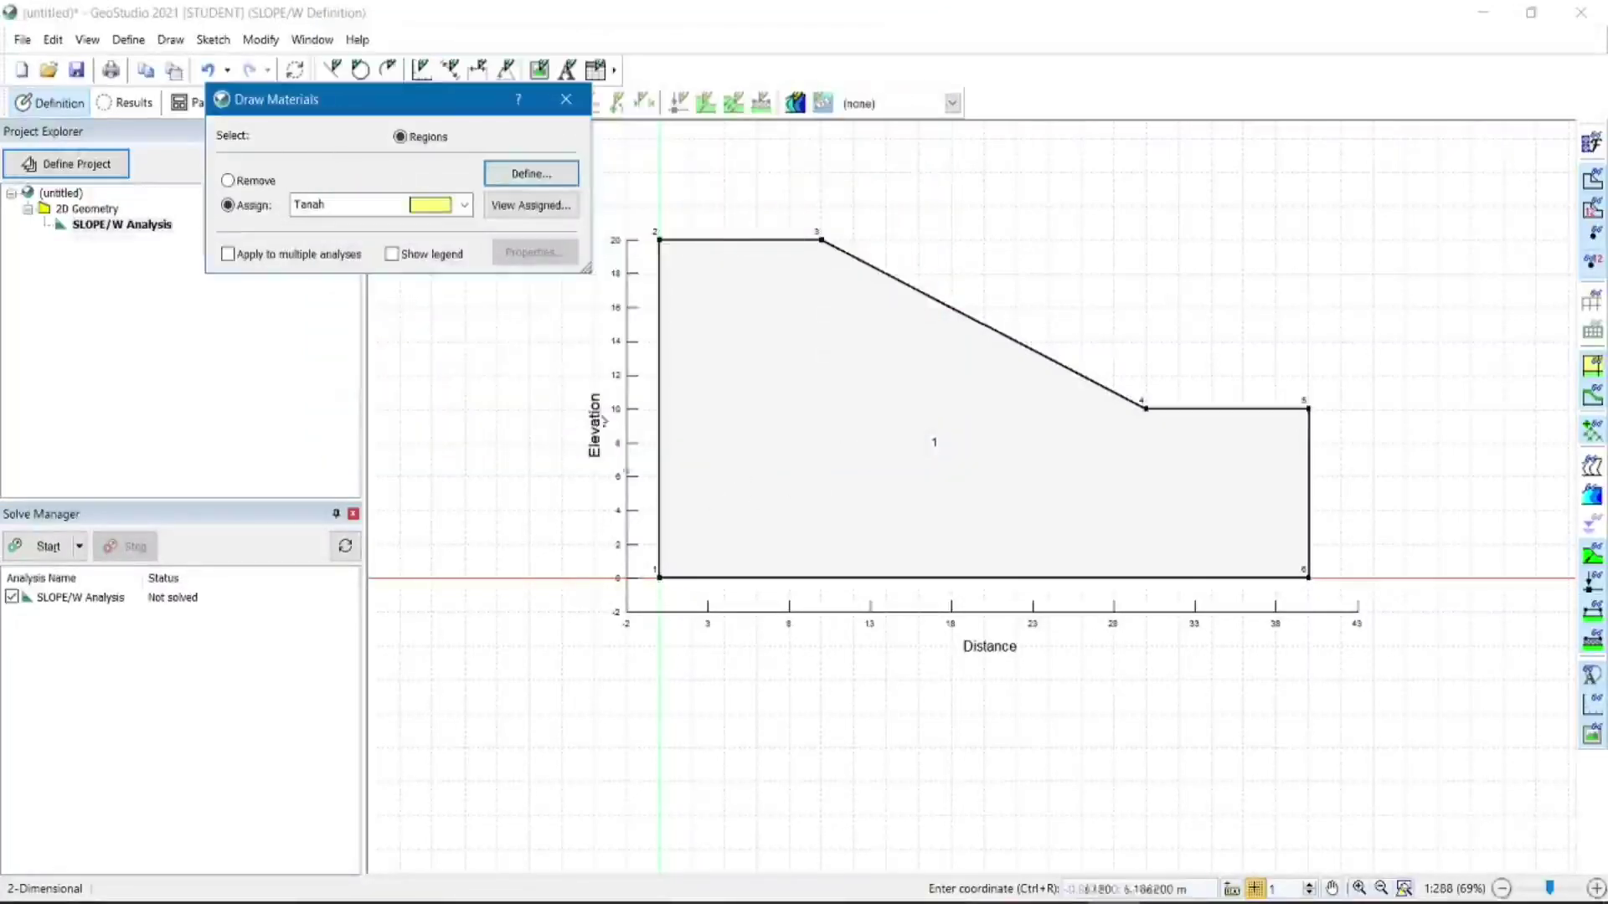
Assign the Tanah material to the slope region and review the current material assignments.
left_click(523, 216)
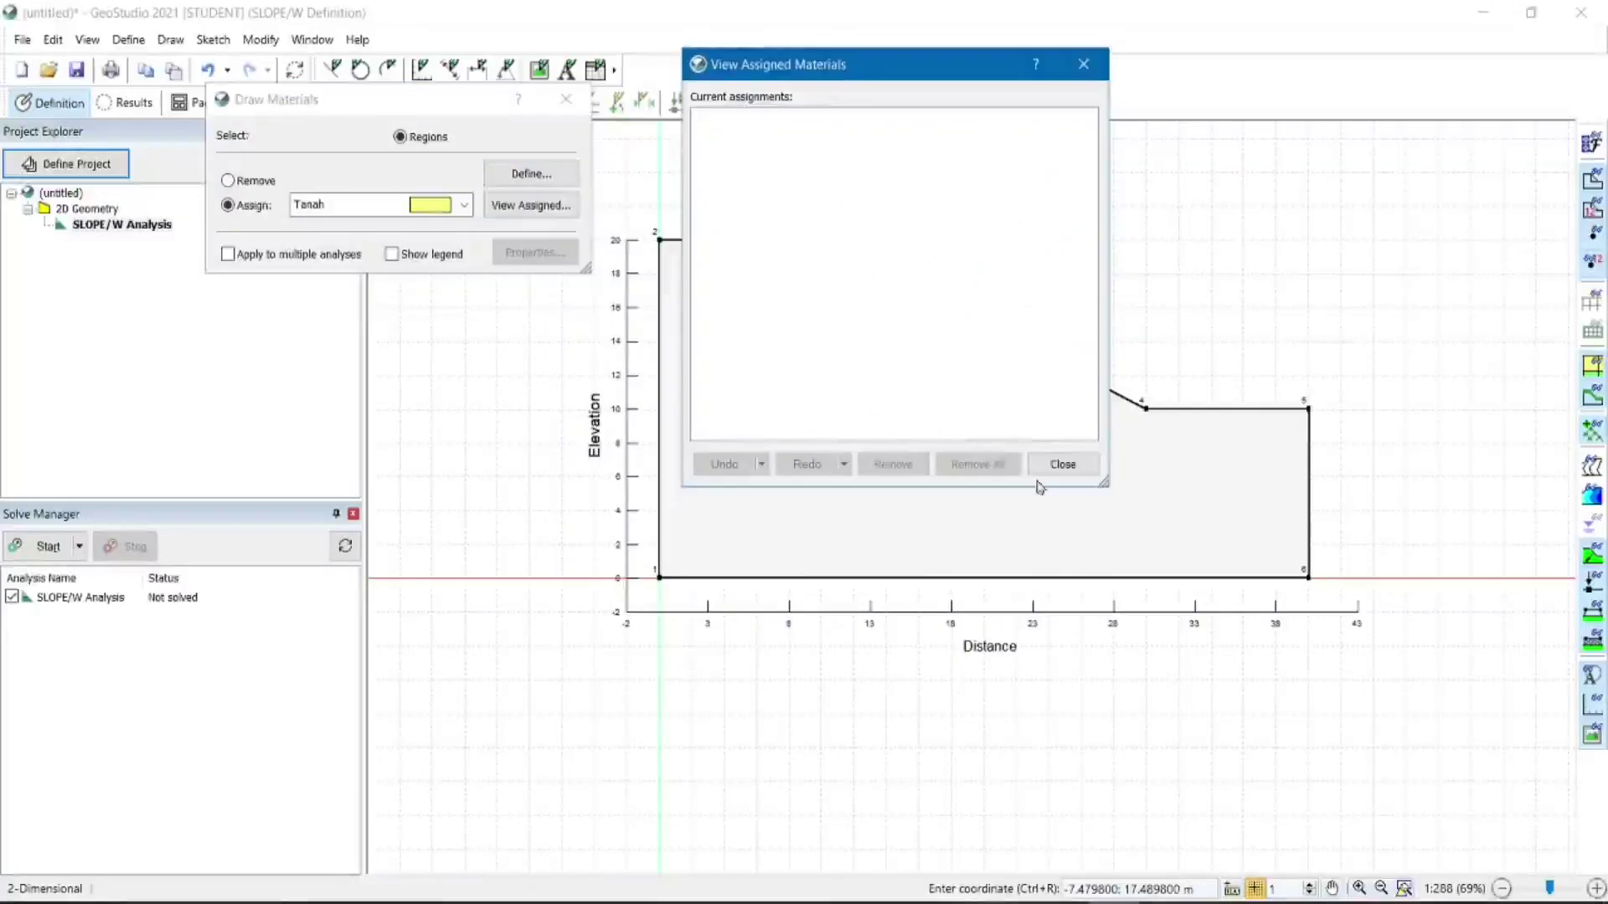
left_click(1084, 64)
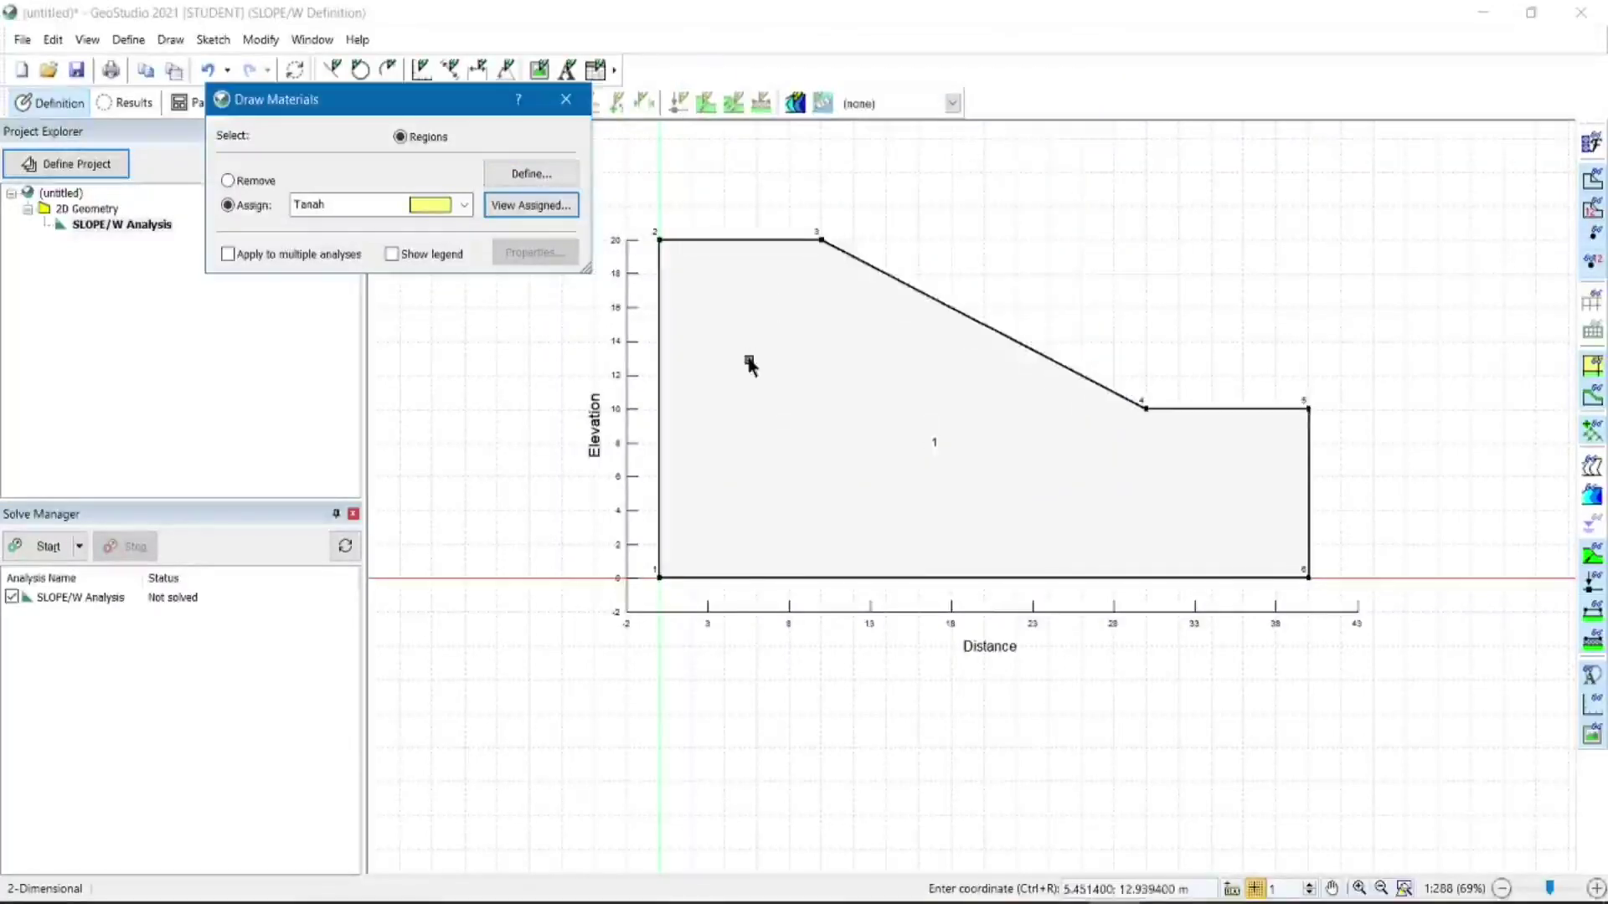
left_click(828, 379)
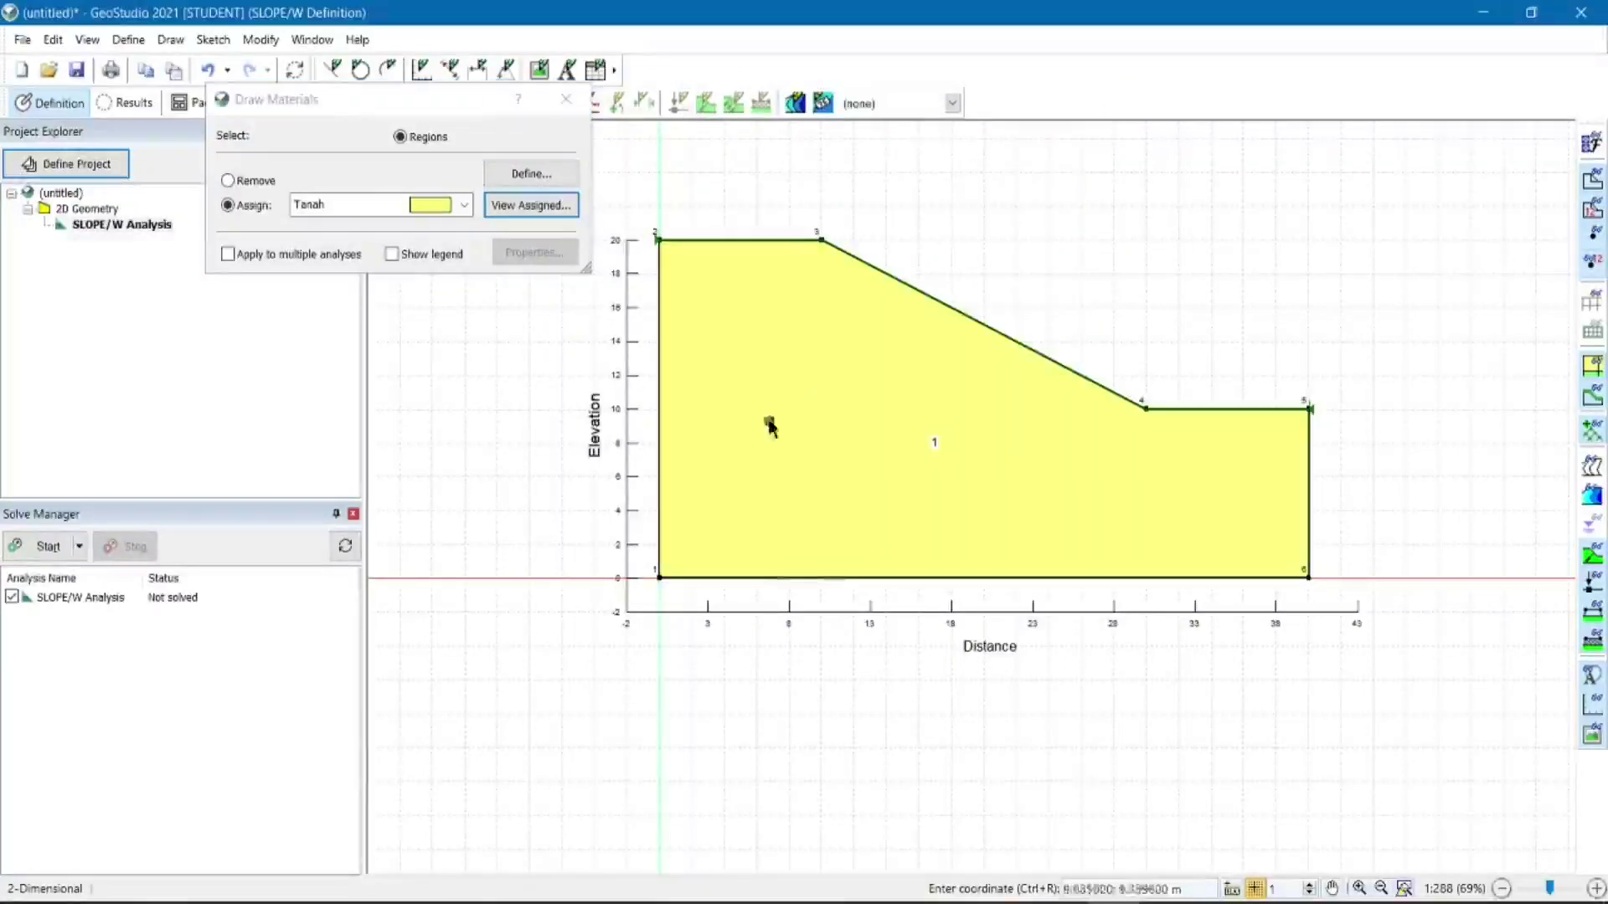
left_click(504, 211)
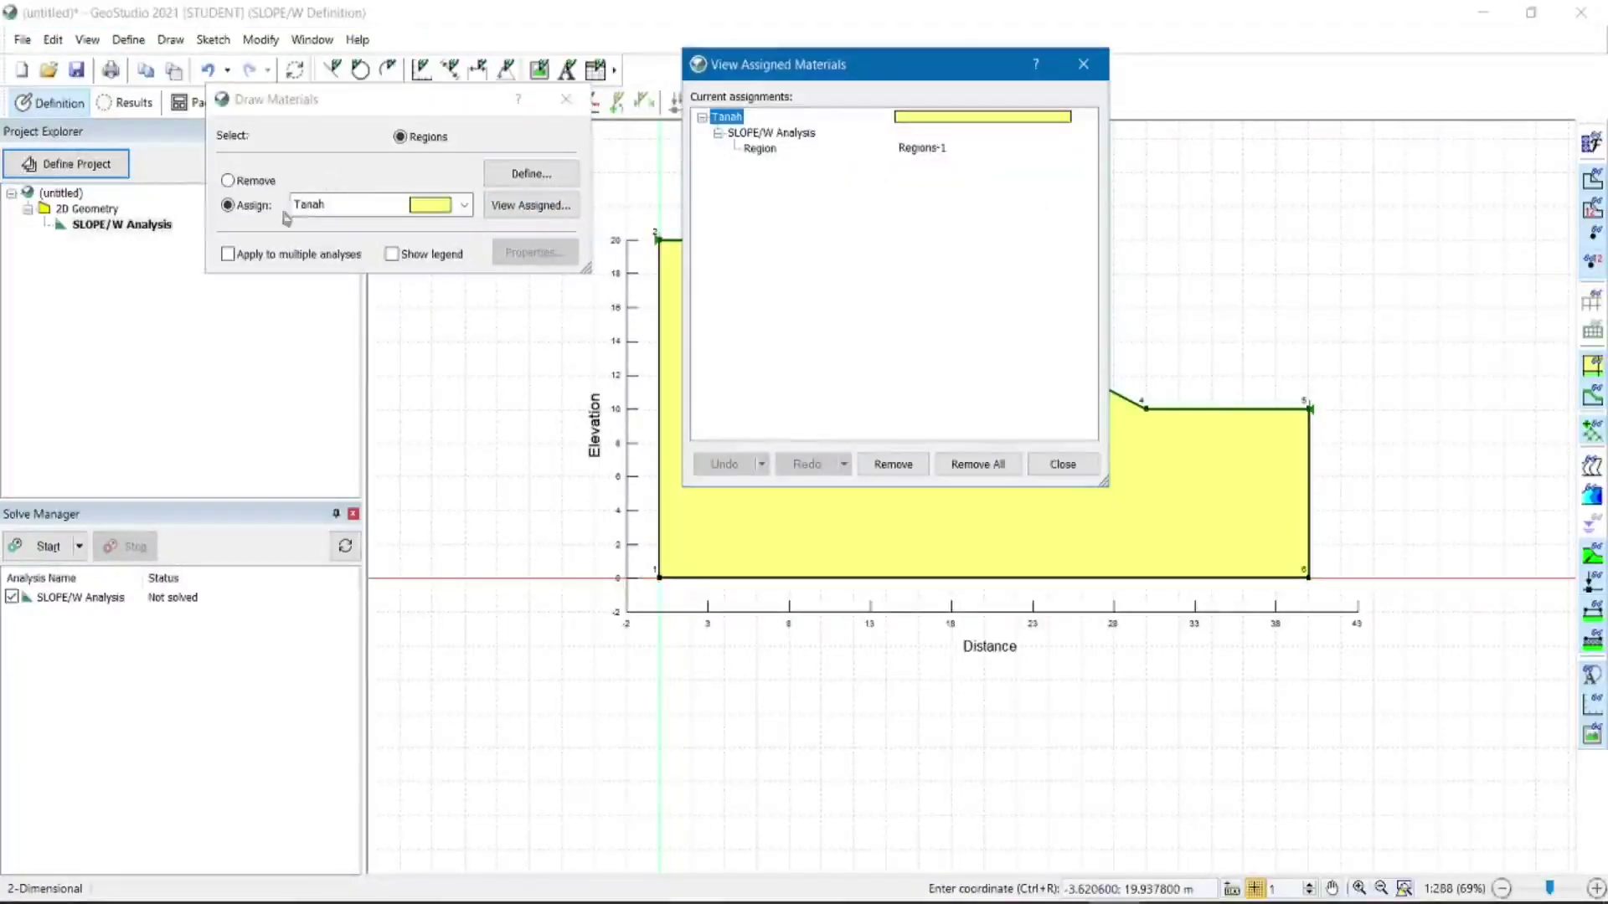
left_click(764, 152)
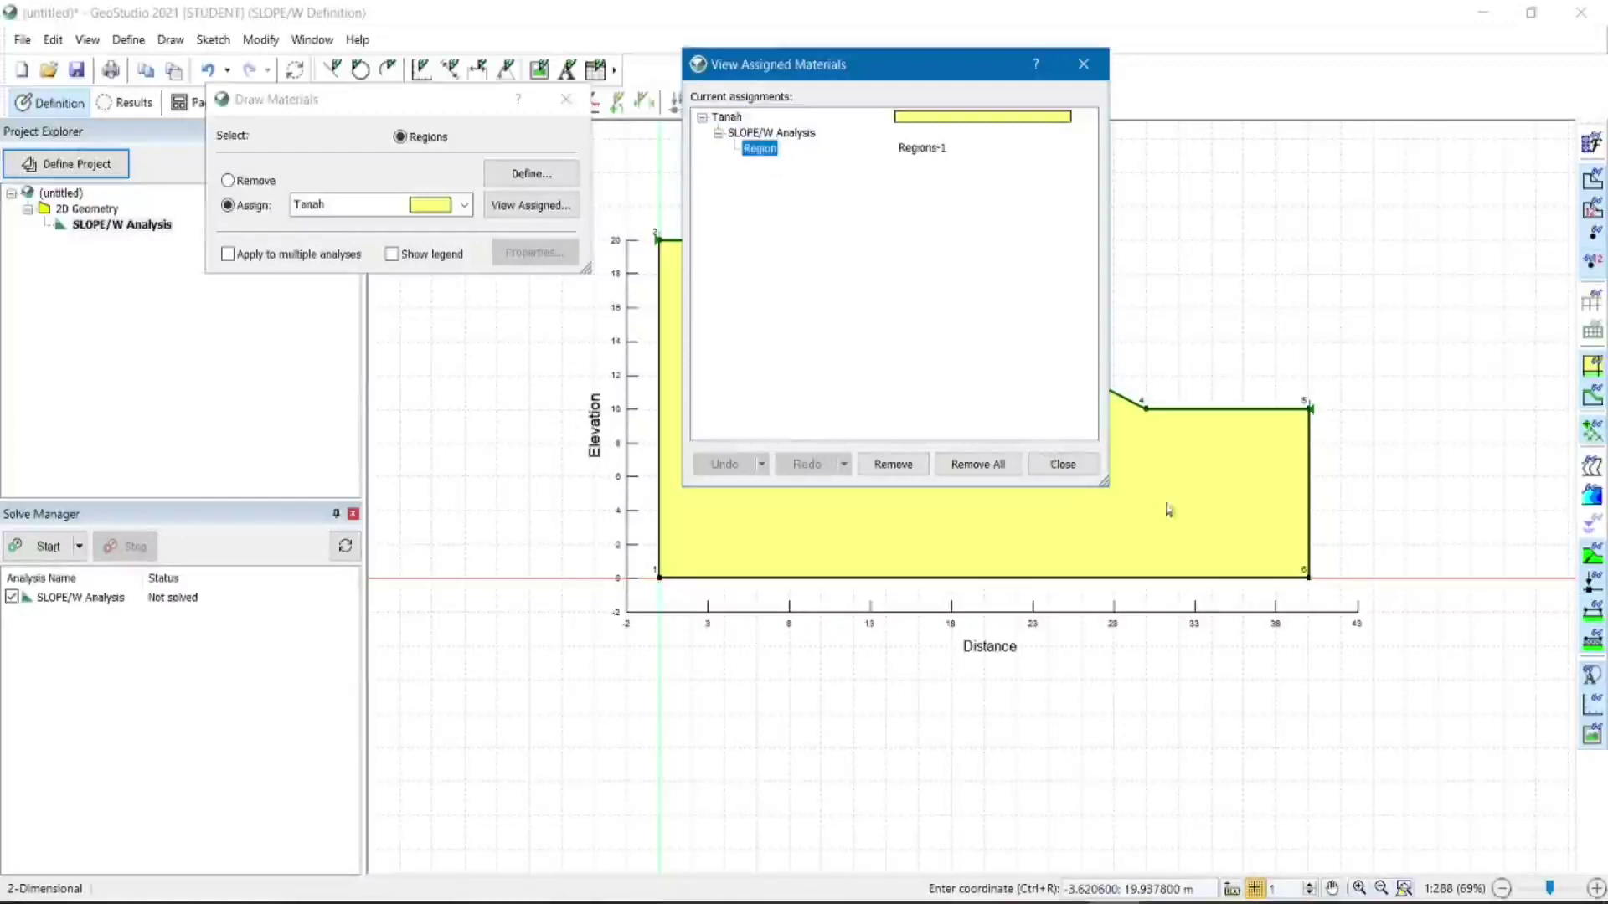
left_click(1063, 466)
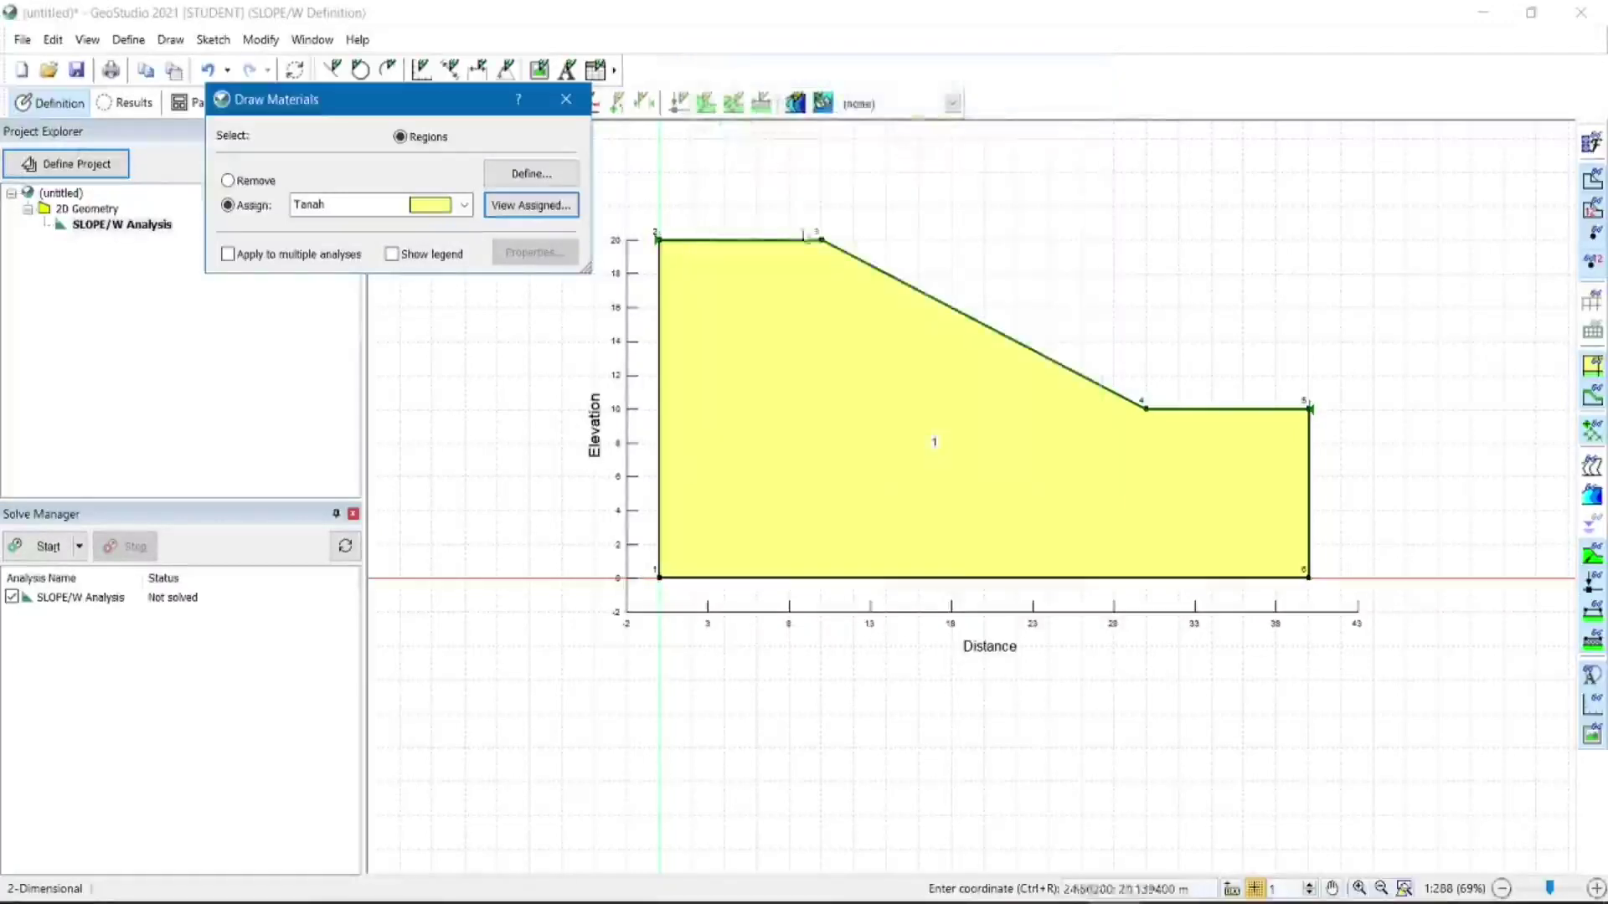
left_click(566, 99)
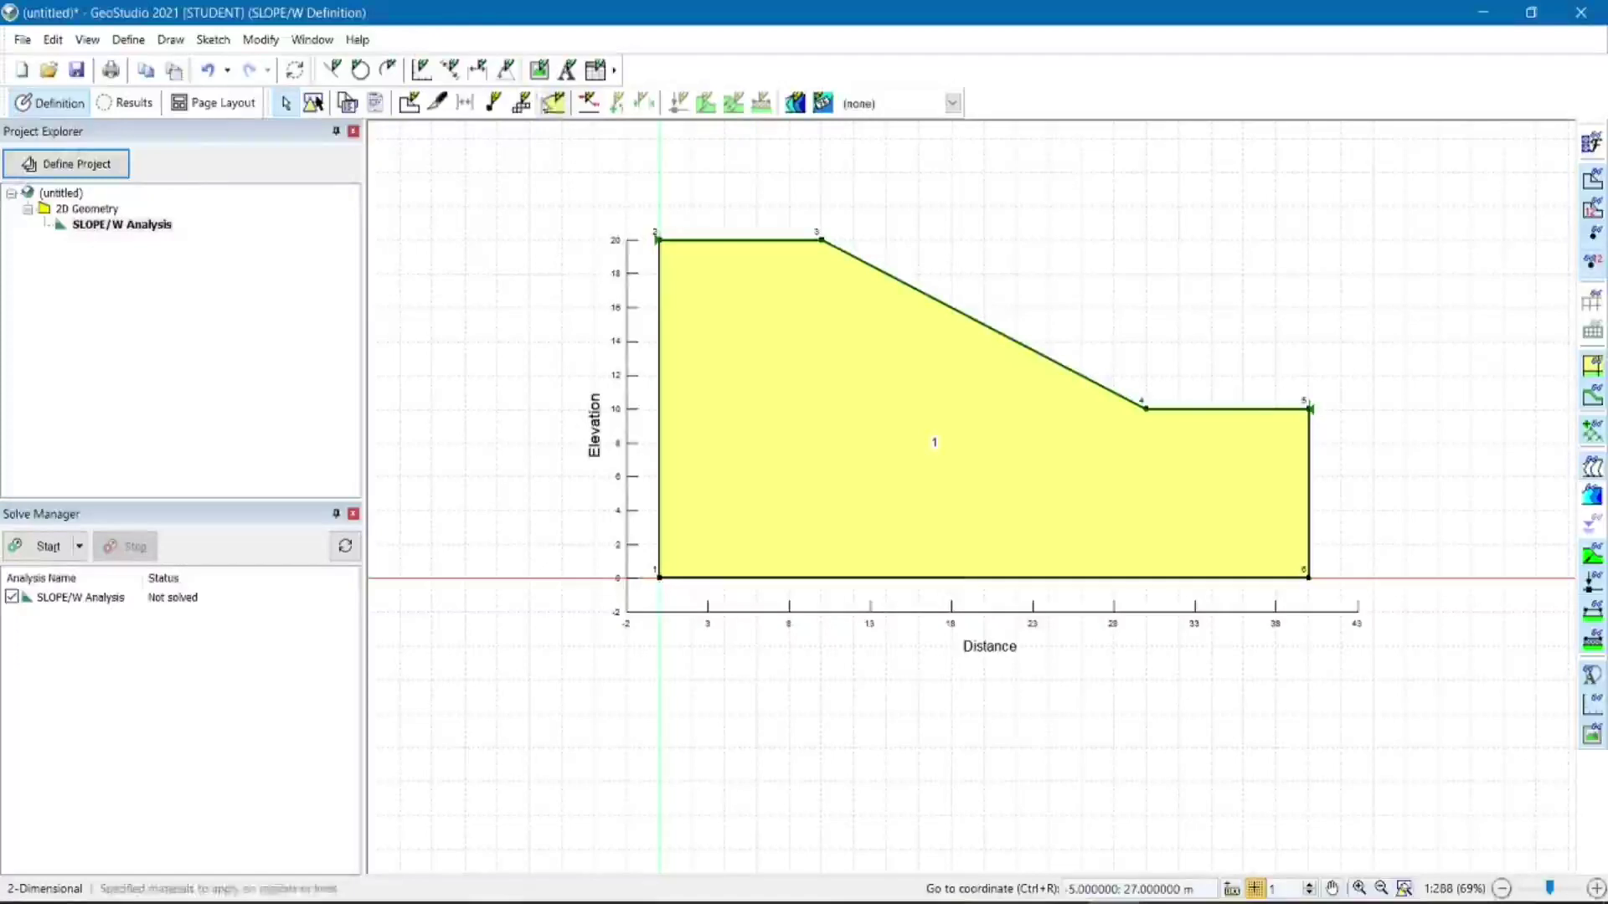
Draw the slip surface entry range from about (2, 20) to (22, 14) m and the exit range from about (23.4, 13.3) to (37, 10) m.
left_click(183, 42)
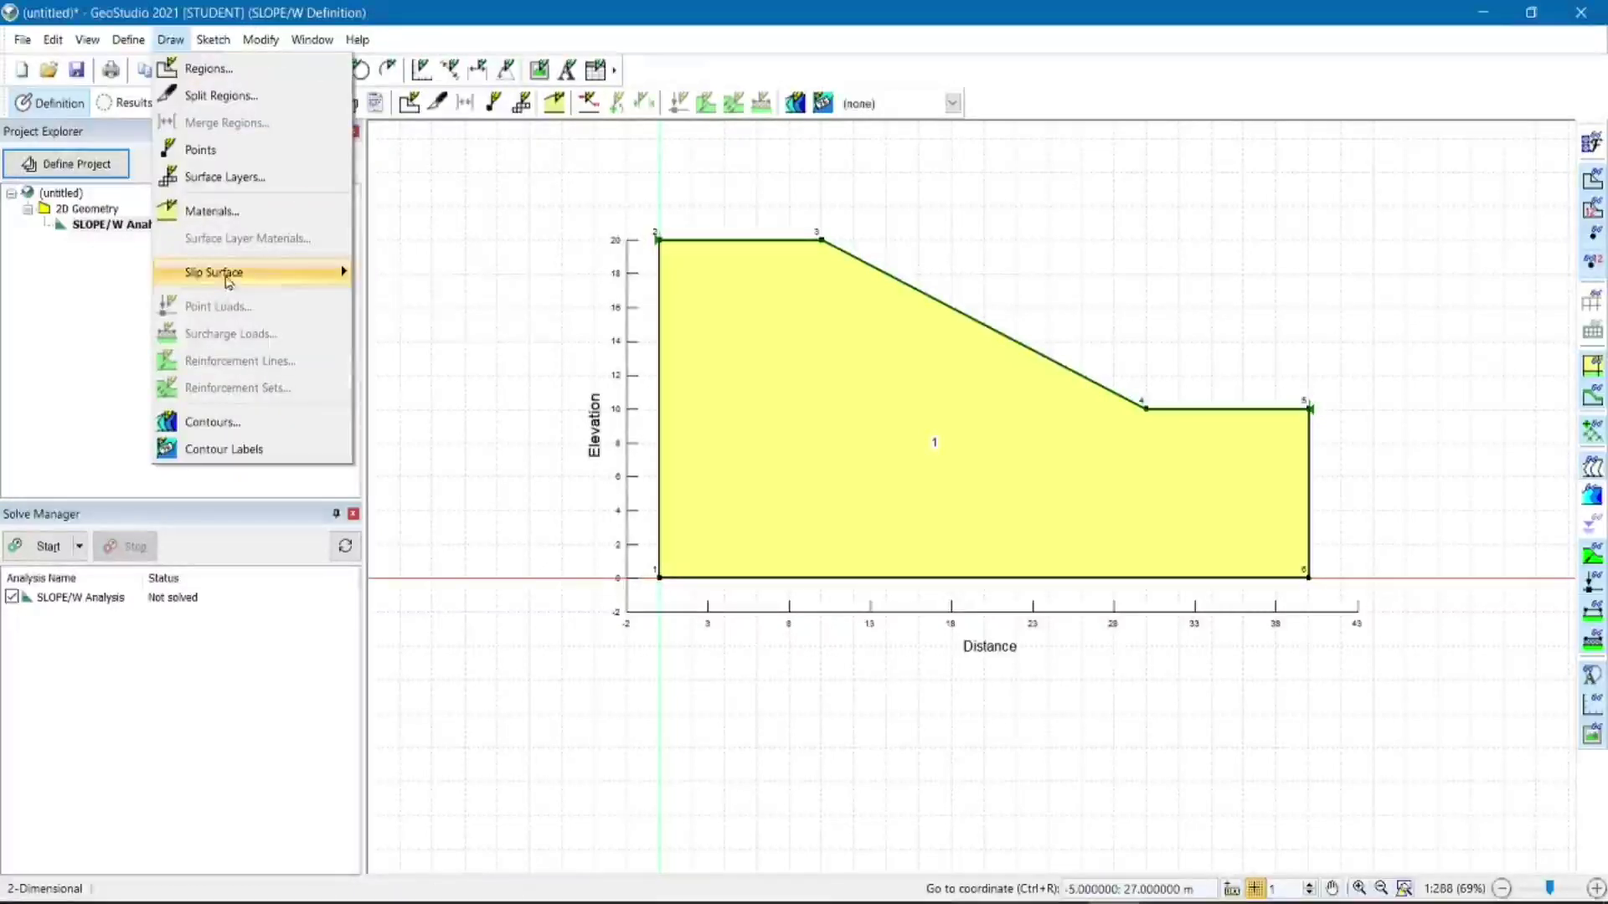
mouse_move(225, 276)
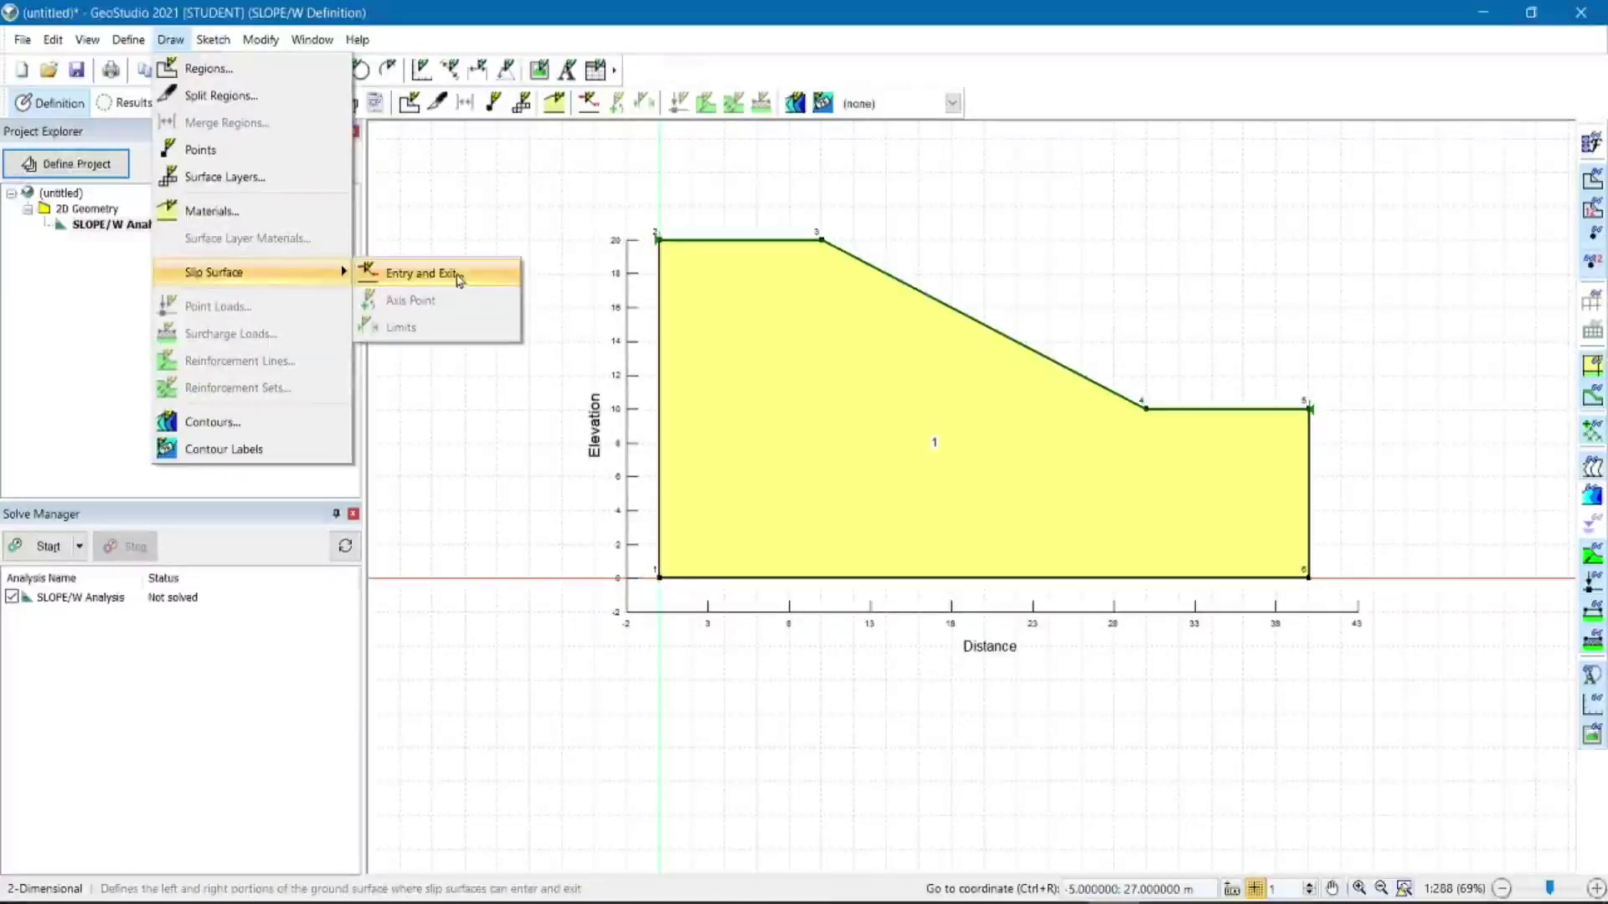
left_click(460, 281)
left_click_drag(1051, 127, 1190, 17)
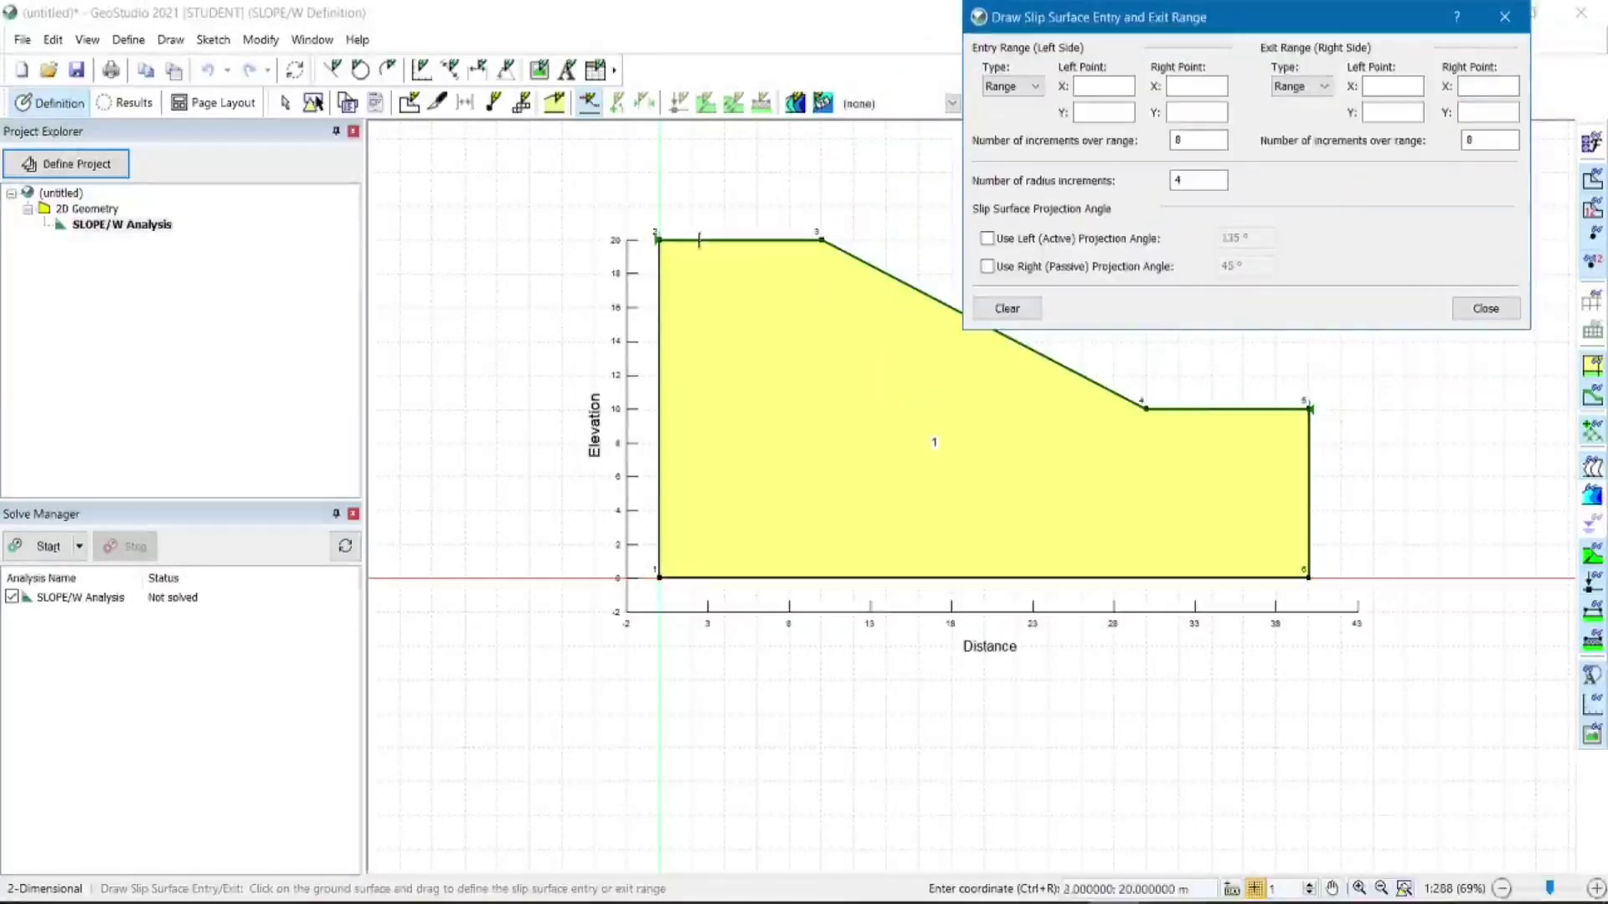
mouse_move(691, 243)
left_mouse_down()
mouse_move(817, 241)
mouse_move(987, 338)
left_mouse_up()
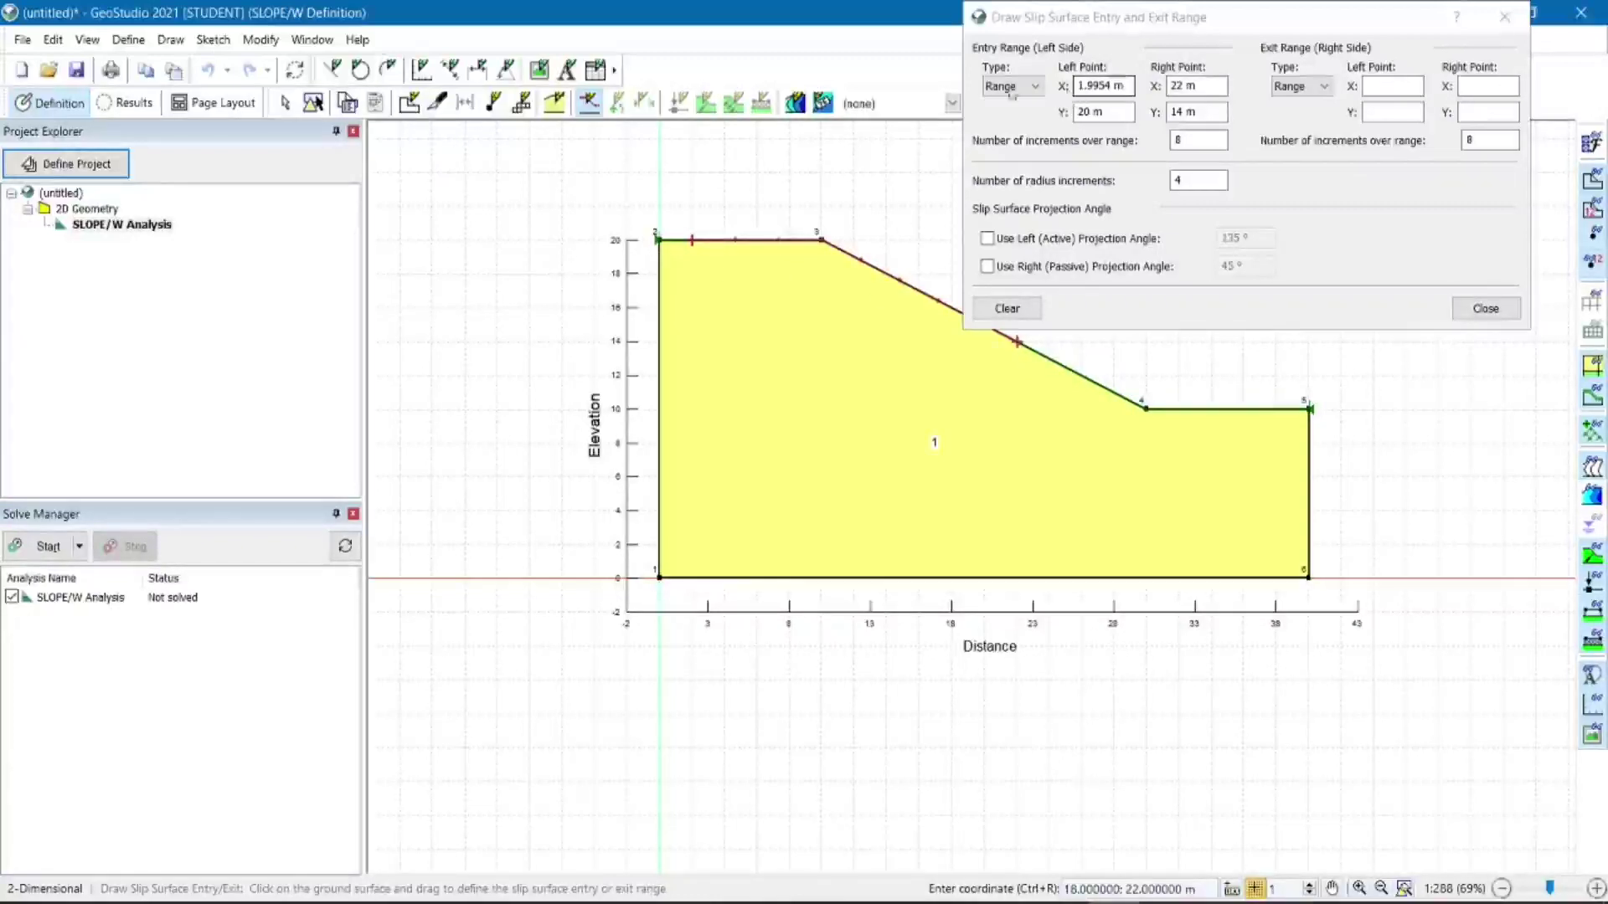
mouse_move(1016, 342)
left_mouse_down()
mouse_move(1120, 387)
mouse_move(1039, 340)
mouse_move(1109, 398)
mouse_move(1010, 346)
mouse_move(1110, 395)
mouse_move(1262, 417)
left_mouse_up()
left_click(1038, 354)
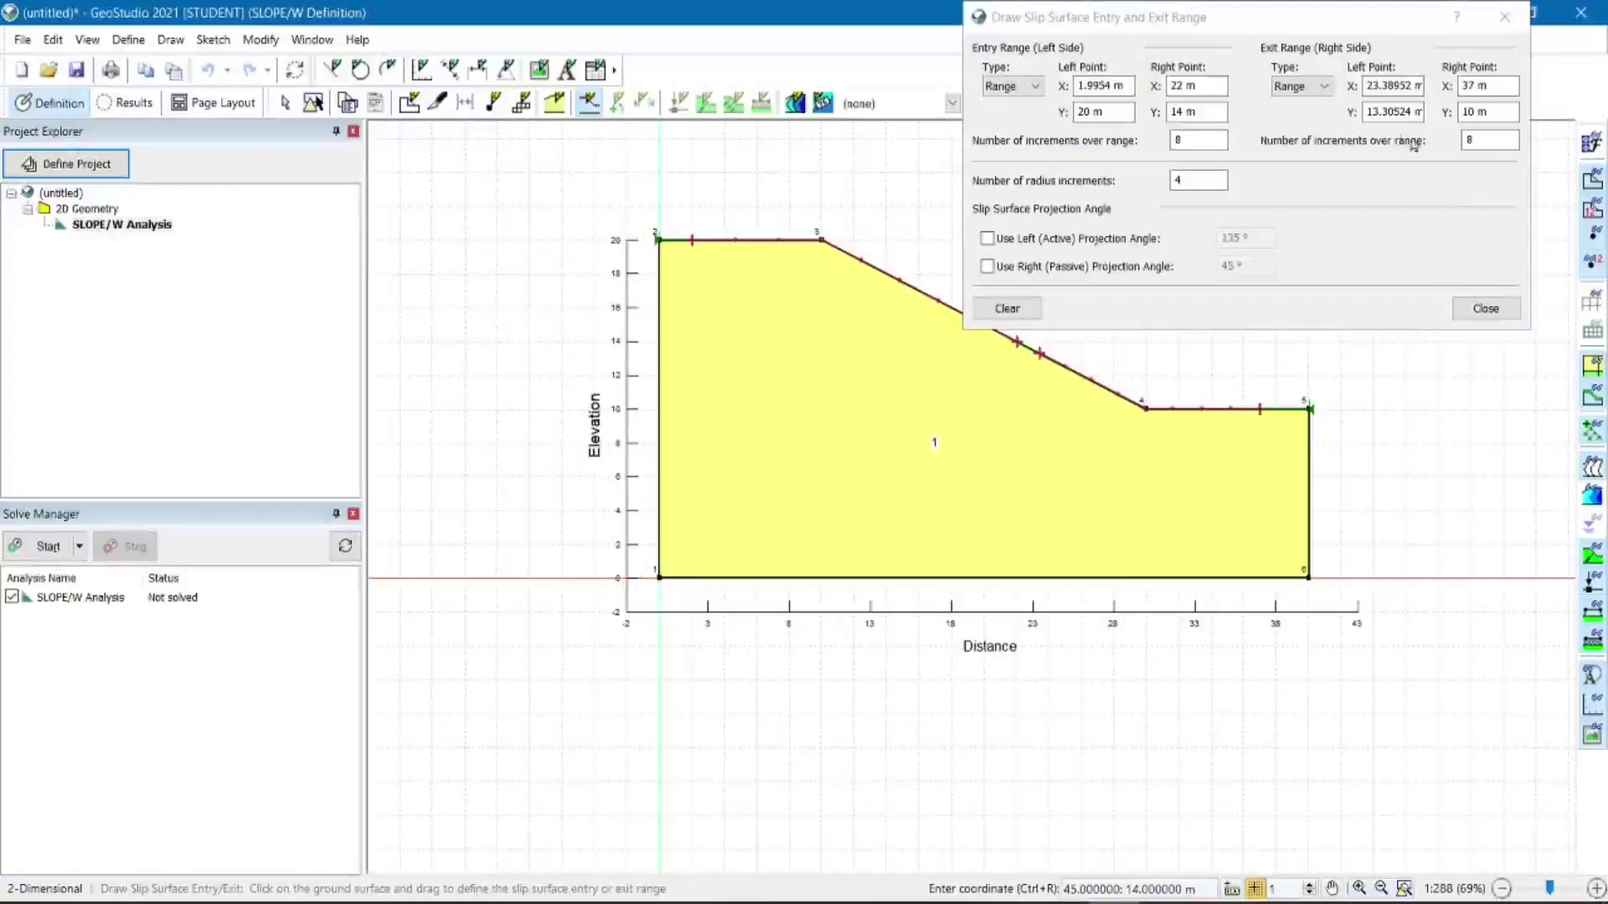
Set the entry range's left point X to 1 m and its right point X to 22 m.
left_click(1121, 85)
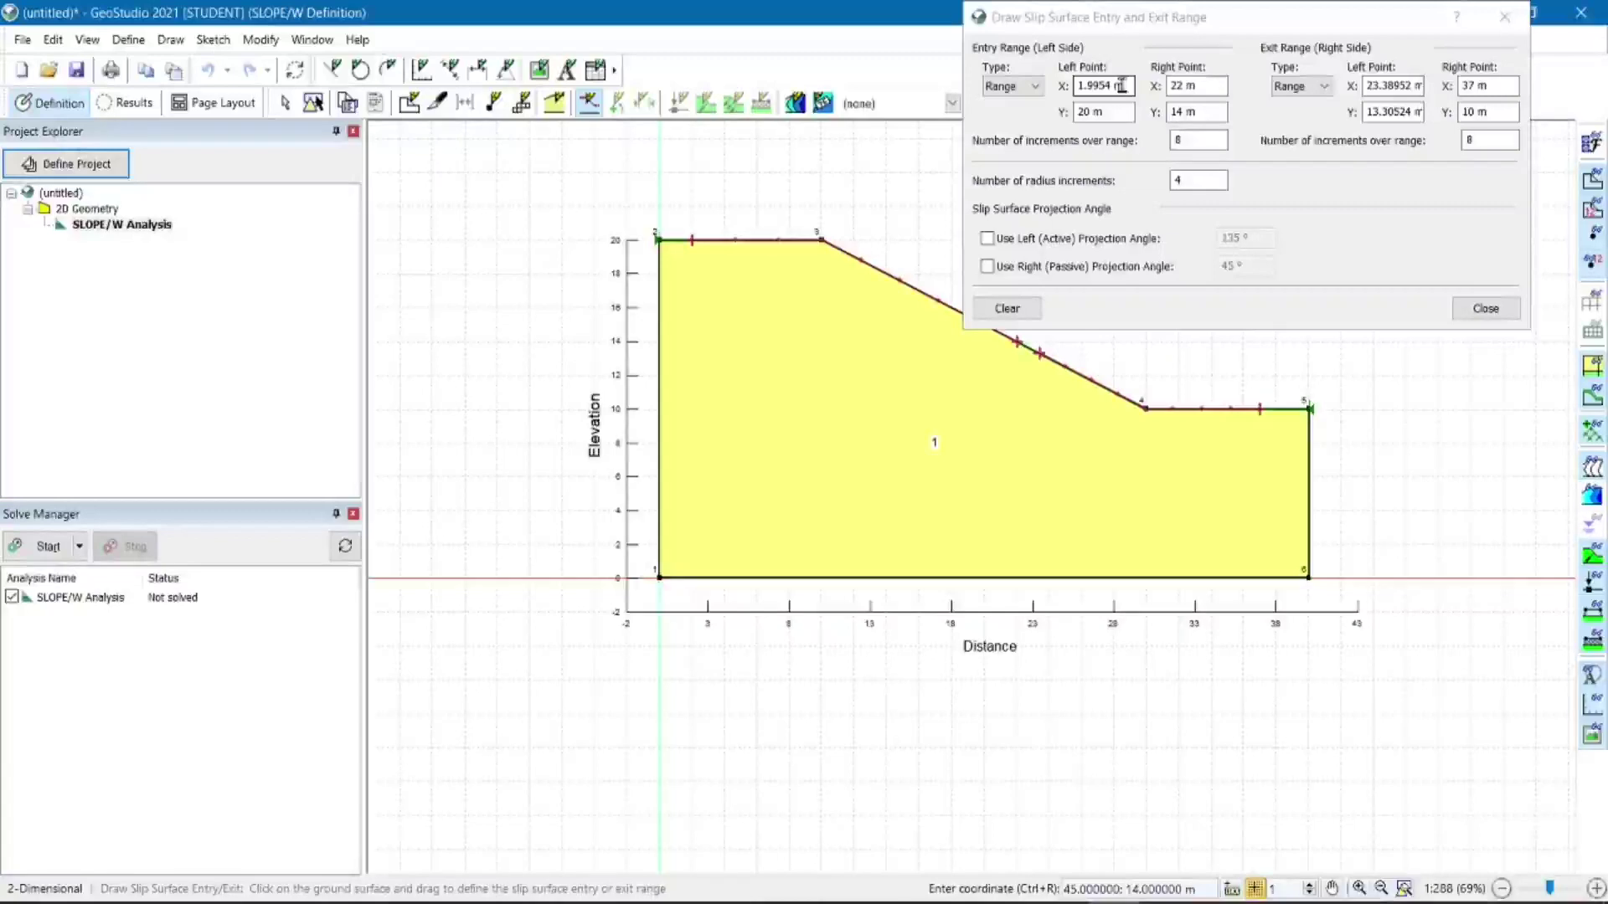
double_click(1111, 84)
type("1")
left_click(1118, 112)
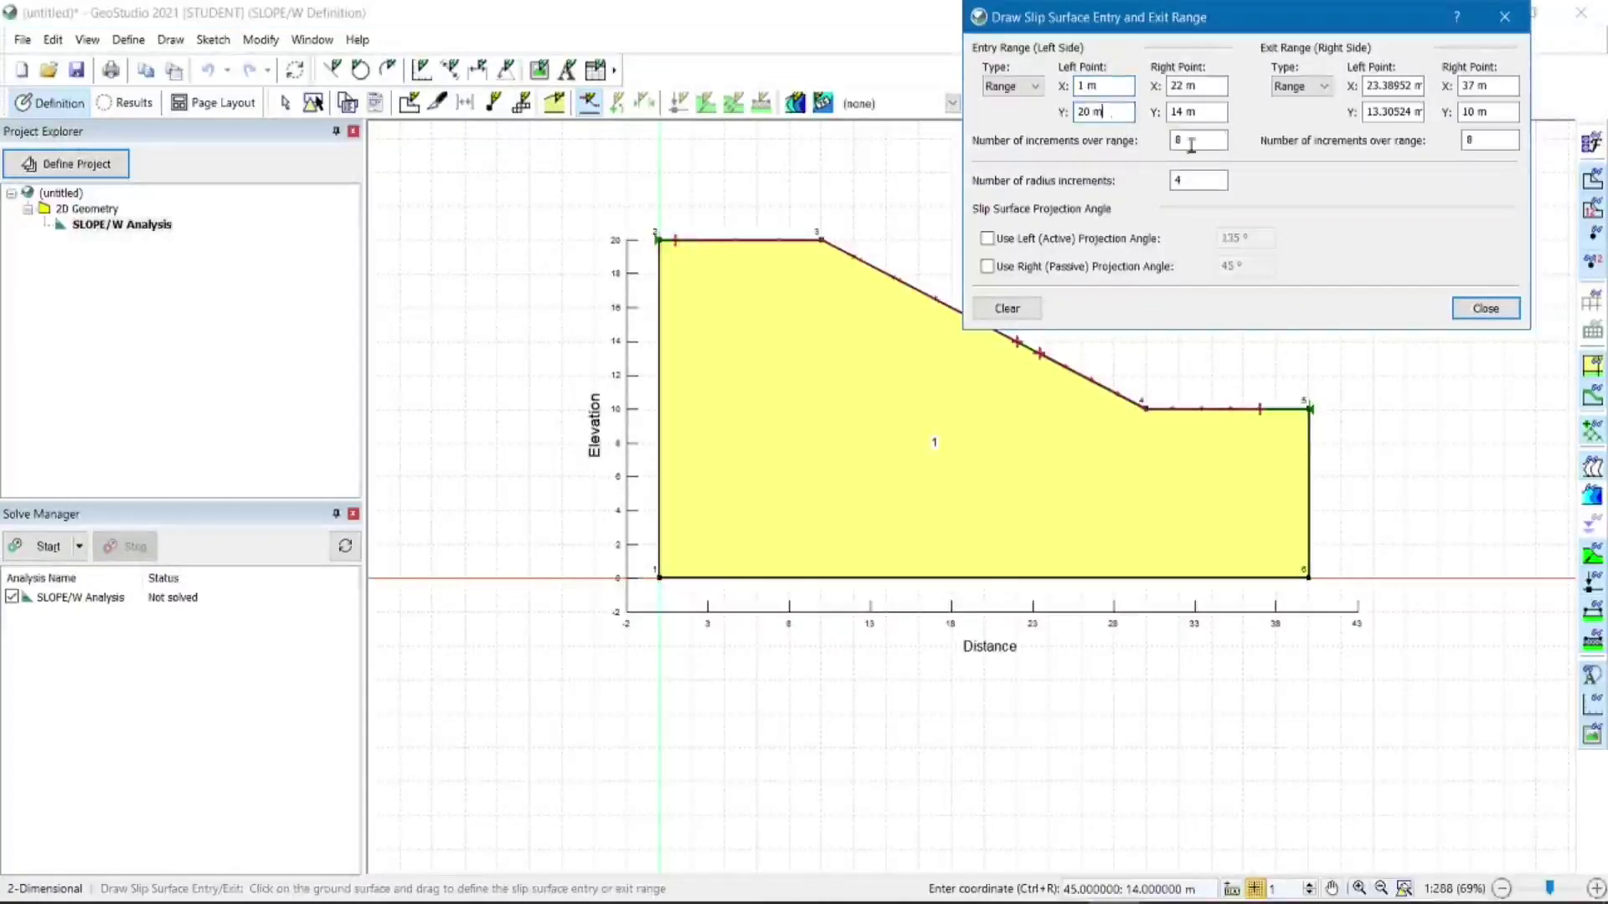
double_click(1214, 86)
type("22")
Set the exit range's left point X to 22 m and finish the slip surface entry and exit definition.
left_click(1411, 87)
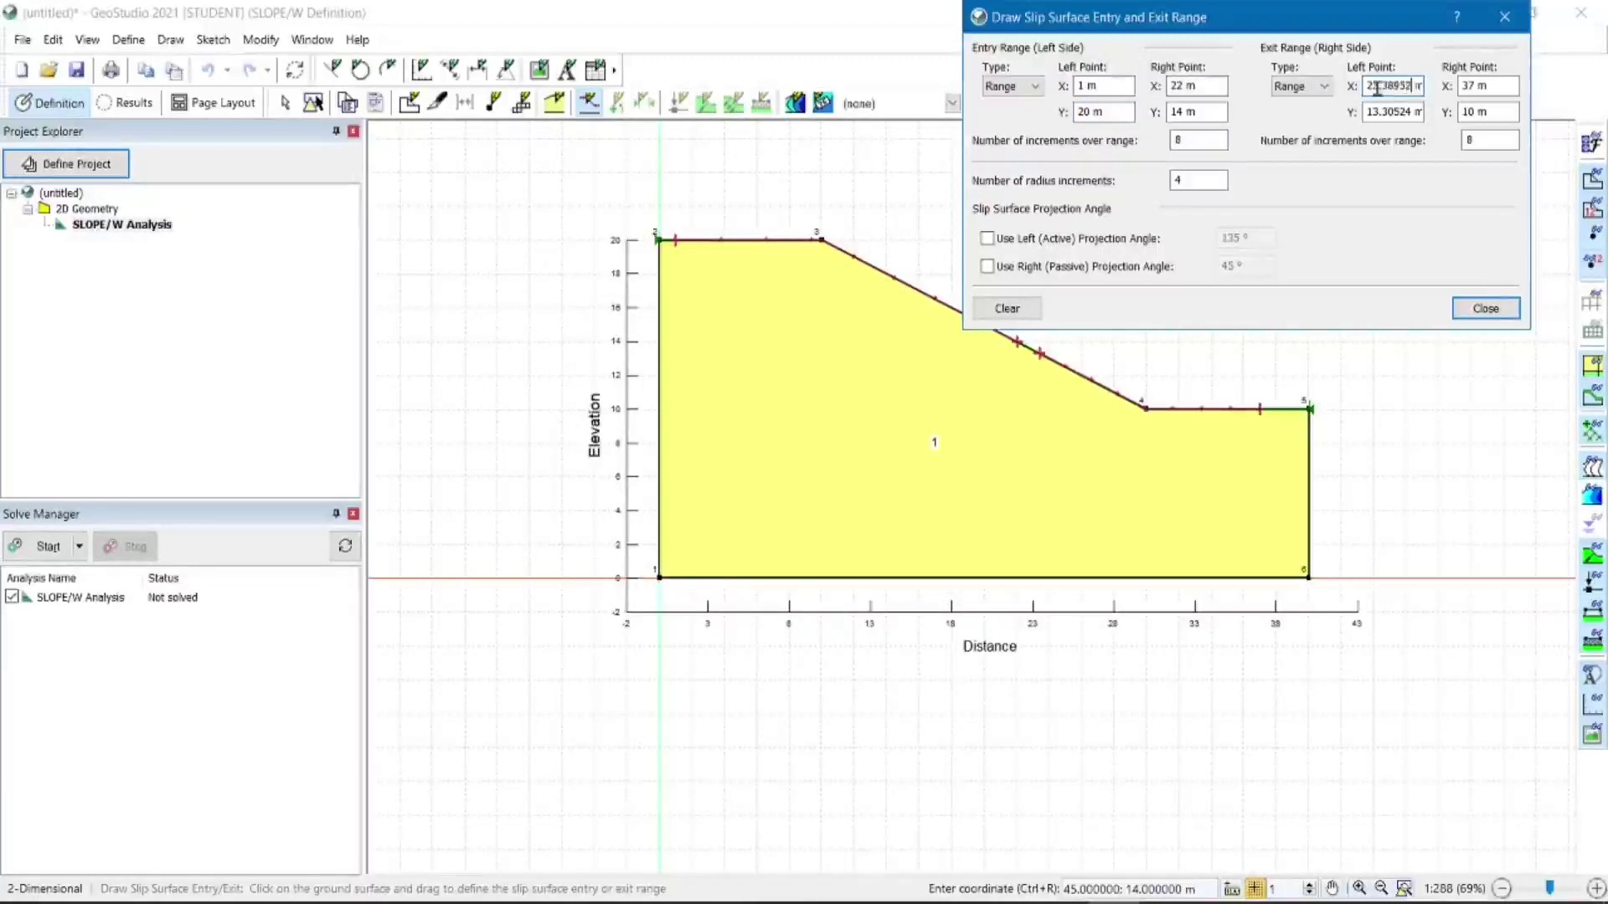
left_click_drag(1369, 86, 1422, 87)
type("22")
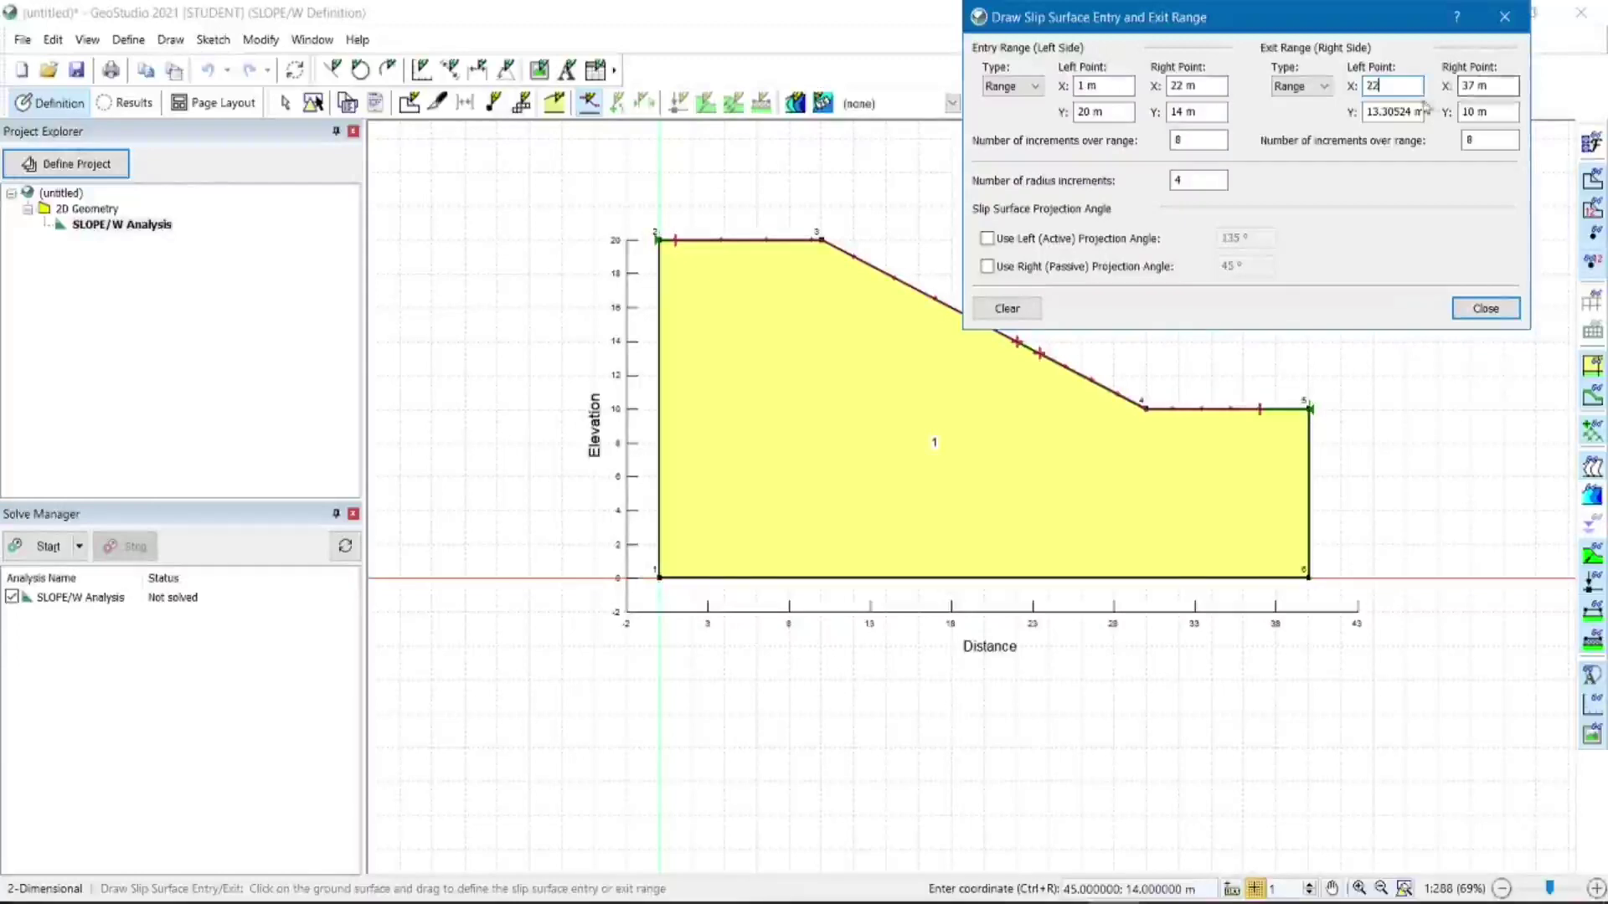
key("Tab")
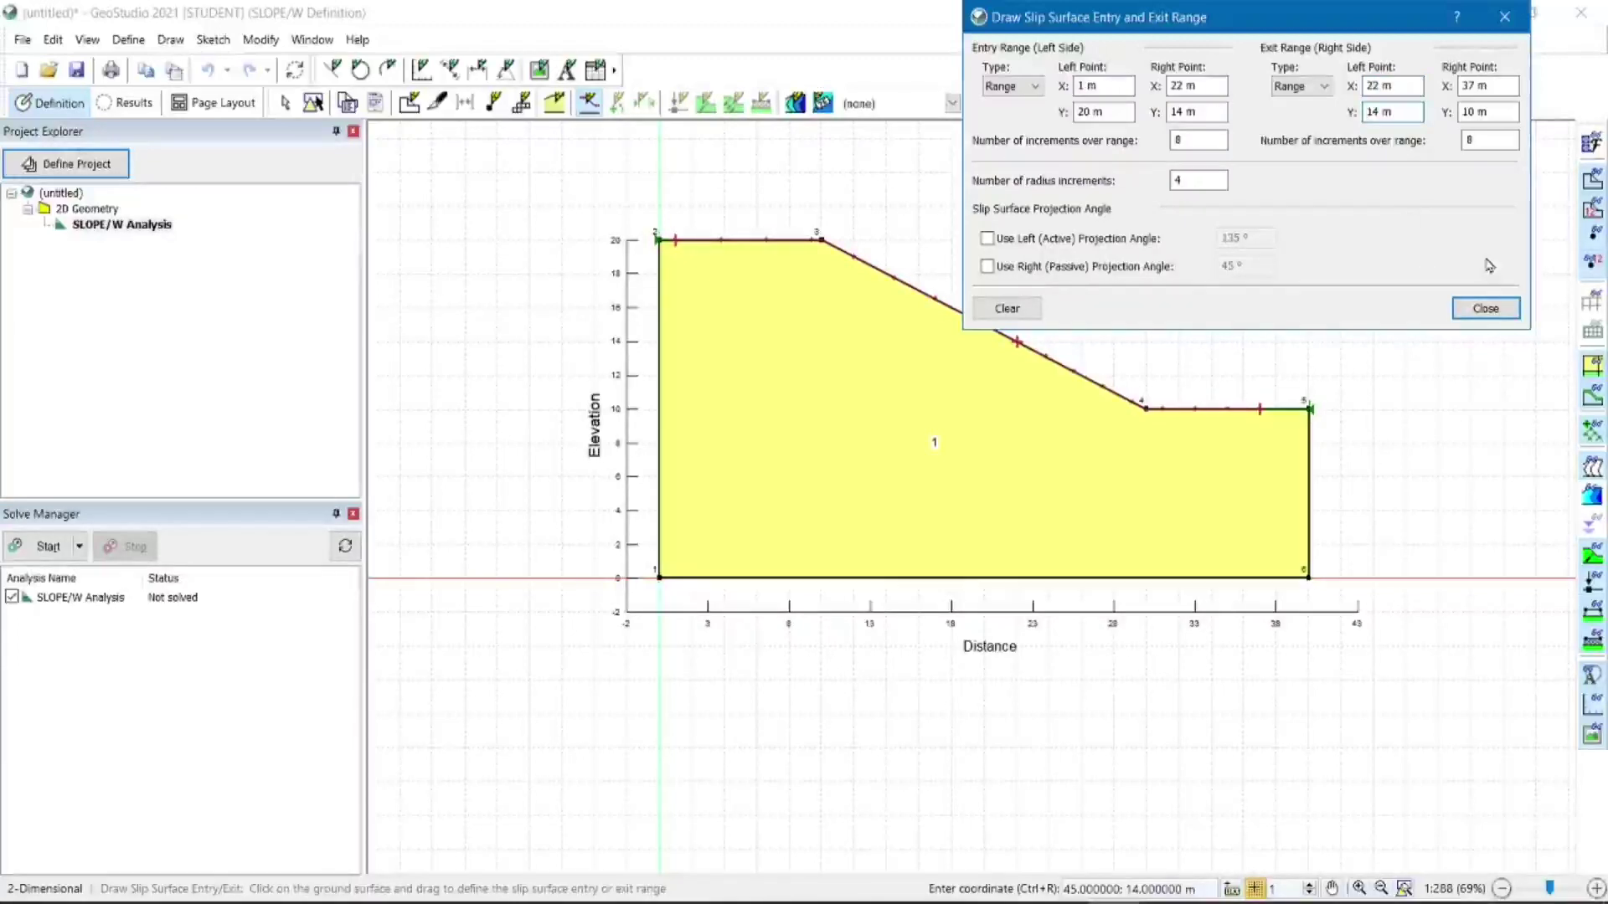
left_click(1482, 308)
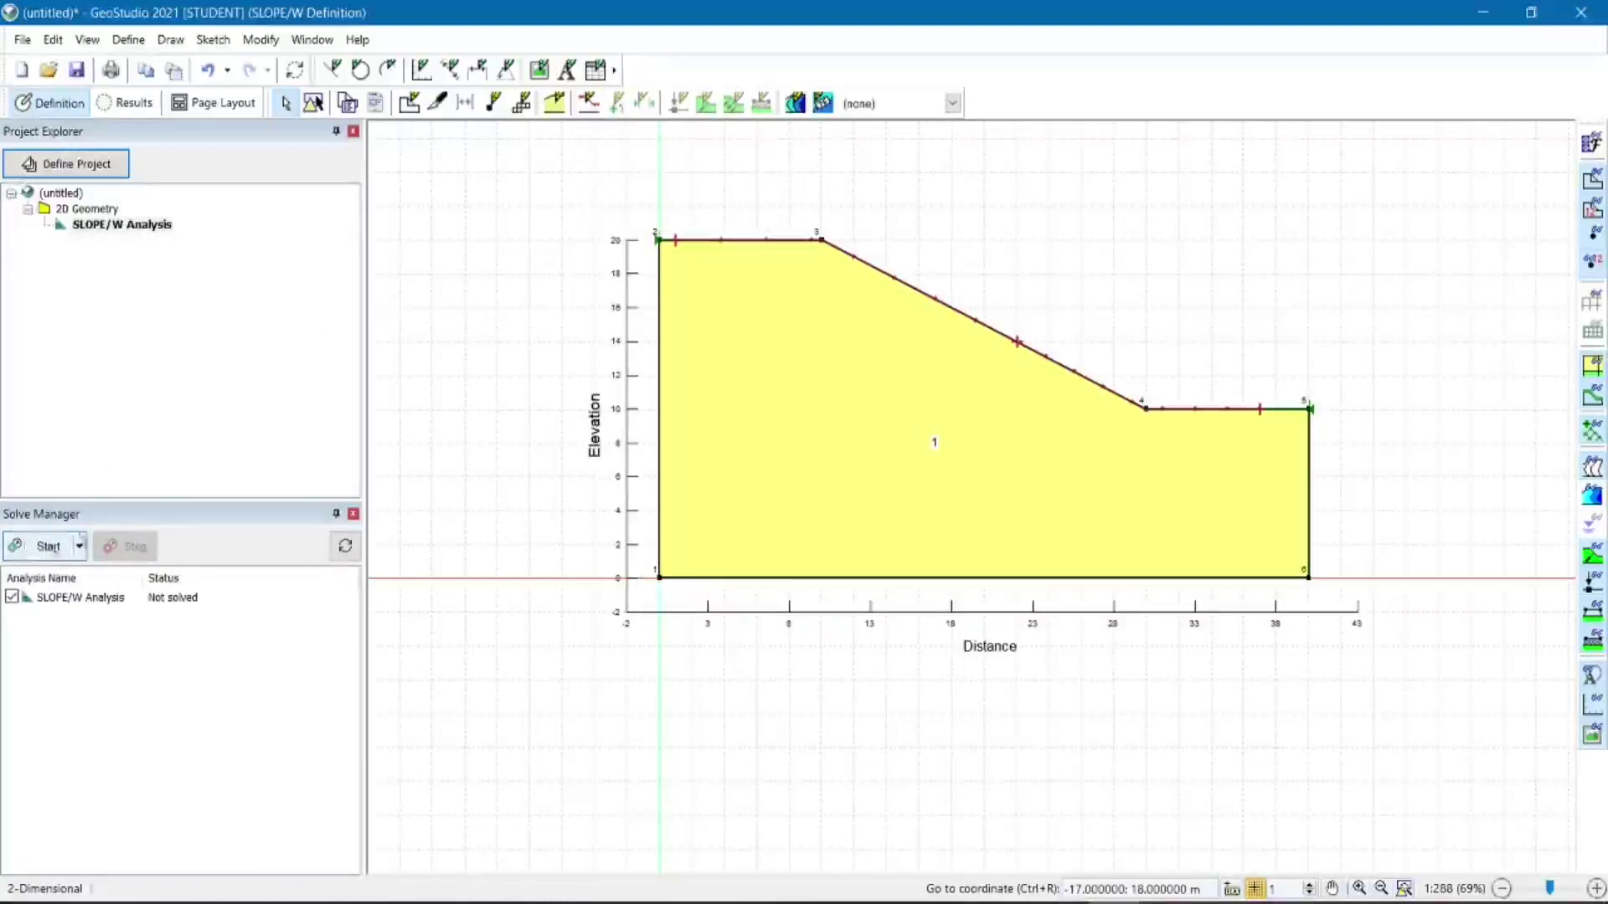
Solve the SLOPE/W analysis, saving the project as contoh01 in the 01 folder.
left_click(42, 553)
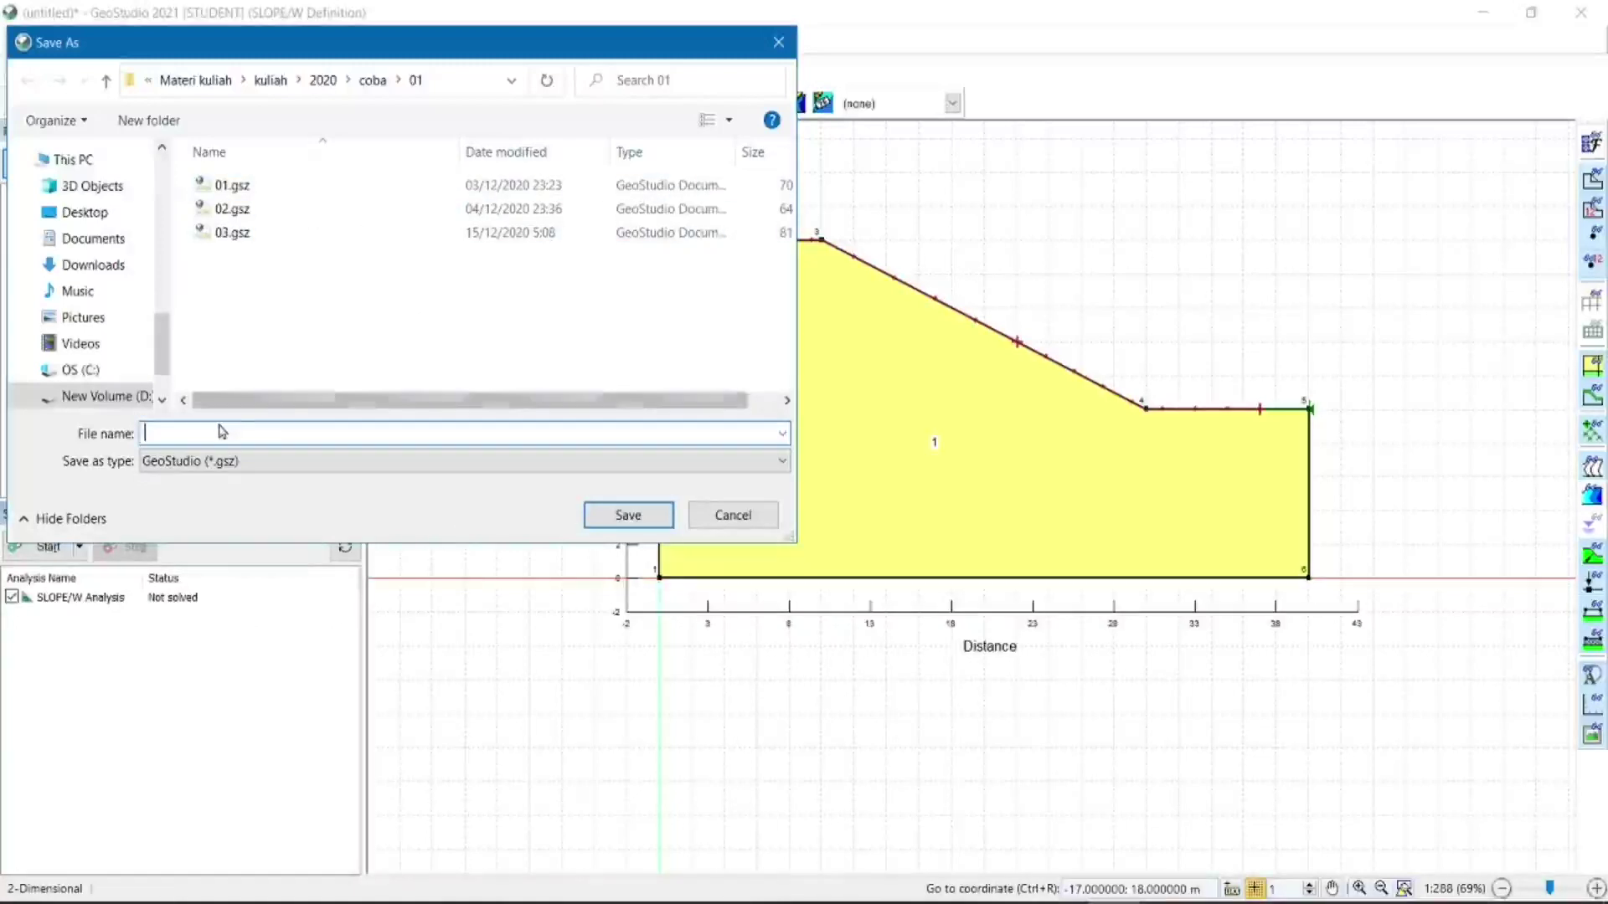
type("contoh01")
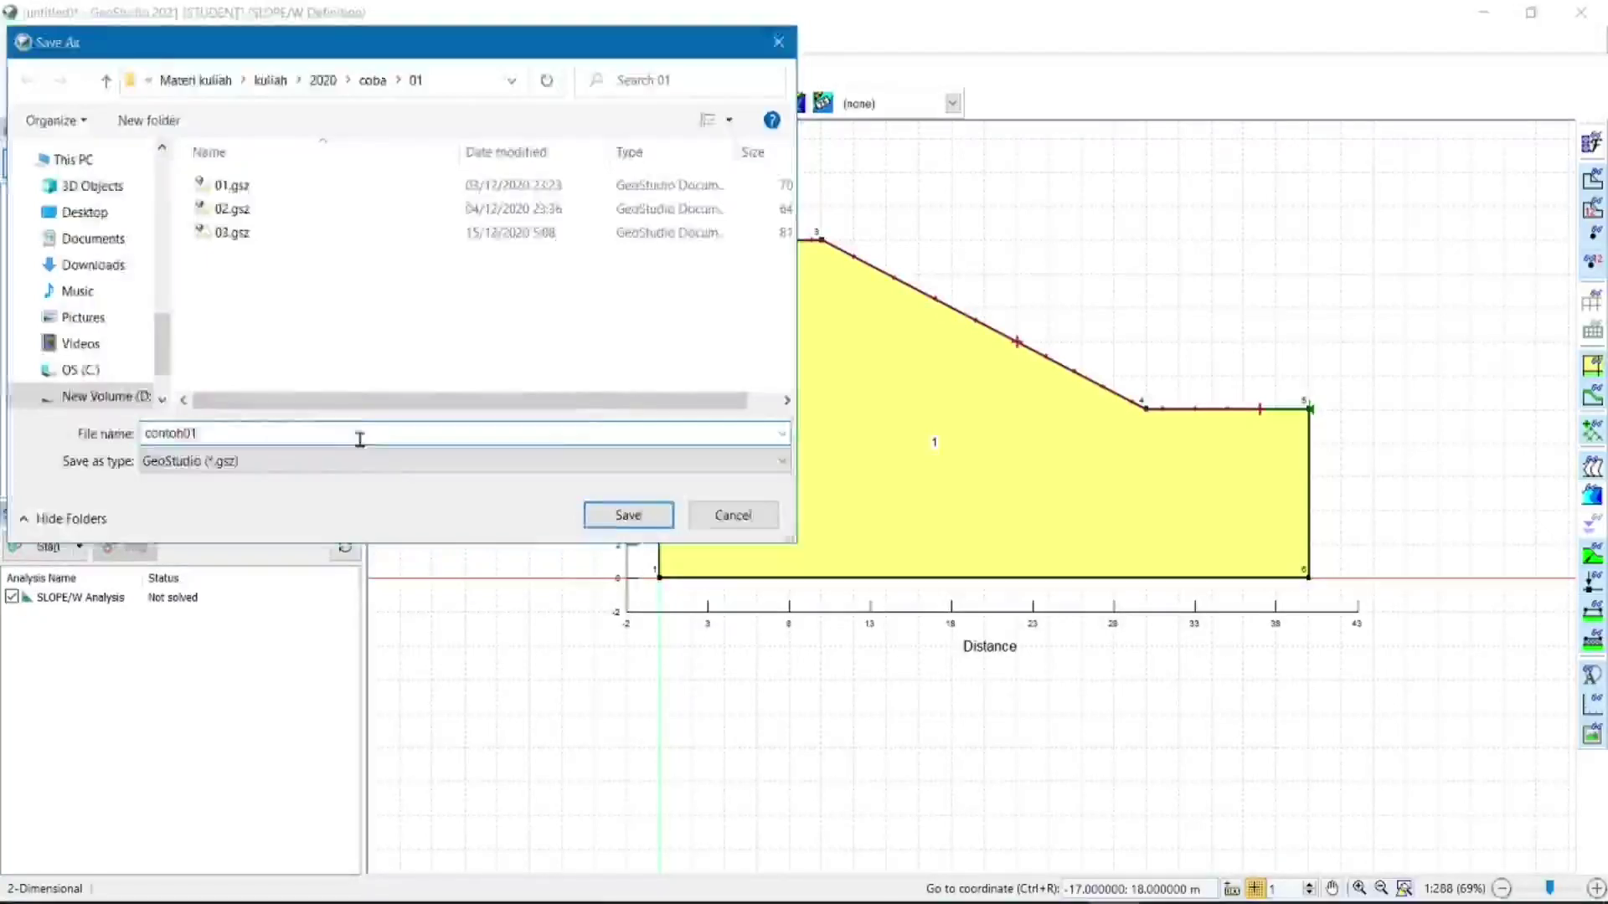
key("Return")
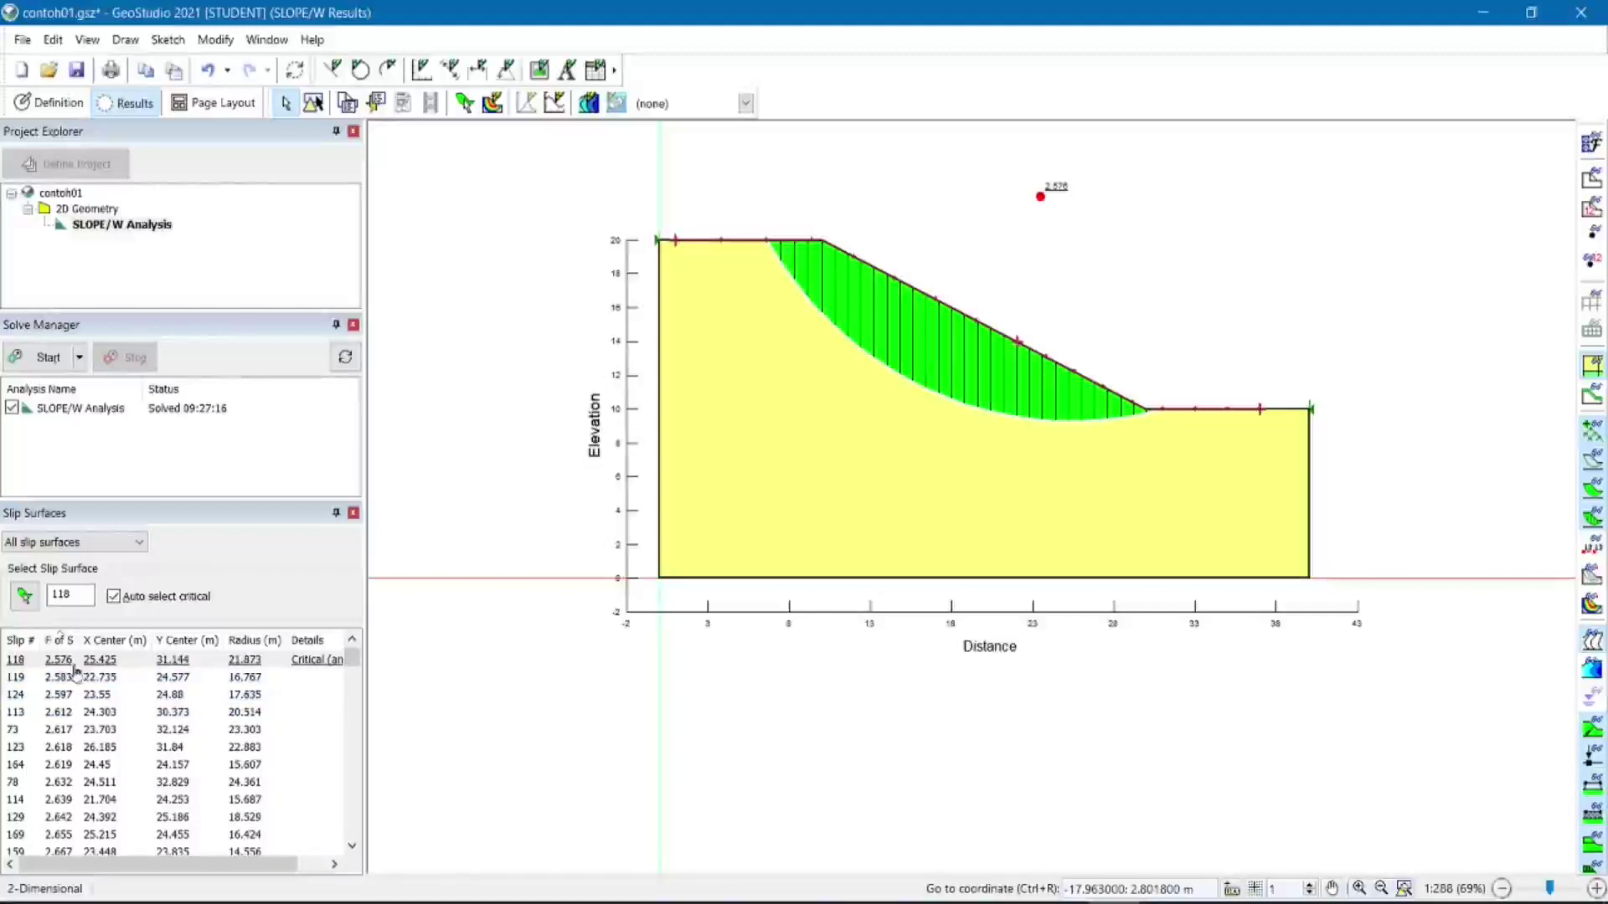
Review the slip surface results sorted by factor of safety and by slip number, and return to the definition view.
left_click(57, 641)
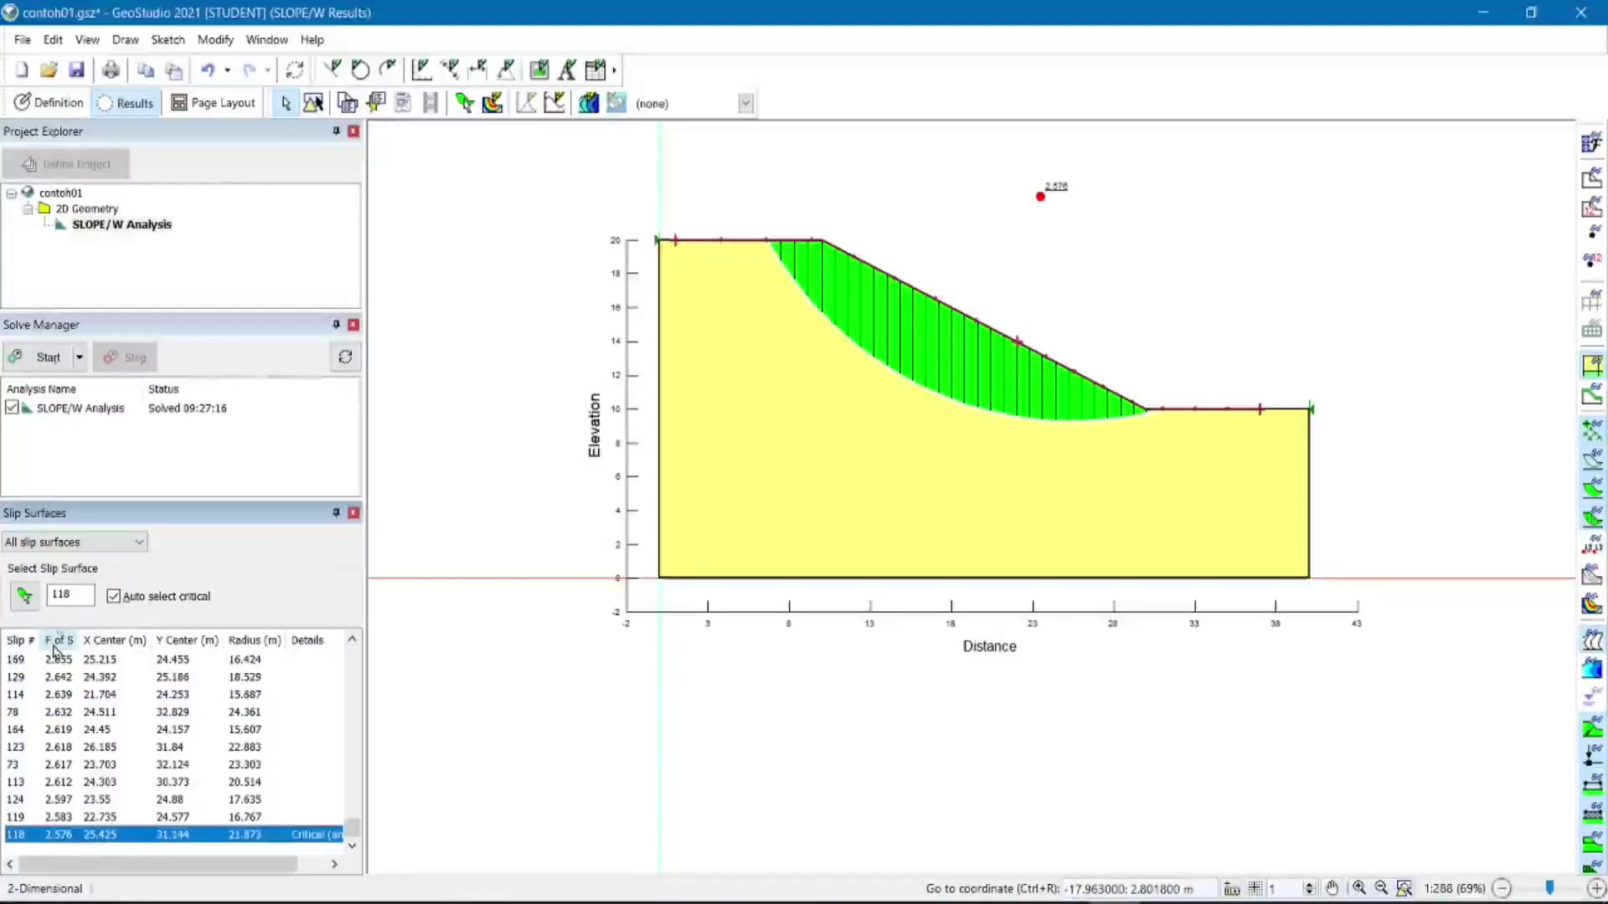
left_click(56, 641)
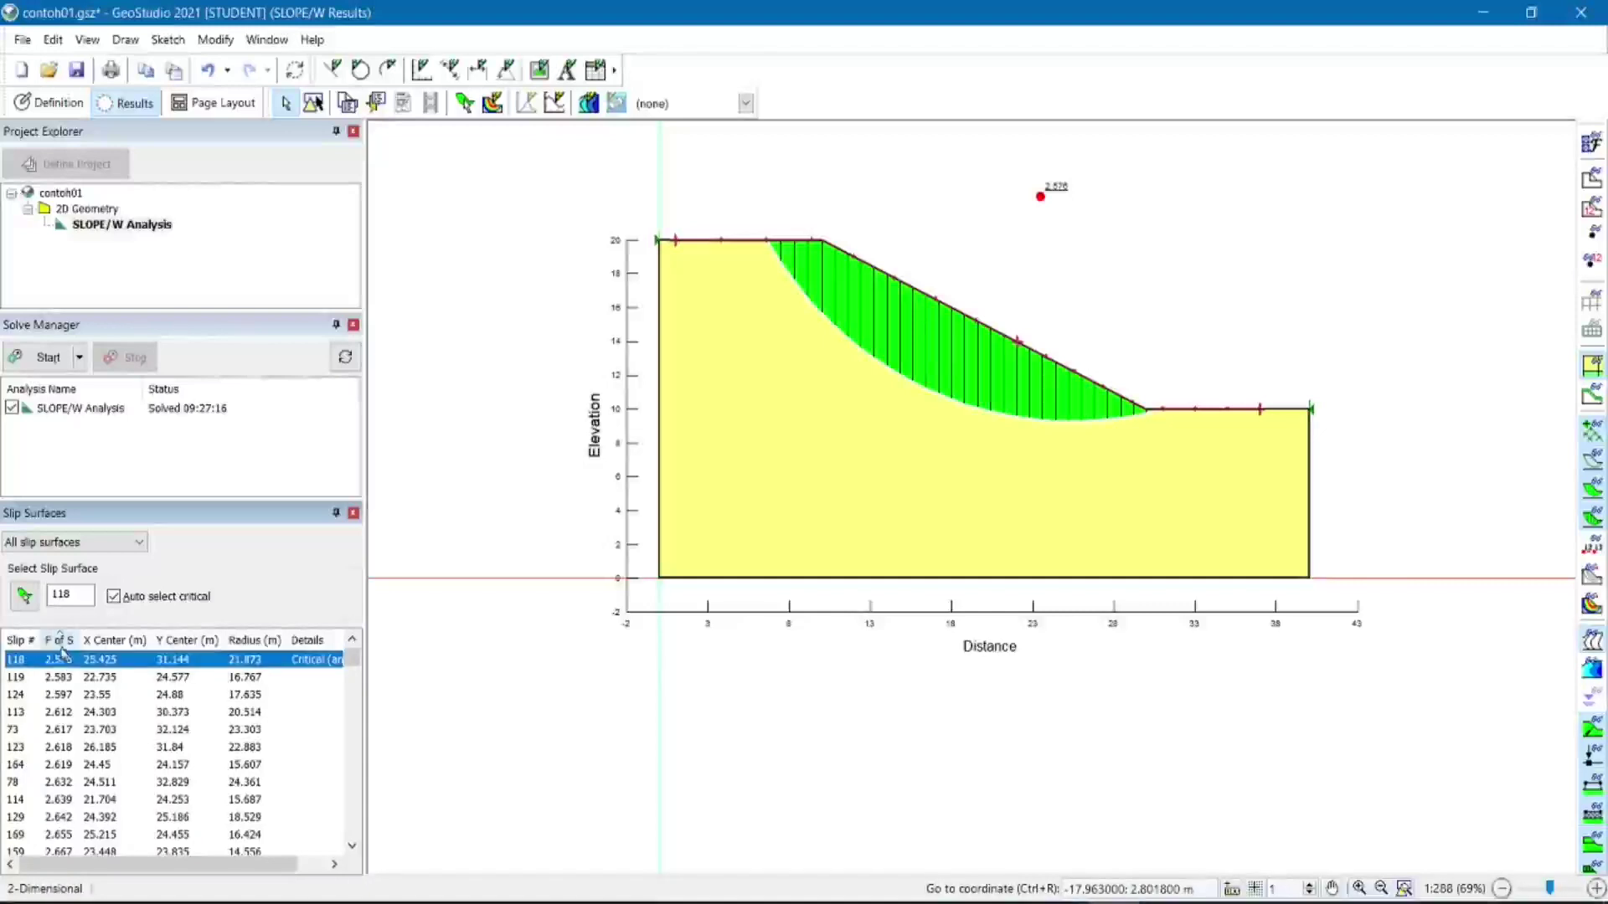
left_click(18, 642)
scroll(24, 646, "up", 5)
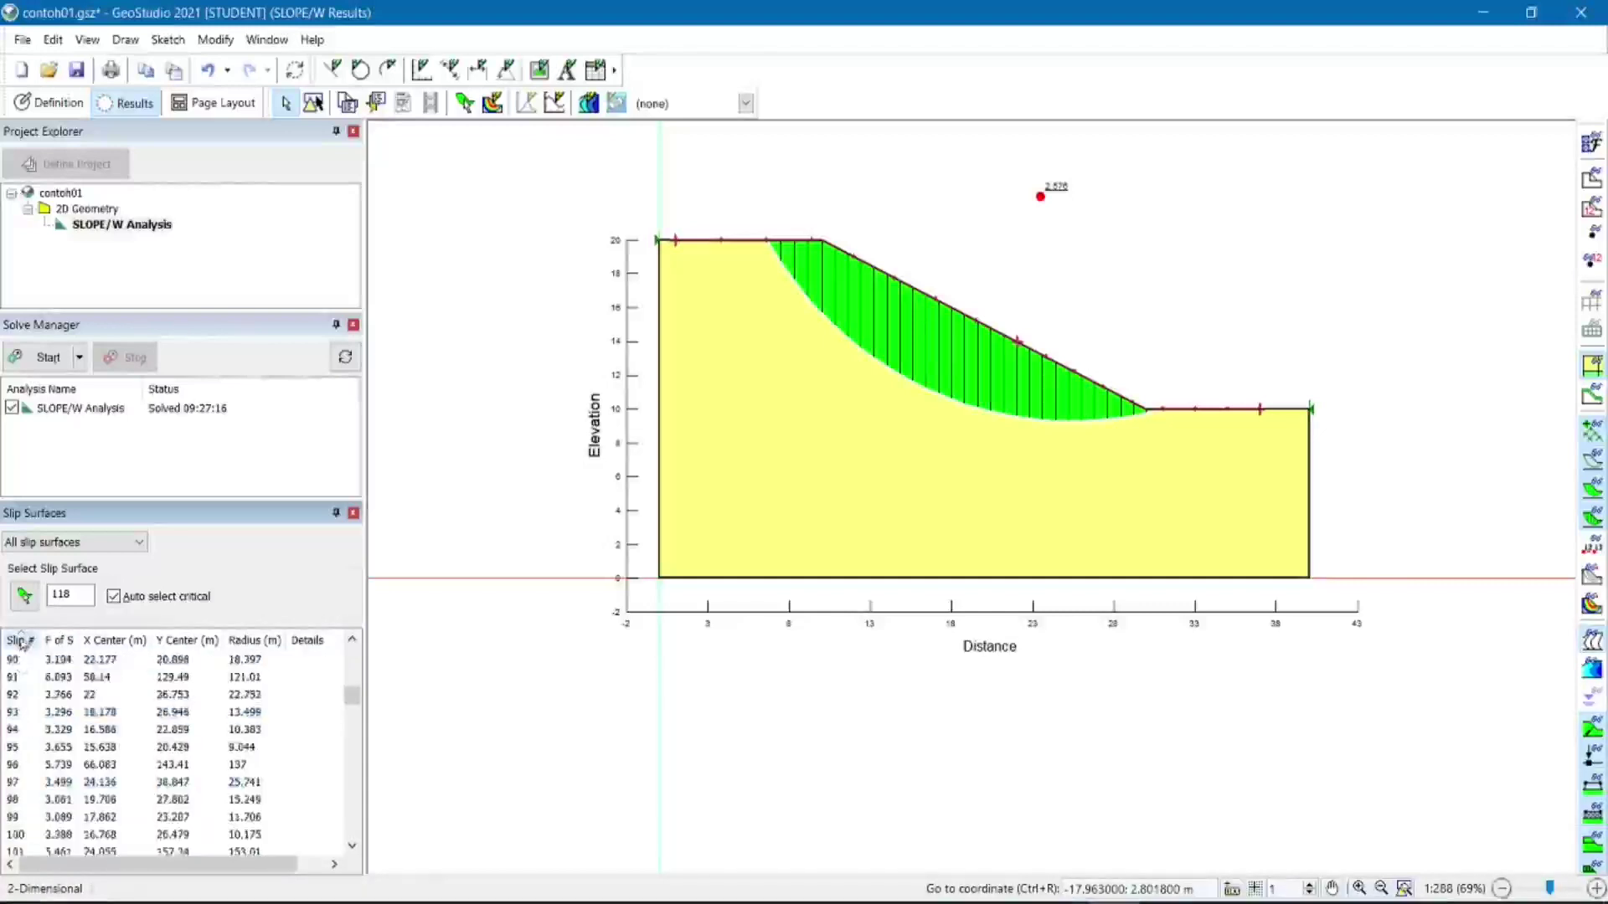
scroll(23, 647, "up", 20)
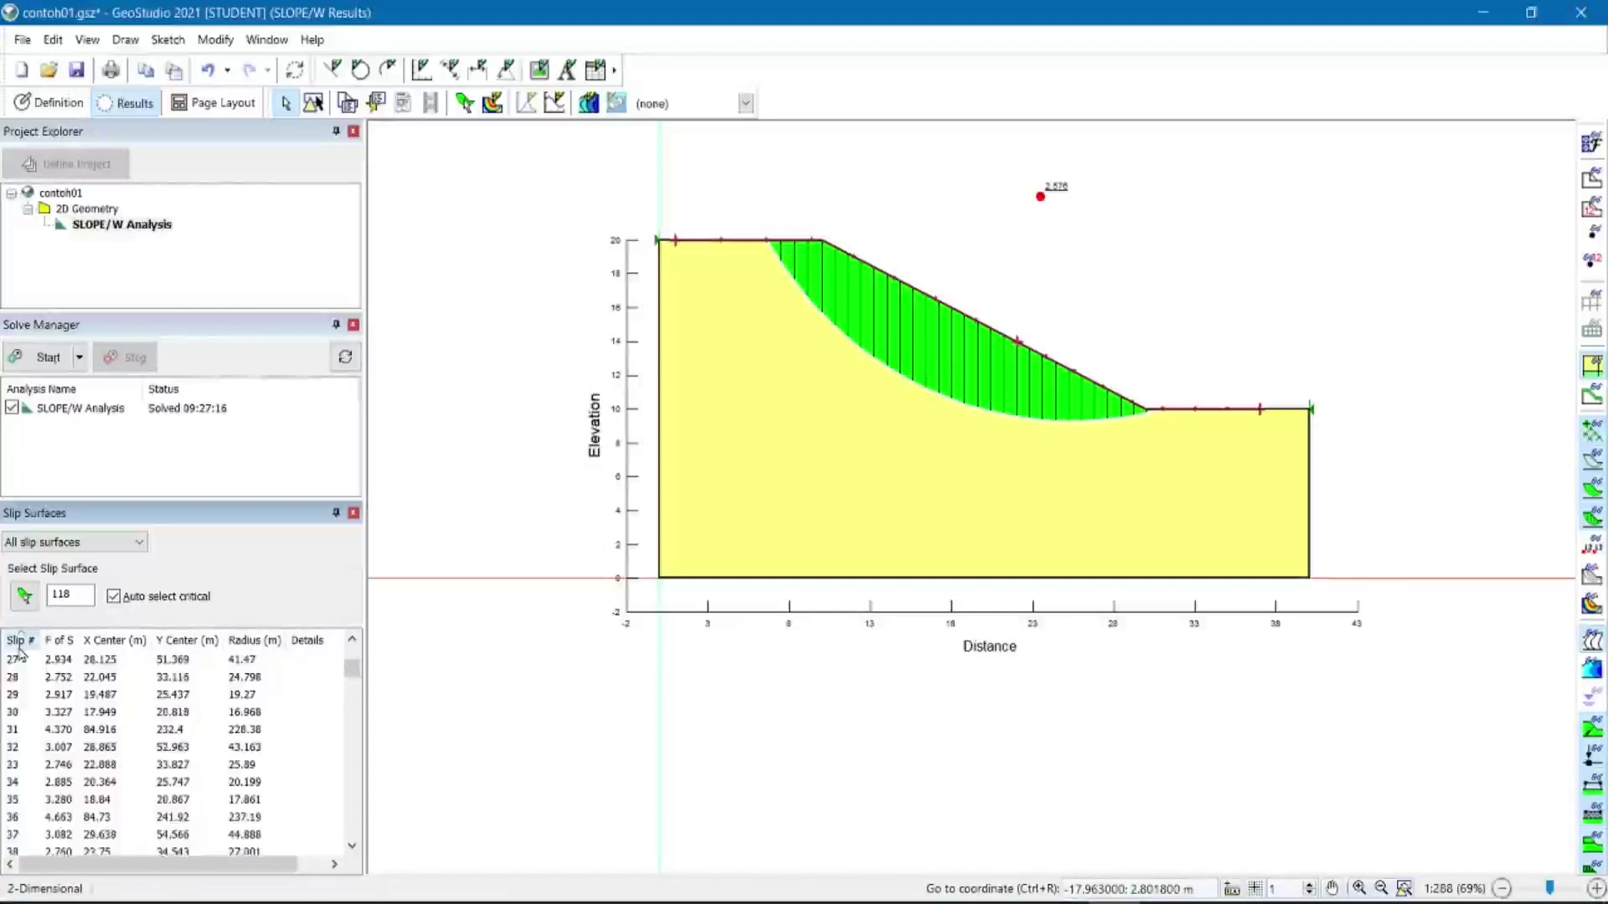
scroll(21, 654, "up", 3)
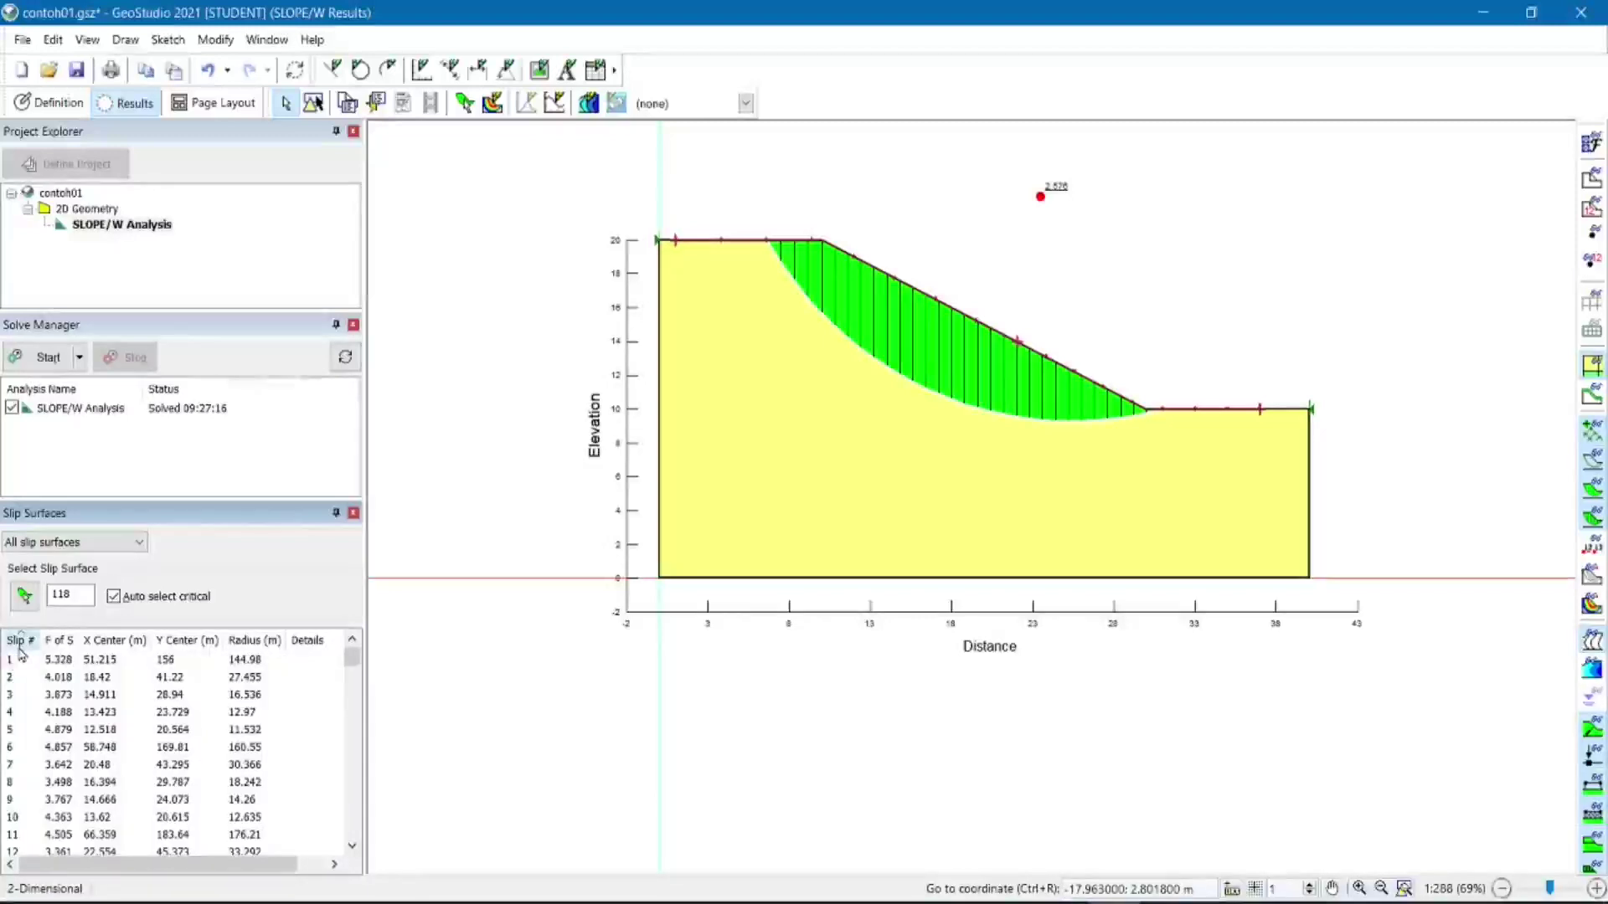
left_click(58, 641)
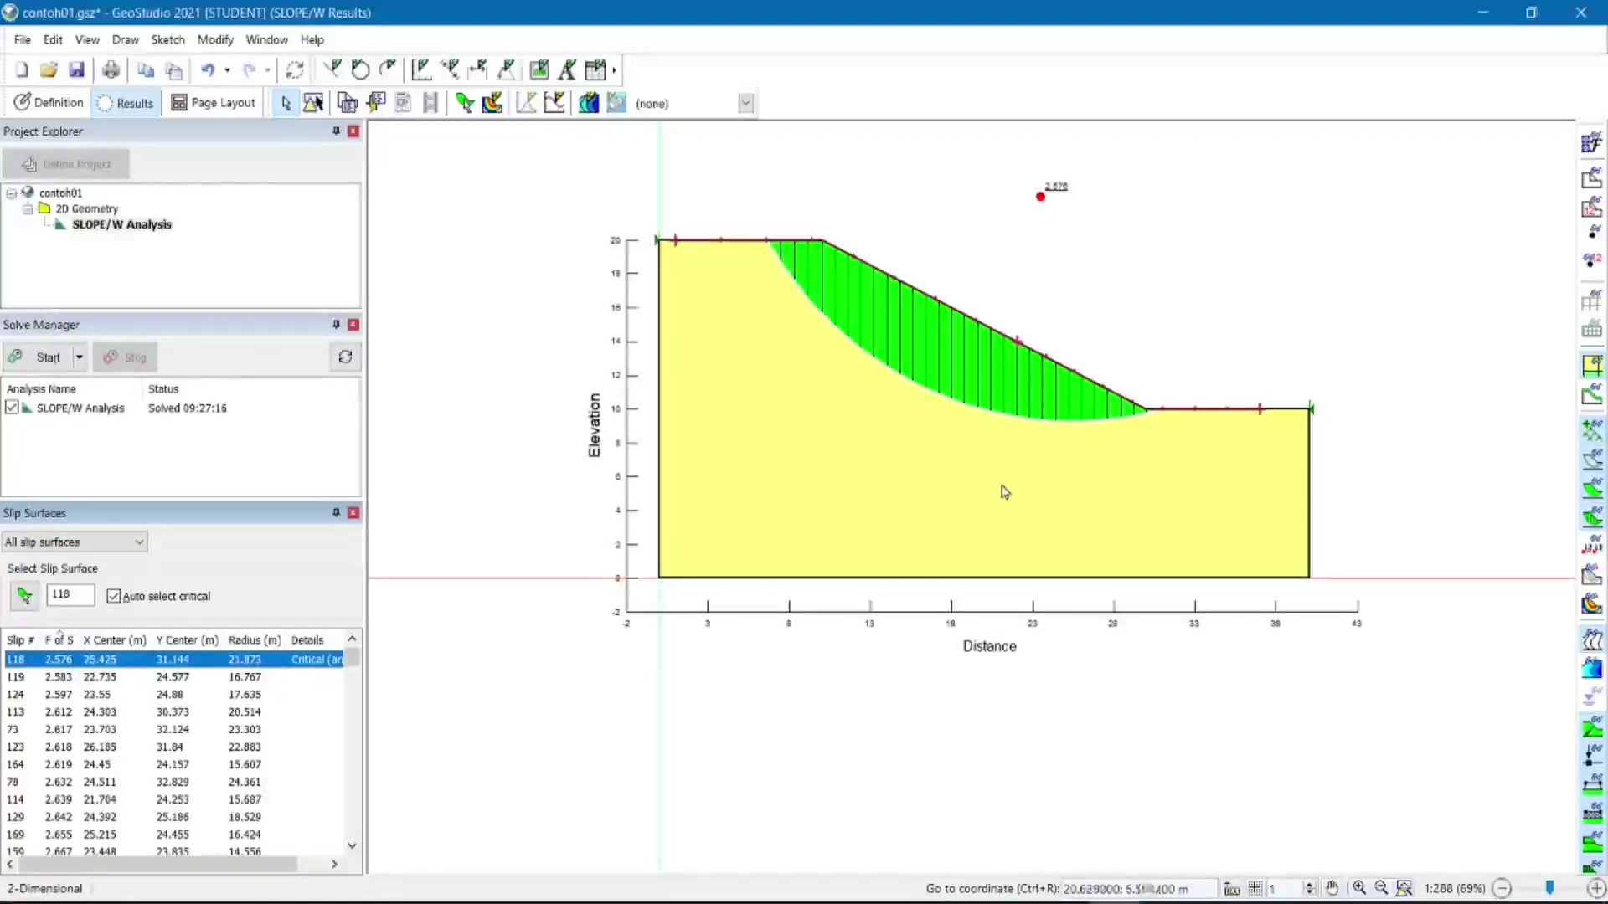
left_click(41, 109)
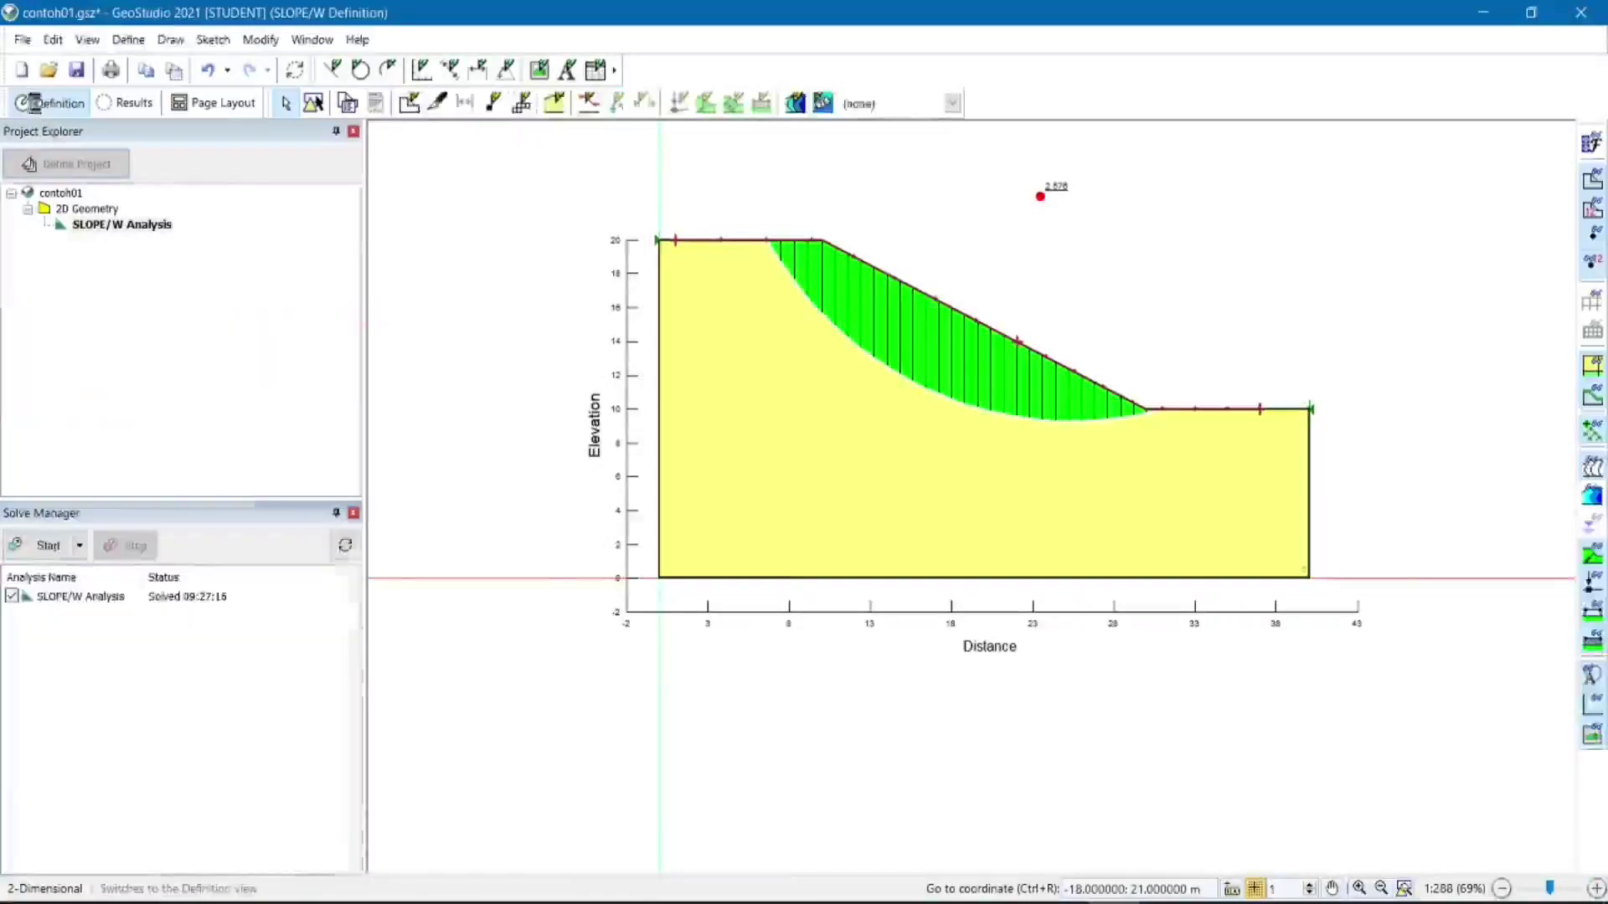
Compare the slope's definition view with its solved results, finishing in the results view.
left_click(124, 104)
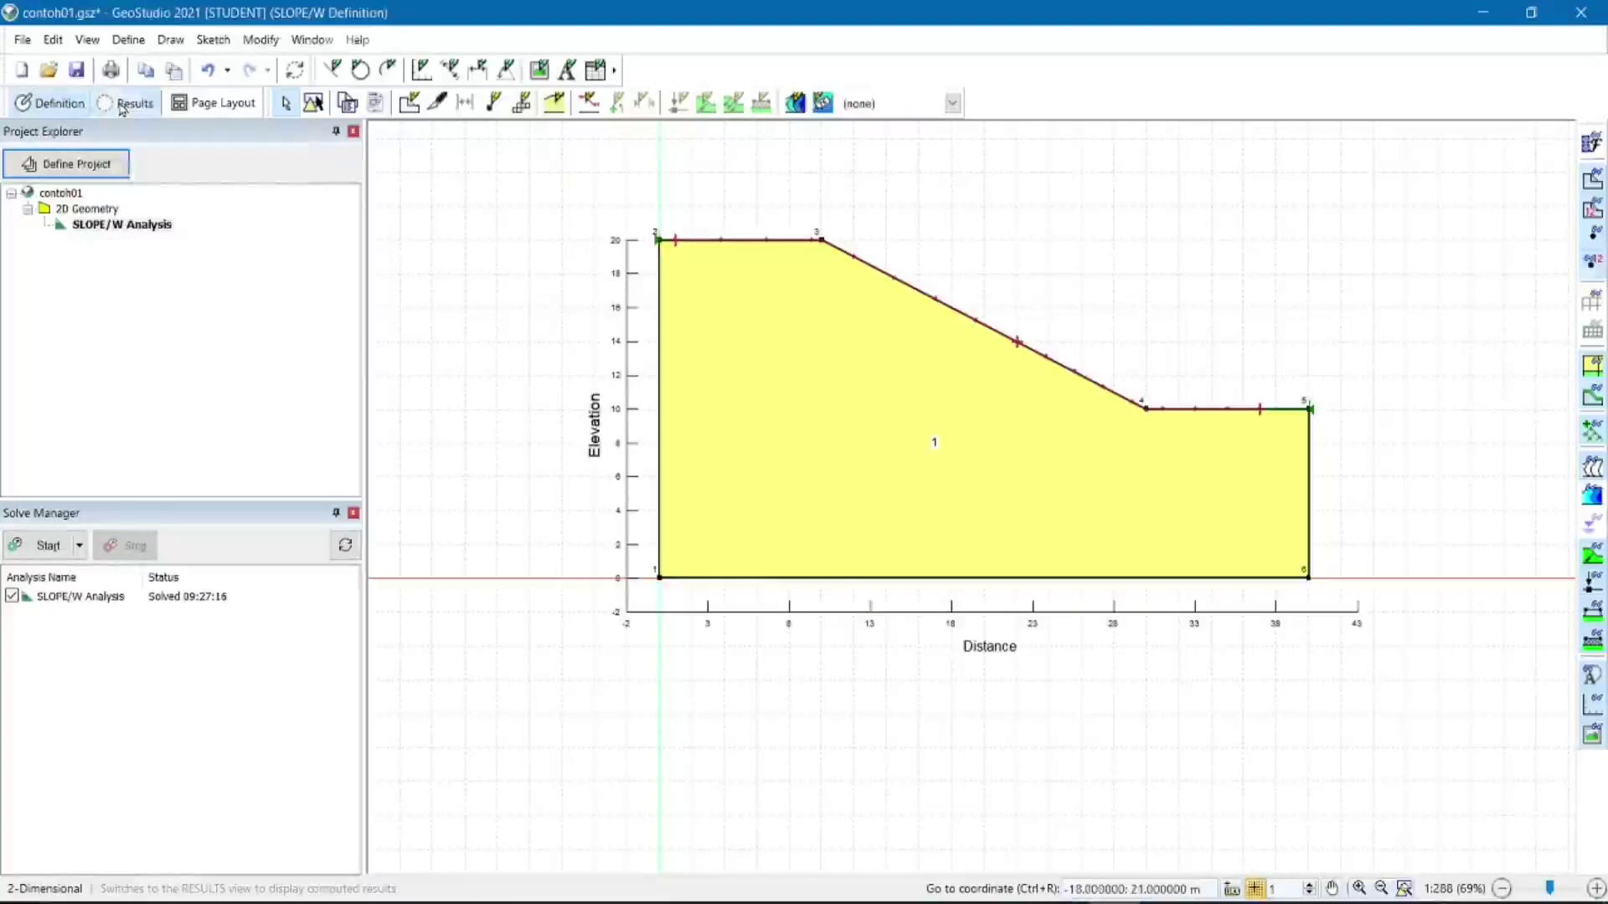
left_click(32, 111)
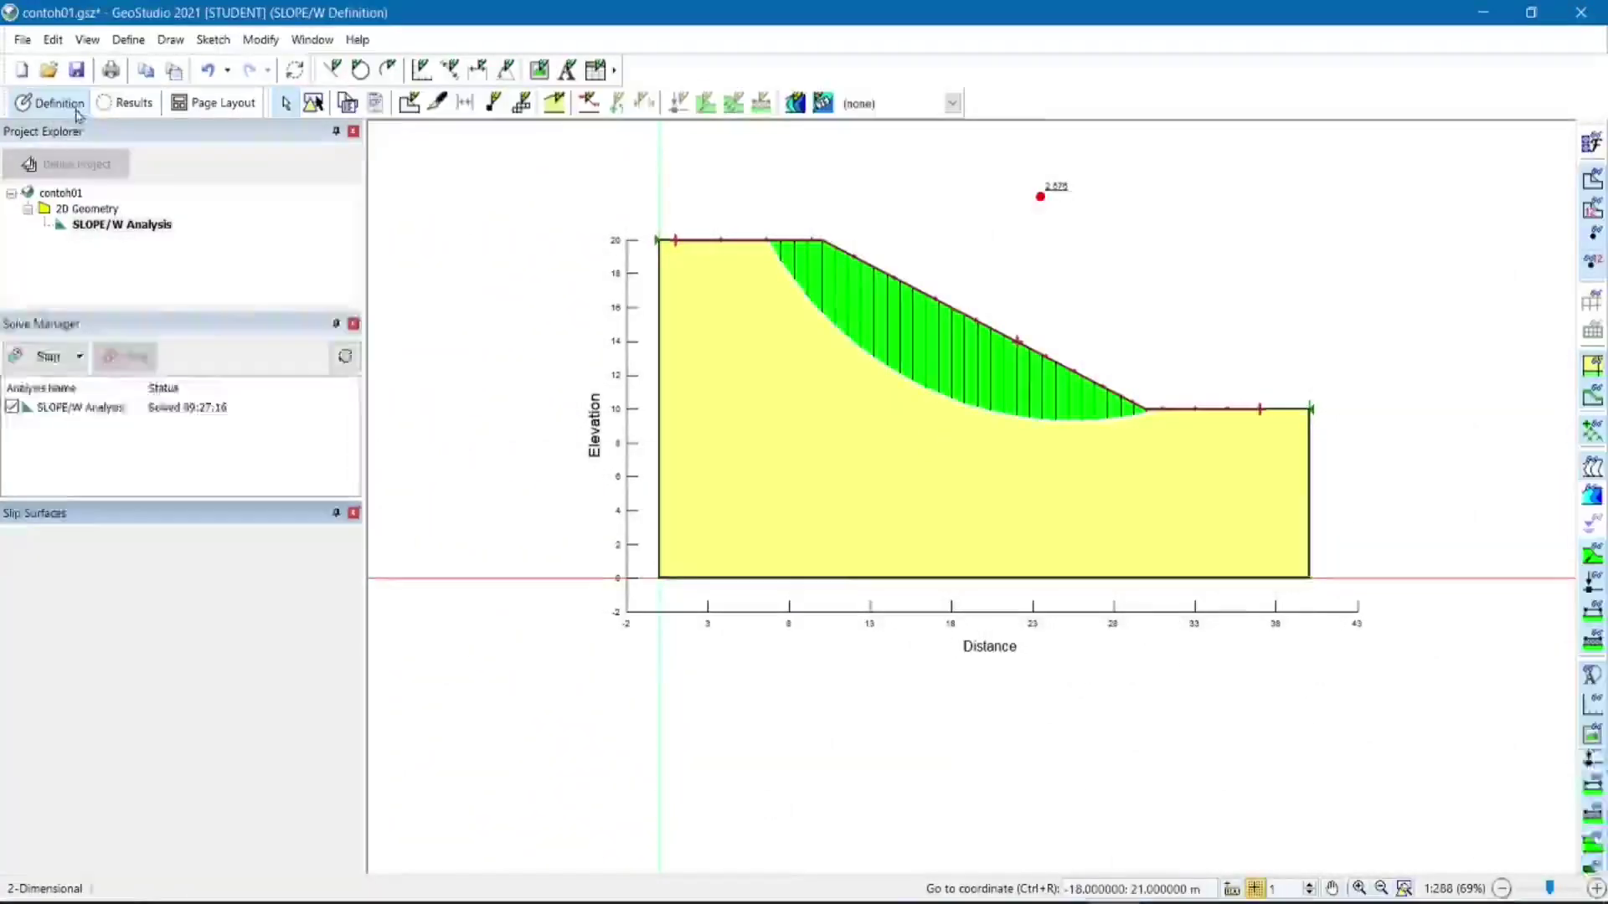
left_click(129, 104)
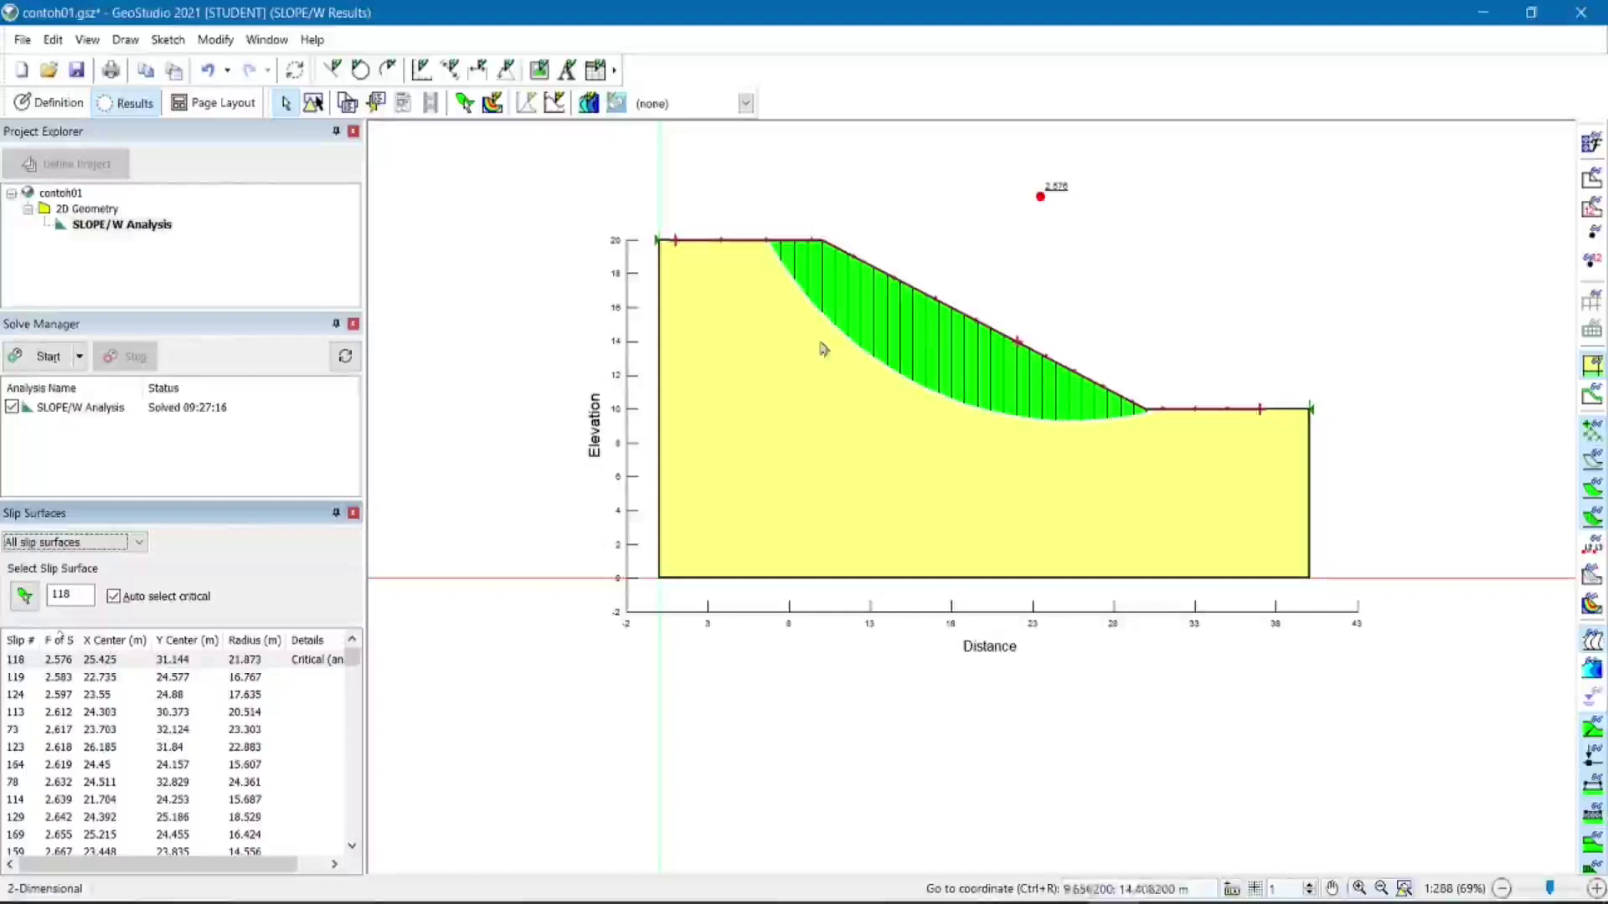
Show all slip surfaces through the slip surface color map settings, keeping the critical surface highlighted and contour lines enabled.
left_click(493, 104)
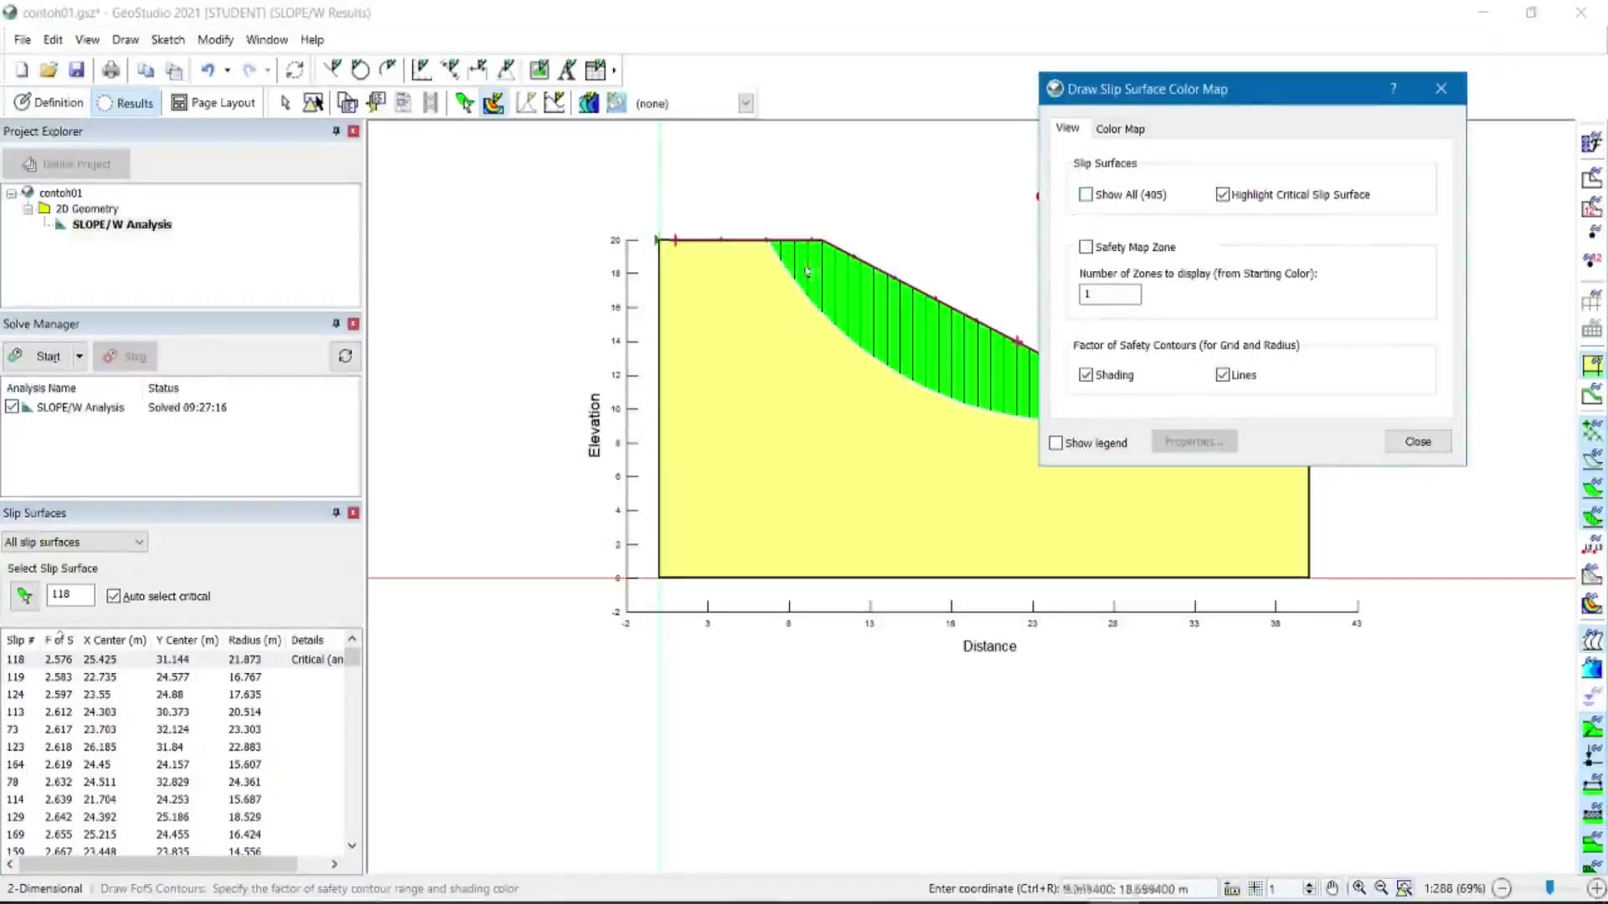
left_click_drag(1189, 98, 1263, 10)
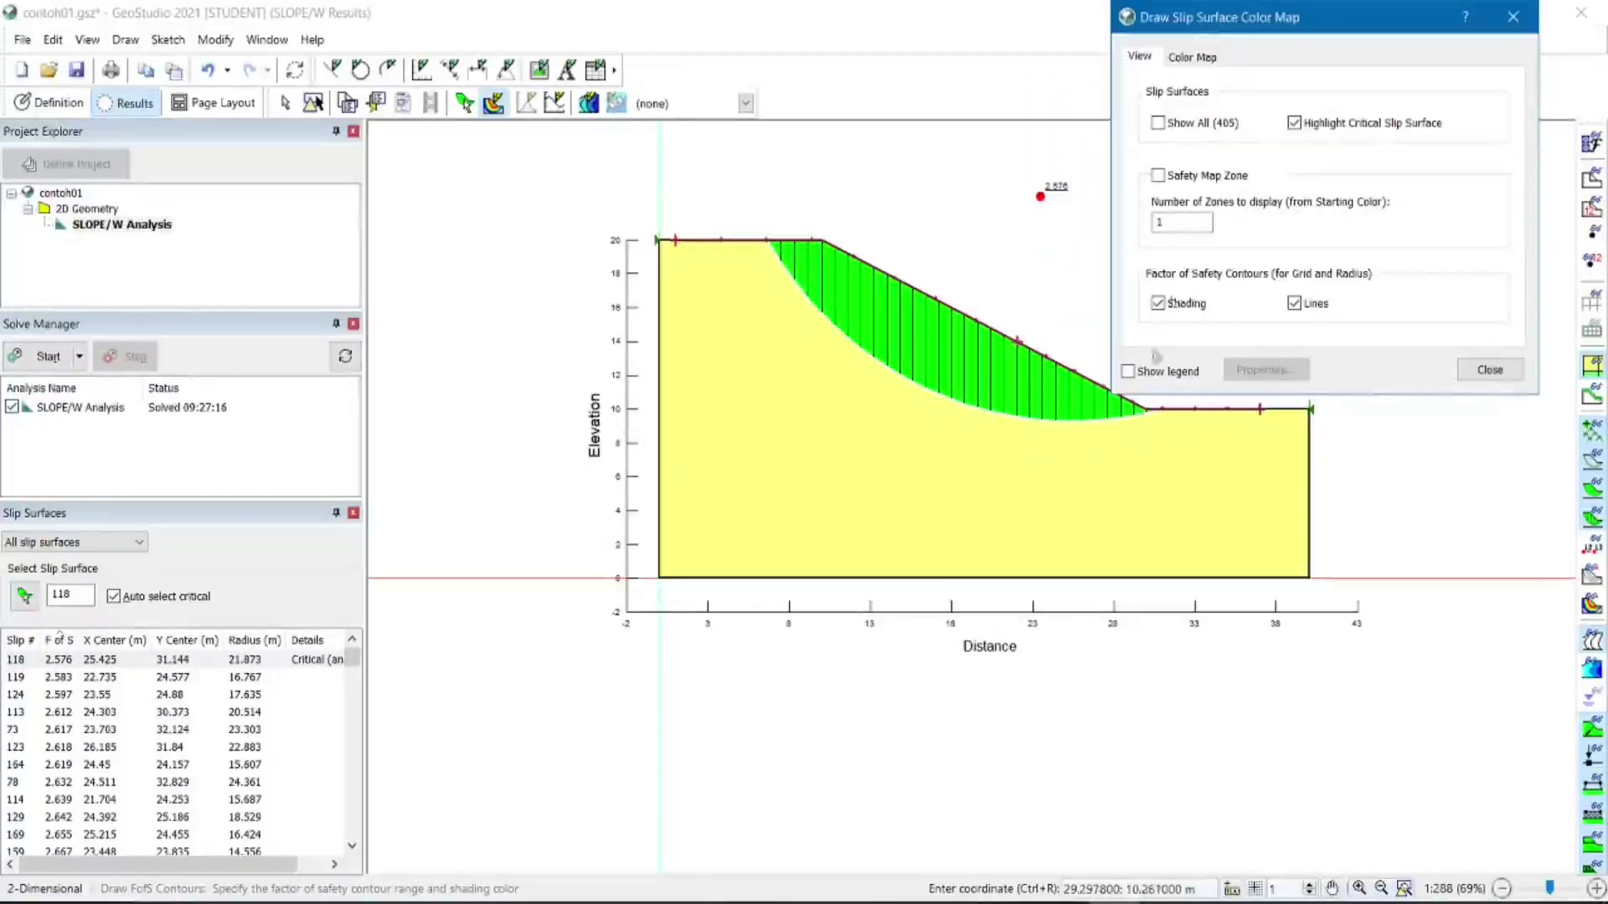
left_click(1160, 124)
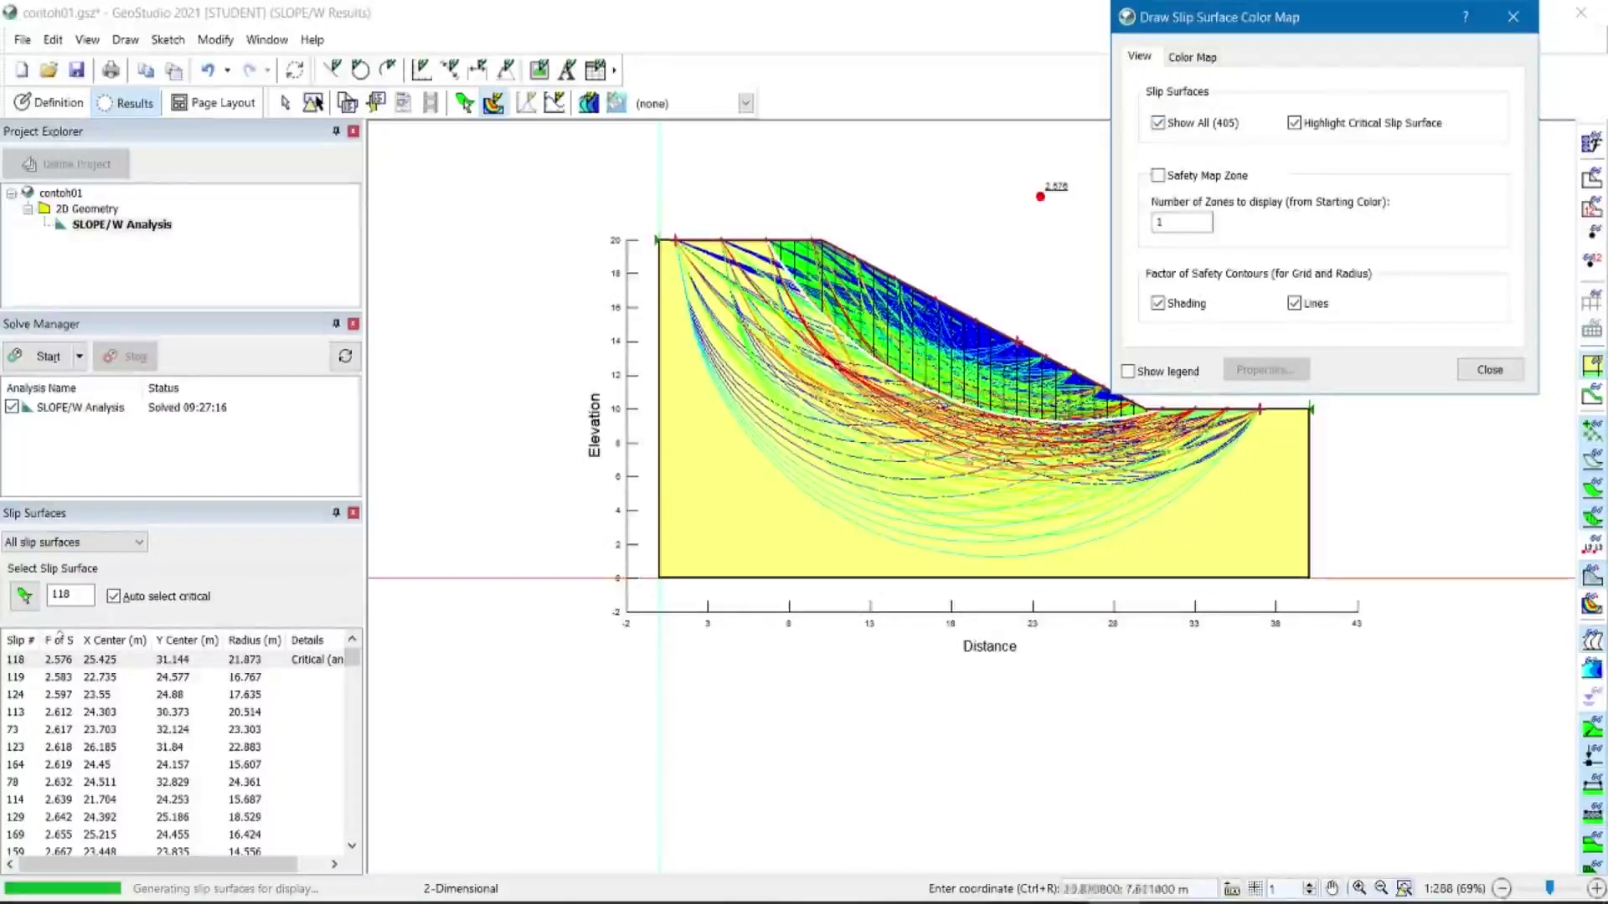
left_click(996, 409)
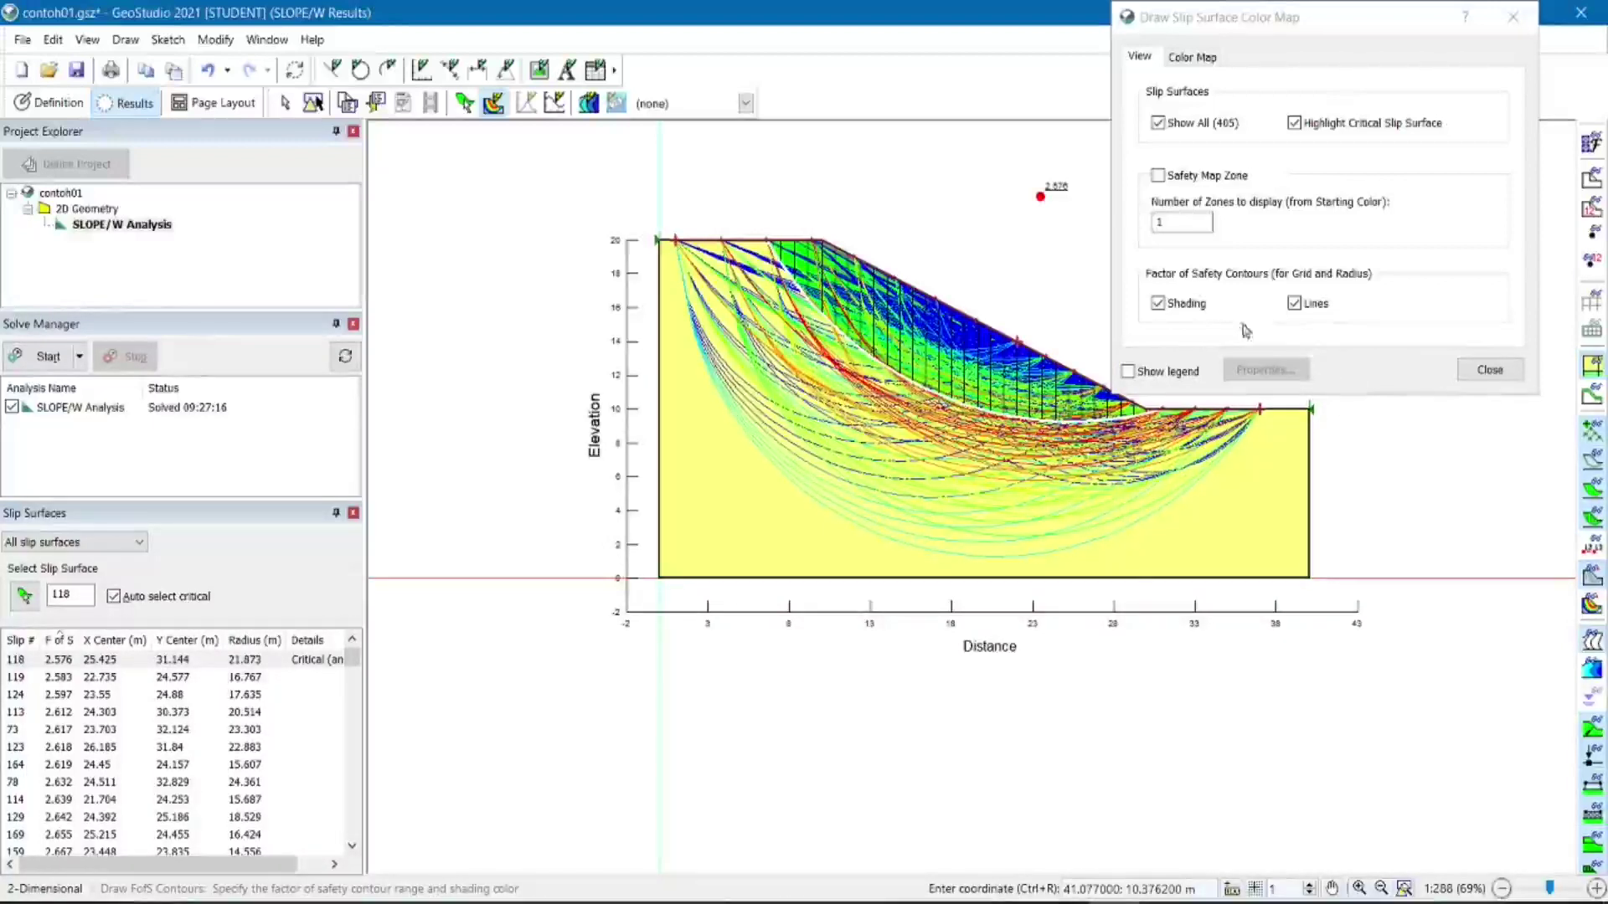
left_click(1296, 306)
left_click(1295, 305)
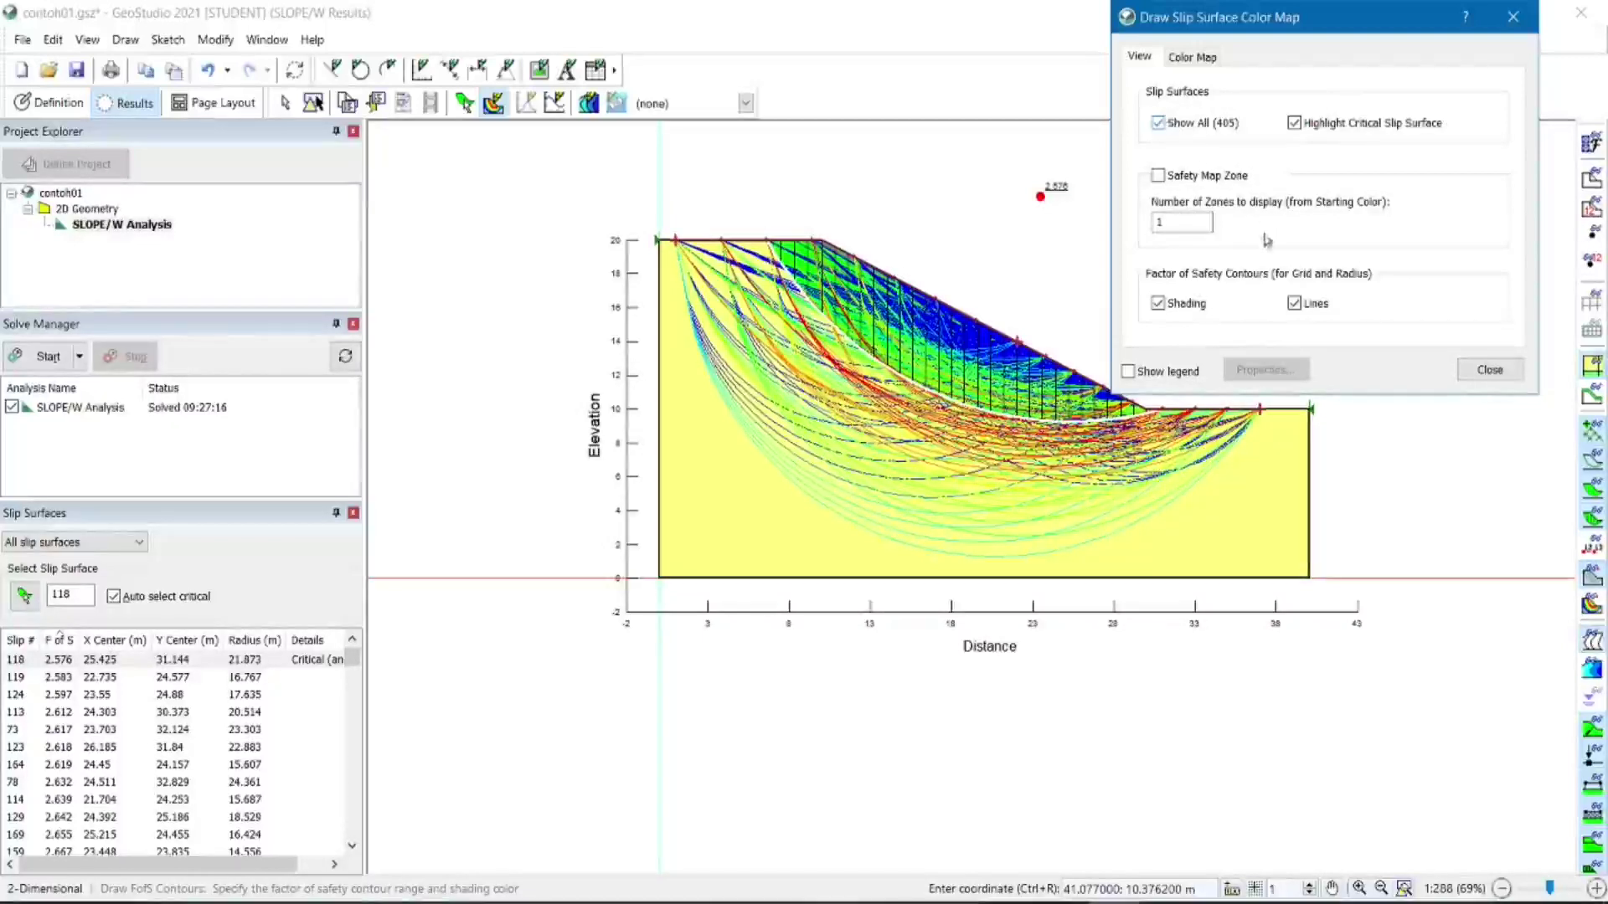
Enable the safety map zone in the slip surface color map and set the number of zones to display to 10.
left_click(1158, 176)
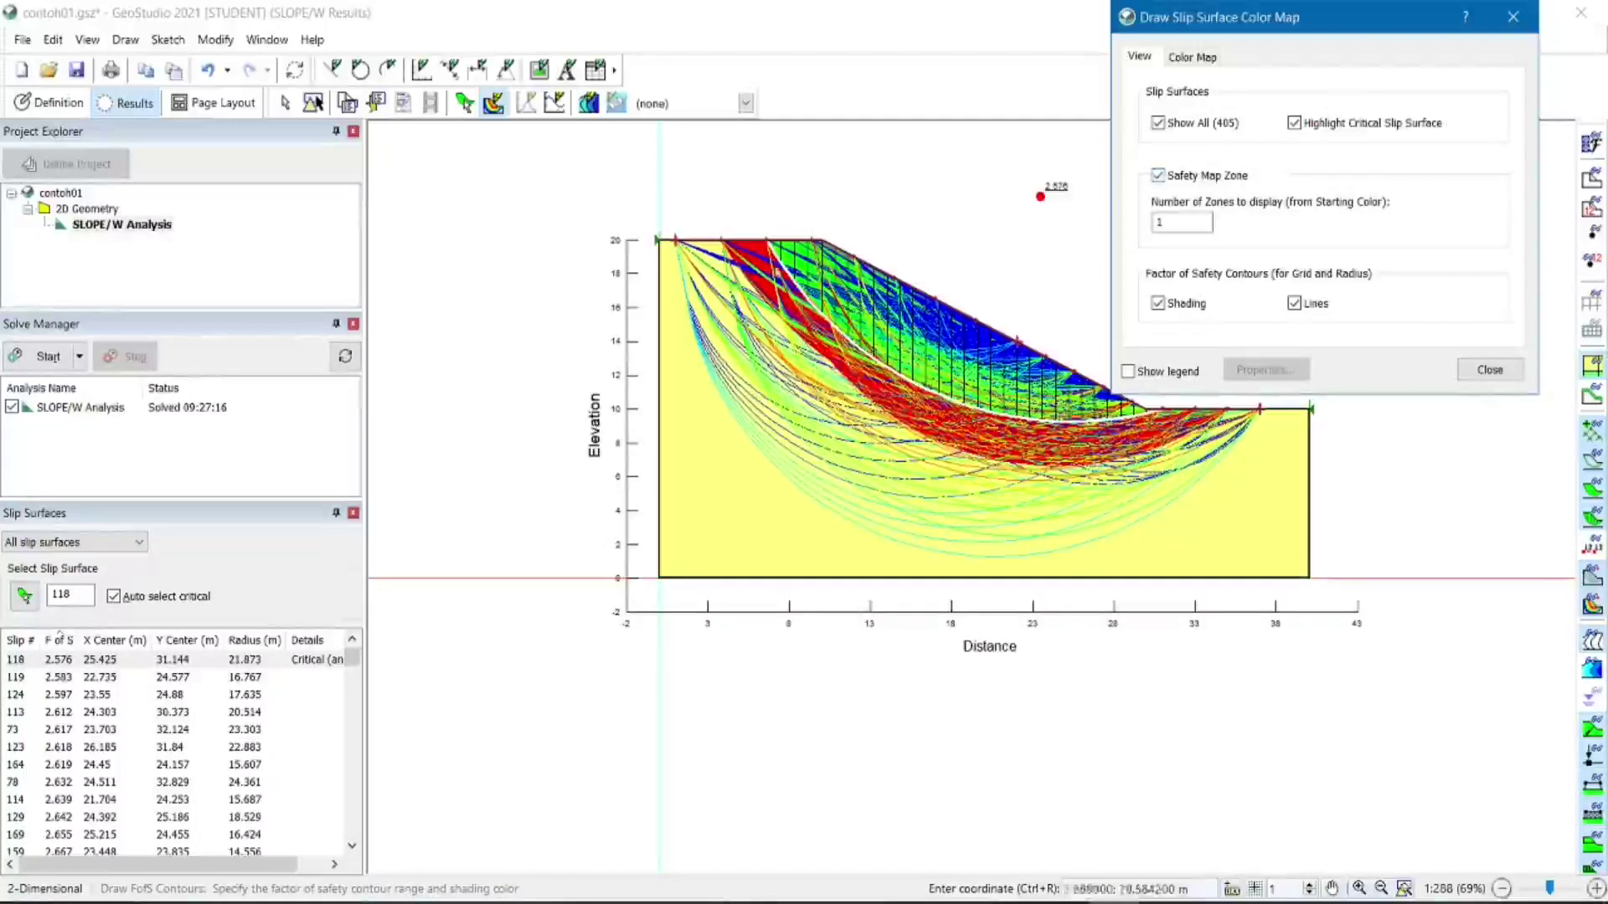
left_click(1170, 221)
double_click(1169, 221)
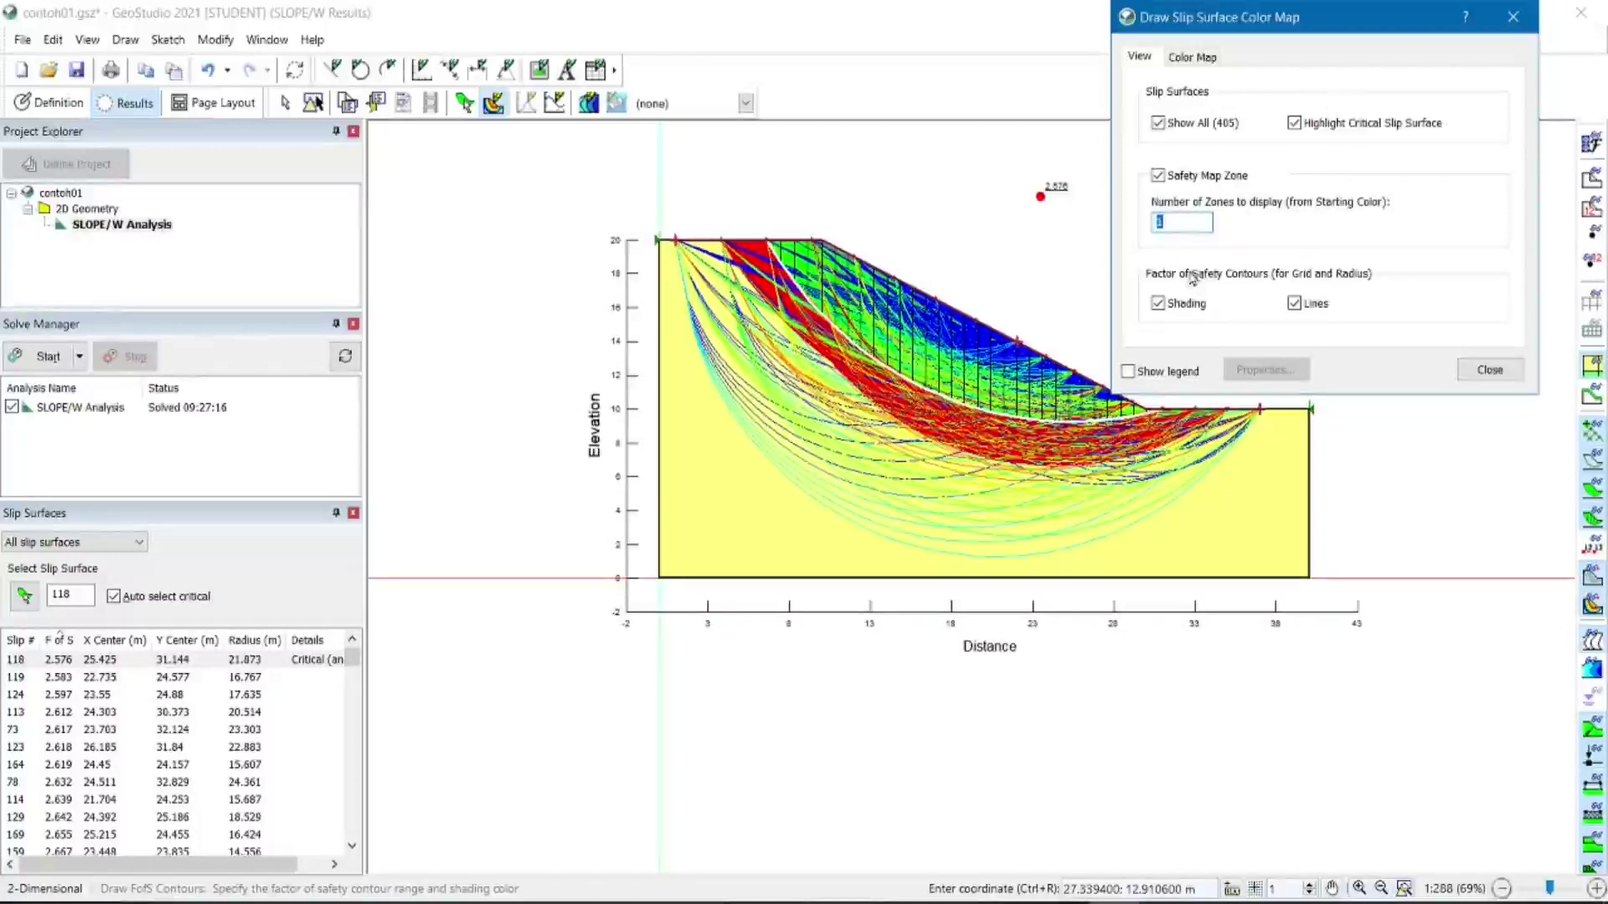
type("10")
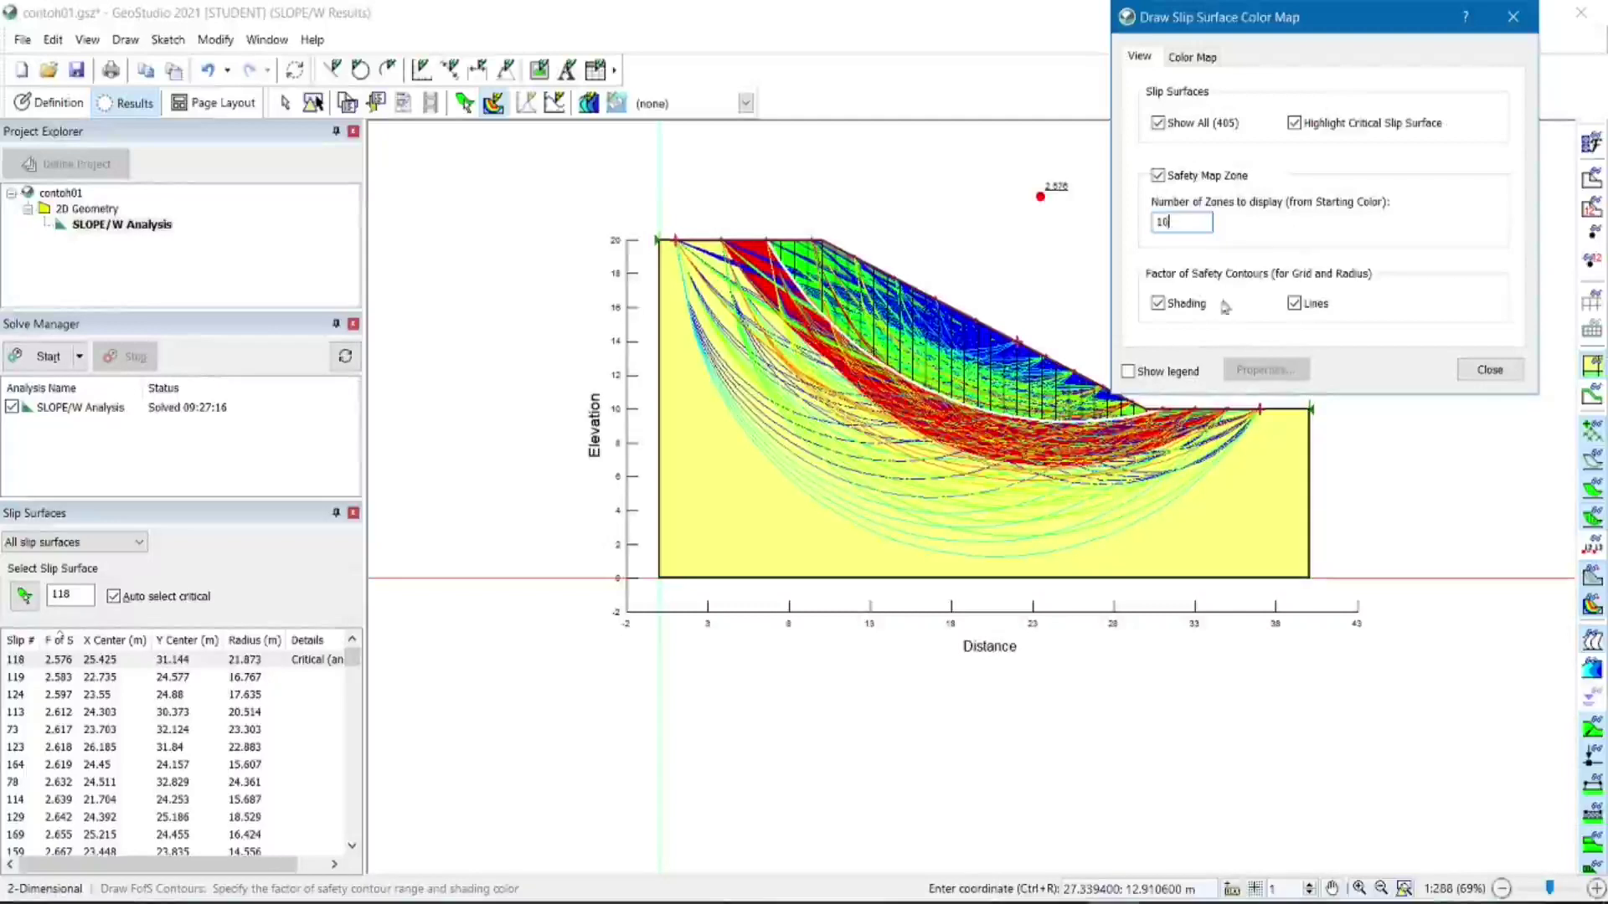
left_click(1159, 175)
left_click(1158, 176)
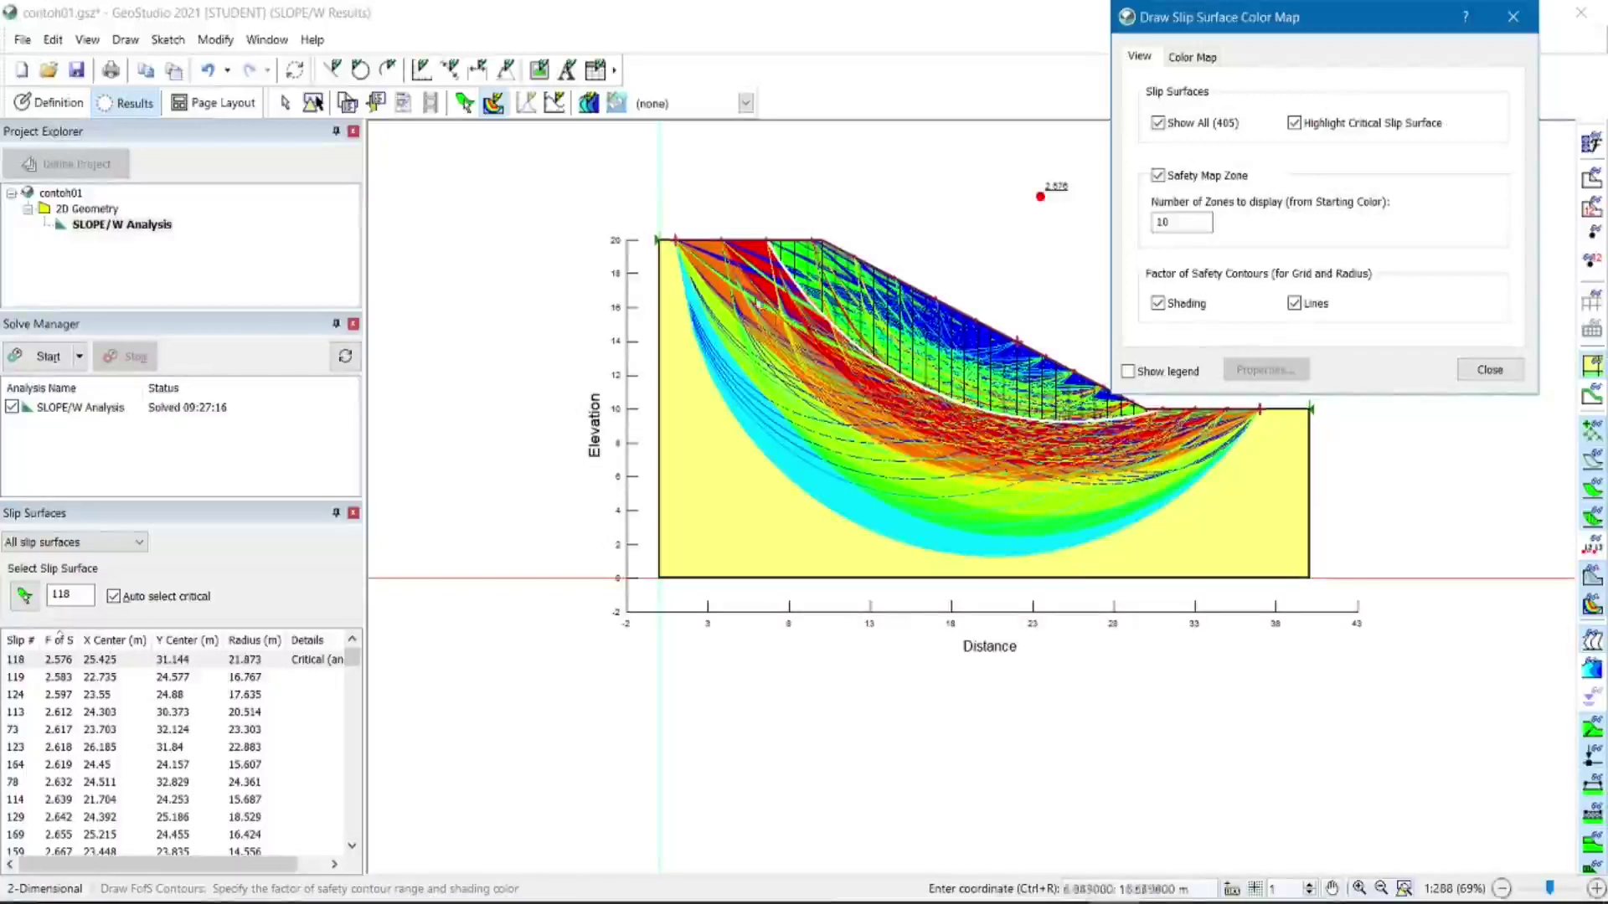
Review the color map's increment and number of colors, show the factor of safety legend, and finish the color map settings.
left_click(1191, 56)
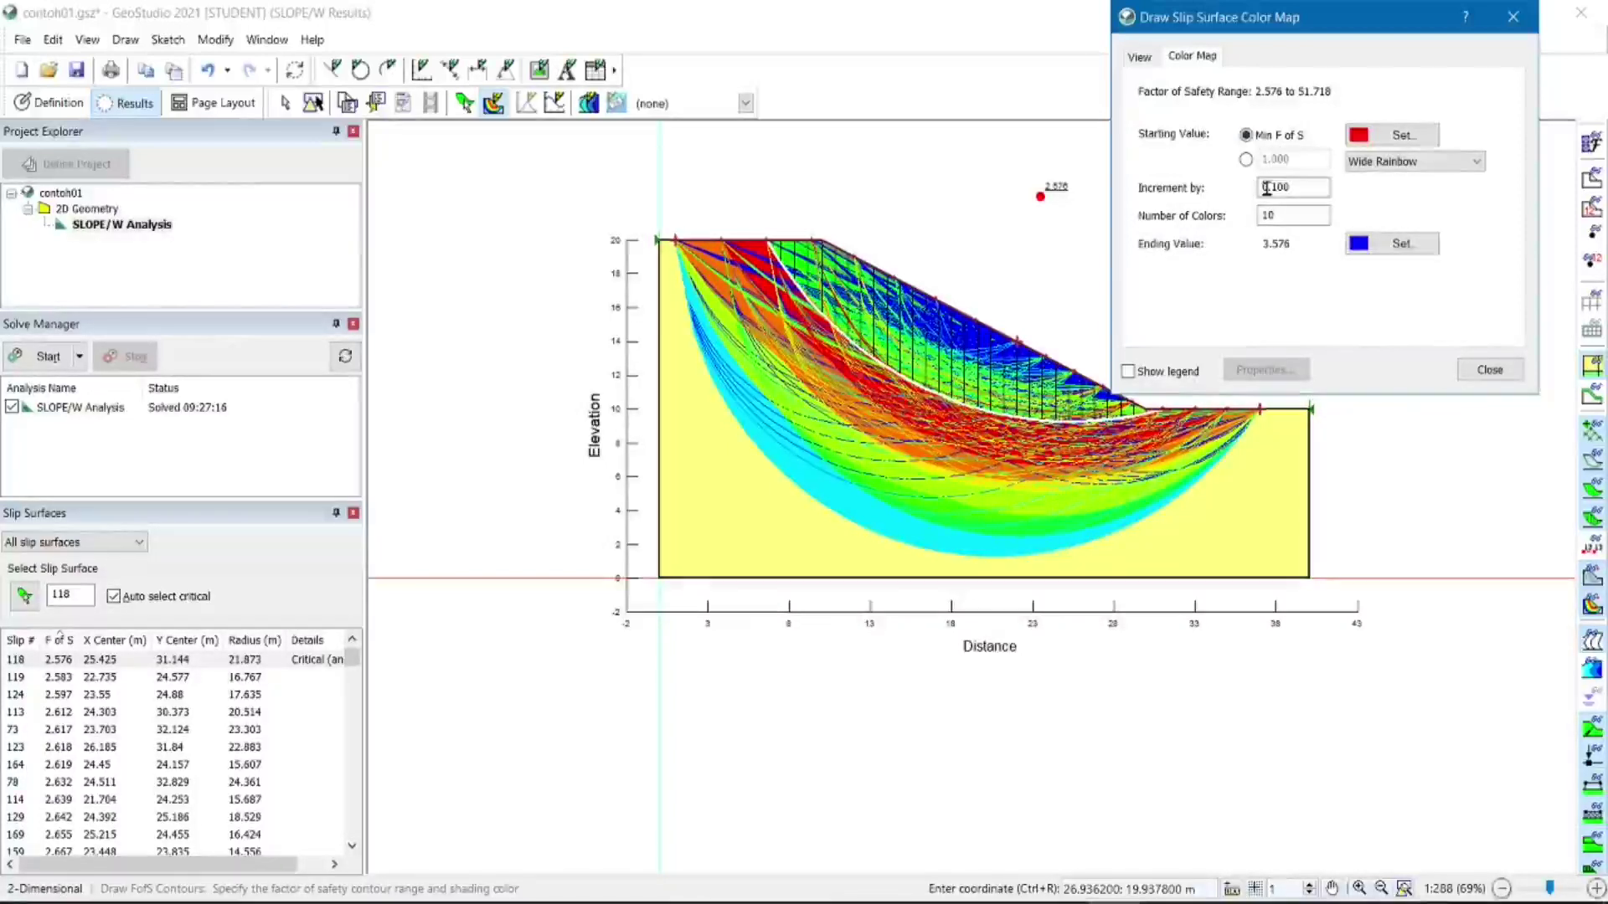
left_click_drag(1294, 188, 1255, 225)
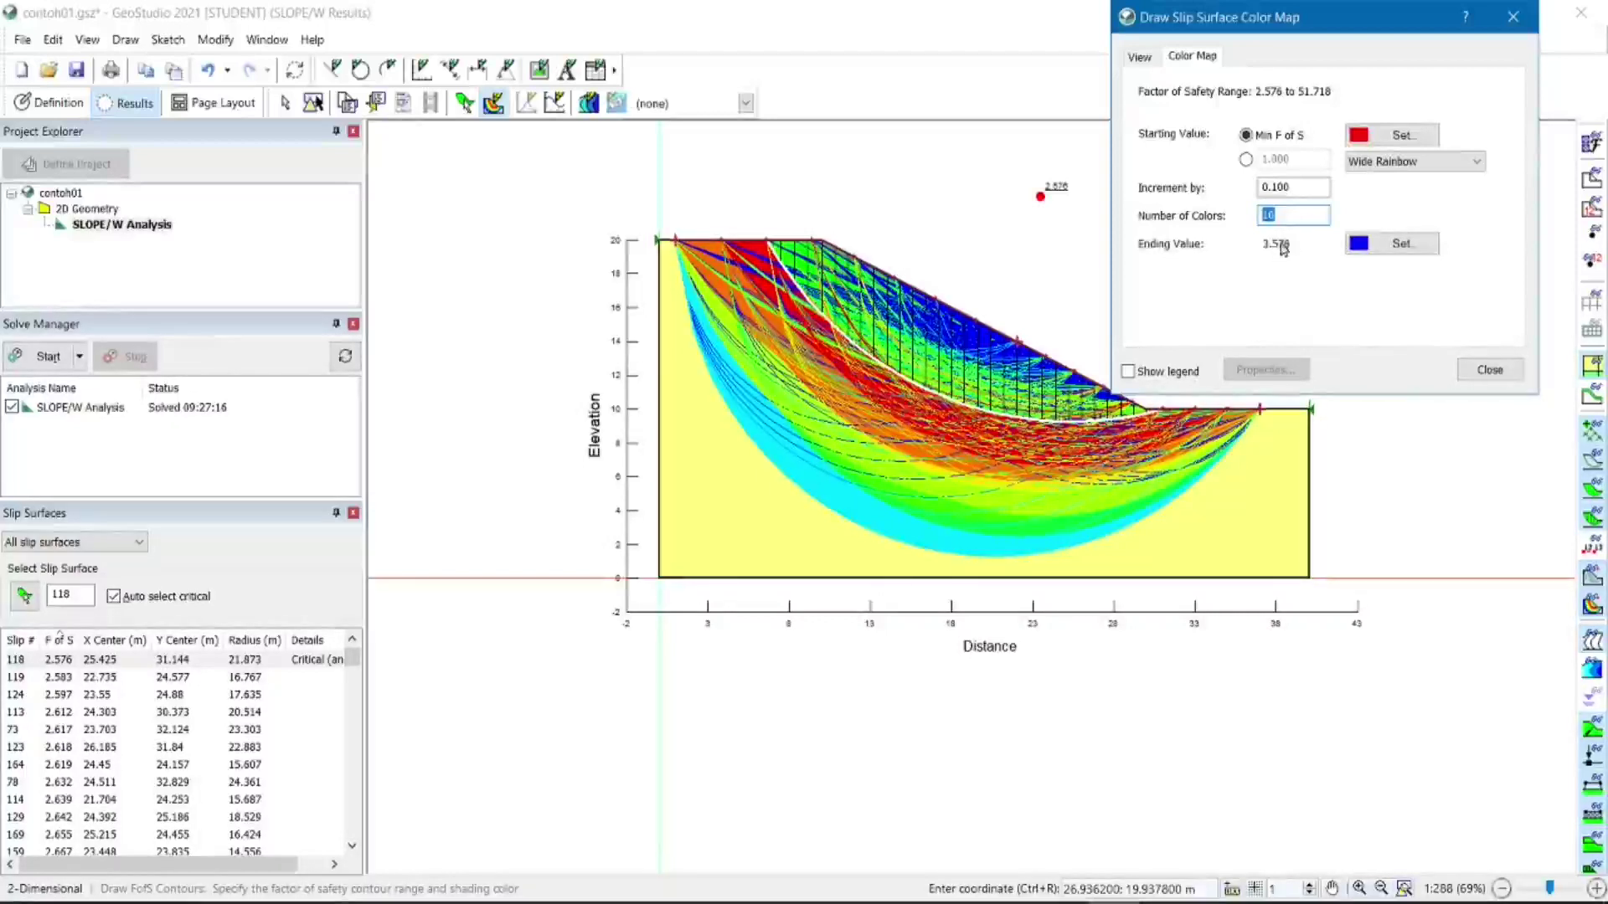
left_click(1128, 372)
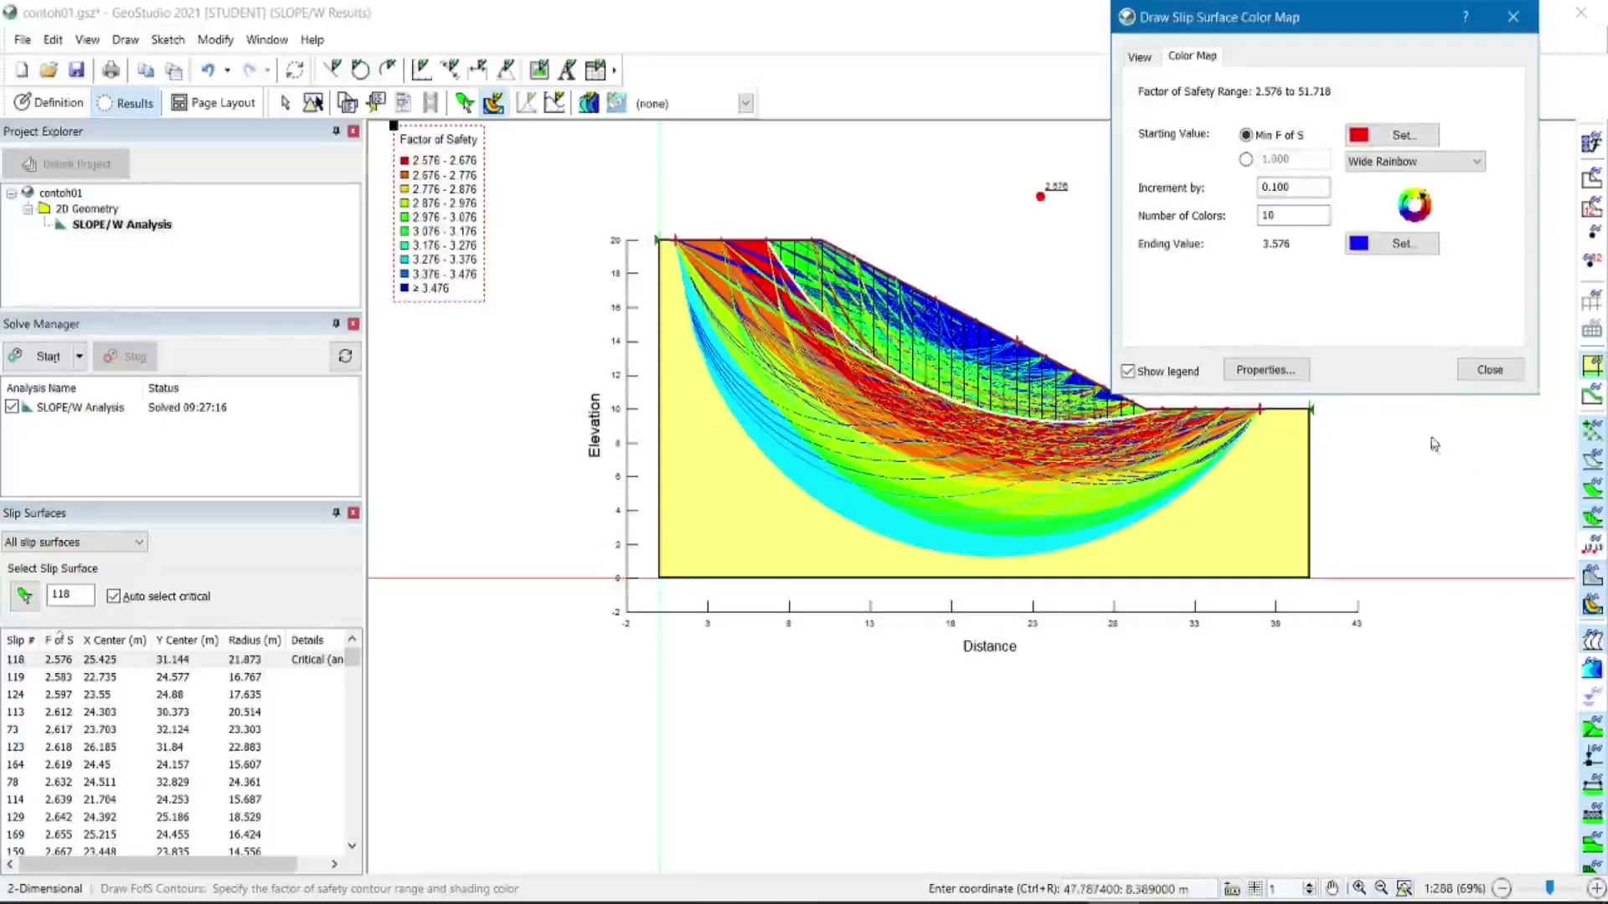
left_click(1256, 369)
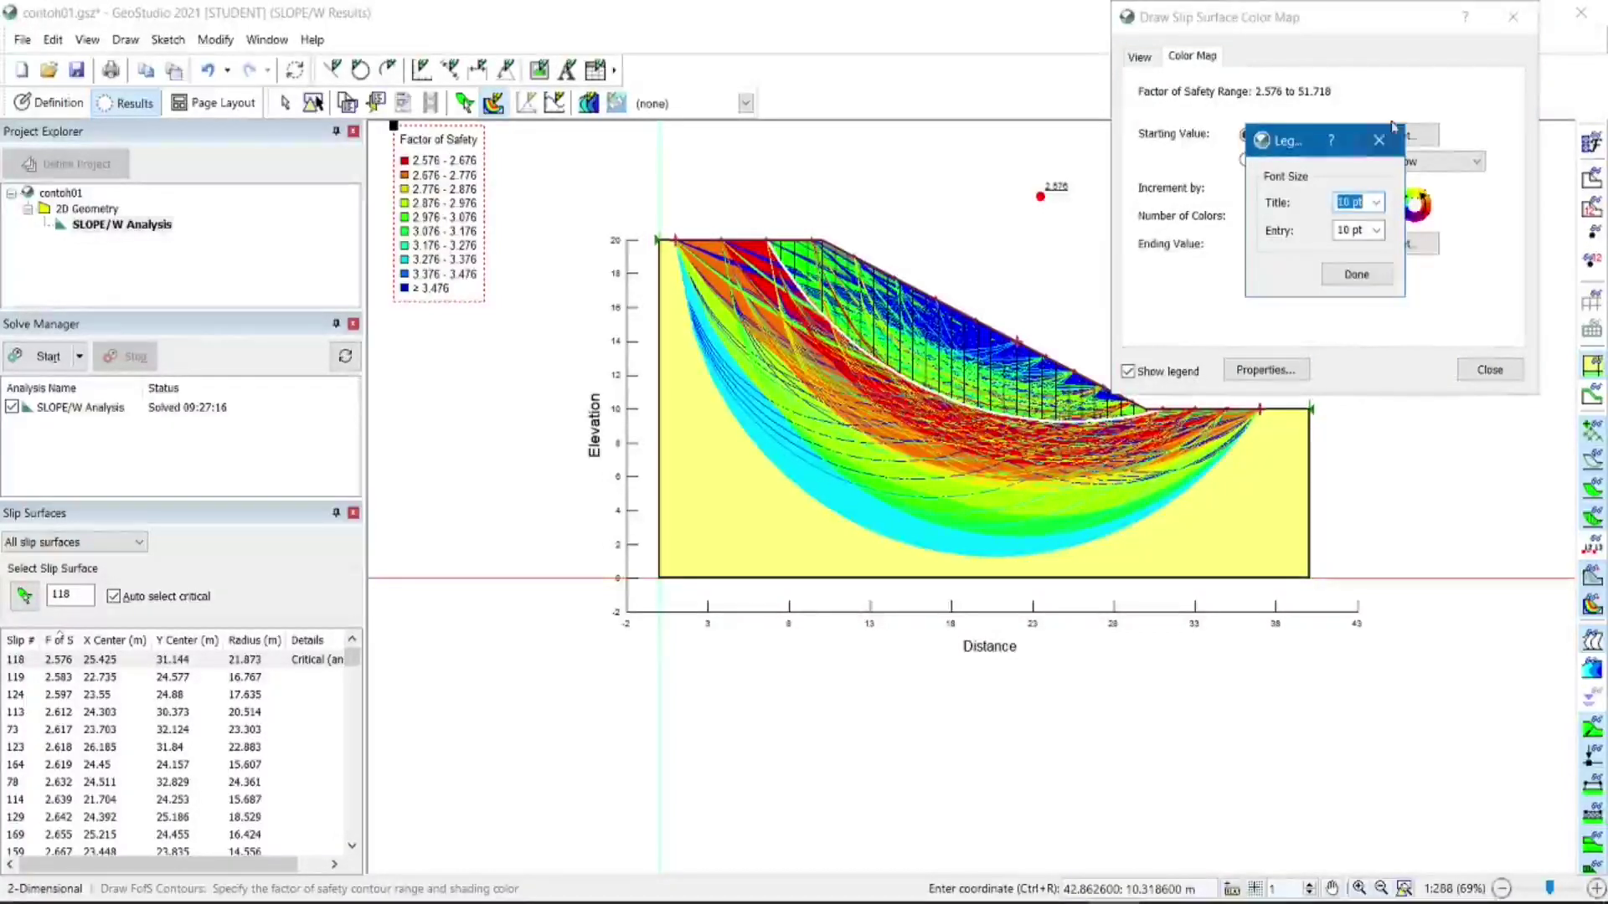
left_click(1378, 140)
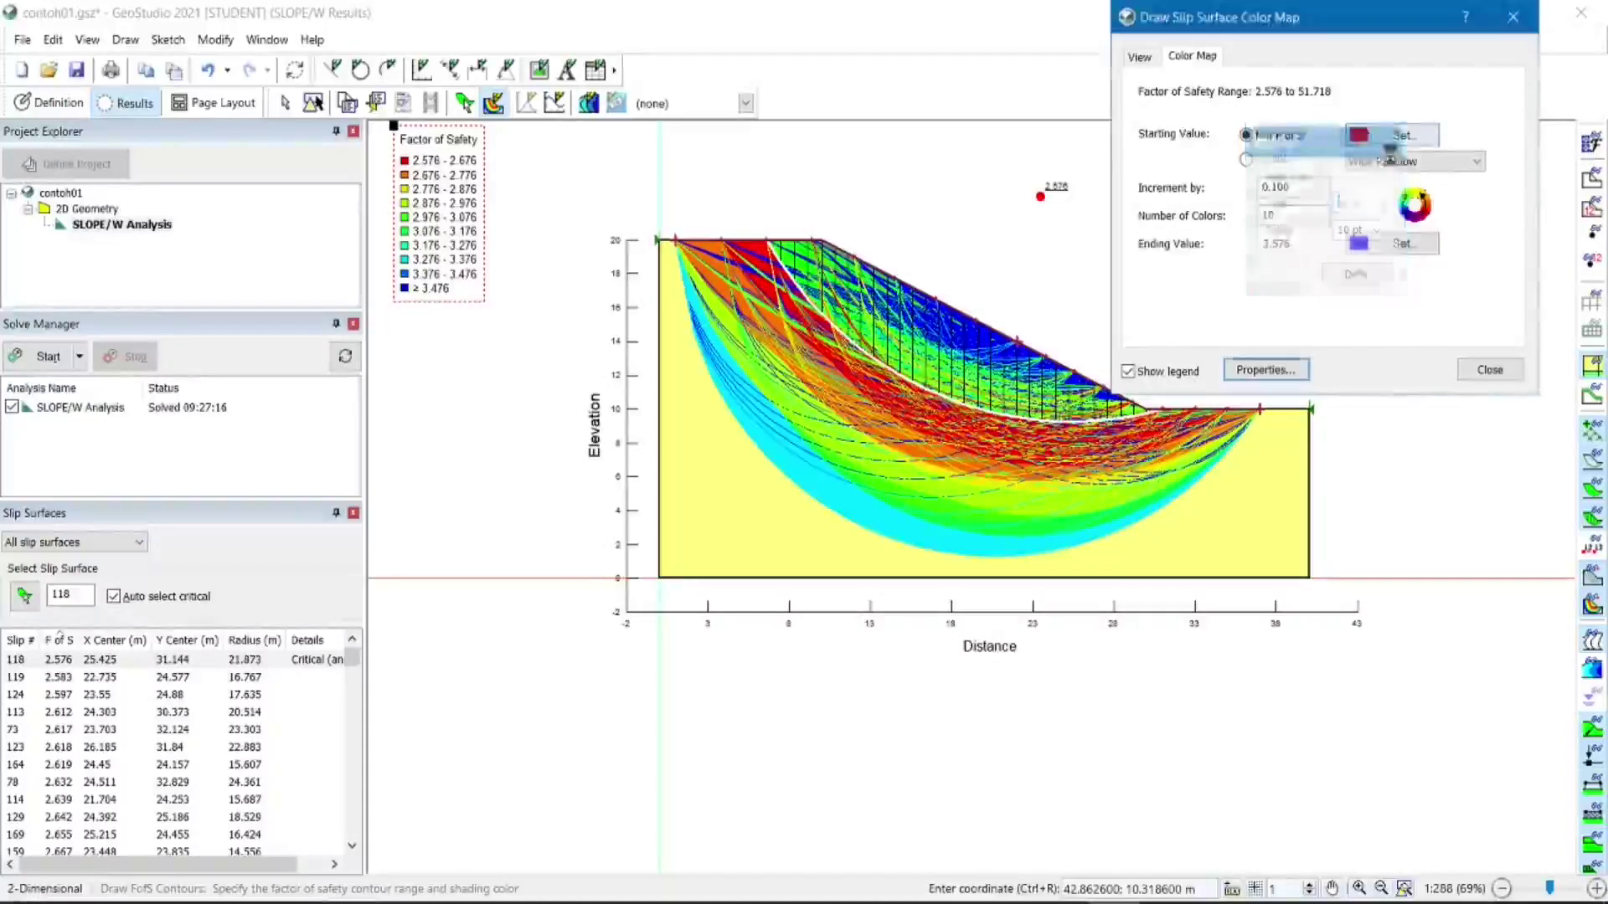
left_click(1488, 370)
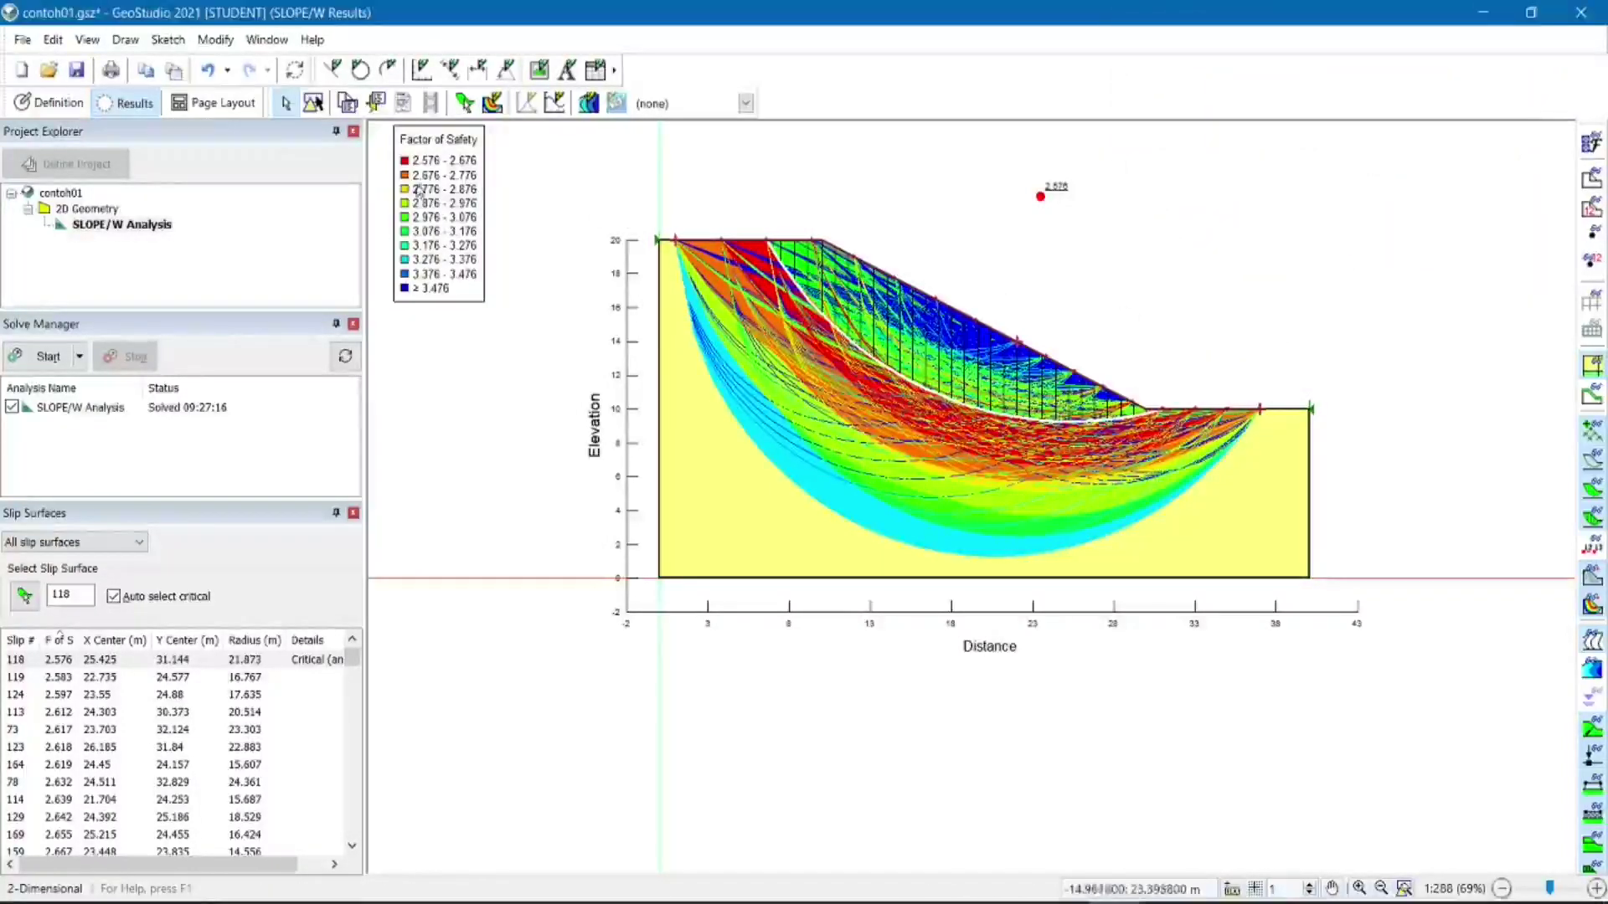
Move the factor of safety legend to the empty area above the slope's toe using Modify Objects.
left_click(313, 102)
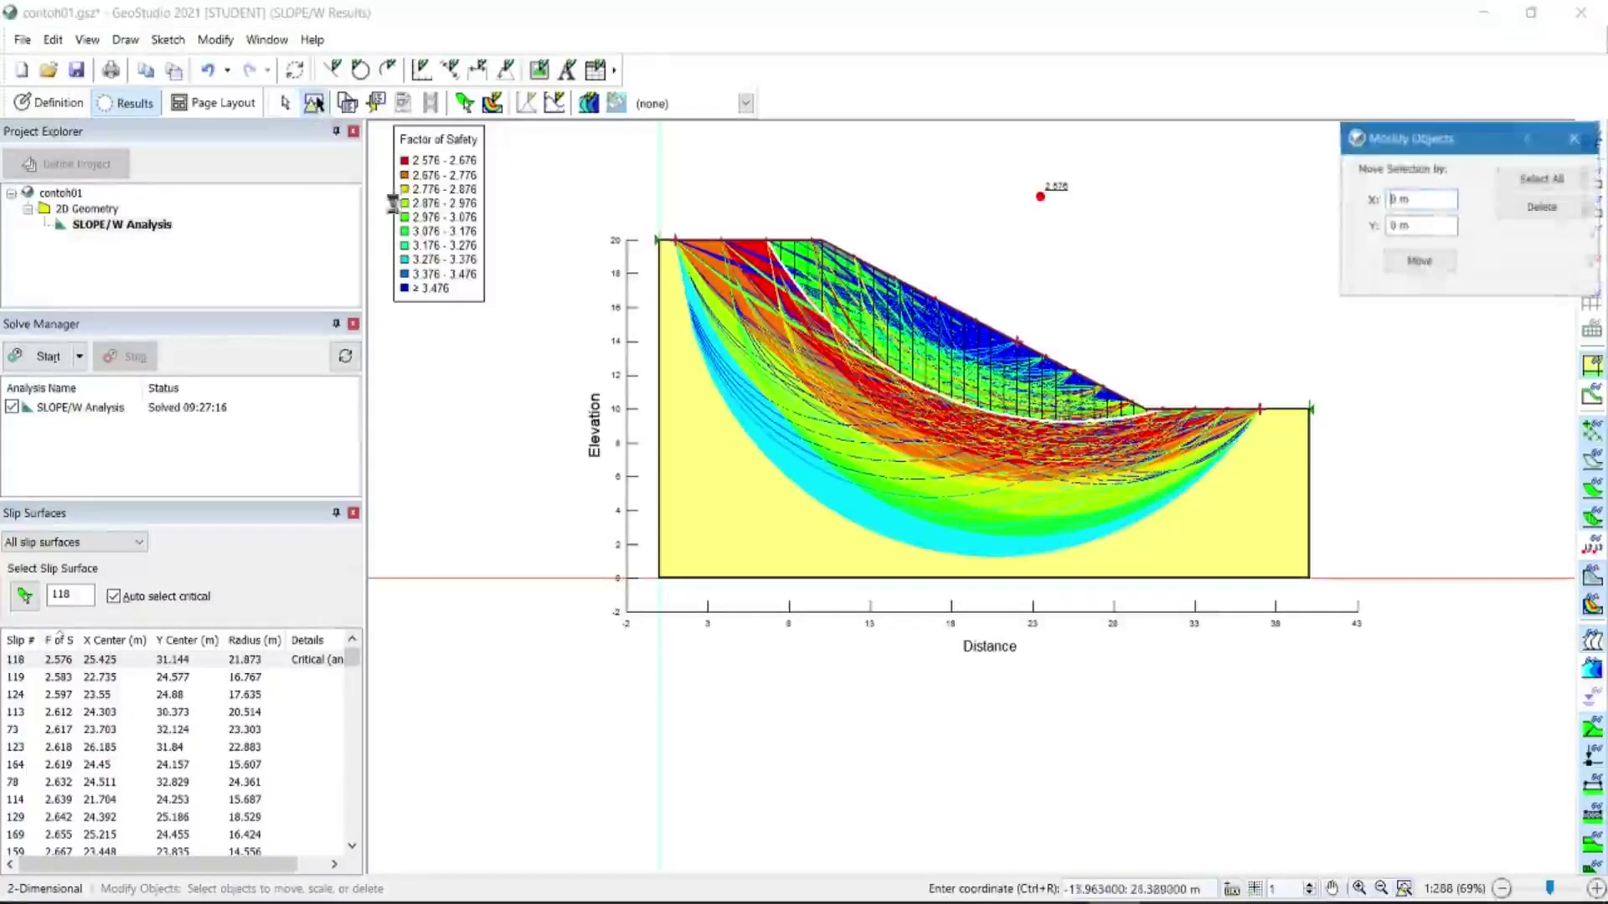
mouse_move(412, 218)
left_mouse_down()
mouse_move(1010, 290)
mouse_move(1154, 264)
mouse_move(1228, 326)
left_mouse_up()
left_click(1412, 511)
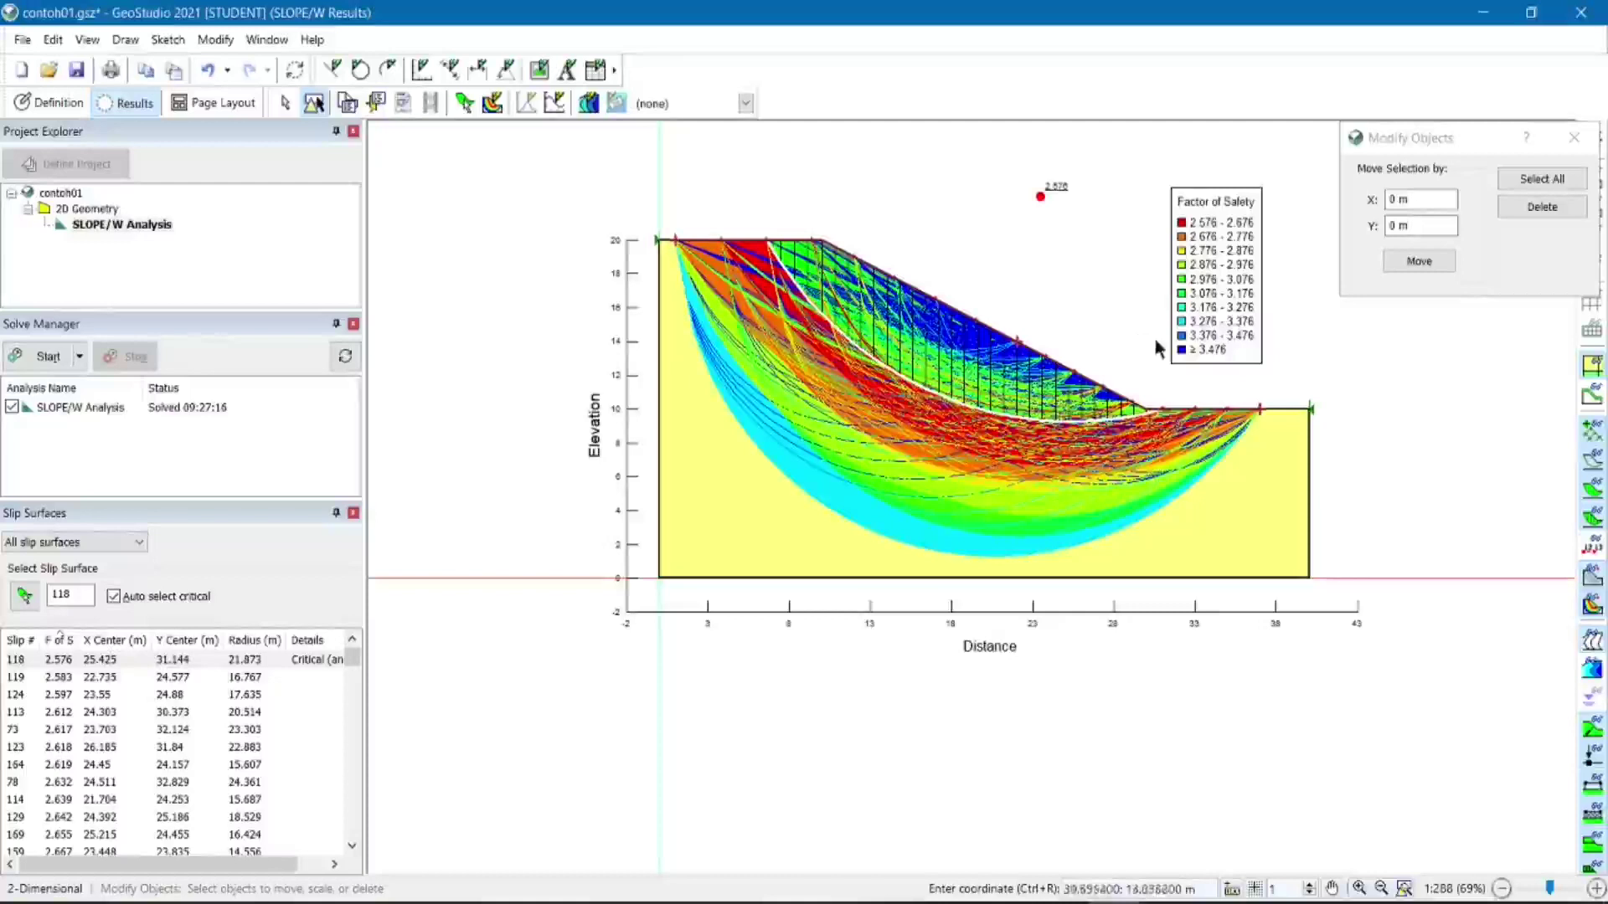
left_click(1574, 137)
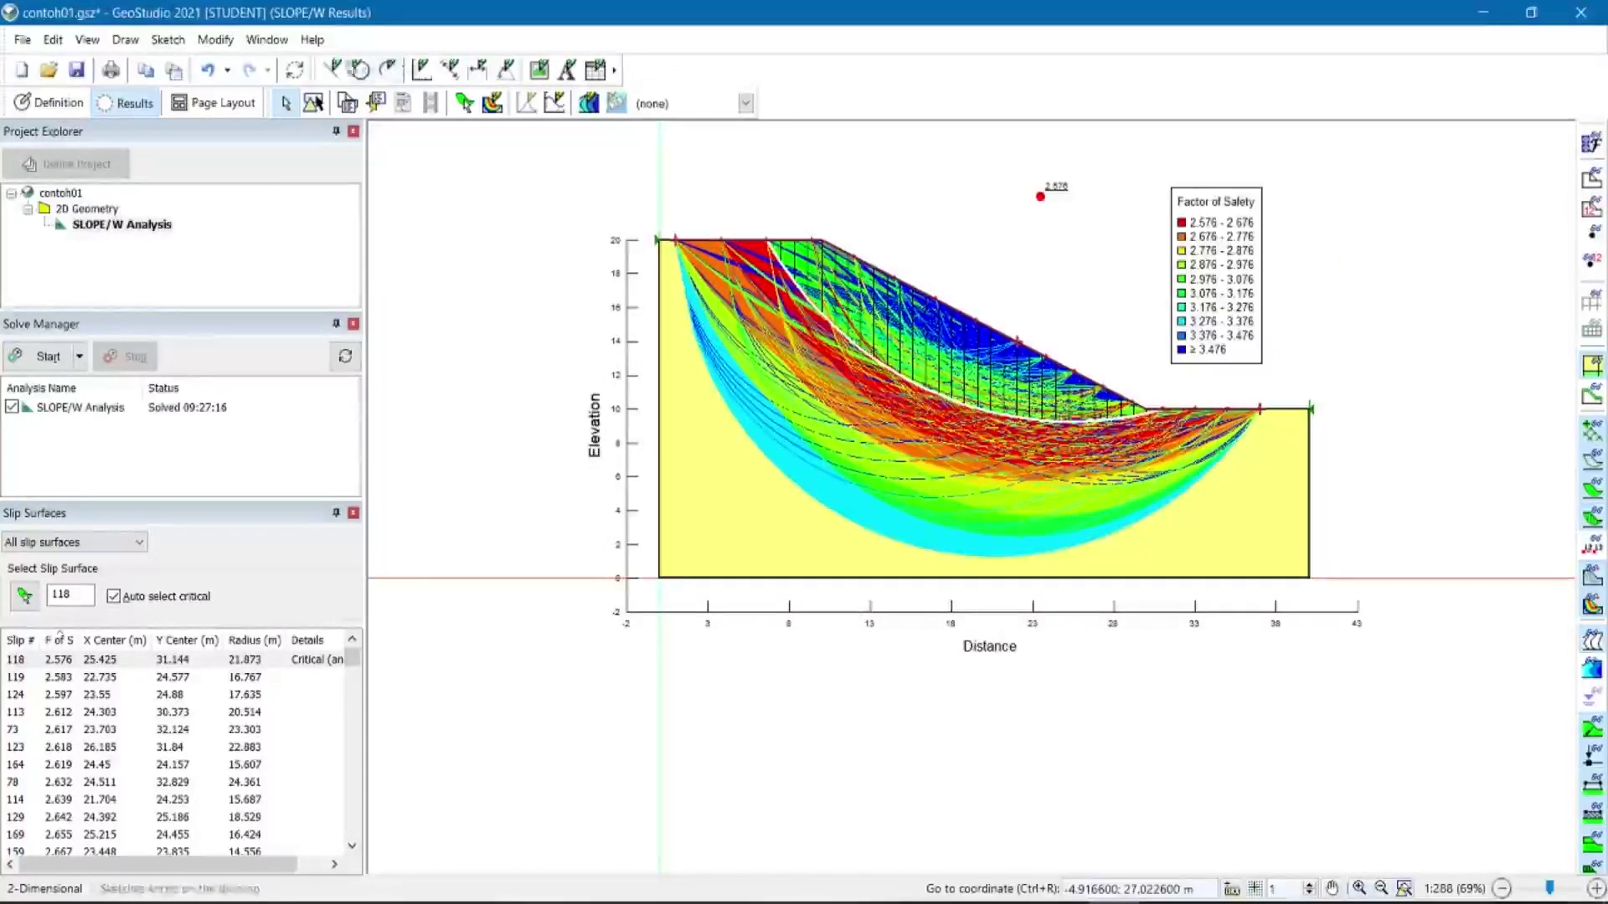
Turn off the display of all slip surfaces in the color map, and hide the critical slip mass's slices and shading.
left_click(493, 102)
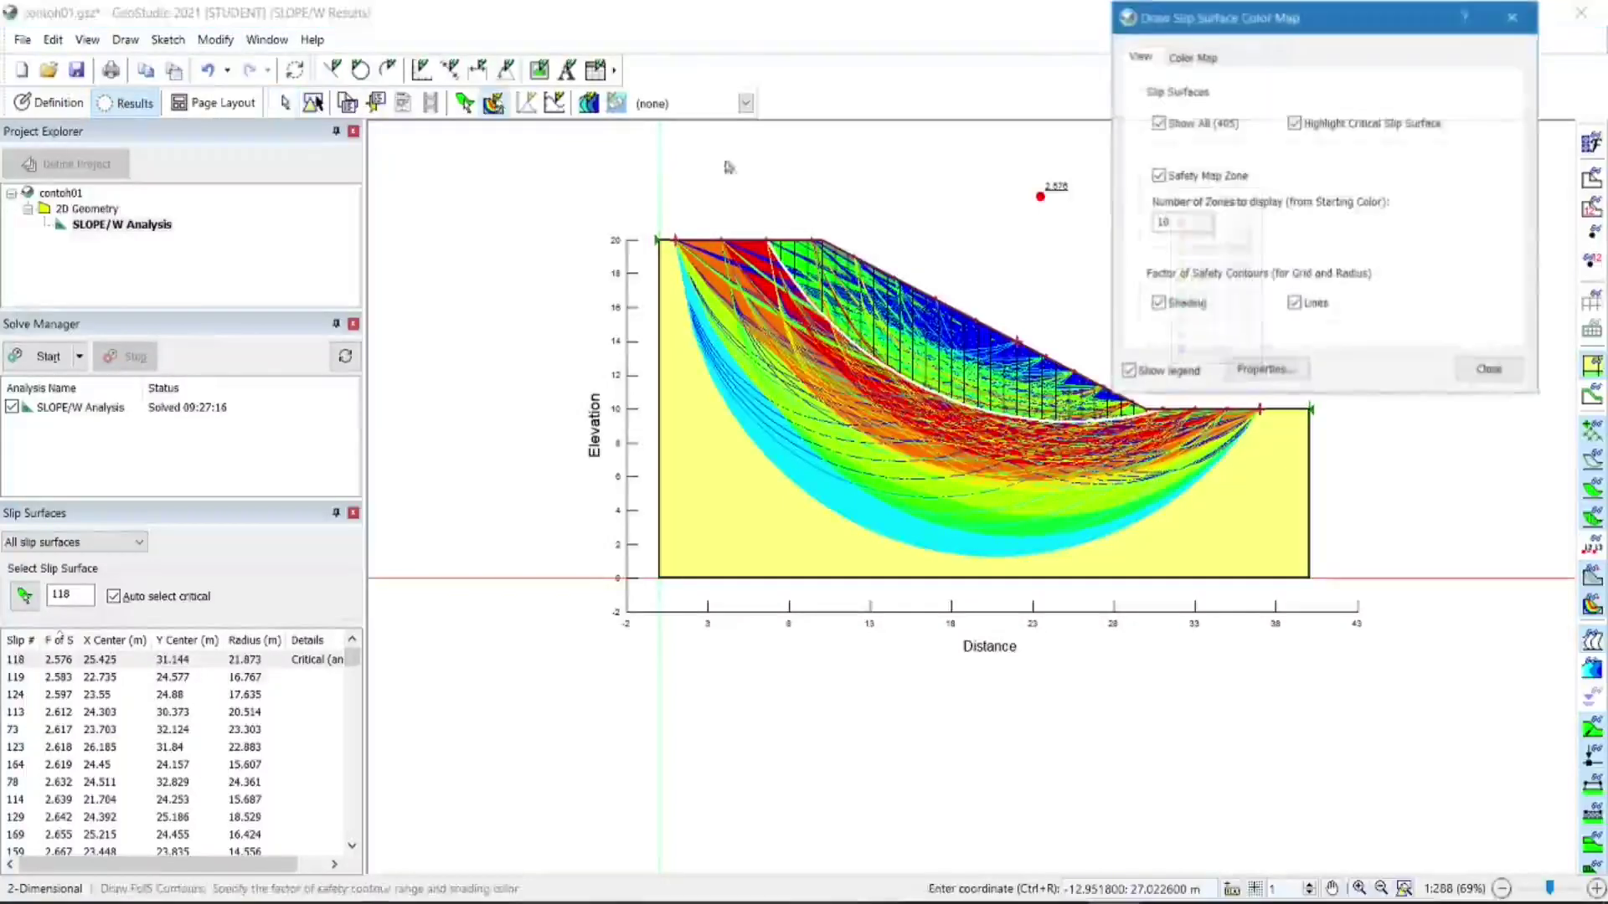
left_click(1157, 122)
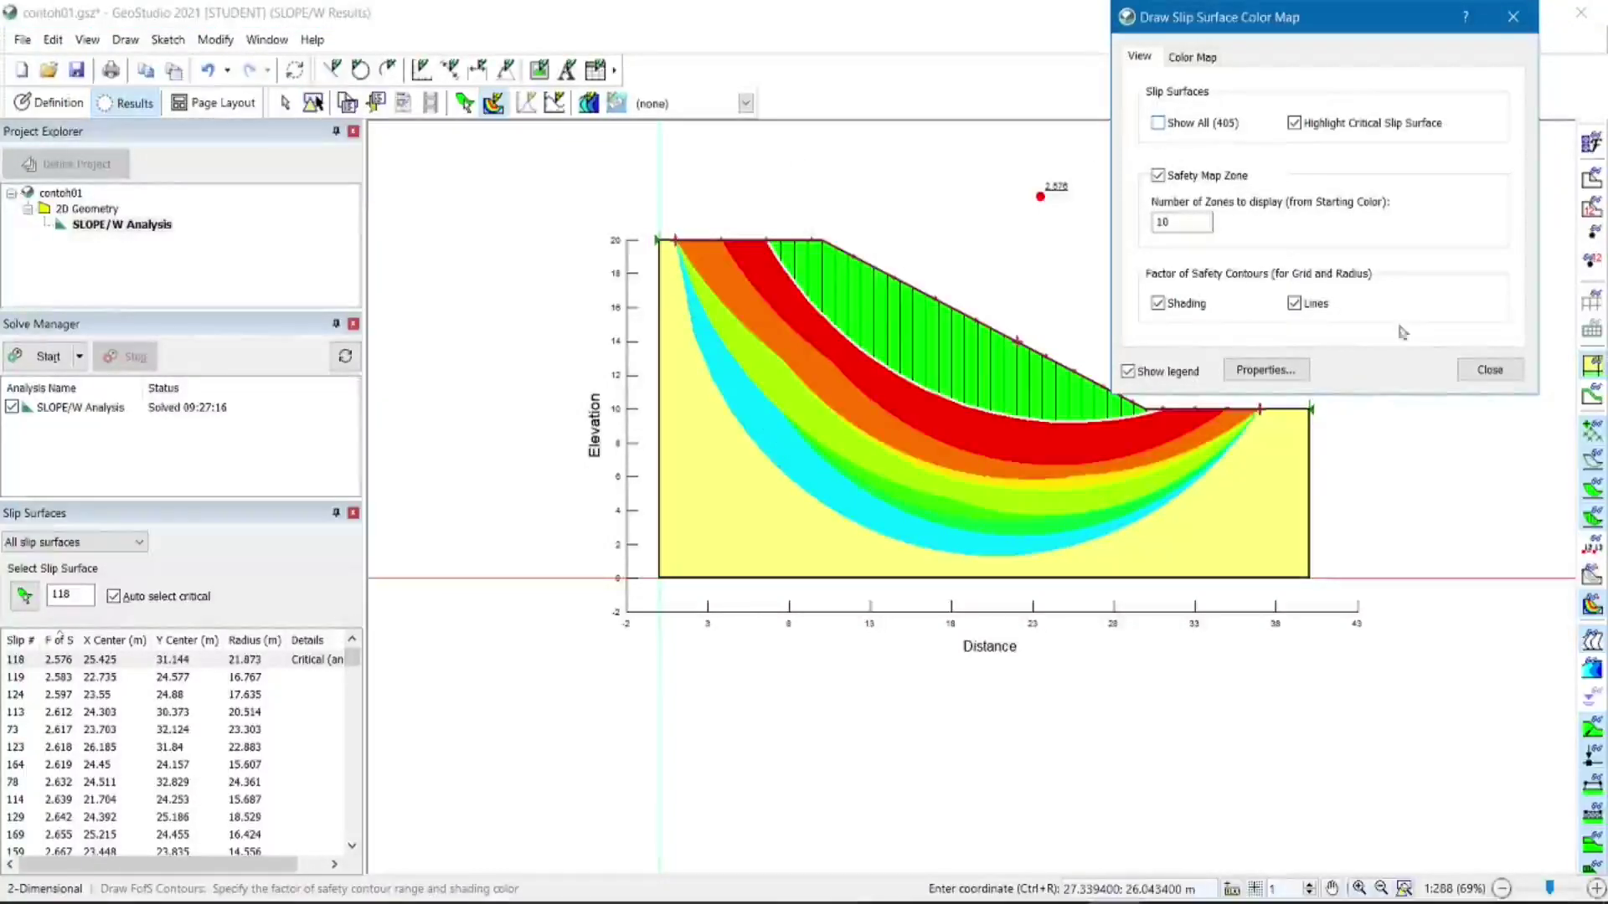
left_click(1484, 369)
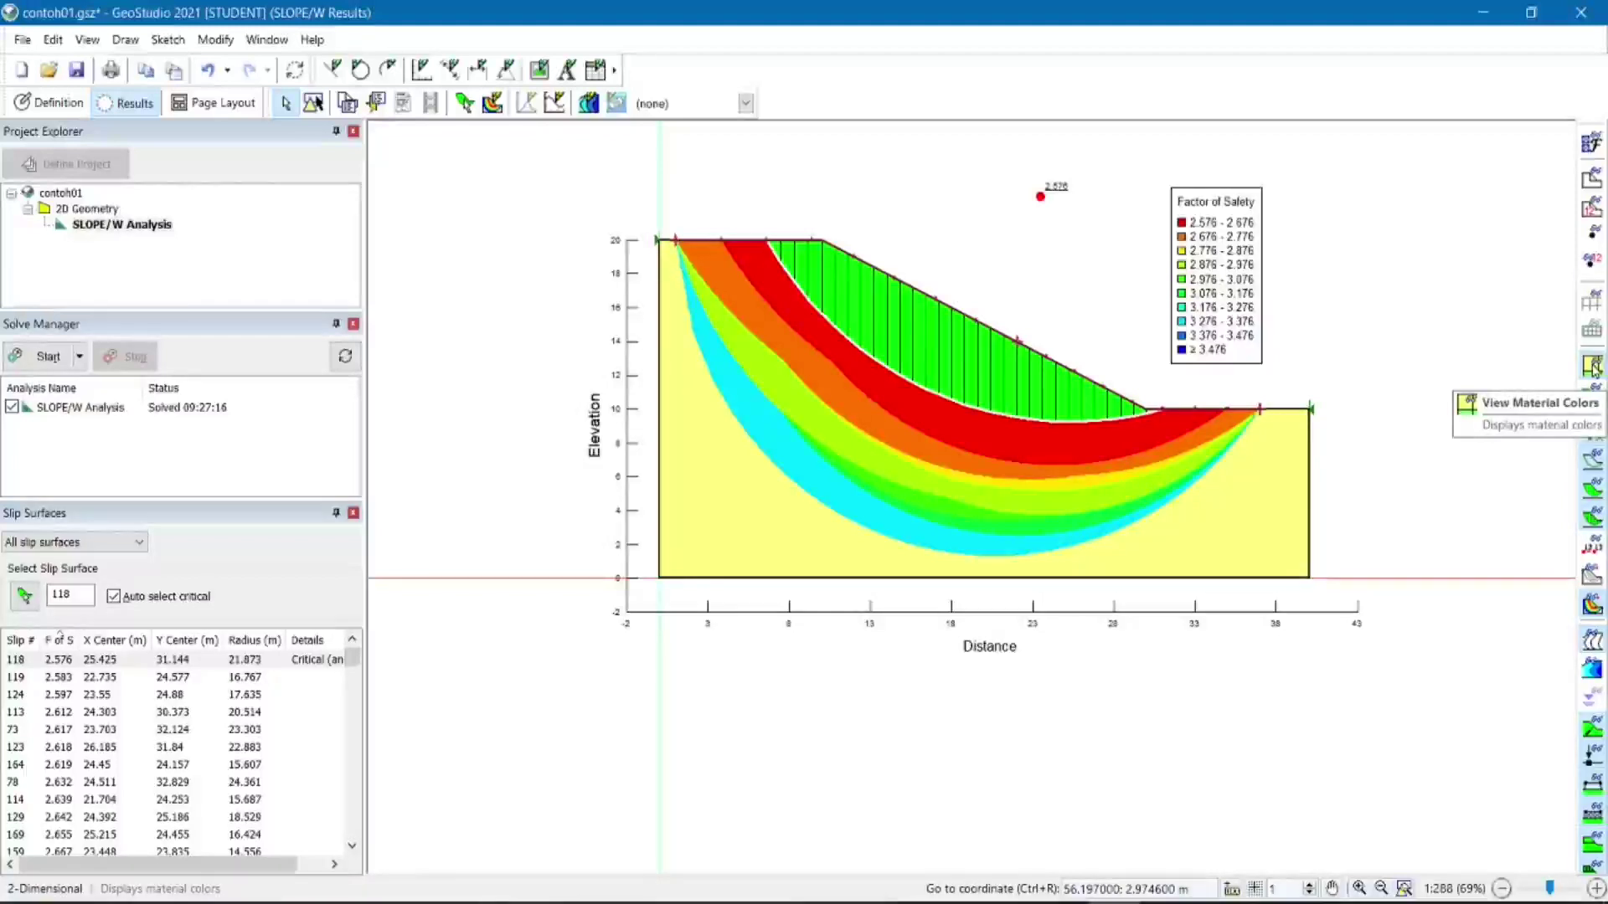
left_click(1593, 516)
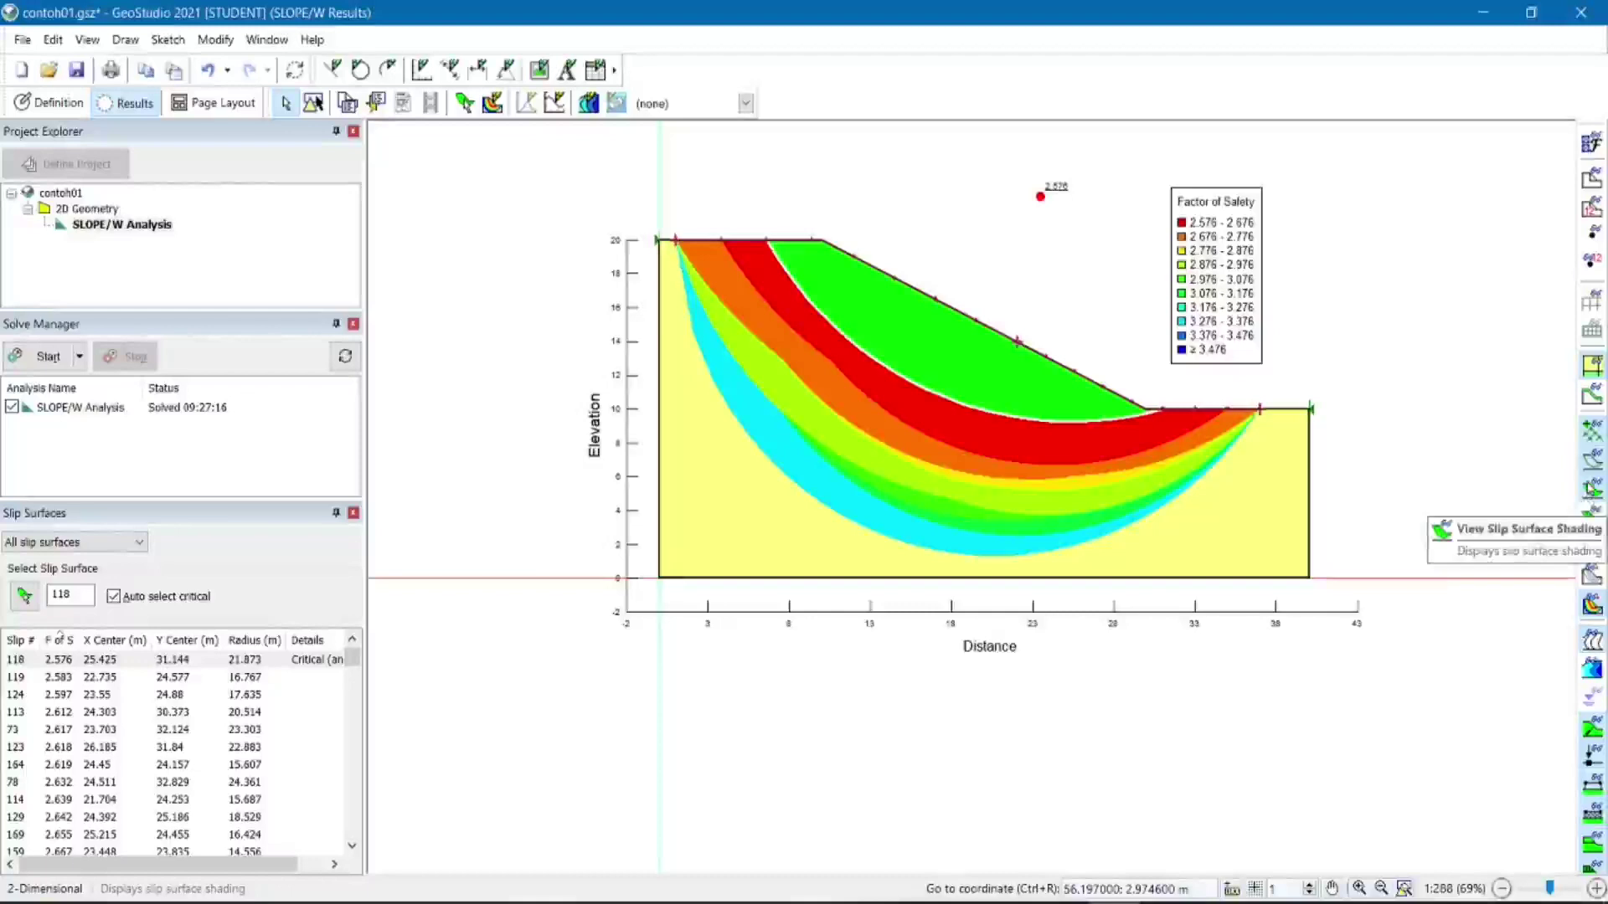
left_click(1592, 490)
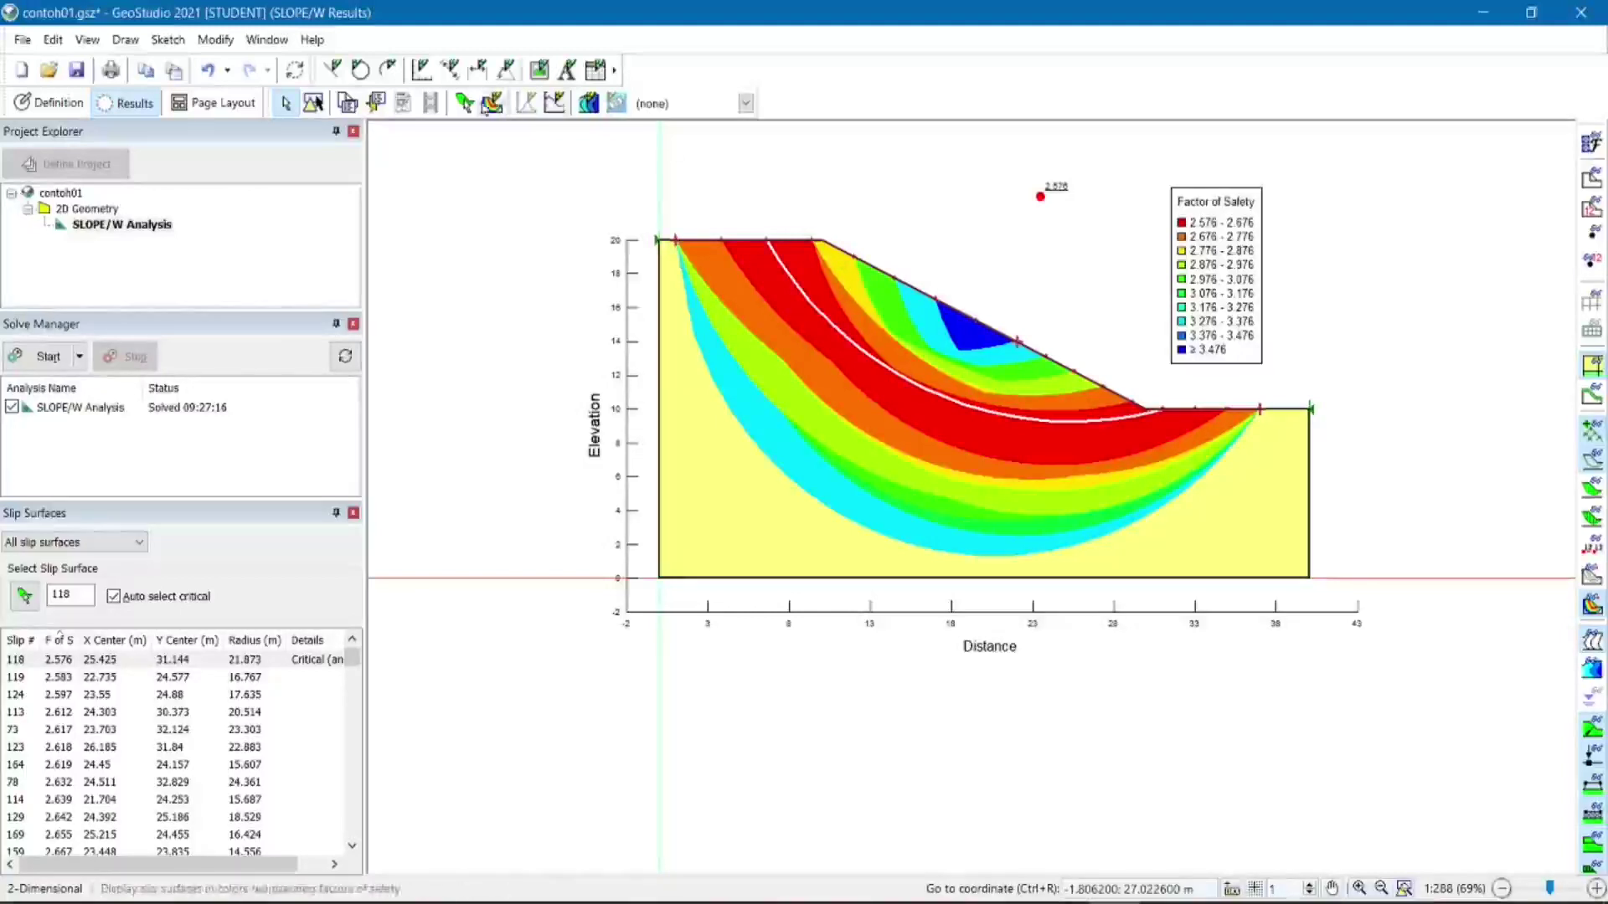
Inspect the free body diagram and force polygon of the critical slip surface's first slice, and close the slice information.
left_click(376, 103)
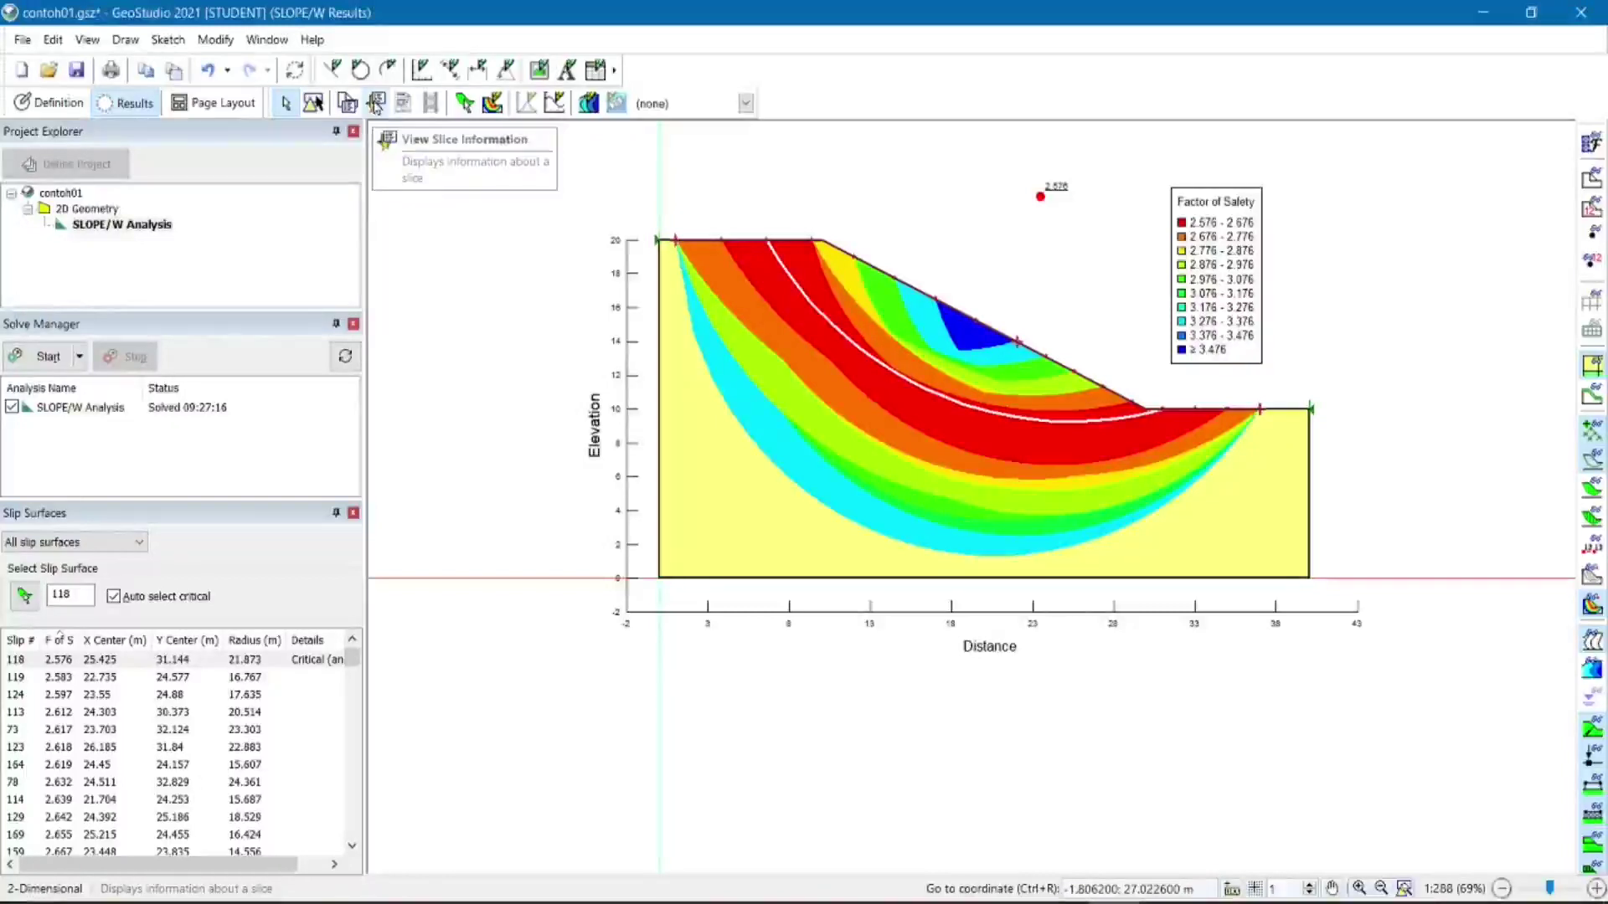
left_click(680, 251)
left_click_drag(1017, 126, 233, 71)
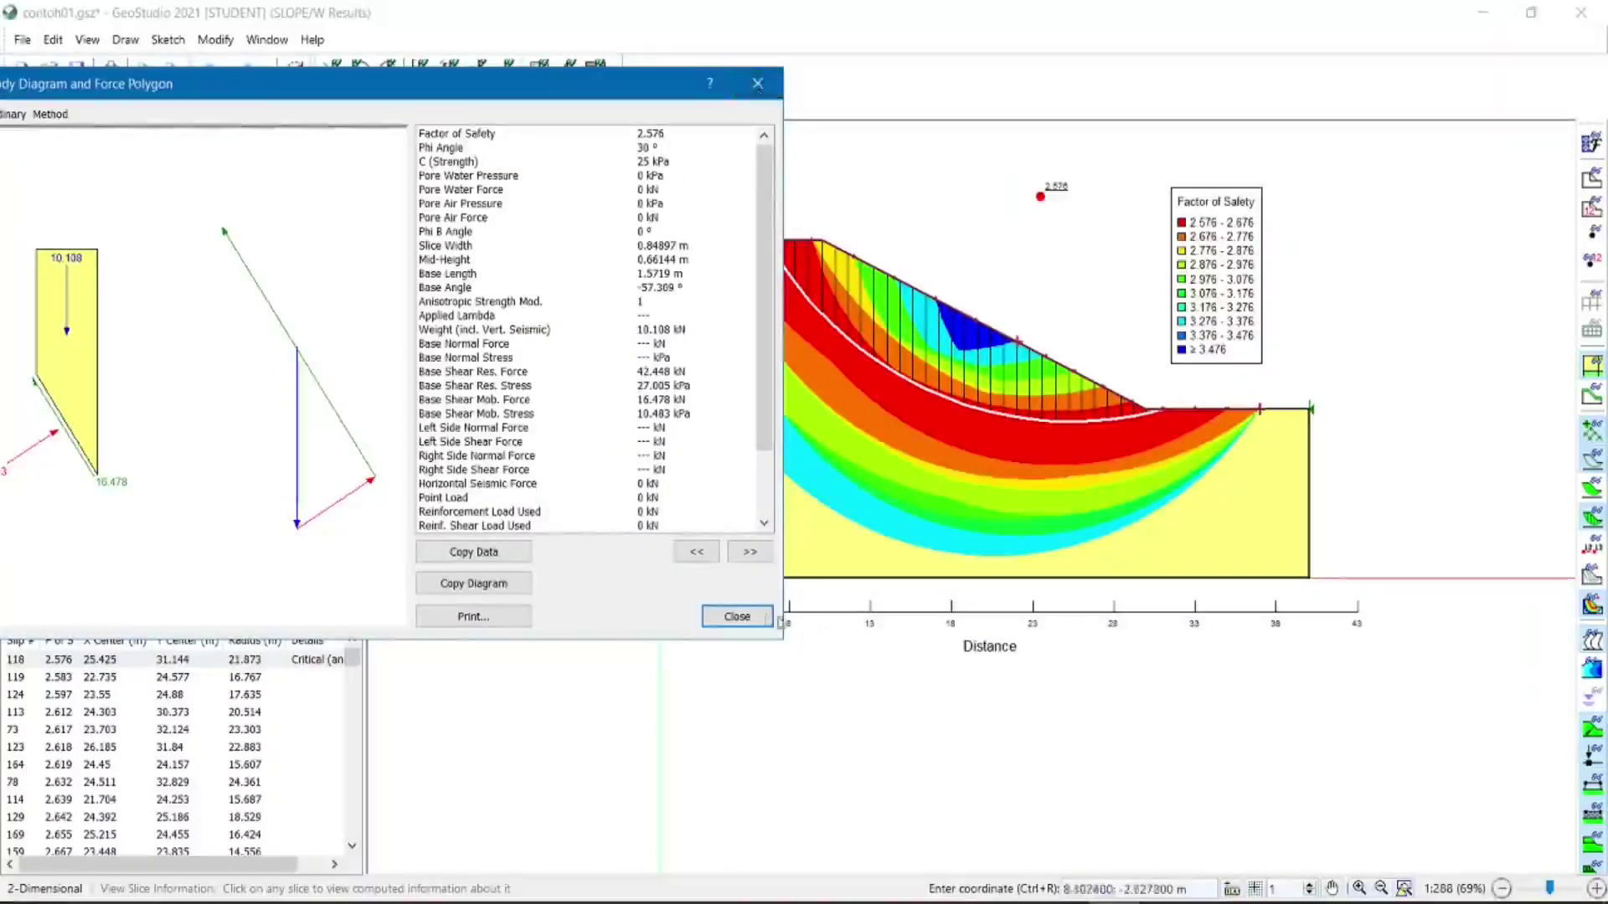
left_click(759, 87)
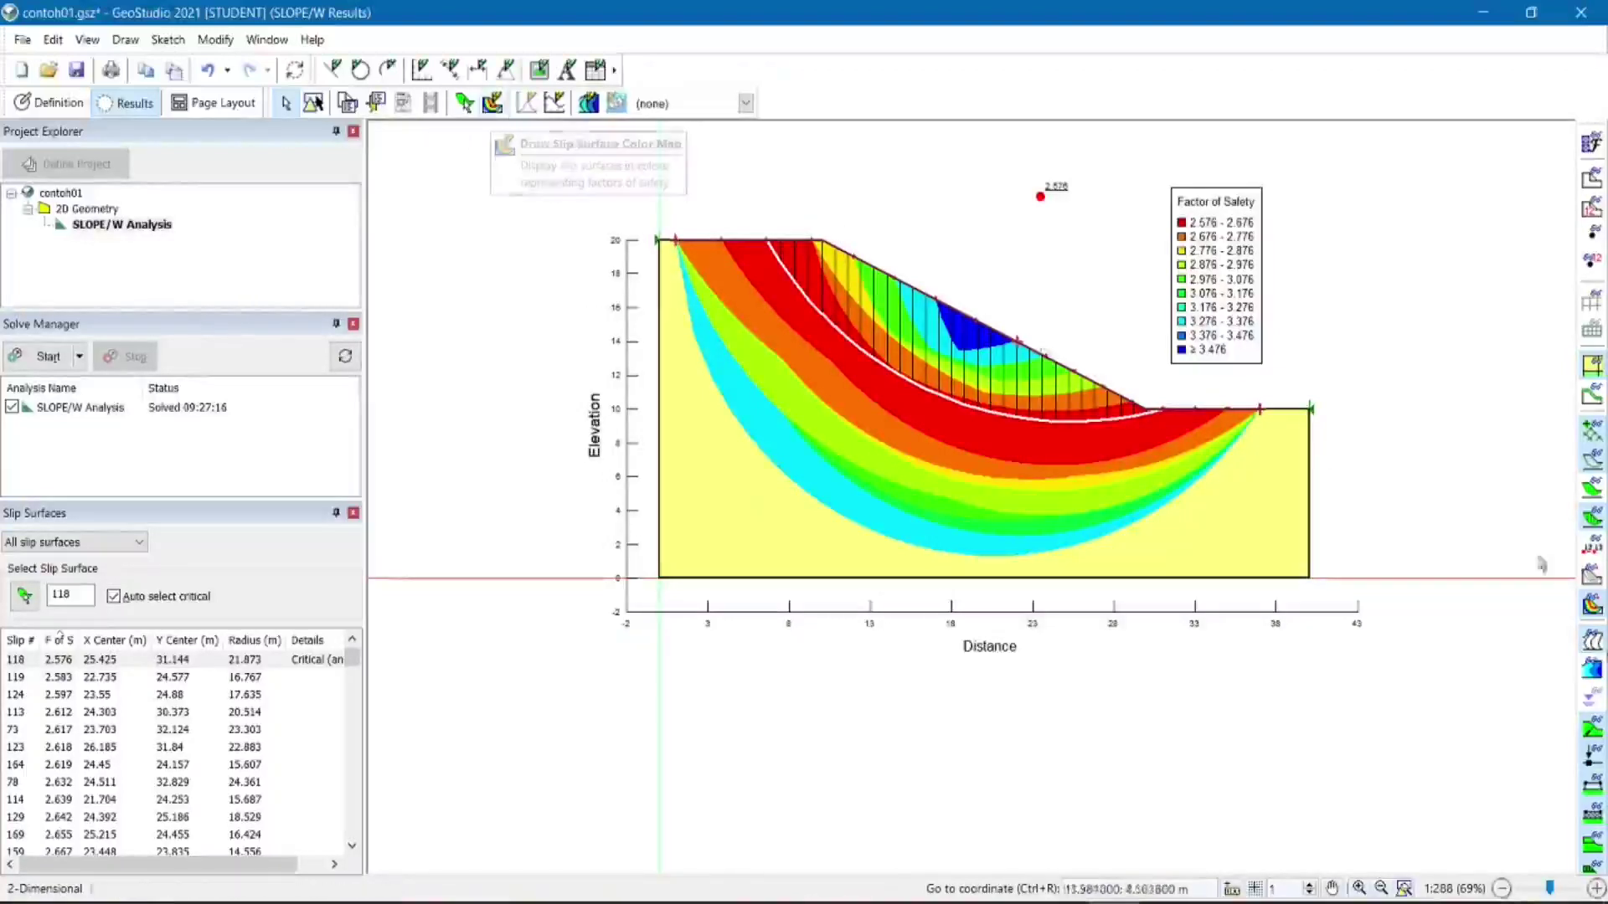
Hide the safety map and show the critical slip surface's shading together with its slices.
left_click(1592, 605)
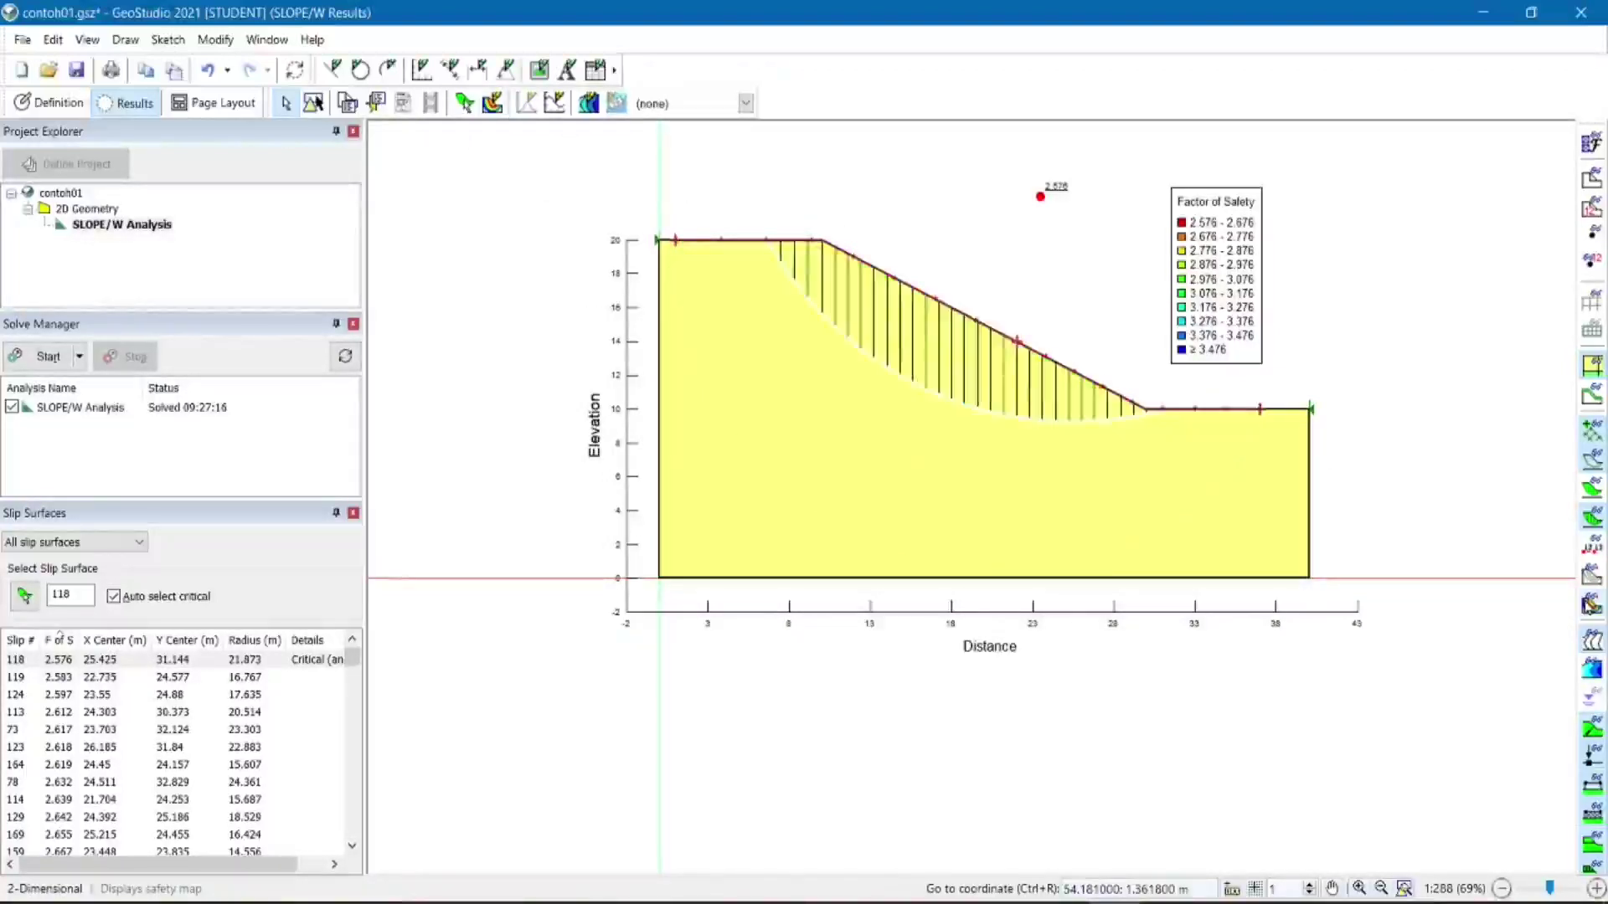
left_click(1592, 605)
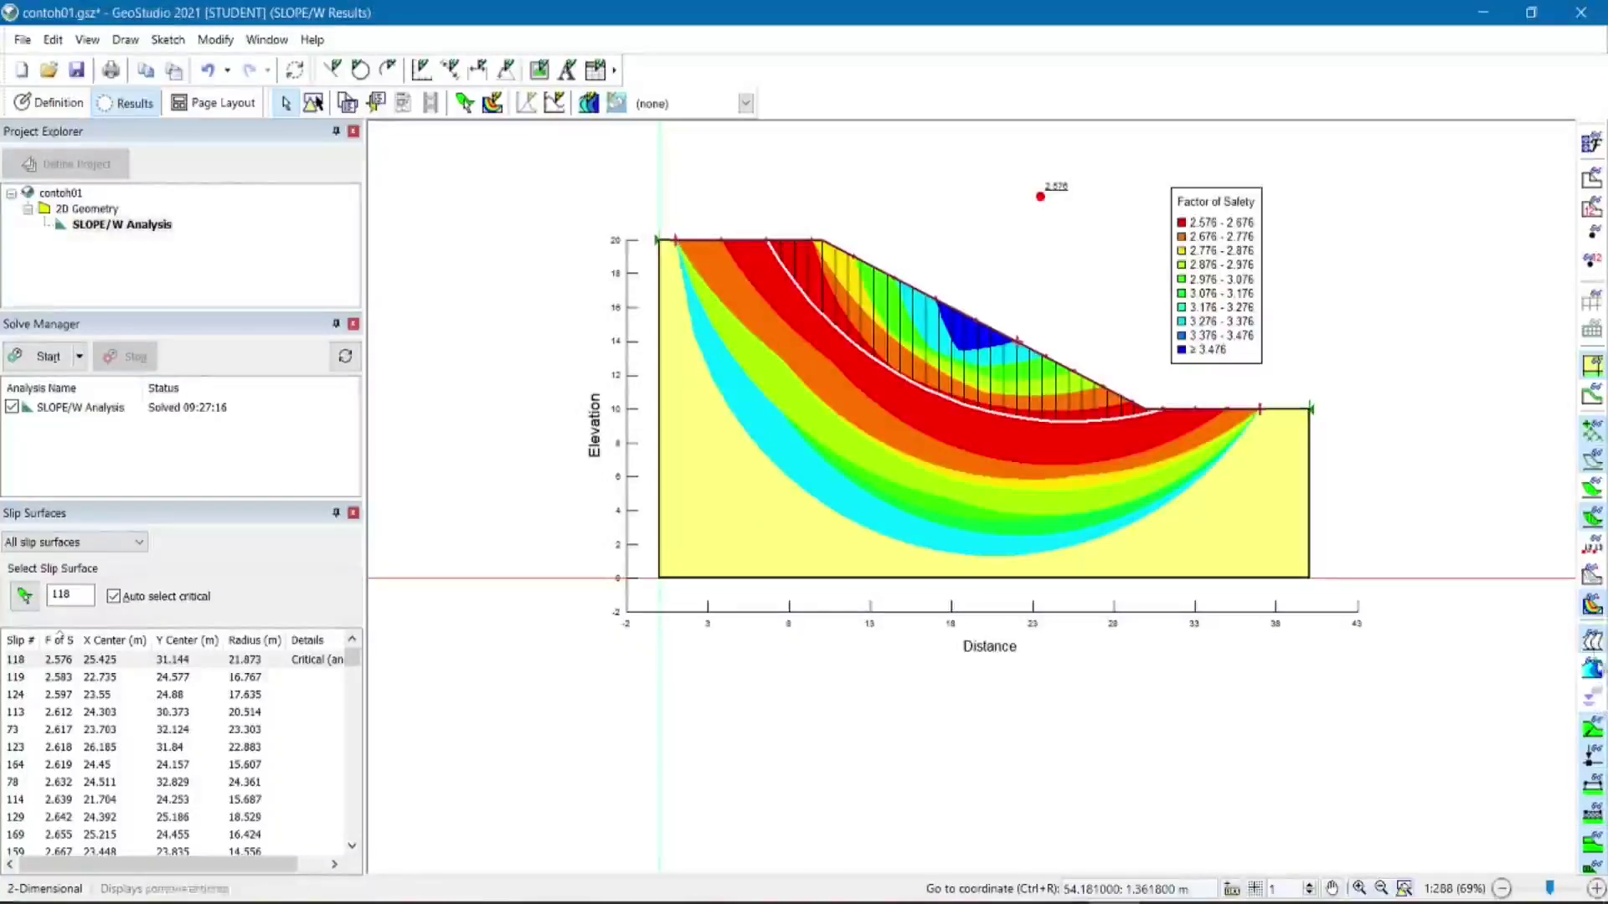
left_click(1592, 605)
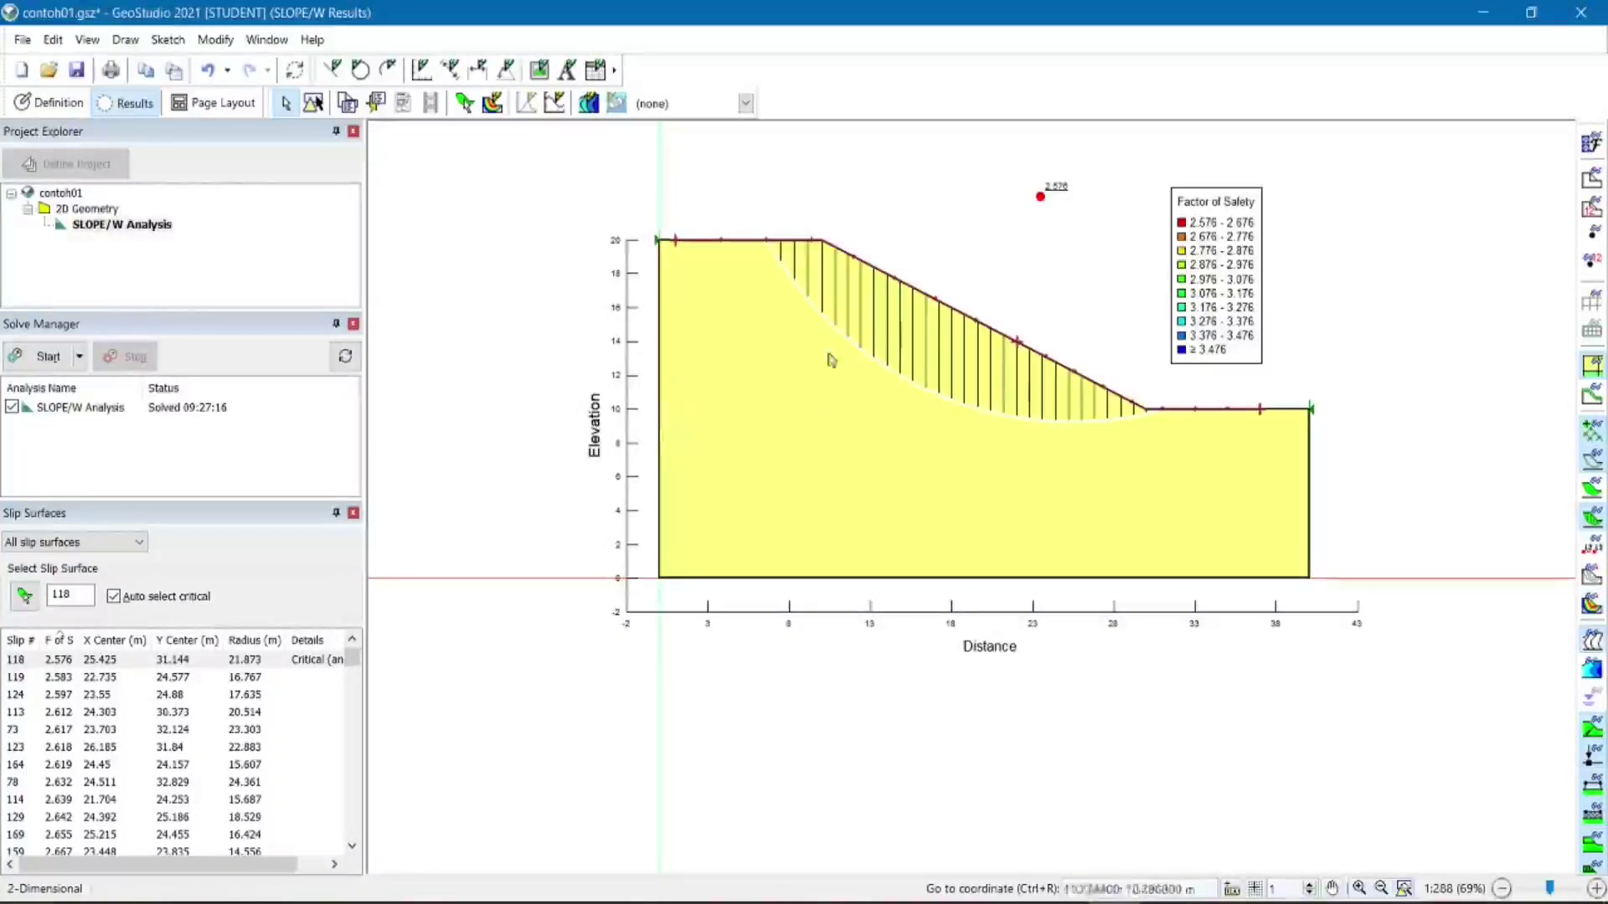
left_click(1595, 524)
left_click(1593, 519)
left_click(1592, 492)
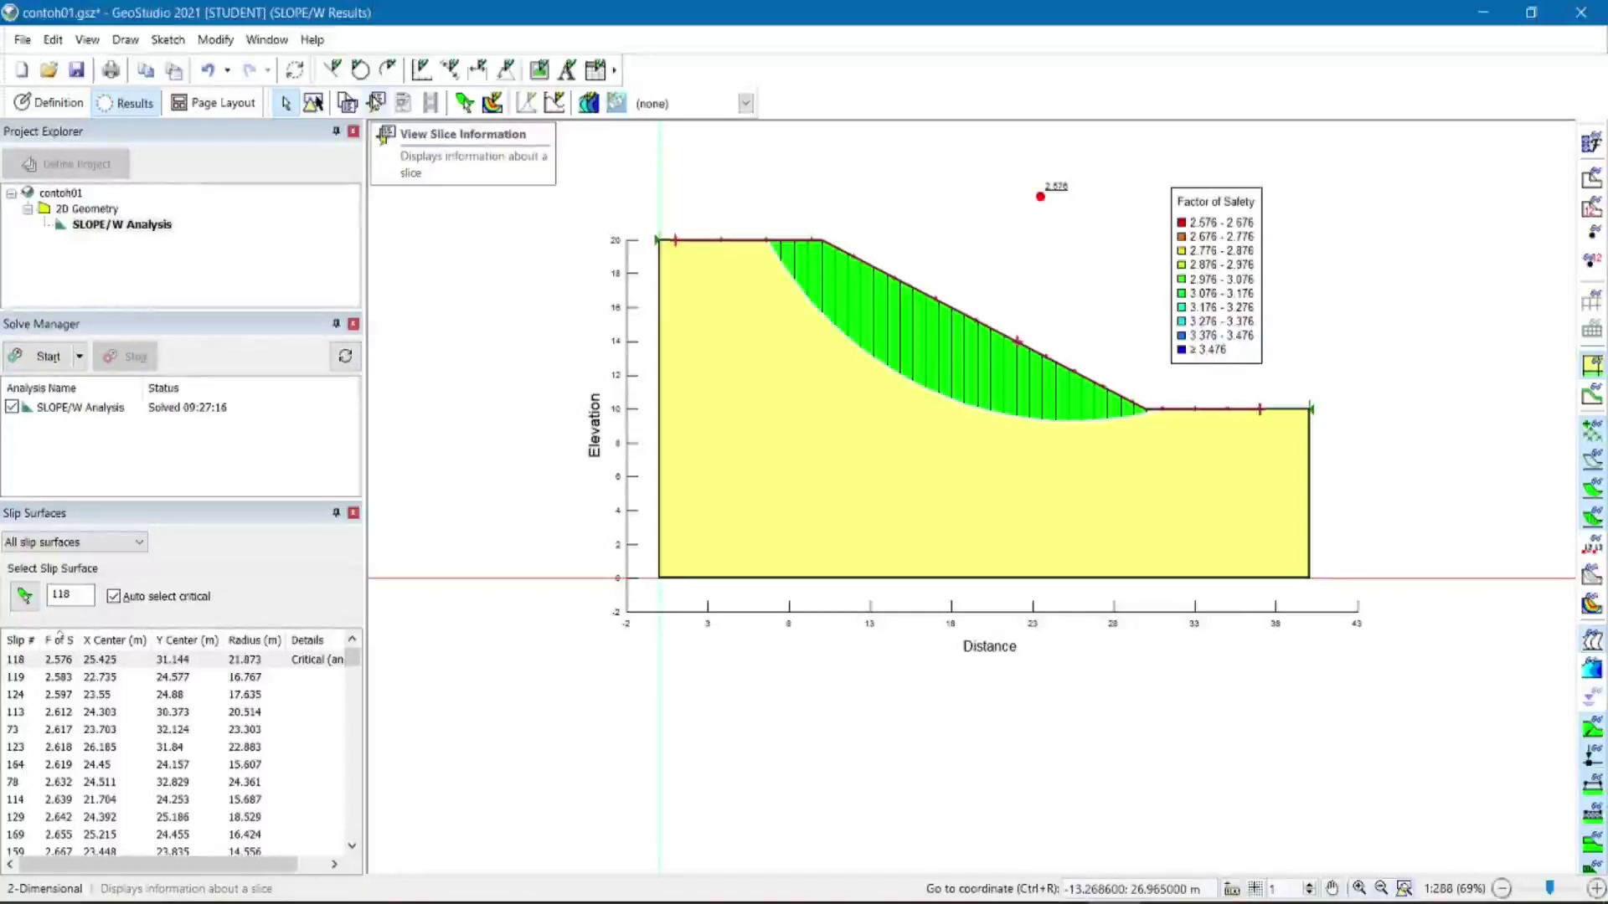
Inspect the free body diagrams and force polygons of the critical slip surface's slices from 1 to 10 under the Ordinary method, and close them.
left_click(376, 102)
left_click(776, 248)
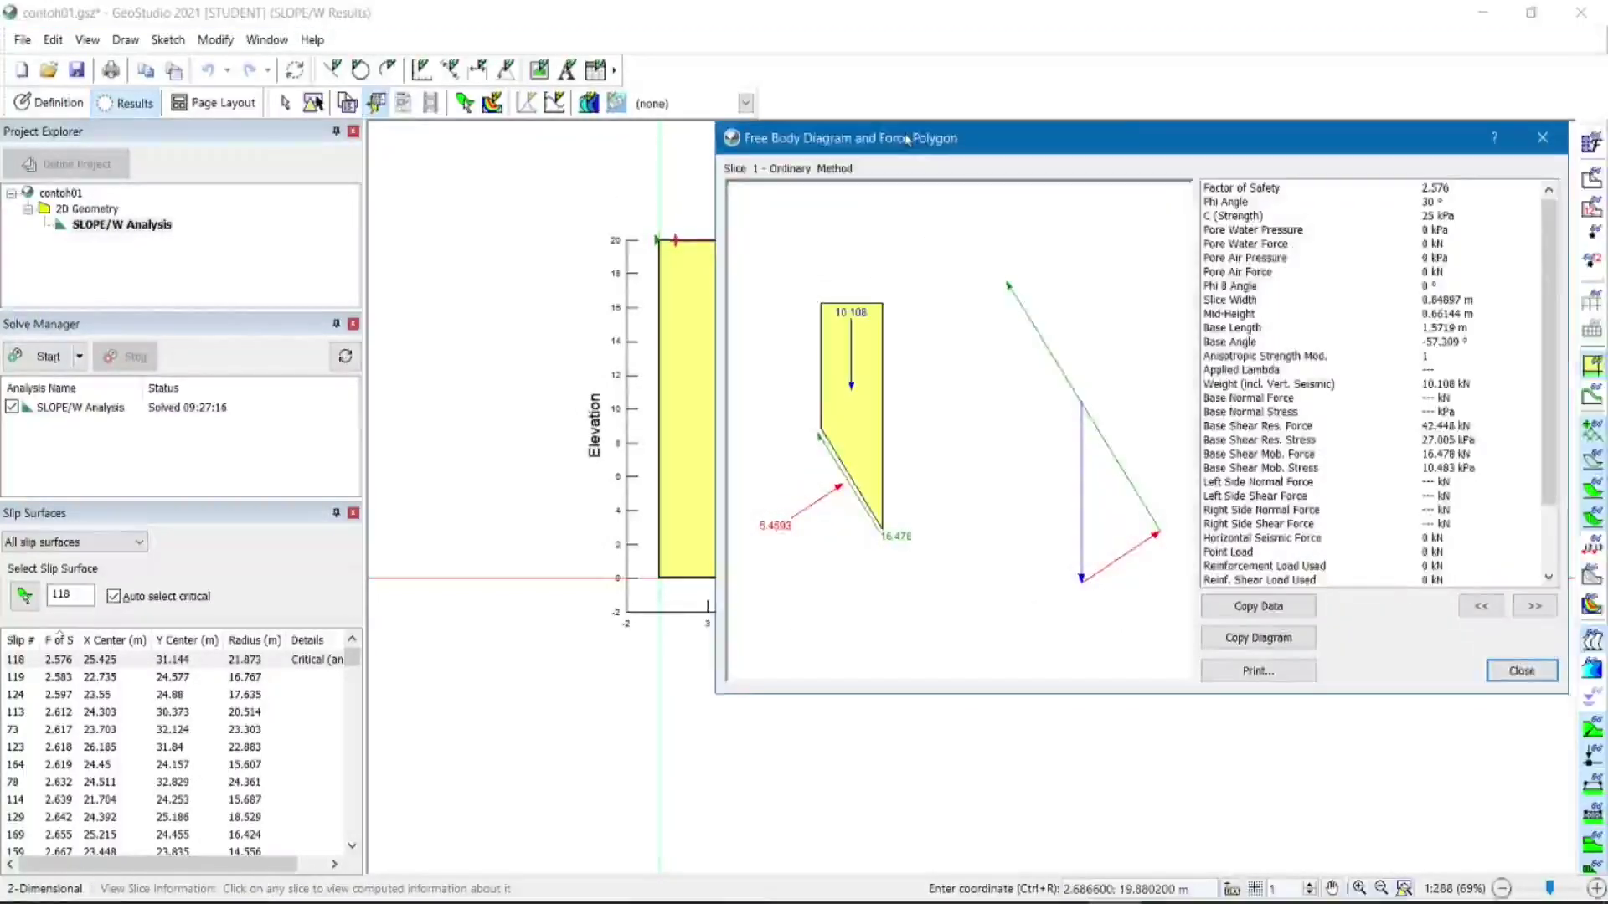
left_click_drag(907, 139, 1120, 102)
left_click(816, 268)
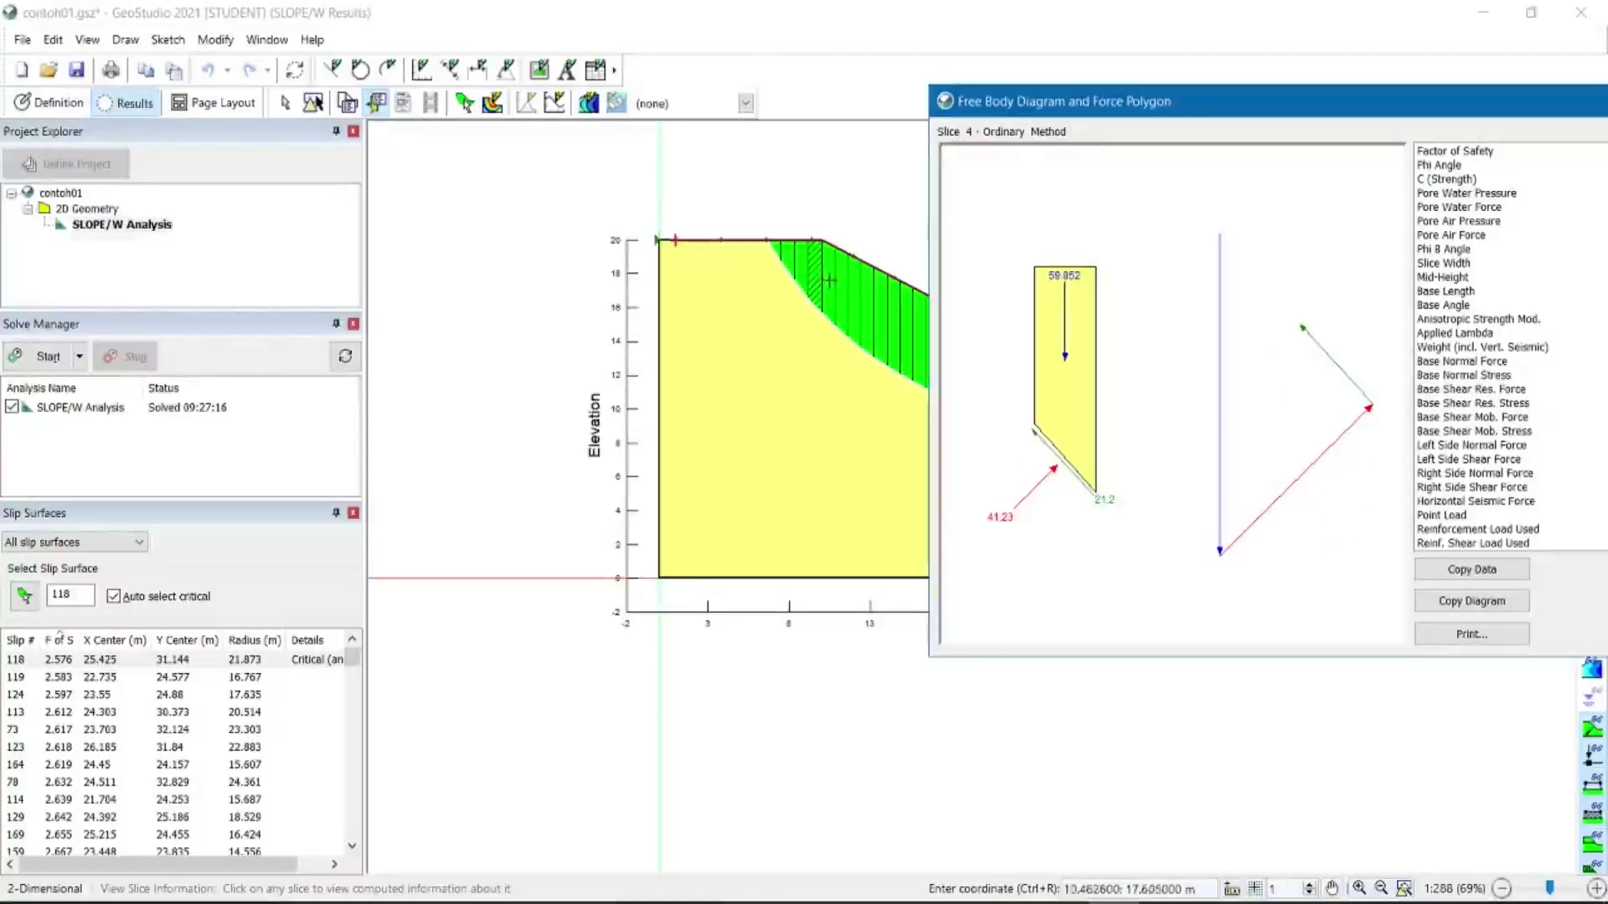
left_click(829, 284)
left_click(839, 314)
left_click(865, 313)
left_click(891, 319)
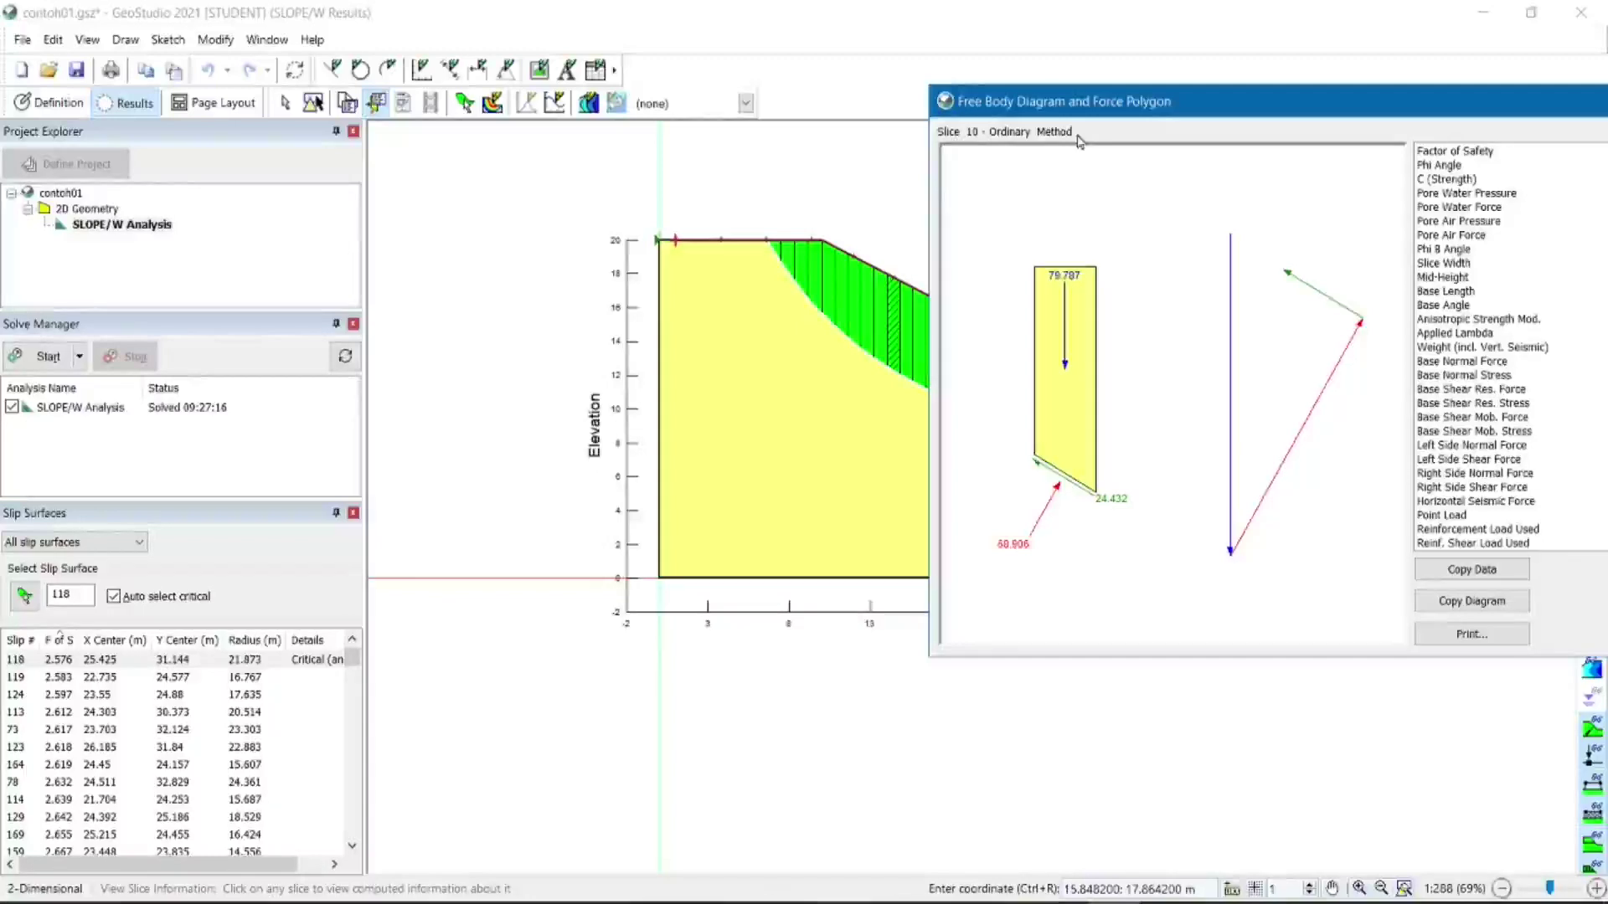
left_click_drag(1172, 107, 1125, 41)
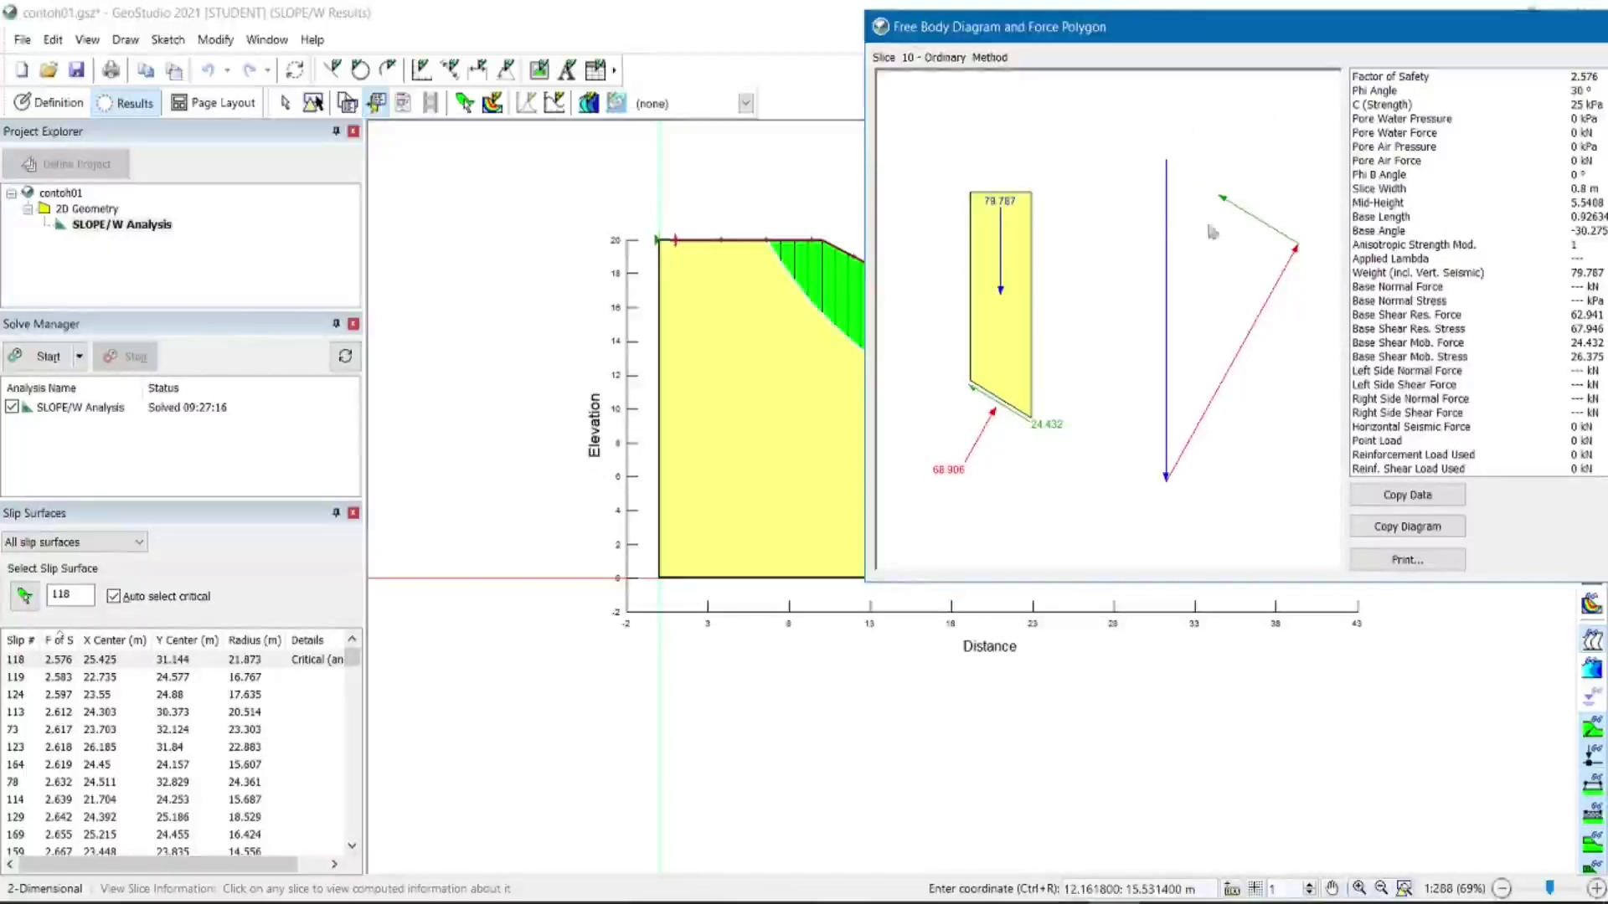
left_click_drag(1321, 48, 898, 41)
left_click(1254, 562)
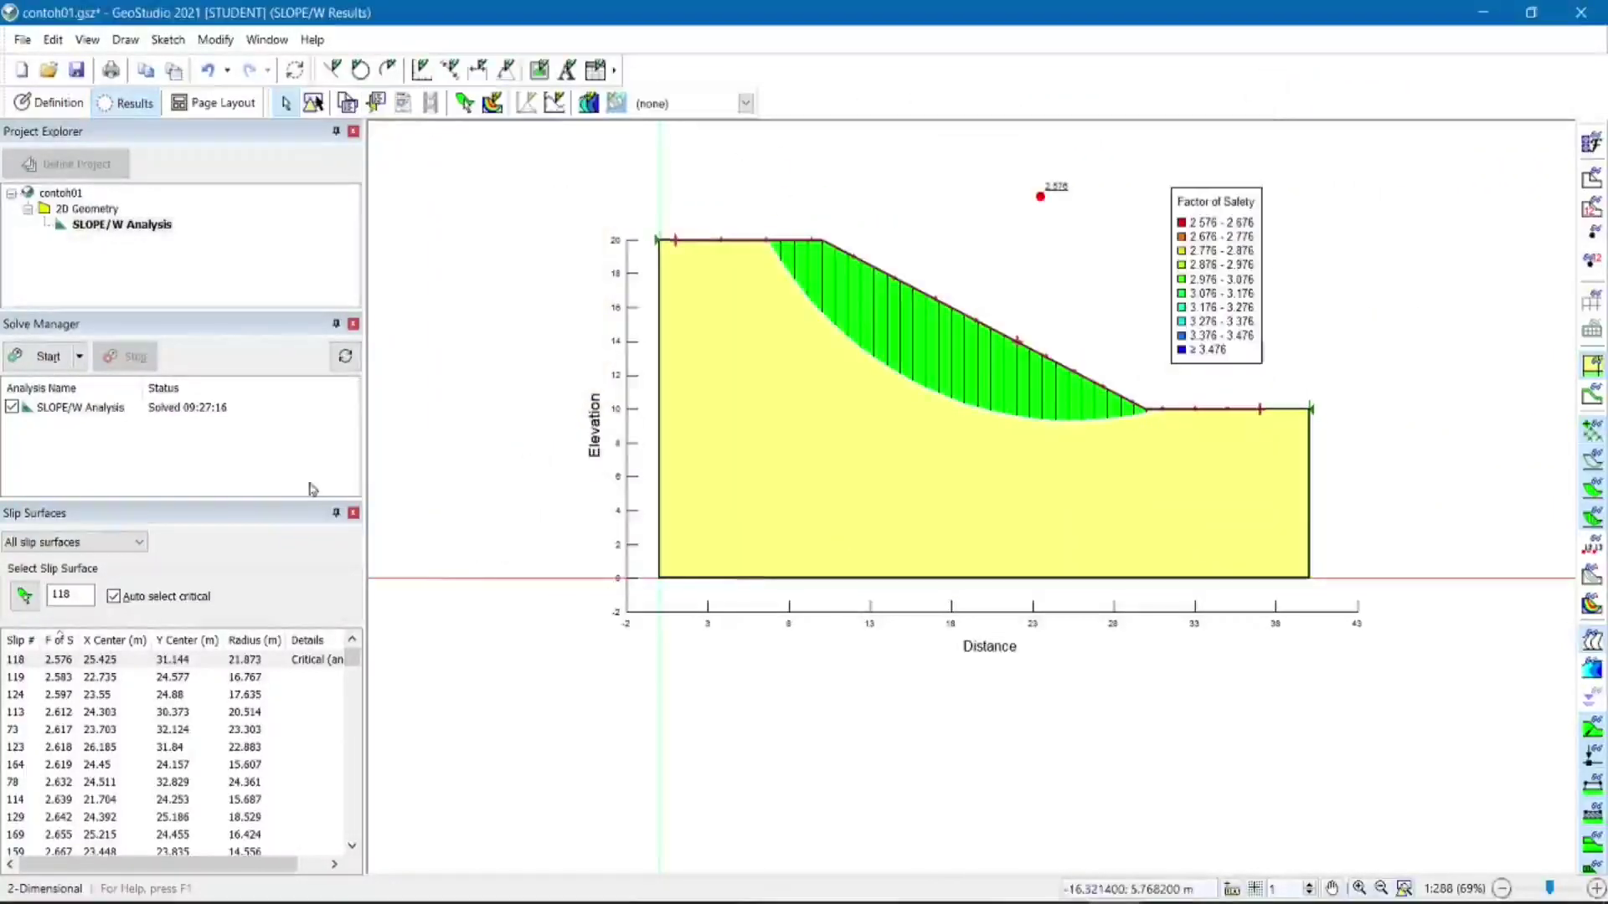
Set the SLOPE/W analysis type to Bishop in the project definition, leaving the pore-water pressure conditions at none, and solve the analysis.
left_click(39, 108)
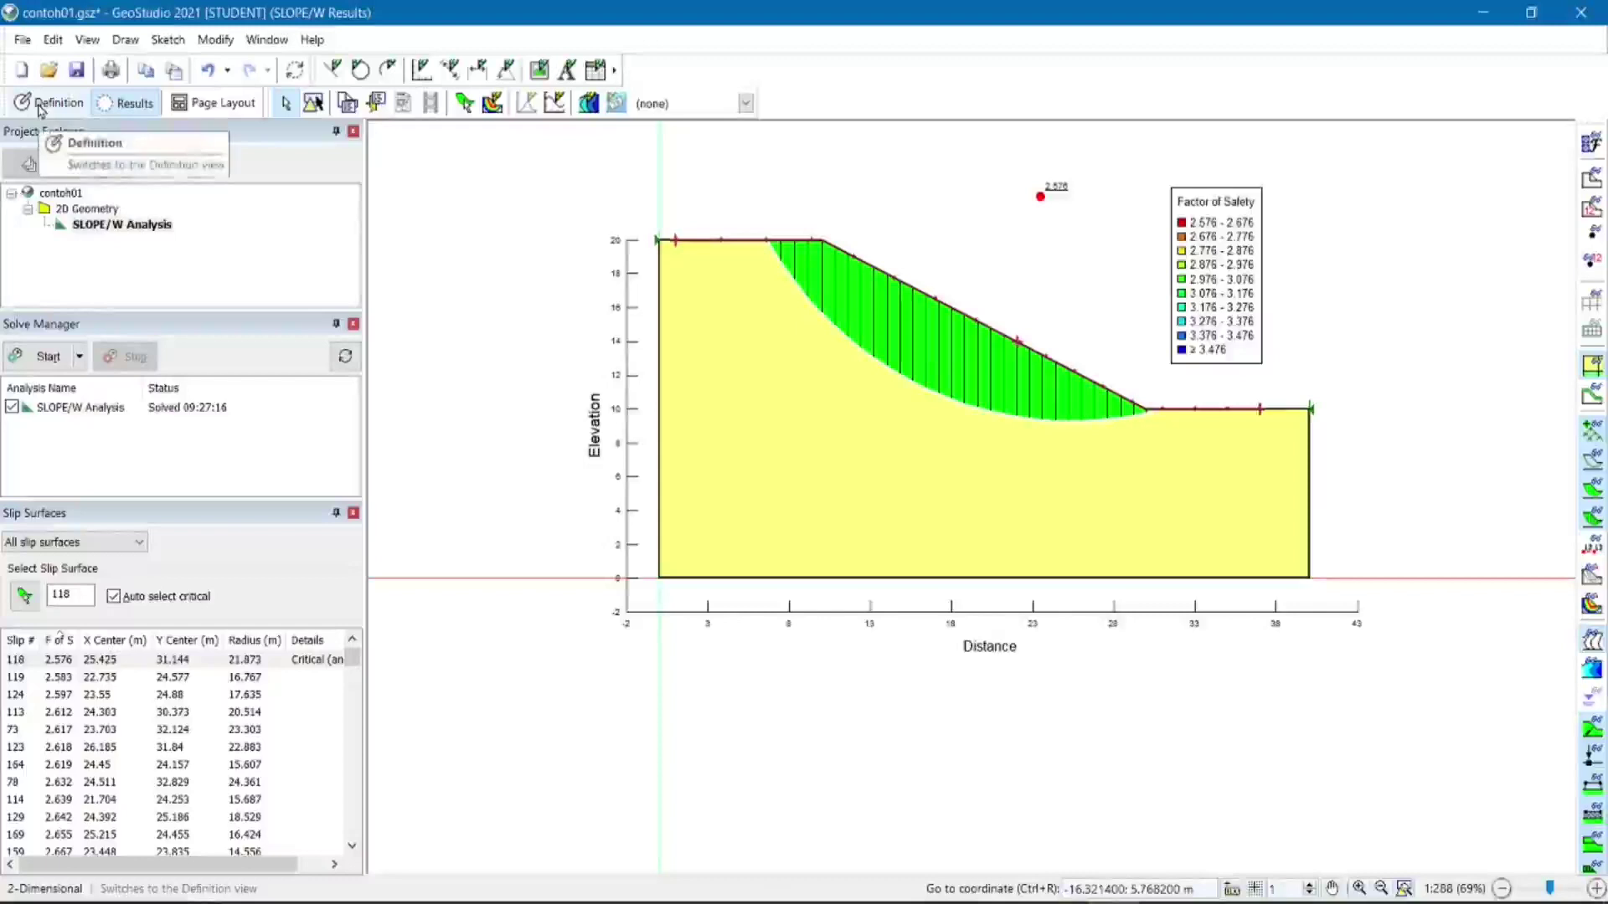
left_click(129, 40)
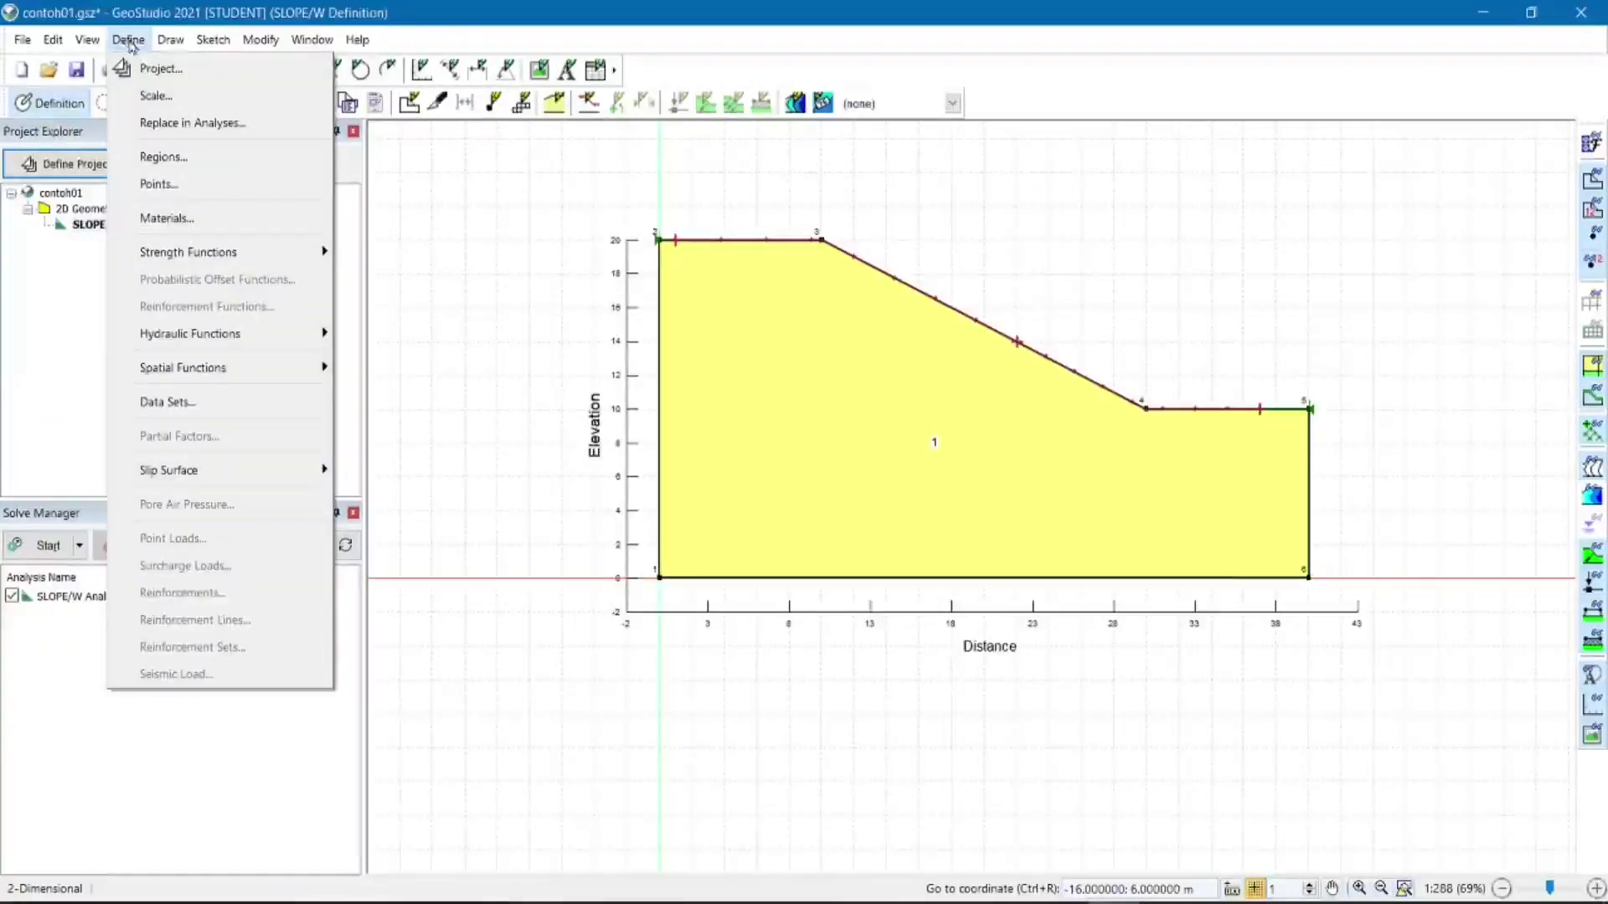
left_click(125, 64)
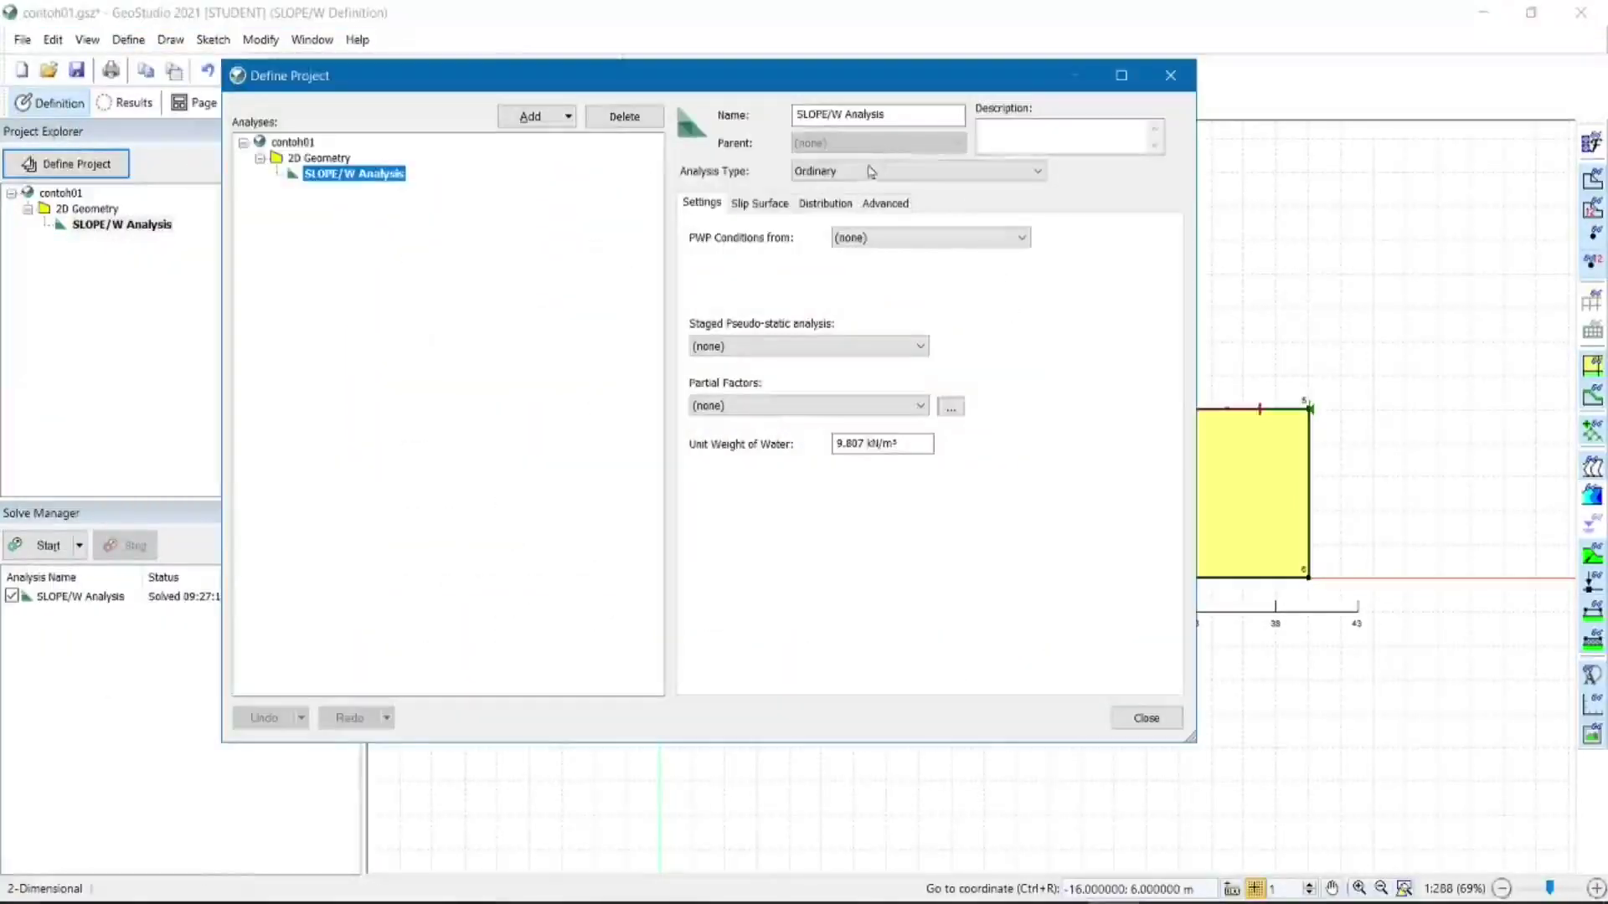
left_click(905, 170)
left_click(841, 218)
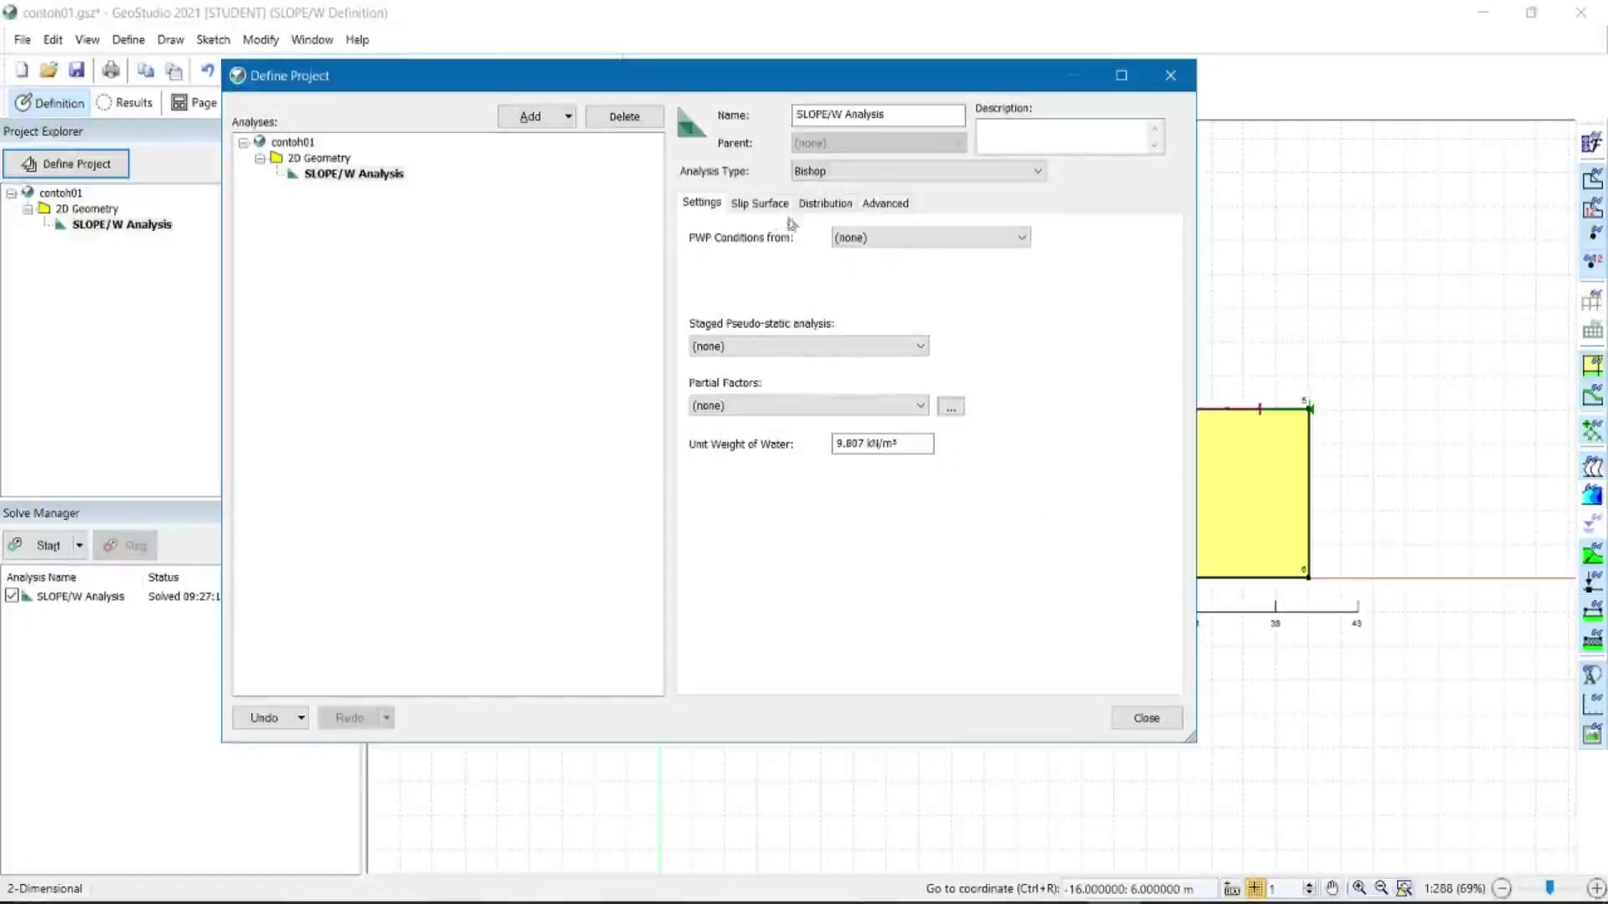
left_click(893, 240)
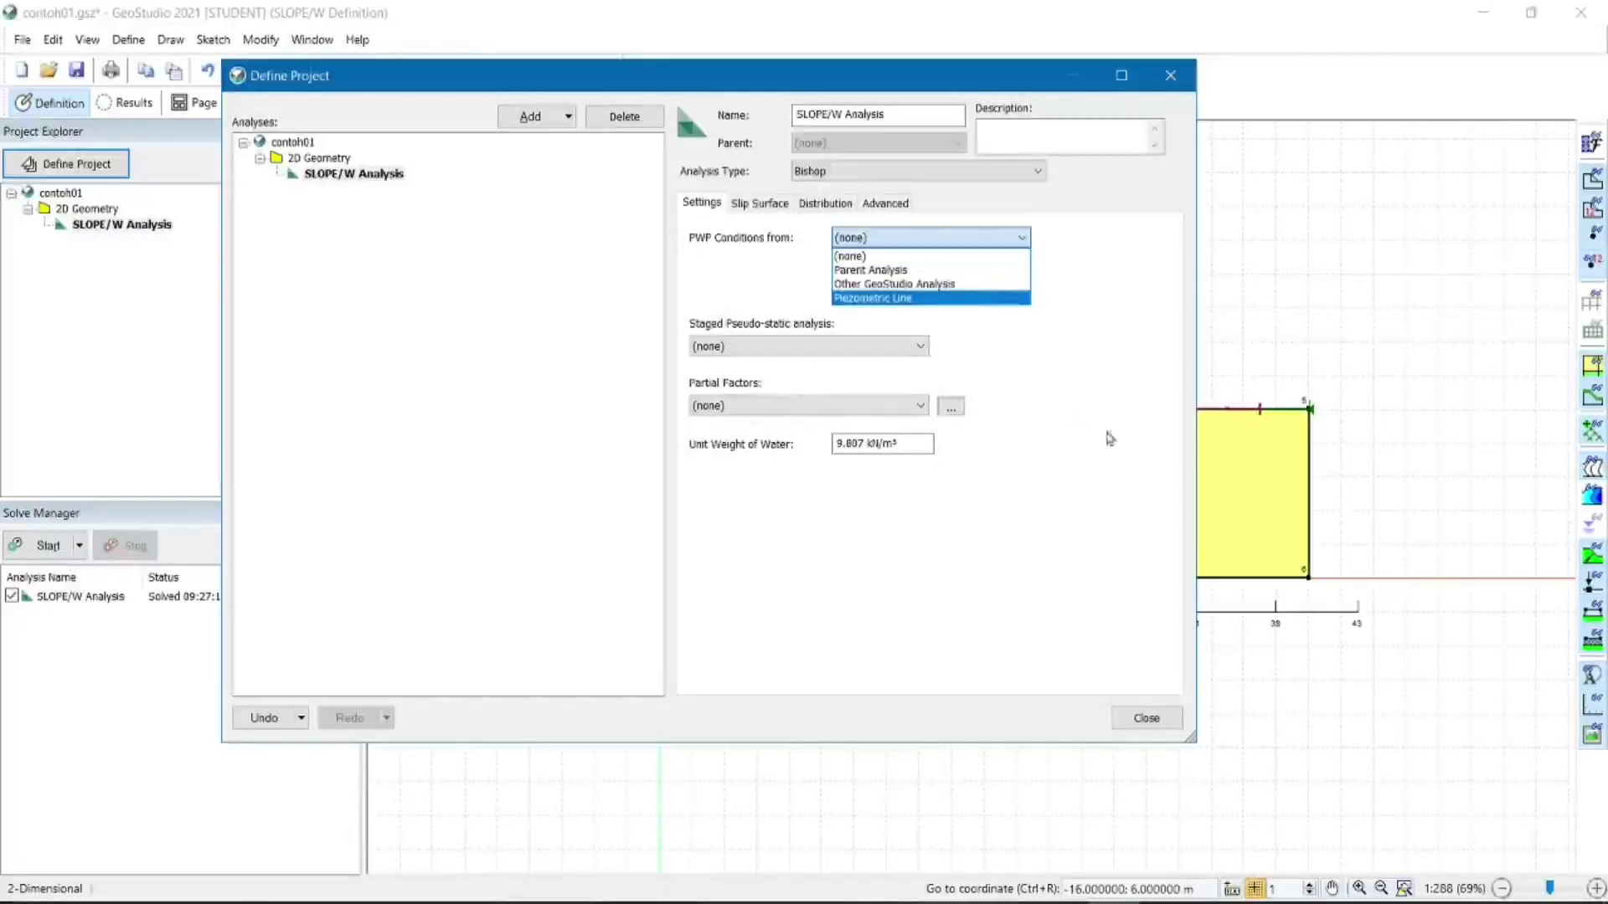
left_click(871, 664)
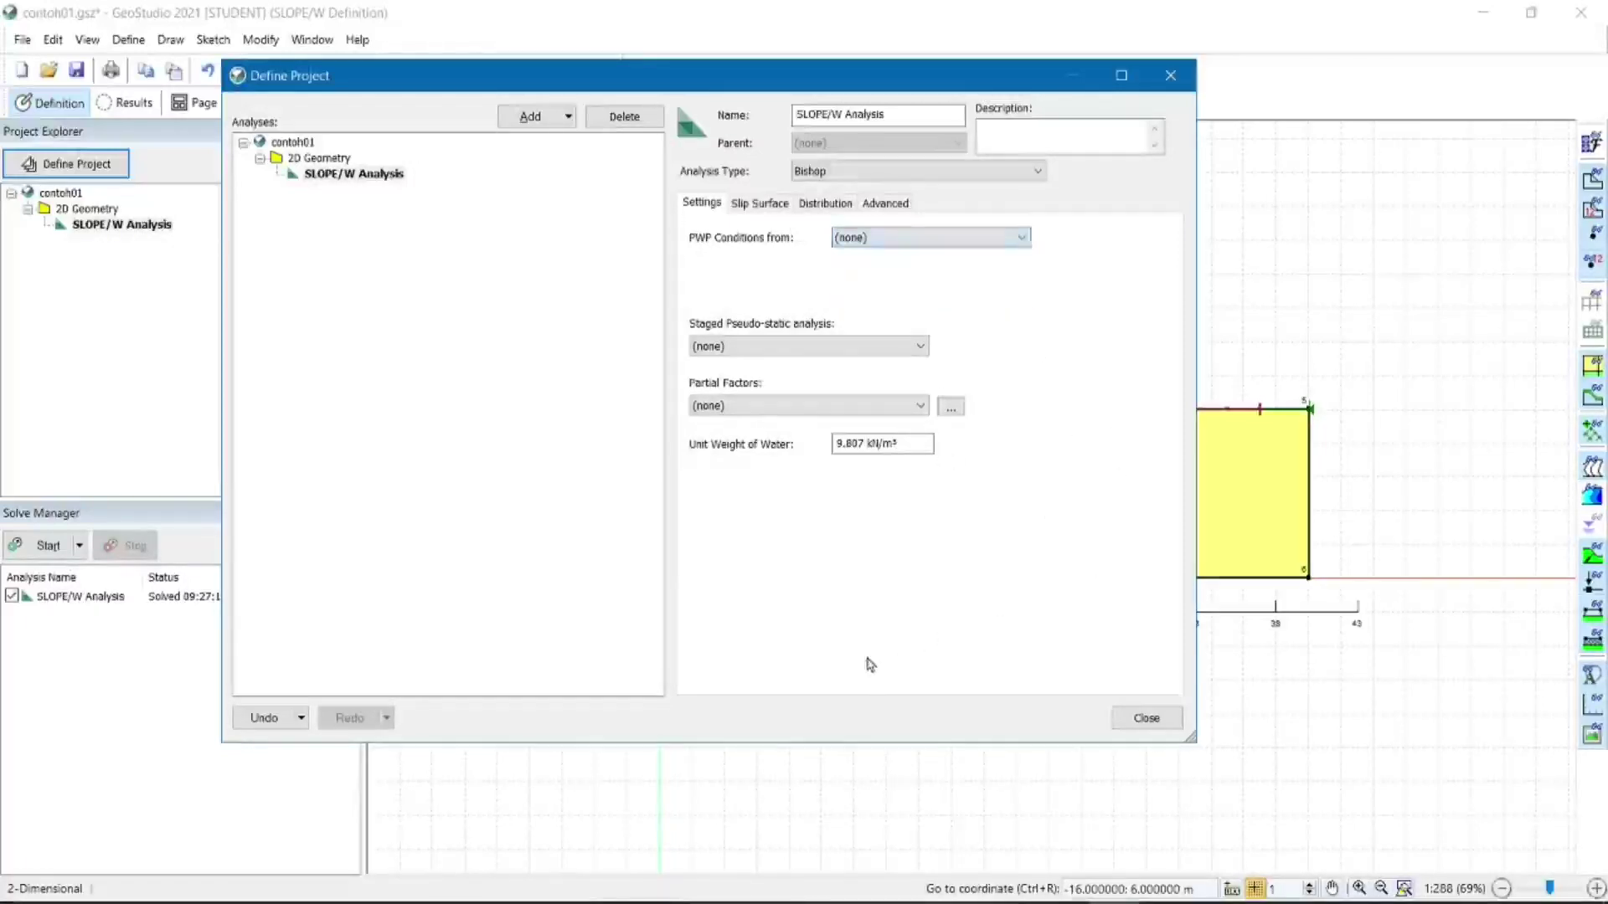
left_click(1144, 719)
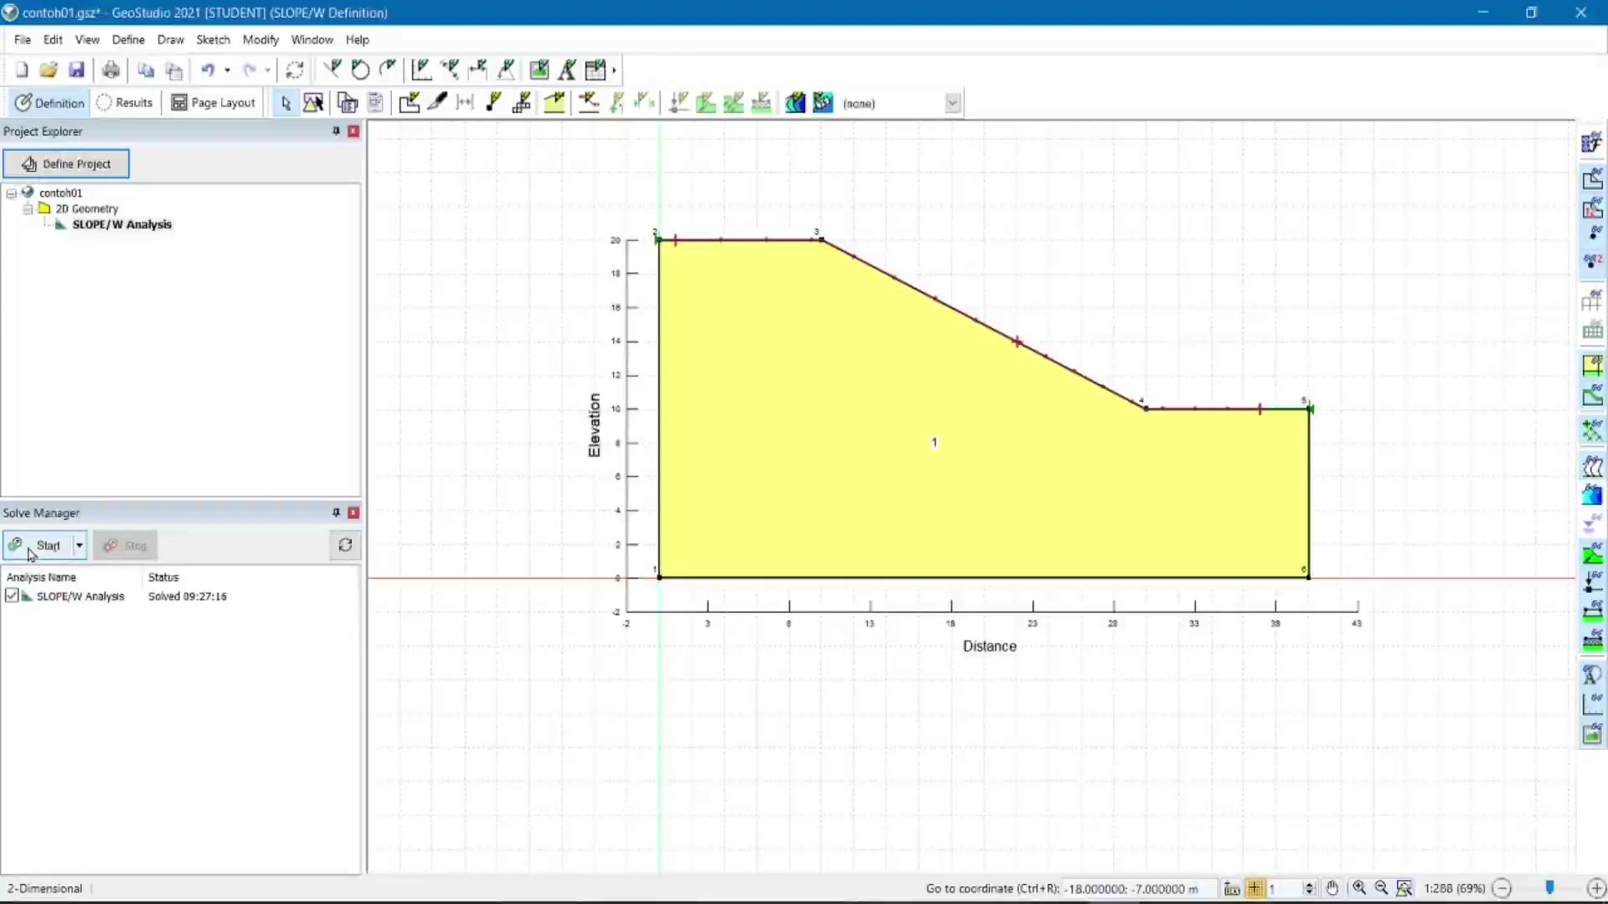
left_click(29, 548)
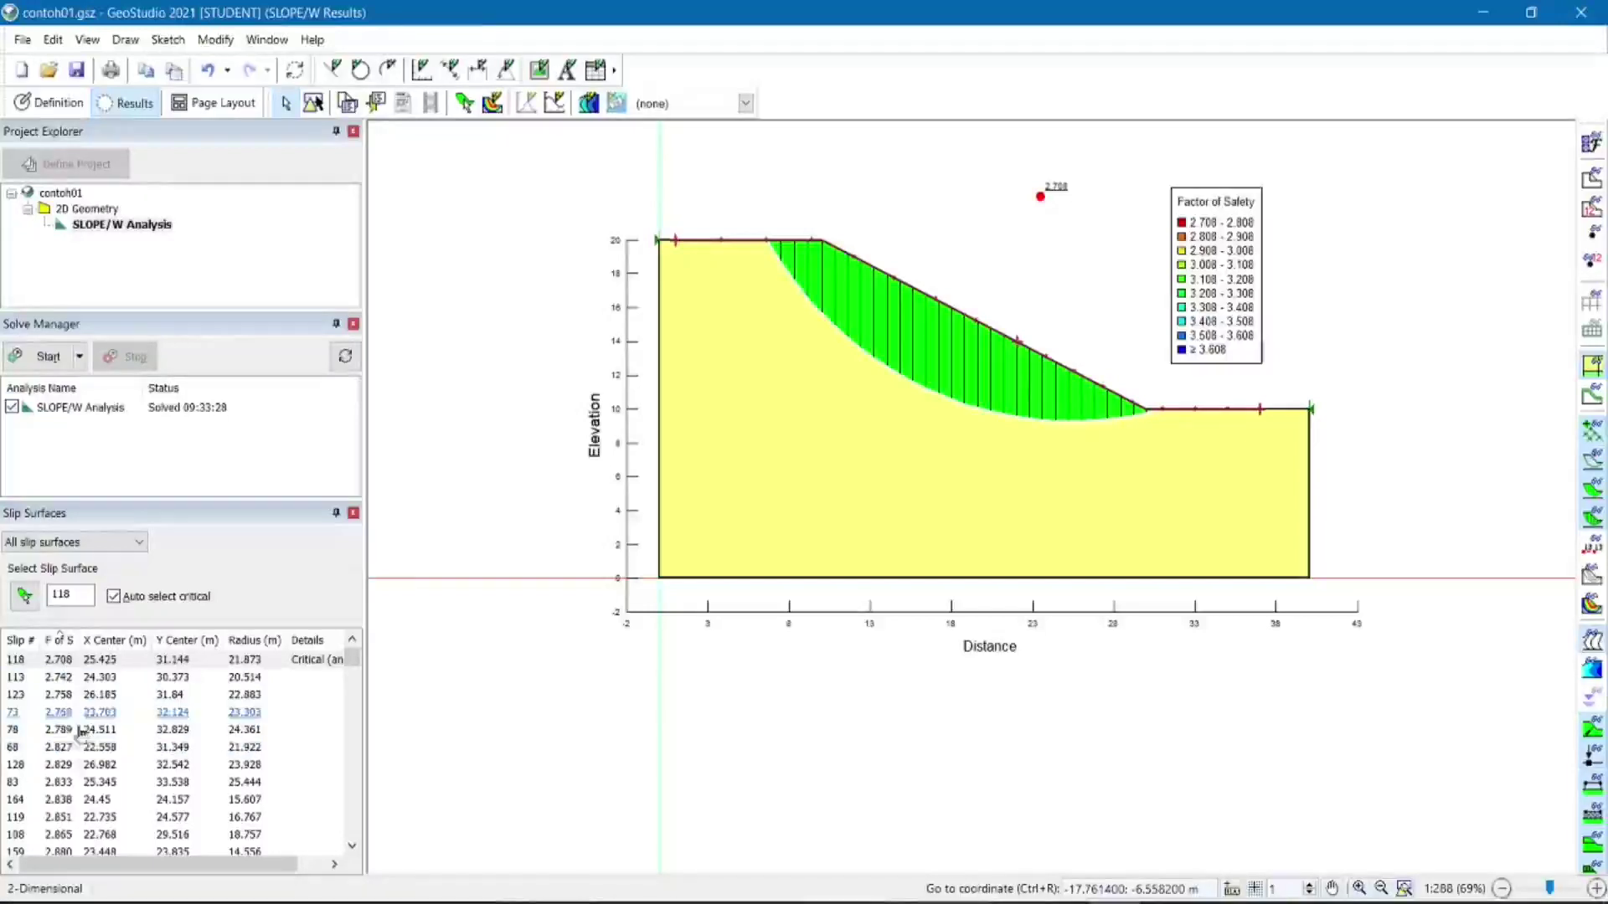
Set the SLOPE/W analysis type back to Ordinary in the project definition and solve the analysis again for comparison.
left_click(51, 102)
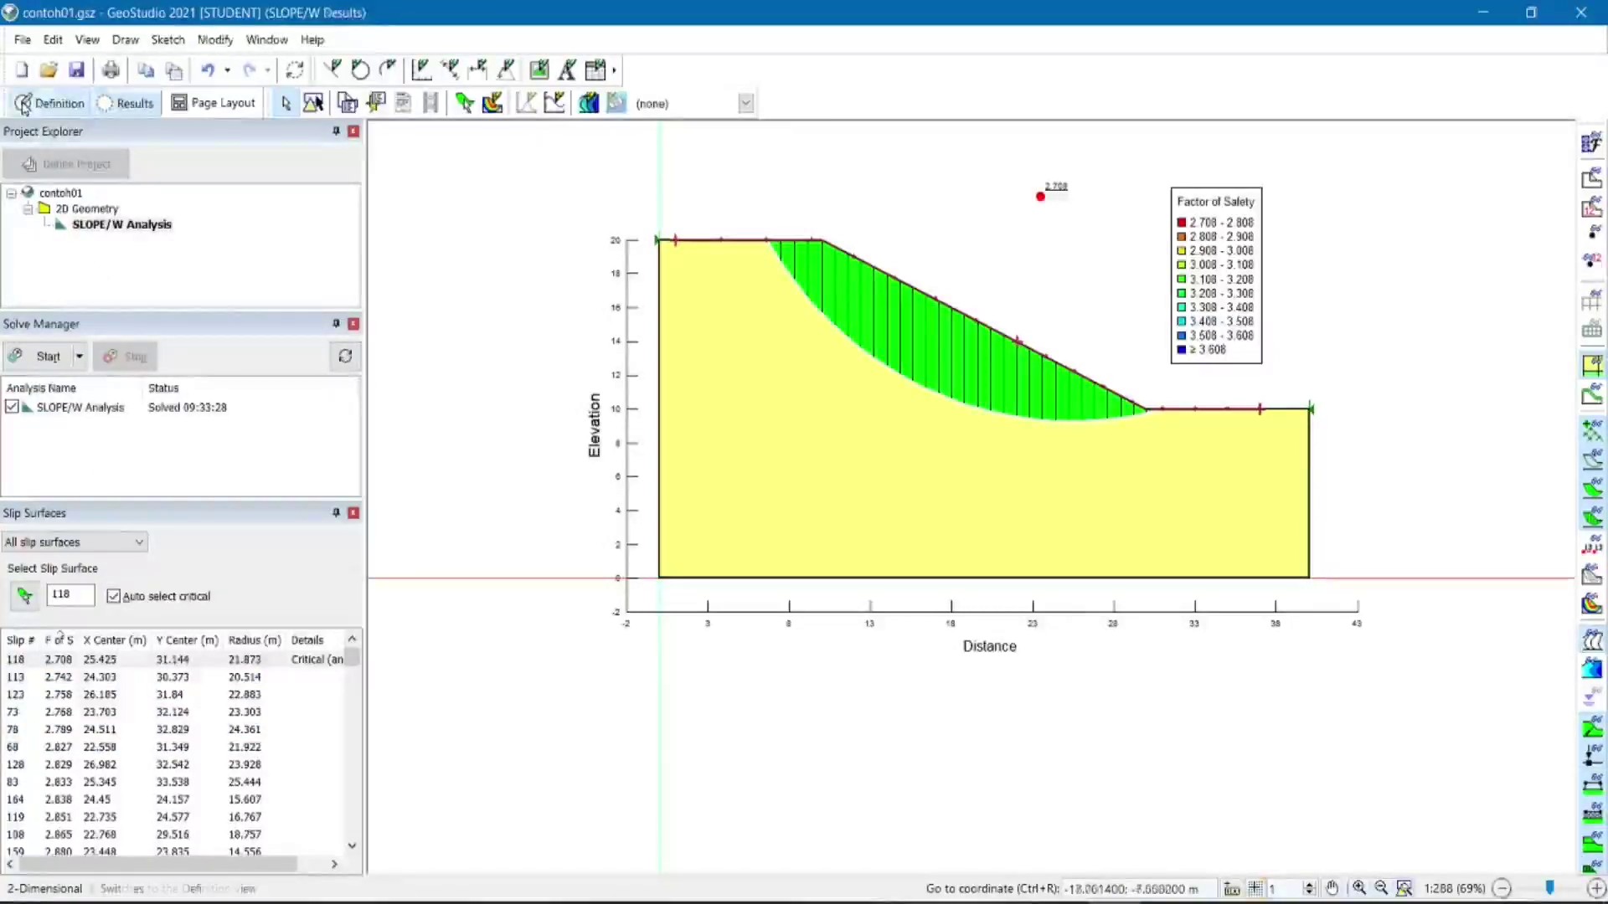
left_click(128, 40)
left_click(130, 63)
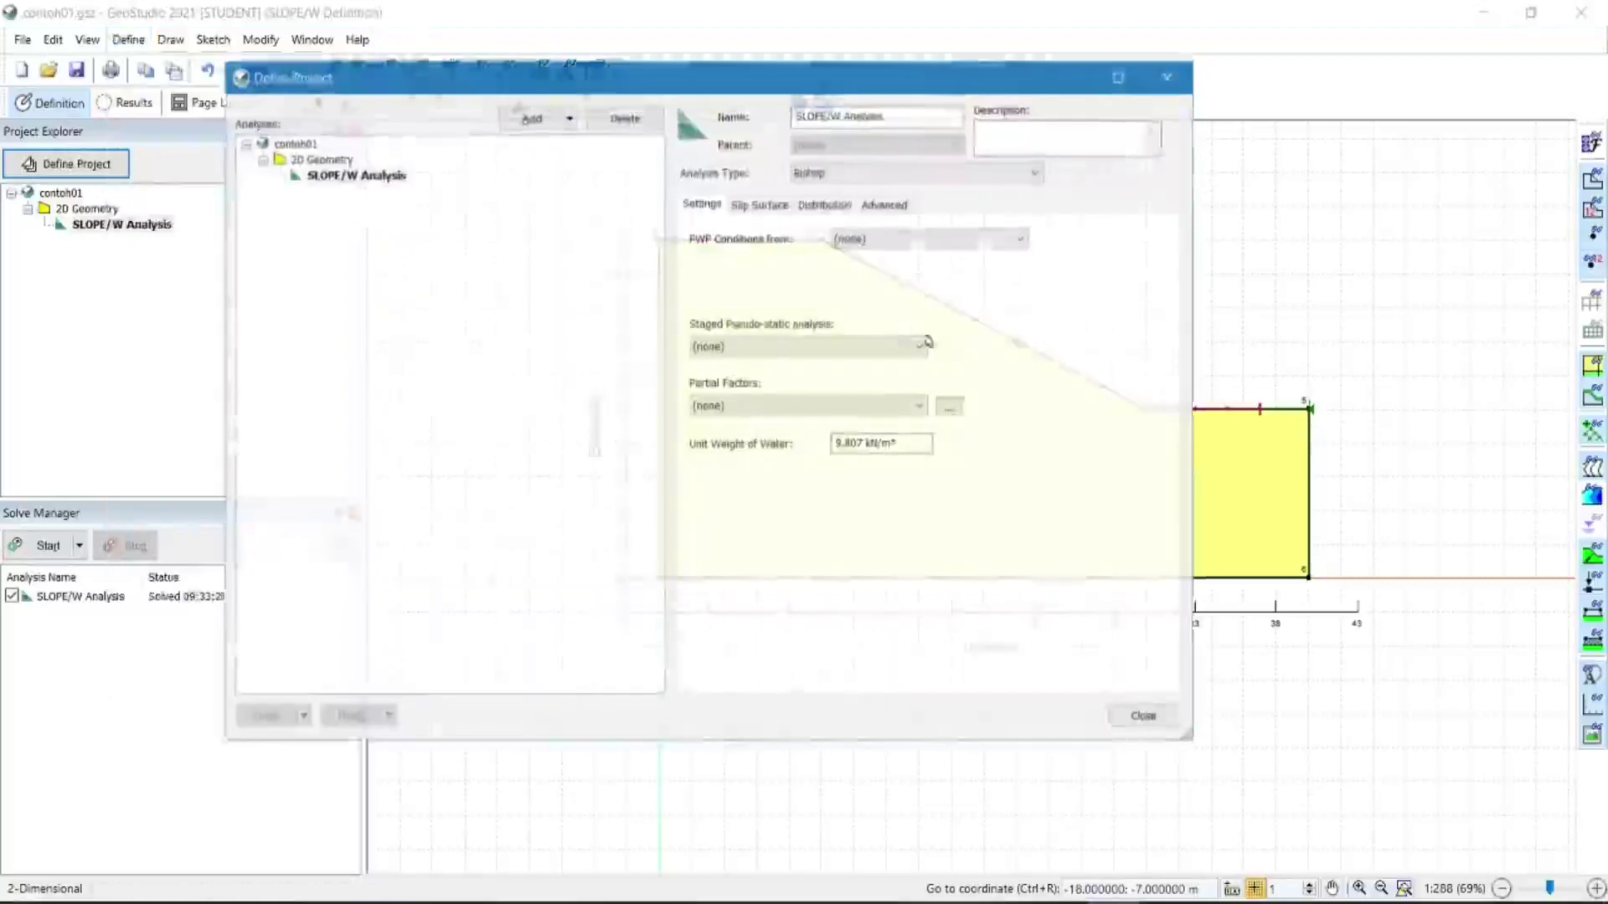
left_click(887, 238)
left_click(759, 203)
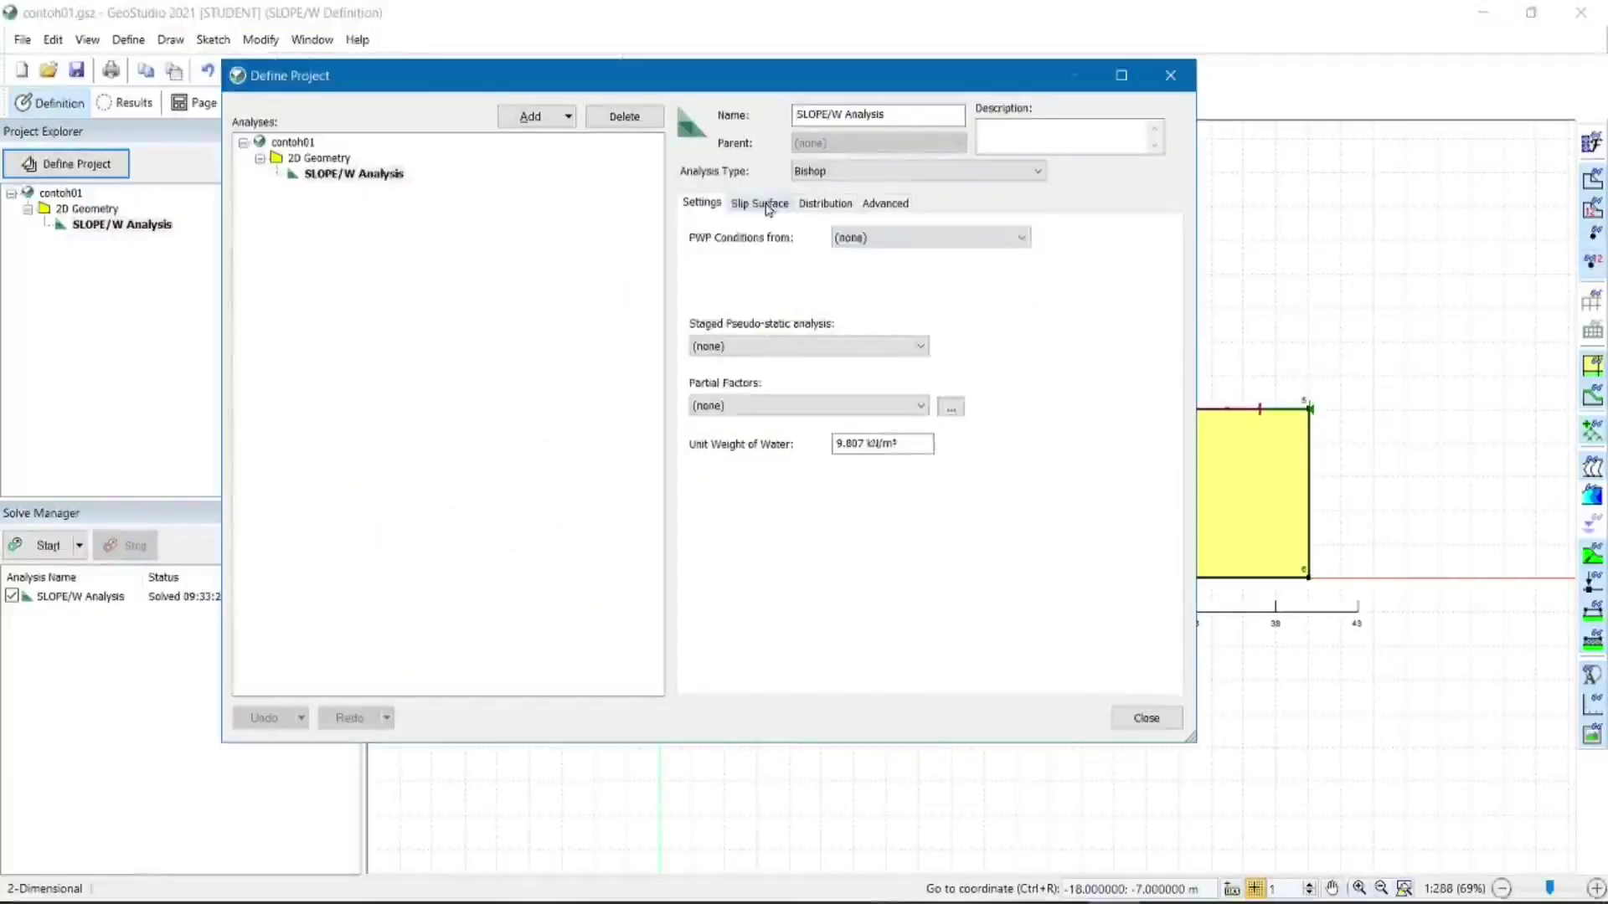
left_click(846, 171)
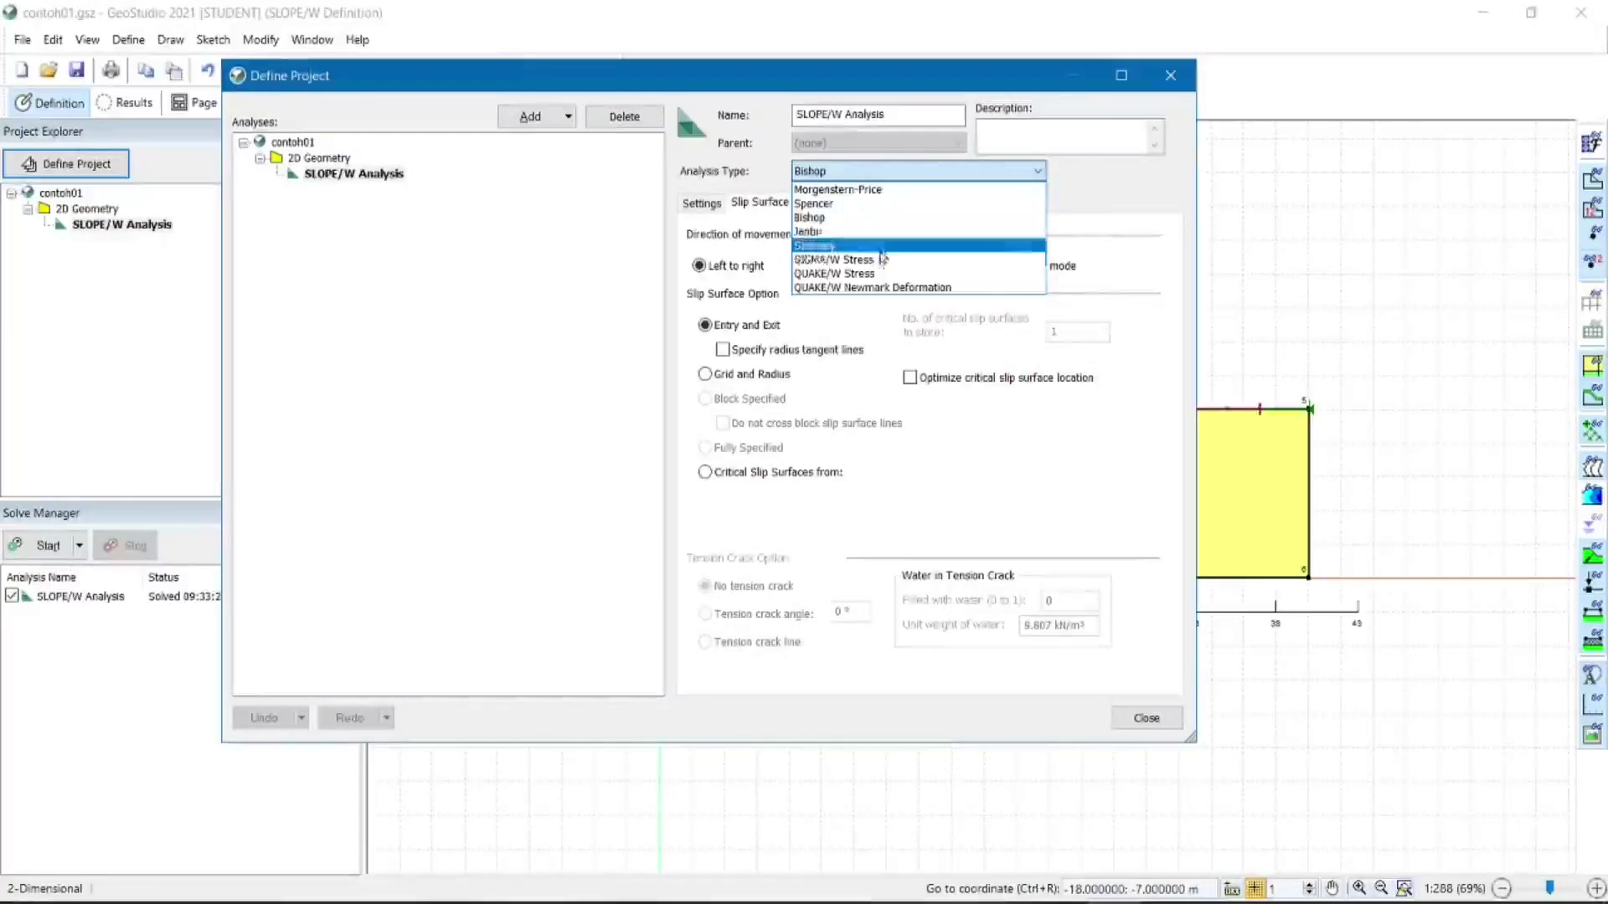
left_click(861, 246)
left_click(1145, 719)
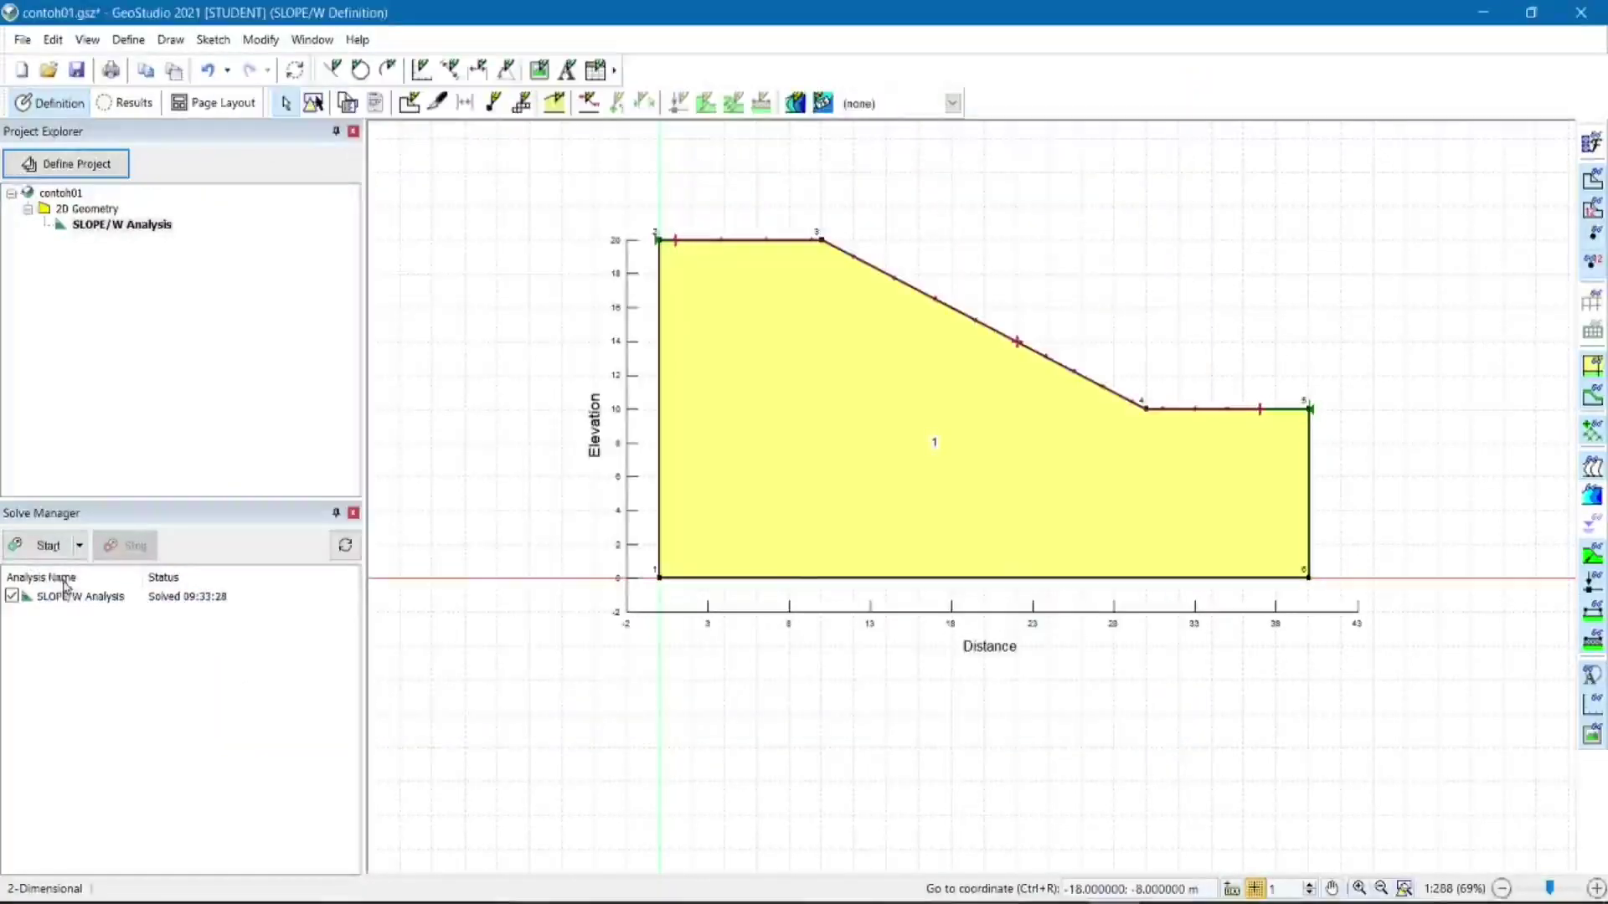
left_click(48, 546)
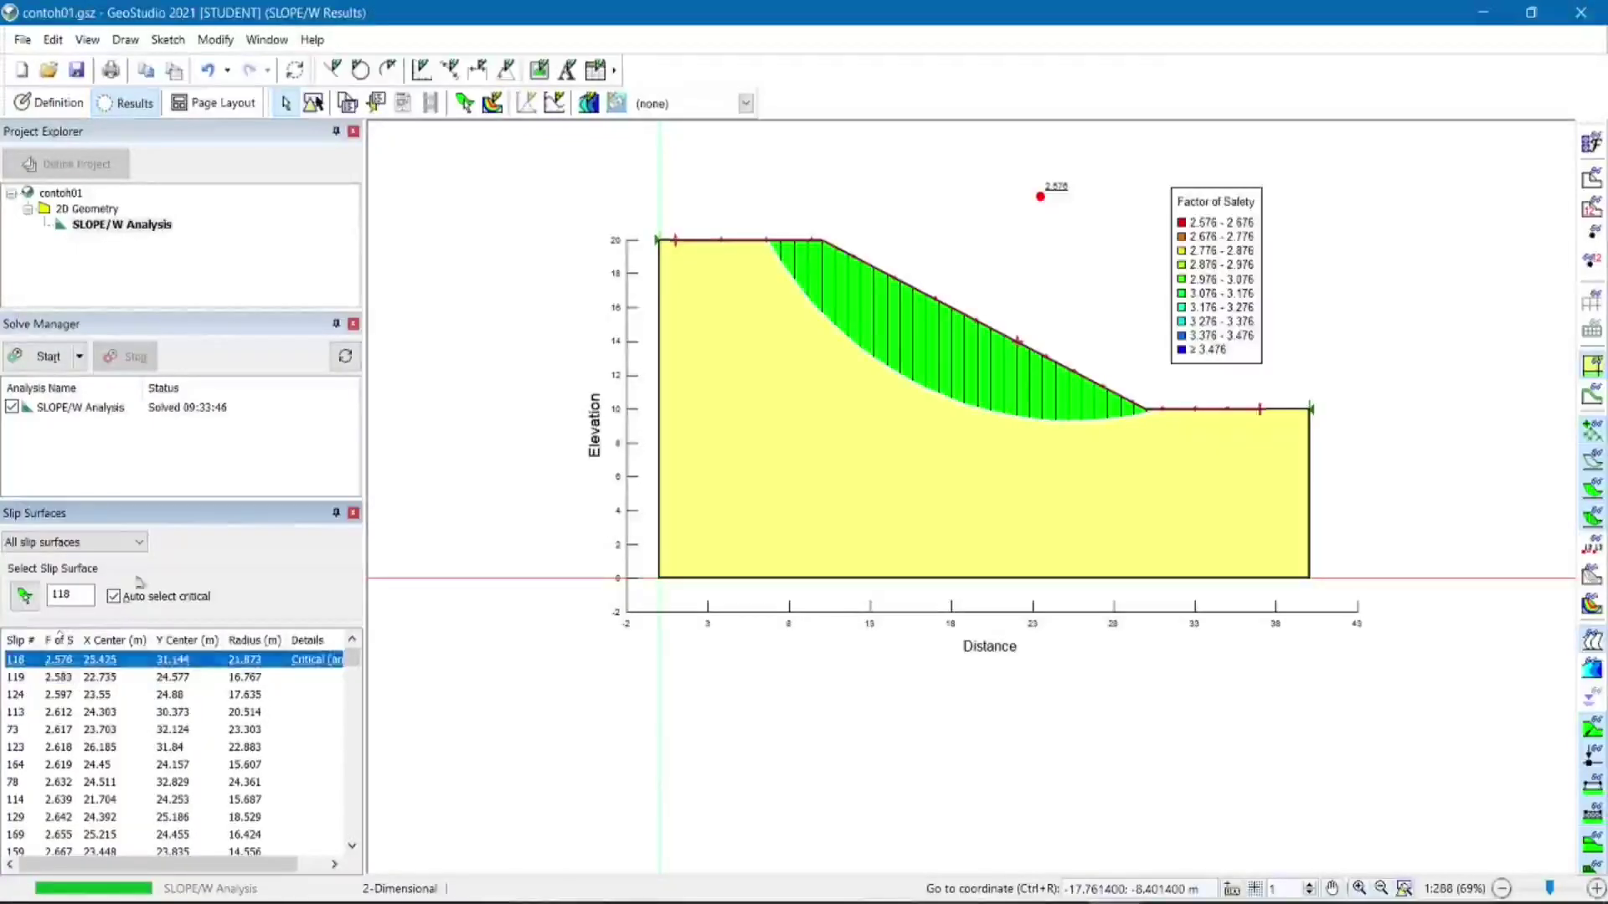
Return to the model definition, change the SLOPE/W analysis type from Ordinary to Bishop, and re-solve the analysis.
left_click(48, 102)
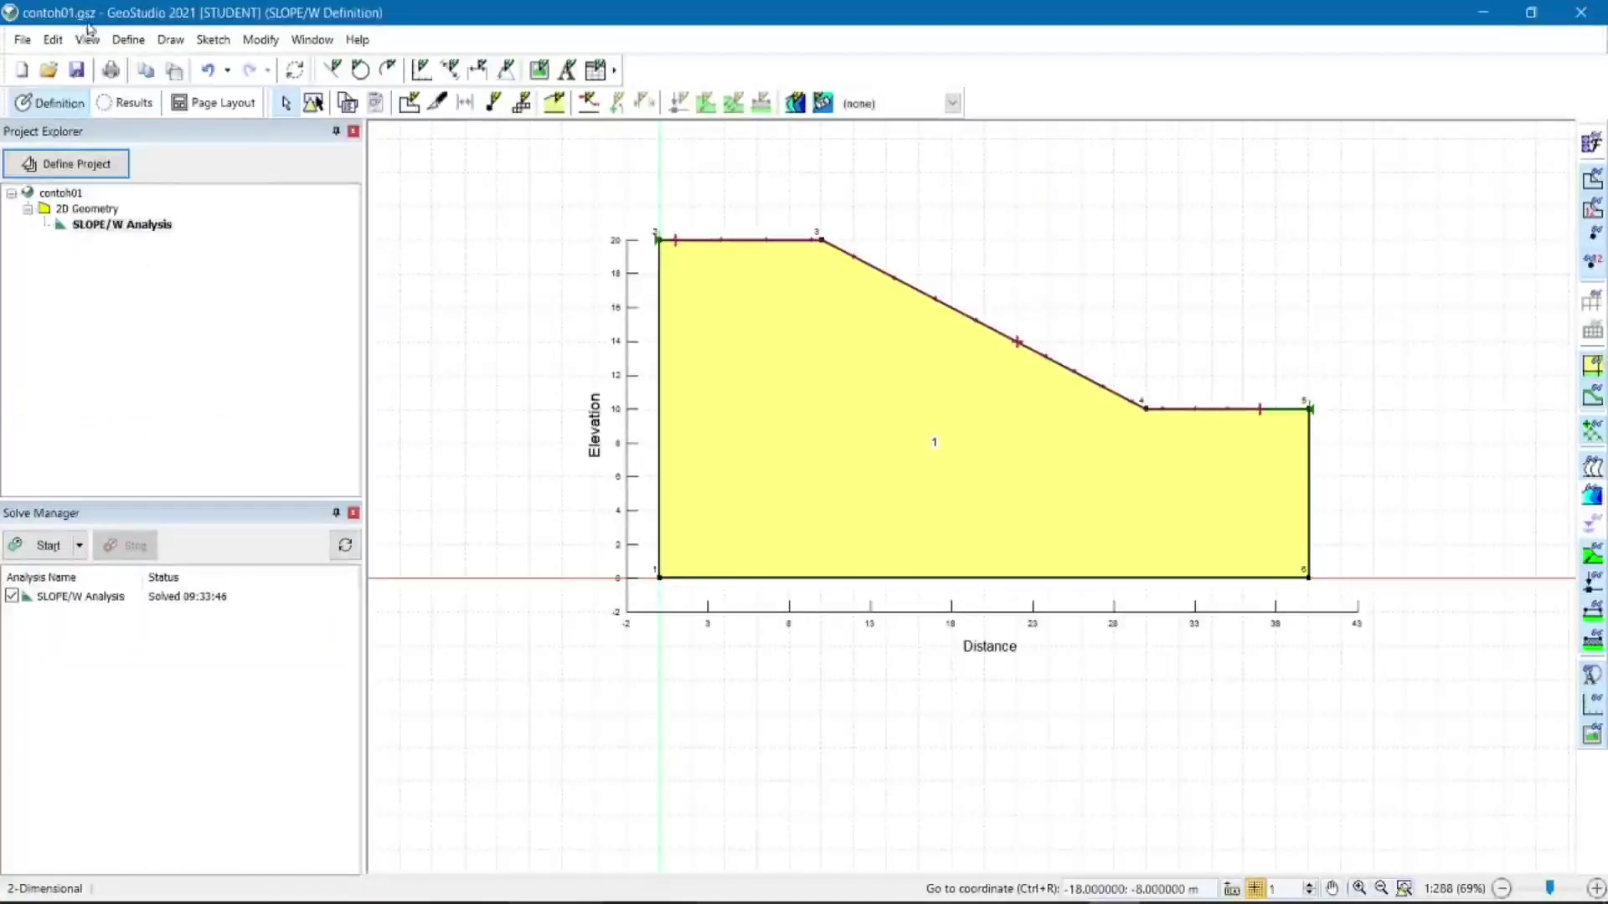
left_click(87, 39)
left_click(113, 69)
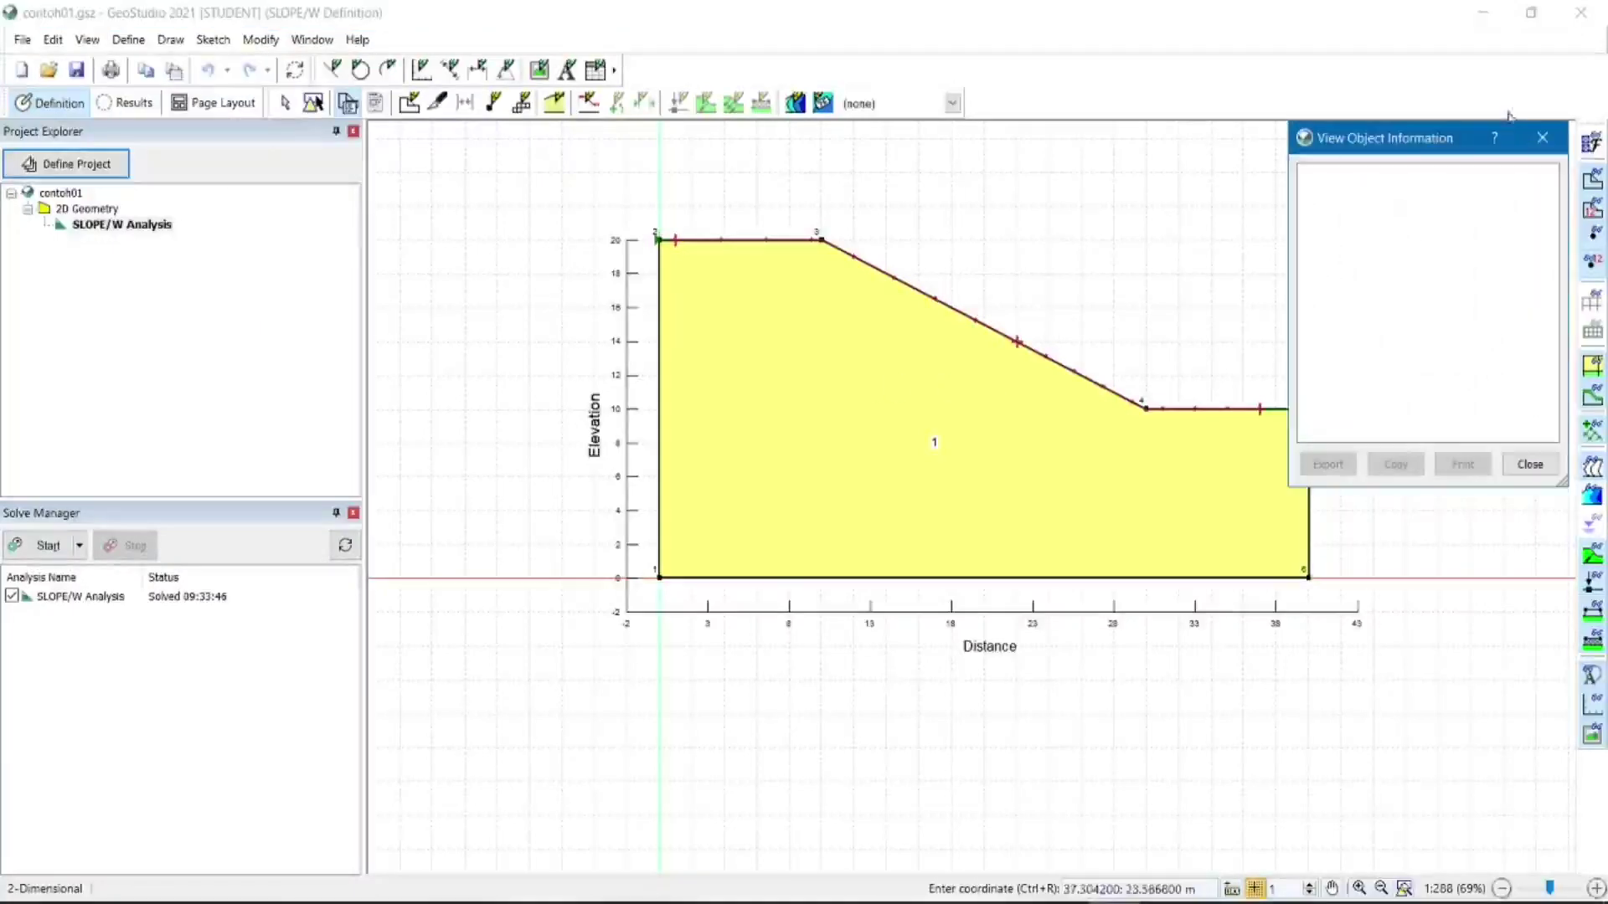
left_click(1529, 151)
left_click(128, 40)
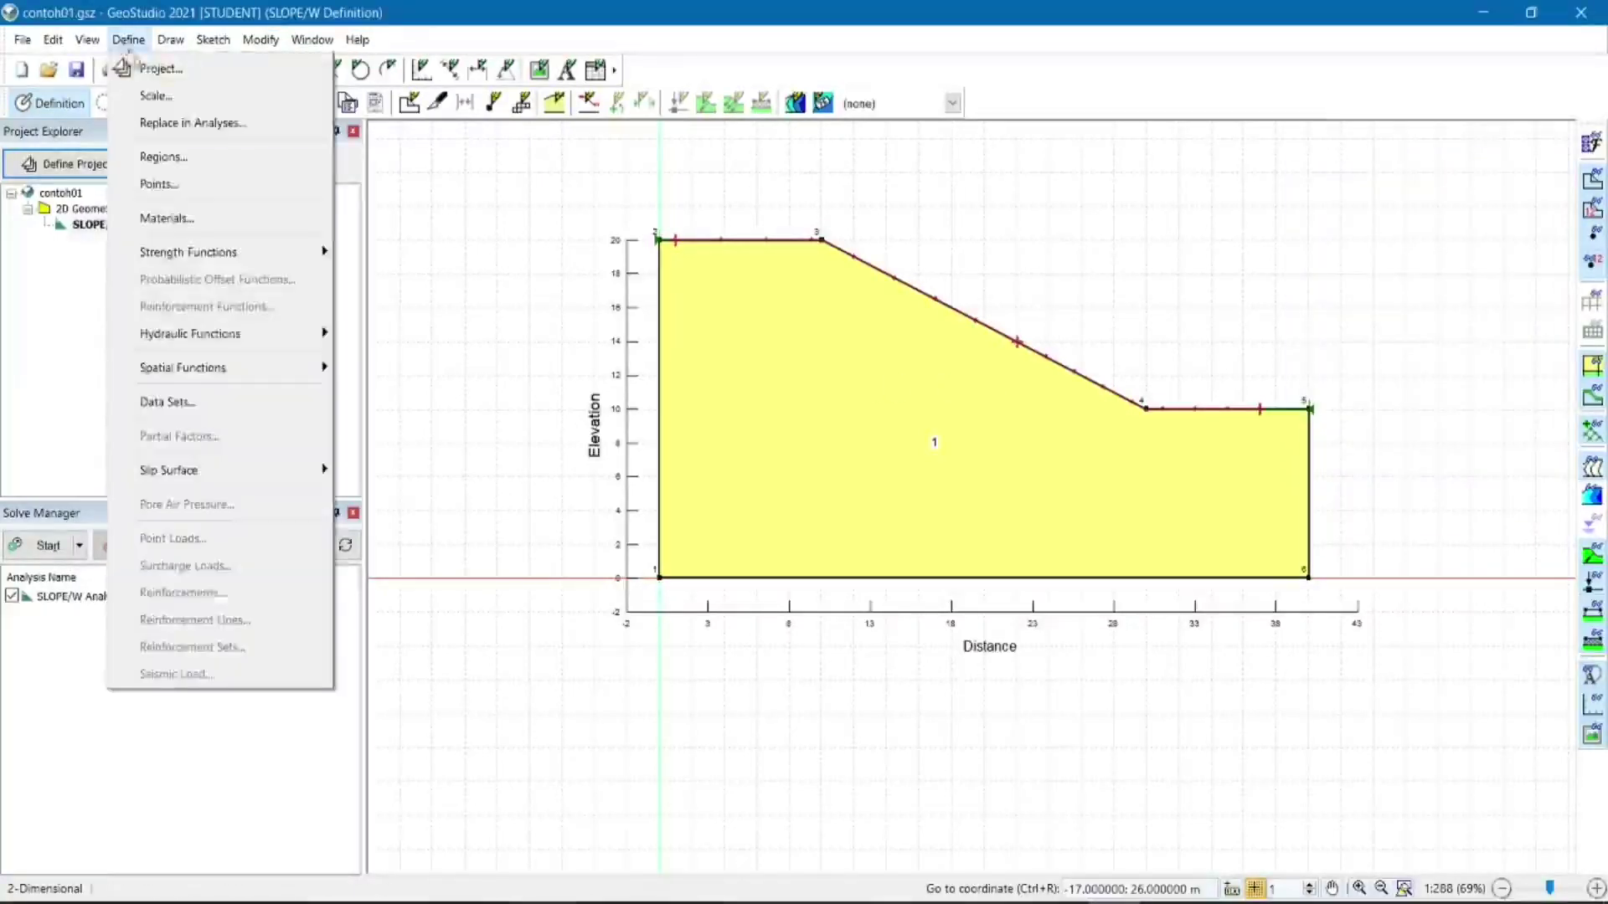
left_click(151, 76)
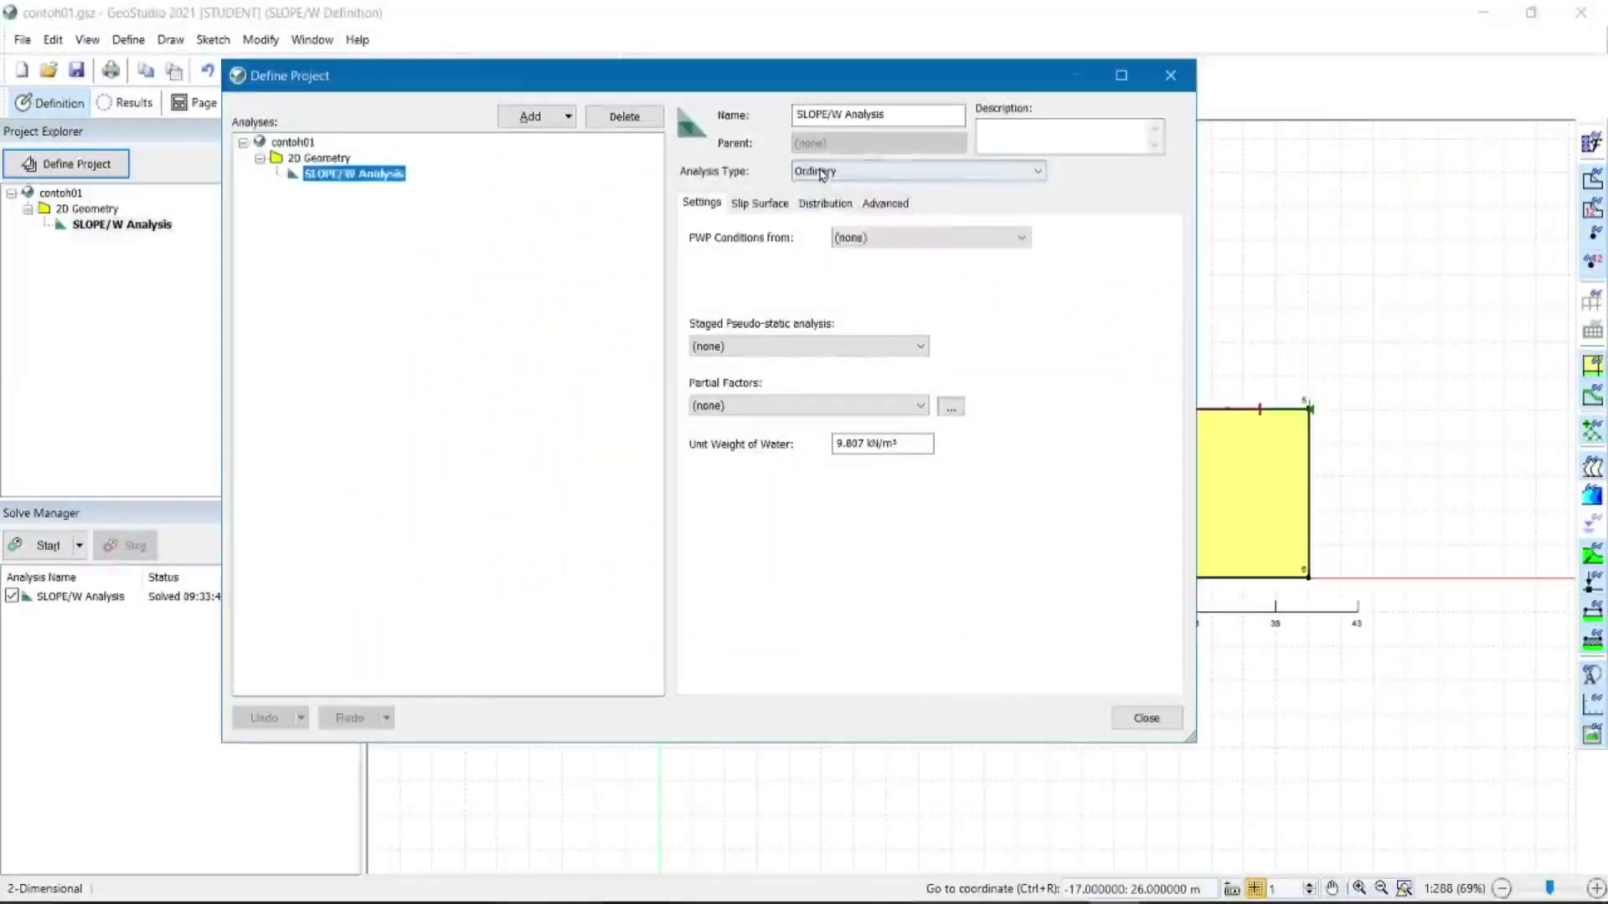
left_click(846, 170)
left_click(862, 218)
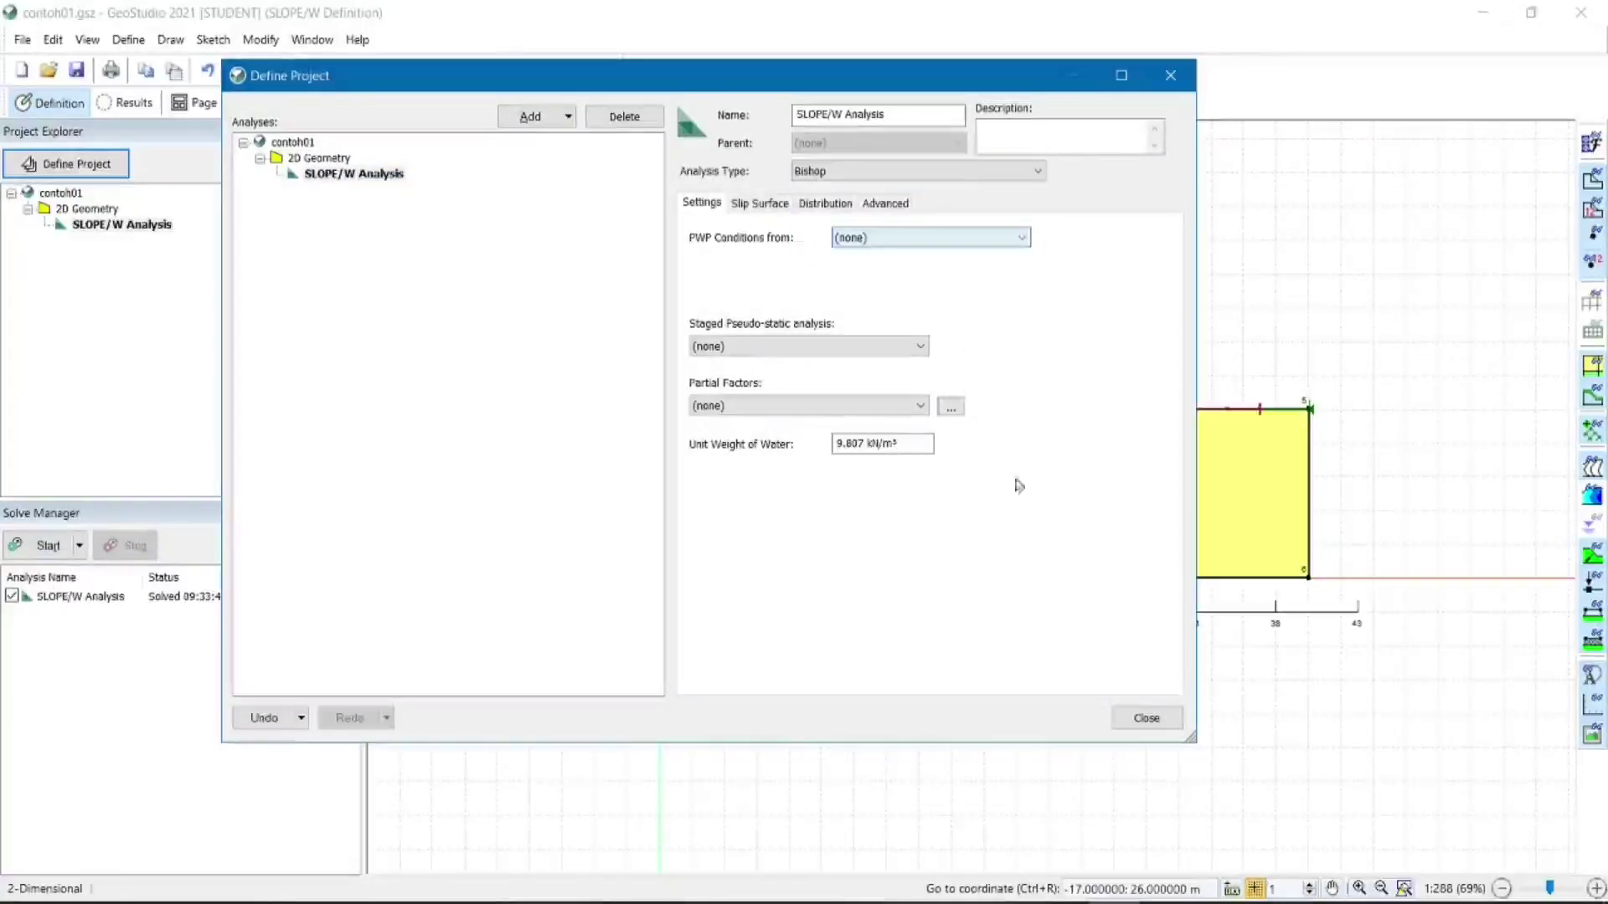
left_click(1146, 718)
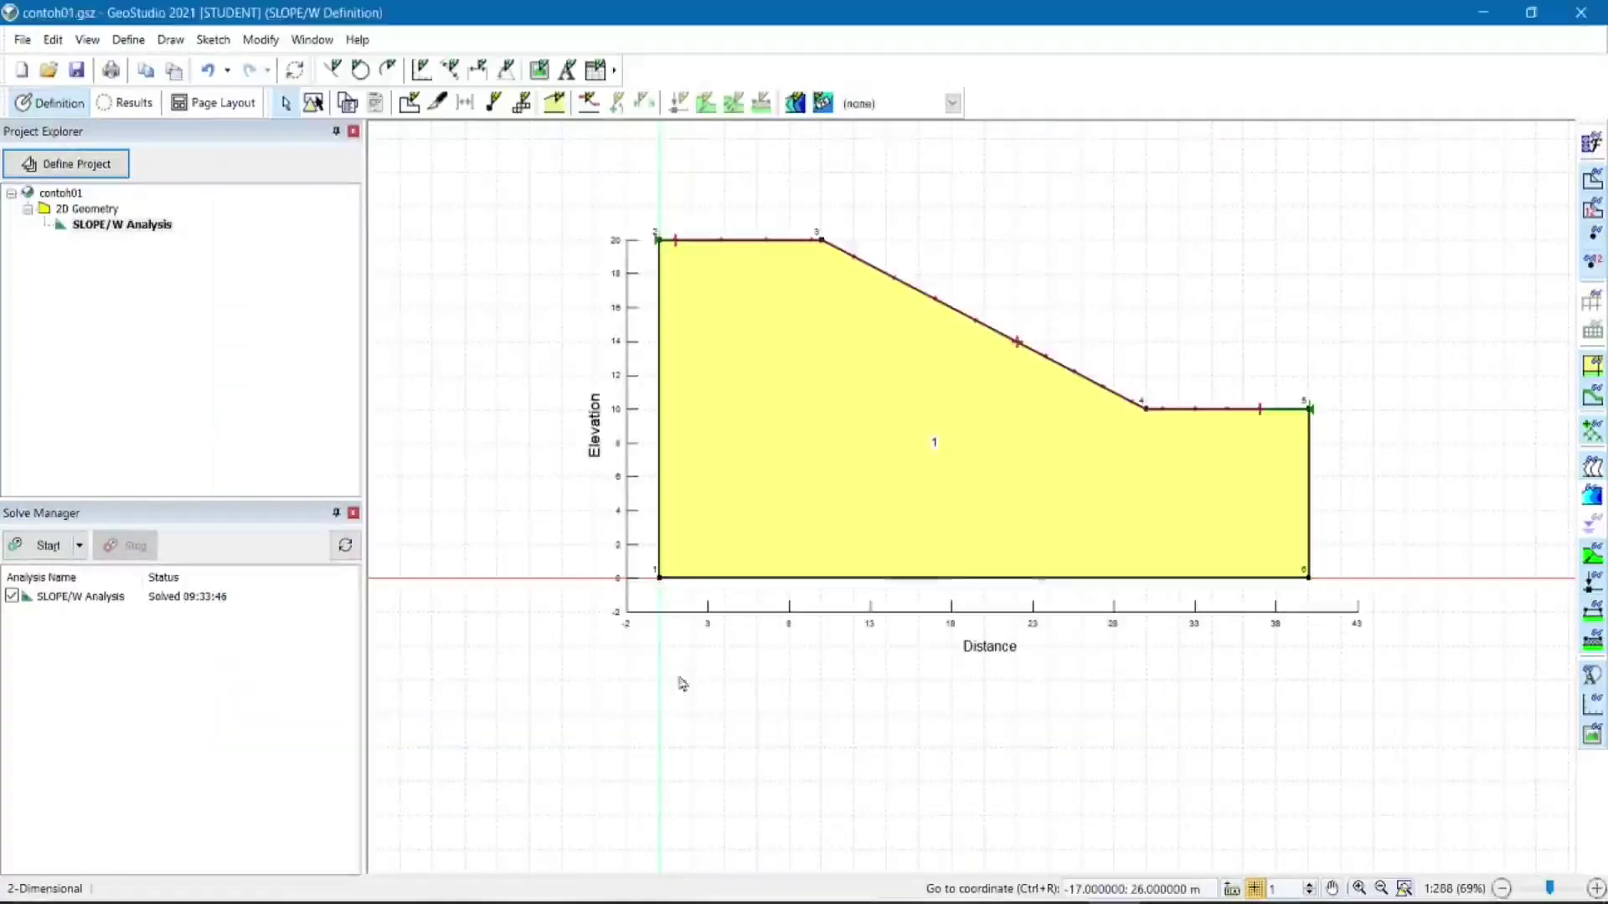
left_click(38, 549)
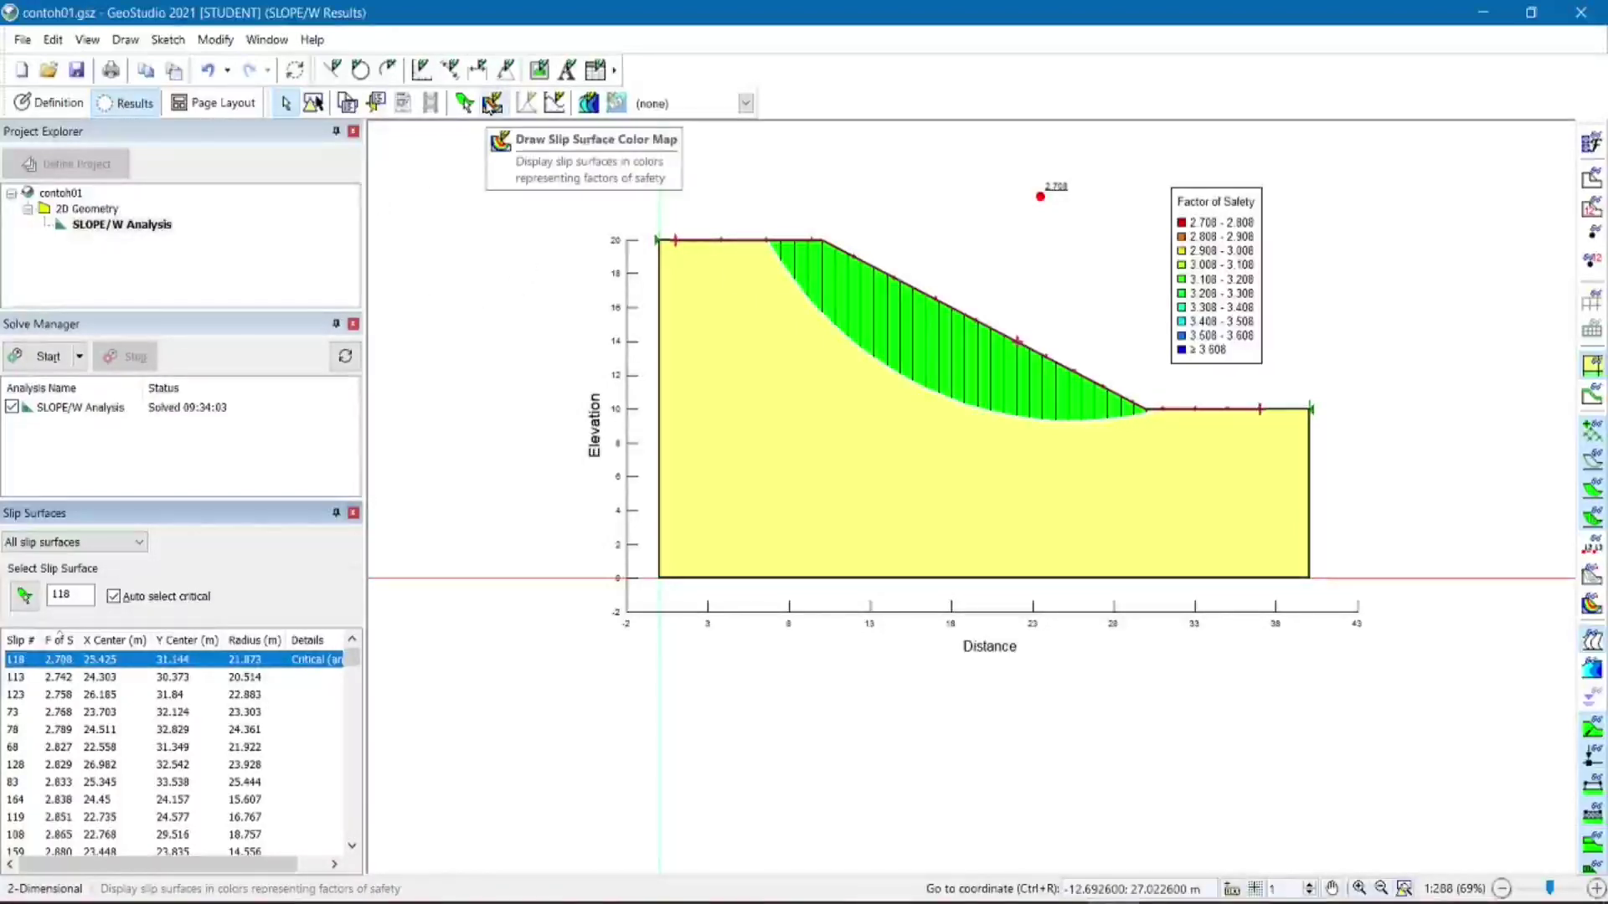
left_click(491, 104)
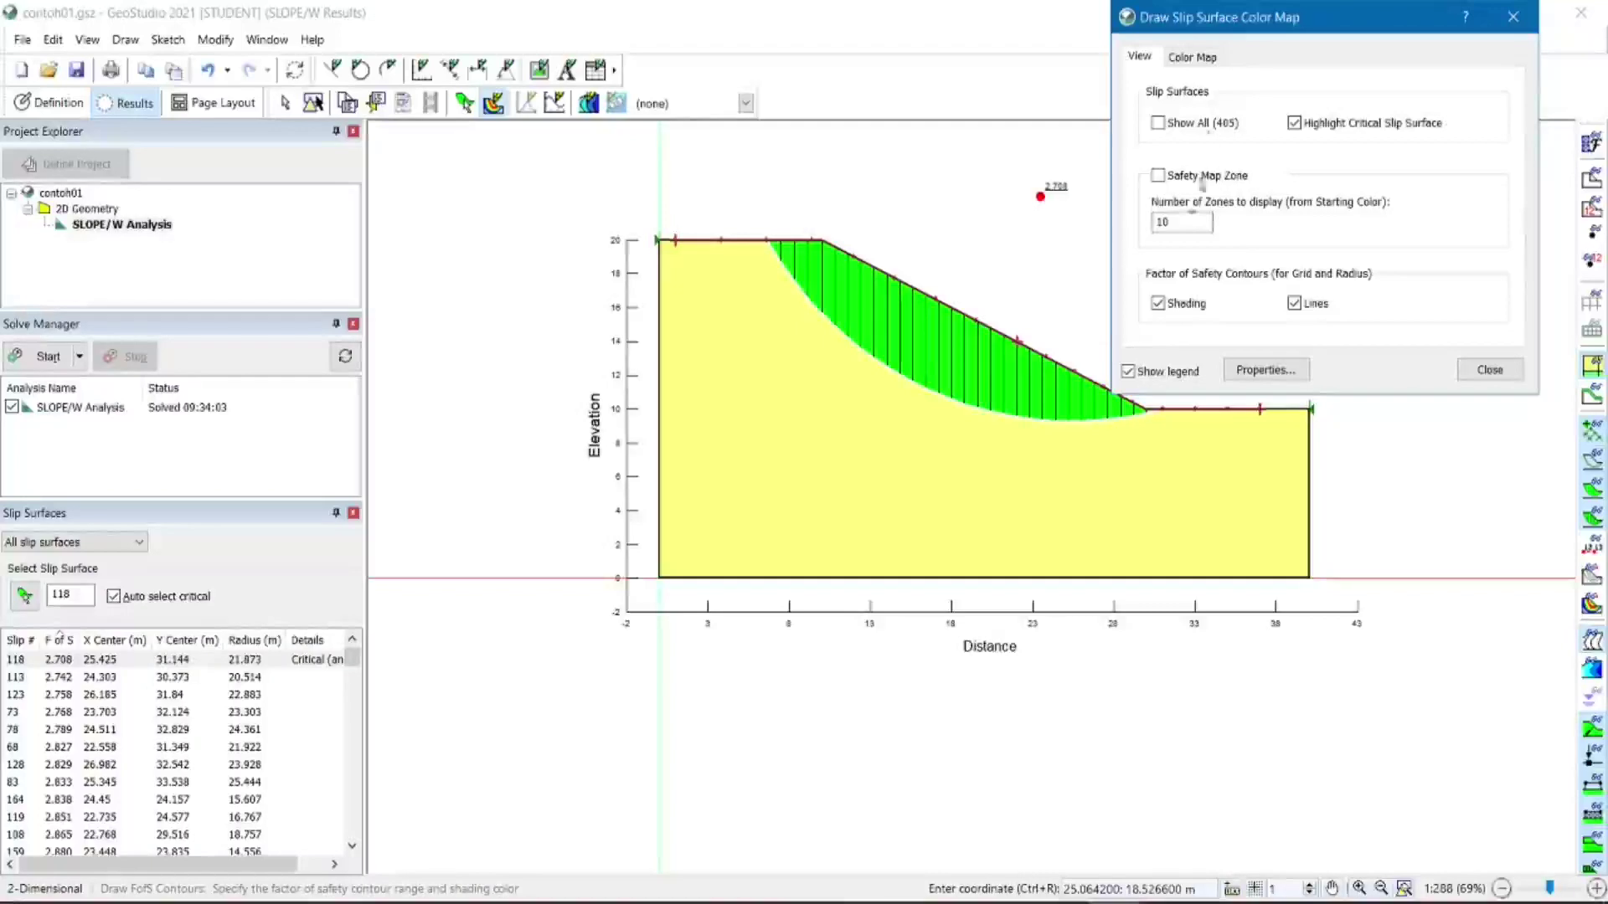
left_click(1158, 306)
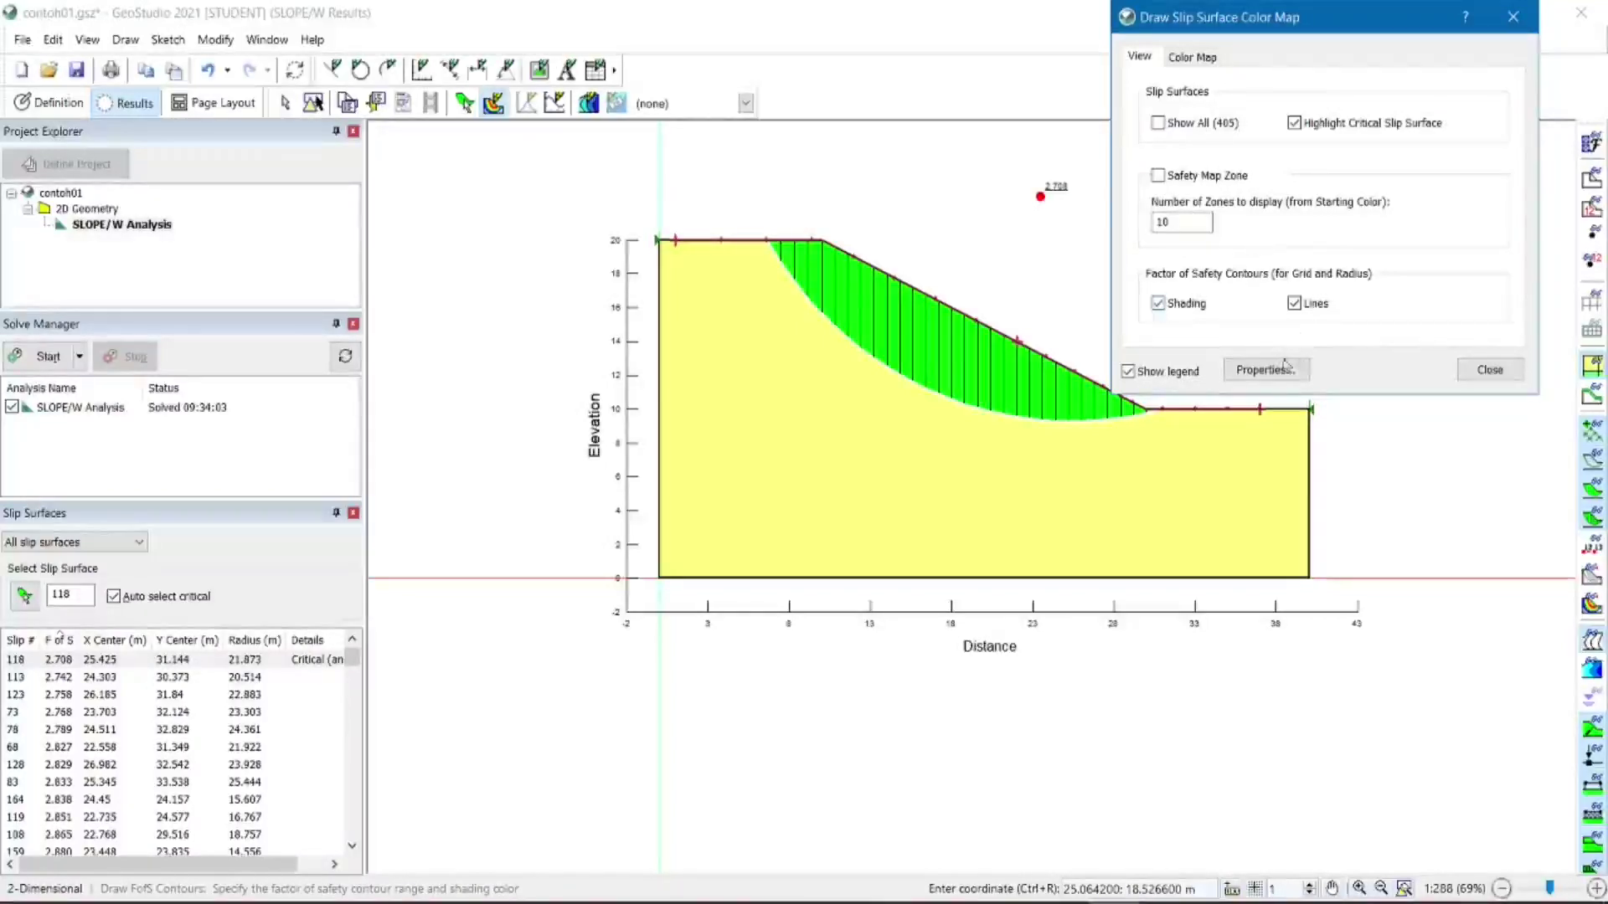
left_click(1489, 371)
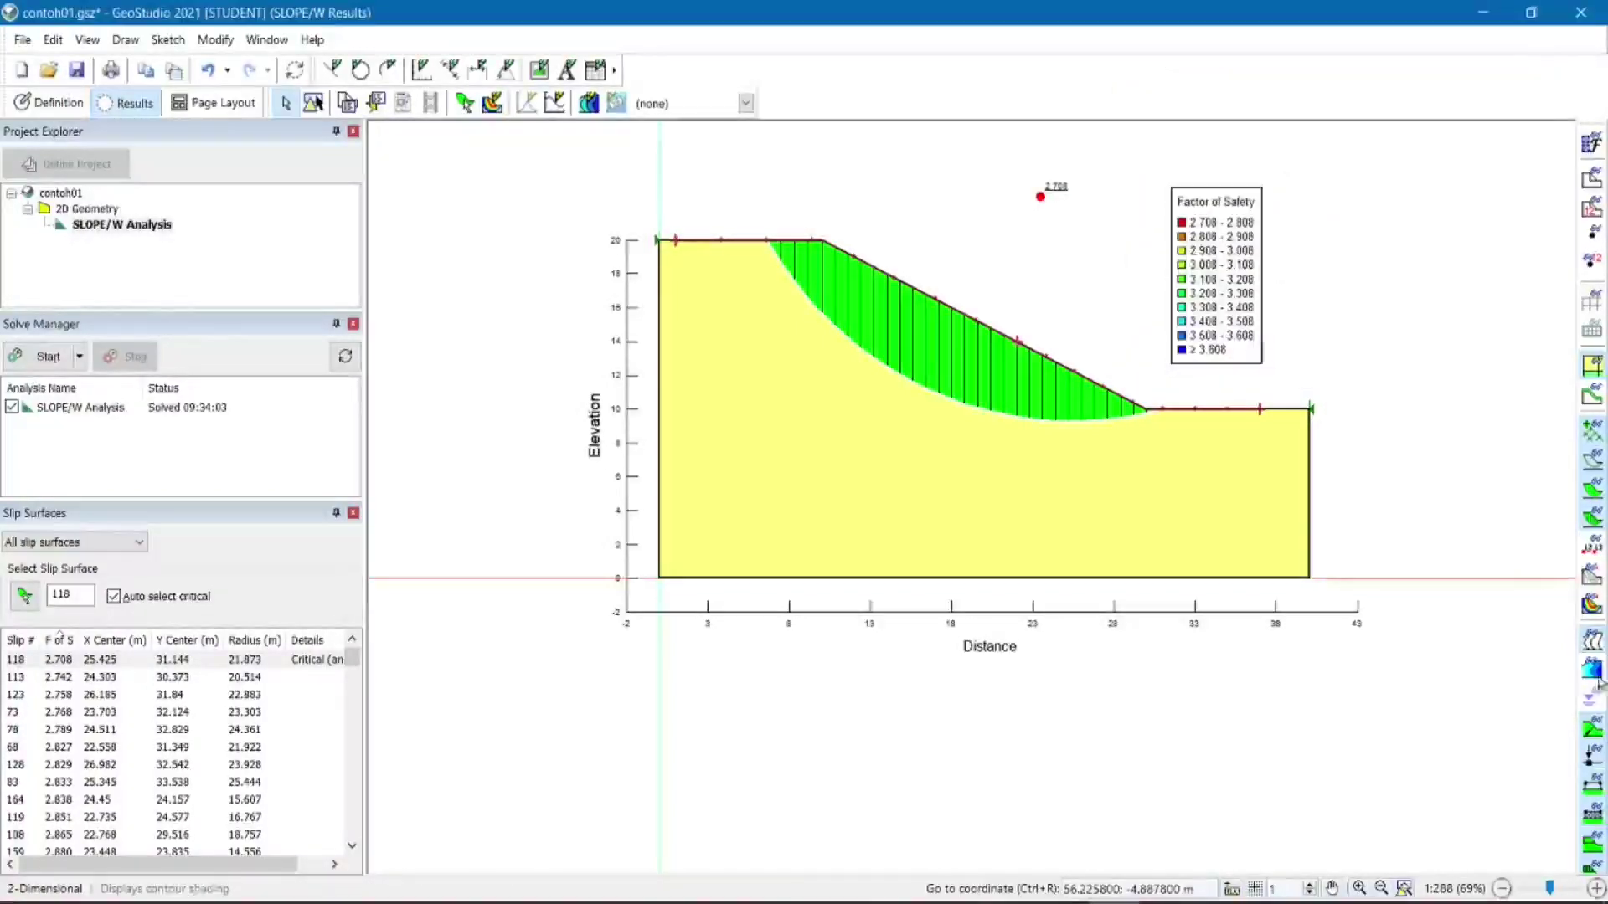
View the Bishop safety map with and without the critical slip mass's shading and slices, and hide the map again.
left_click(1591, 606)
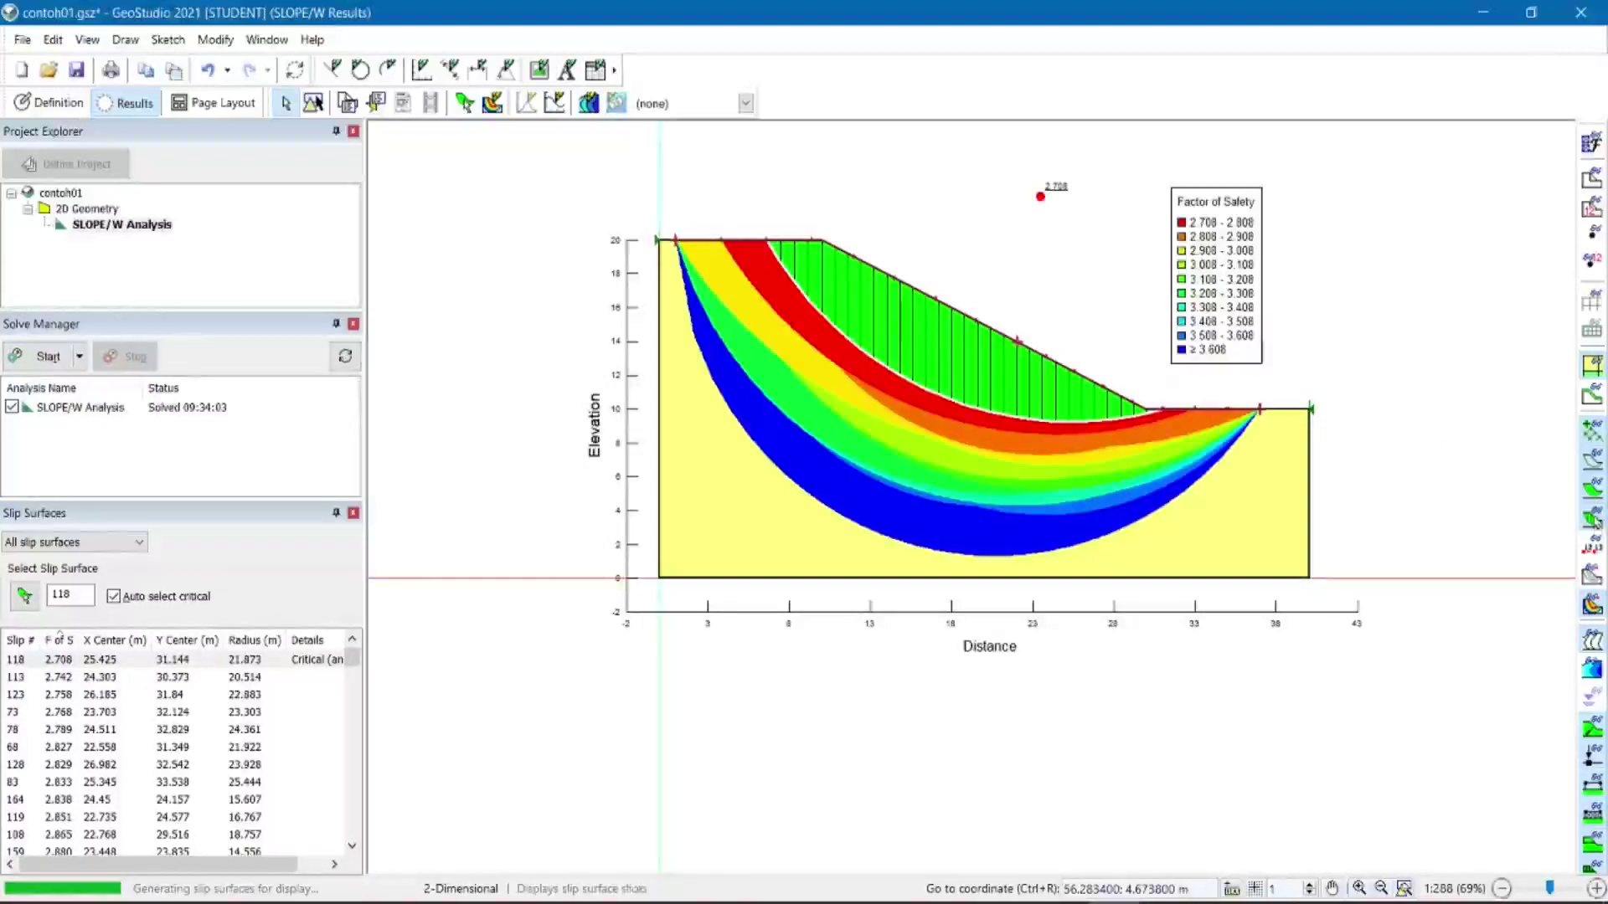
left_click(1591, 494)
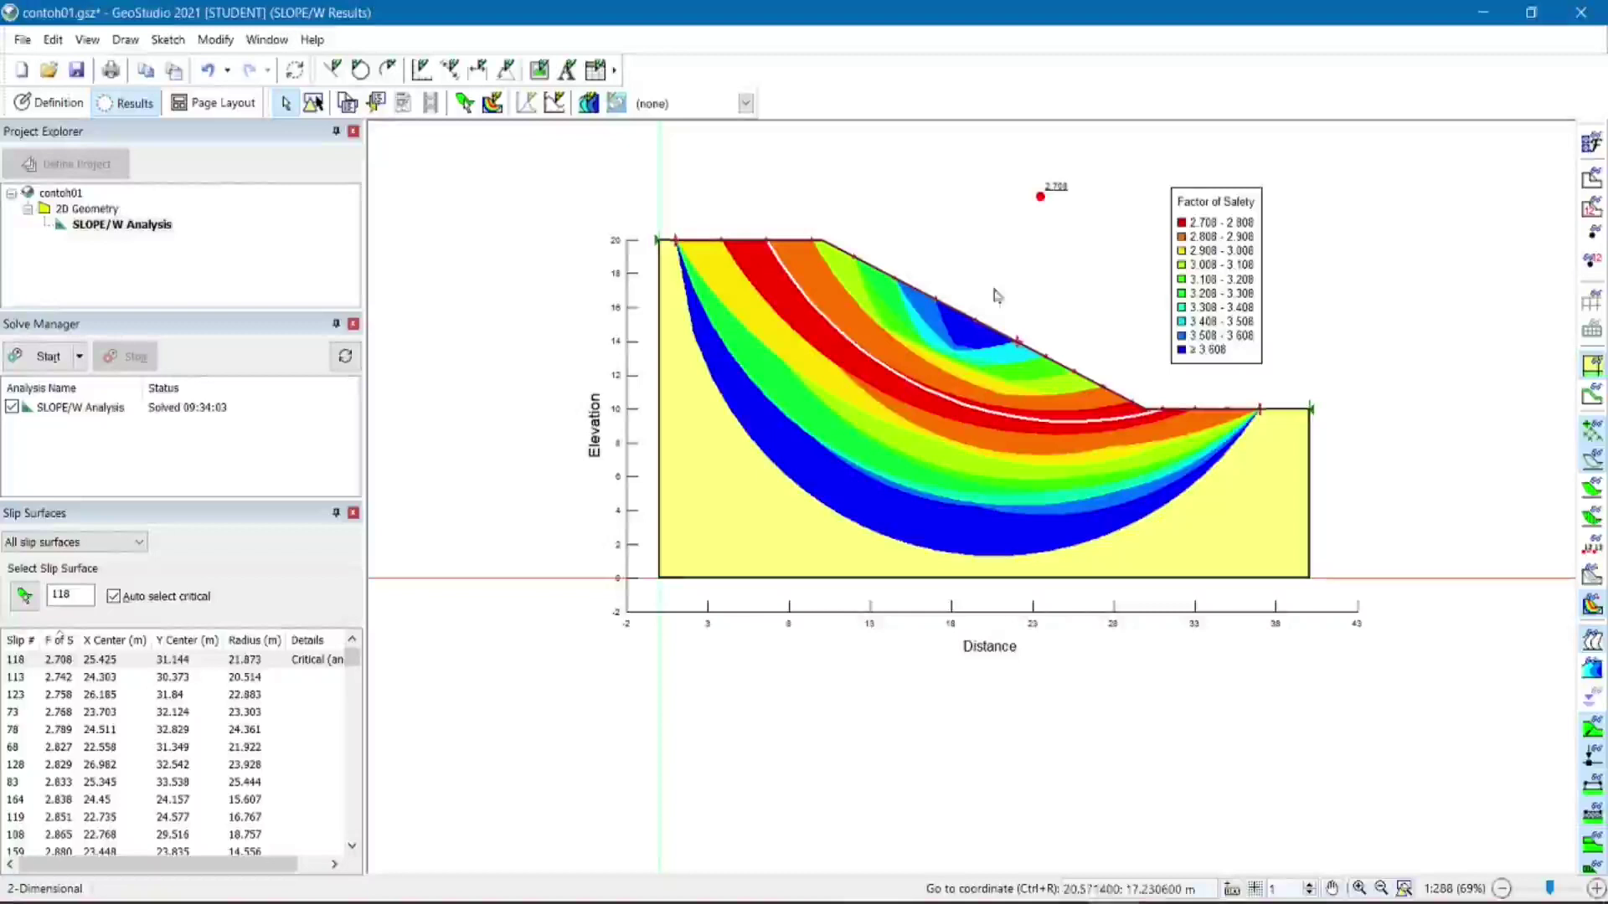
left_click(1591, 490)
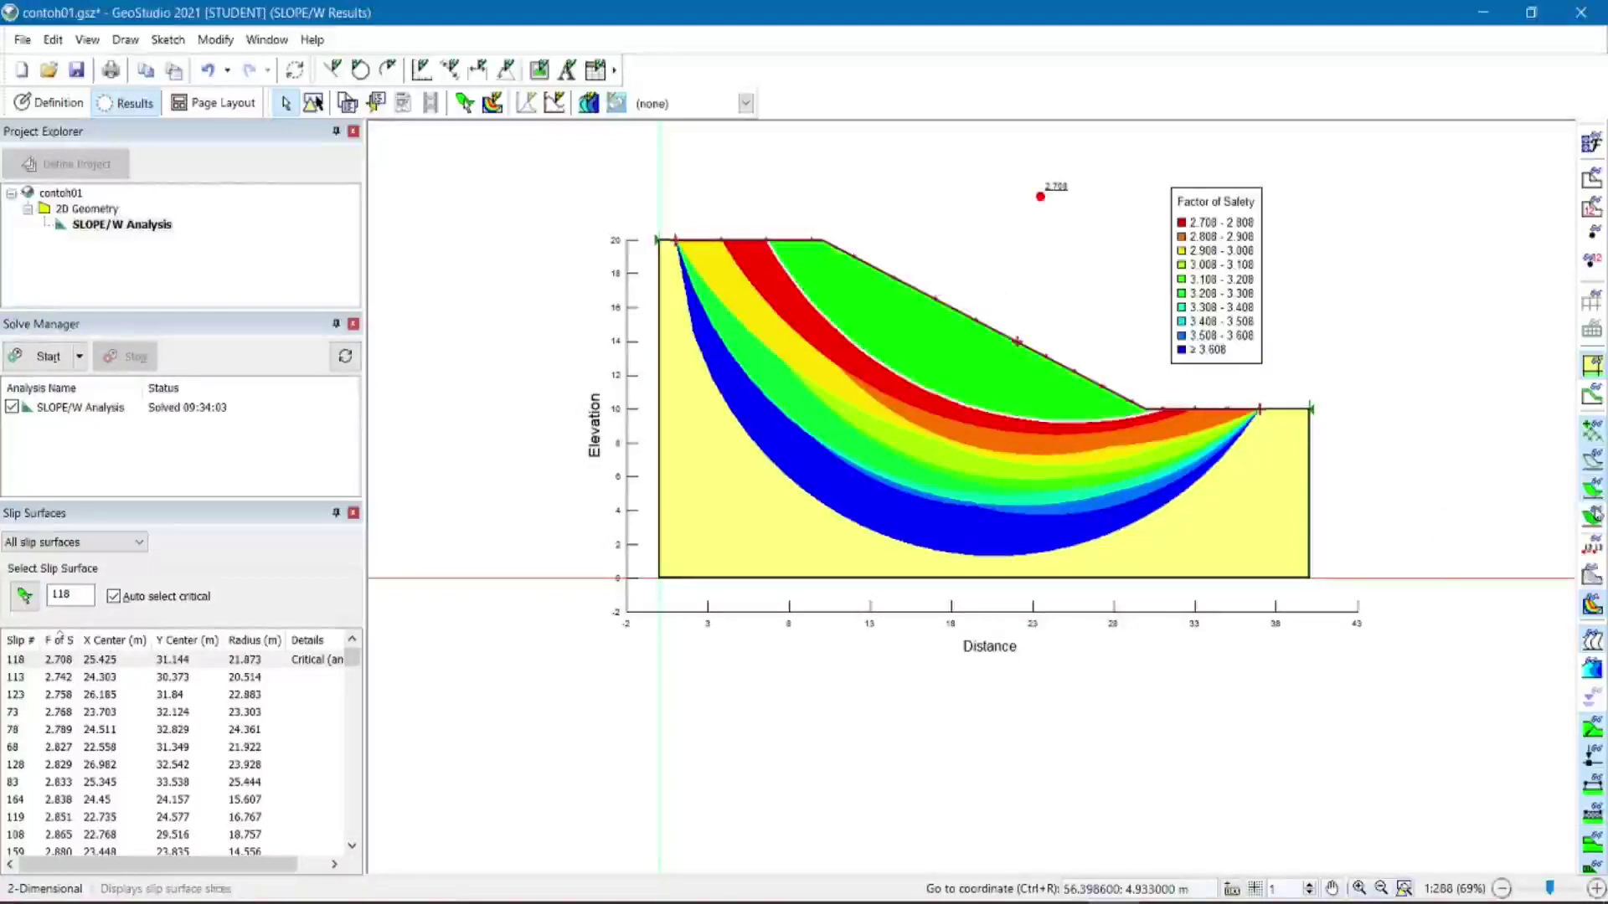
left_click(1591, 604)
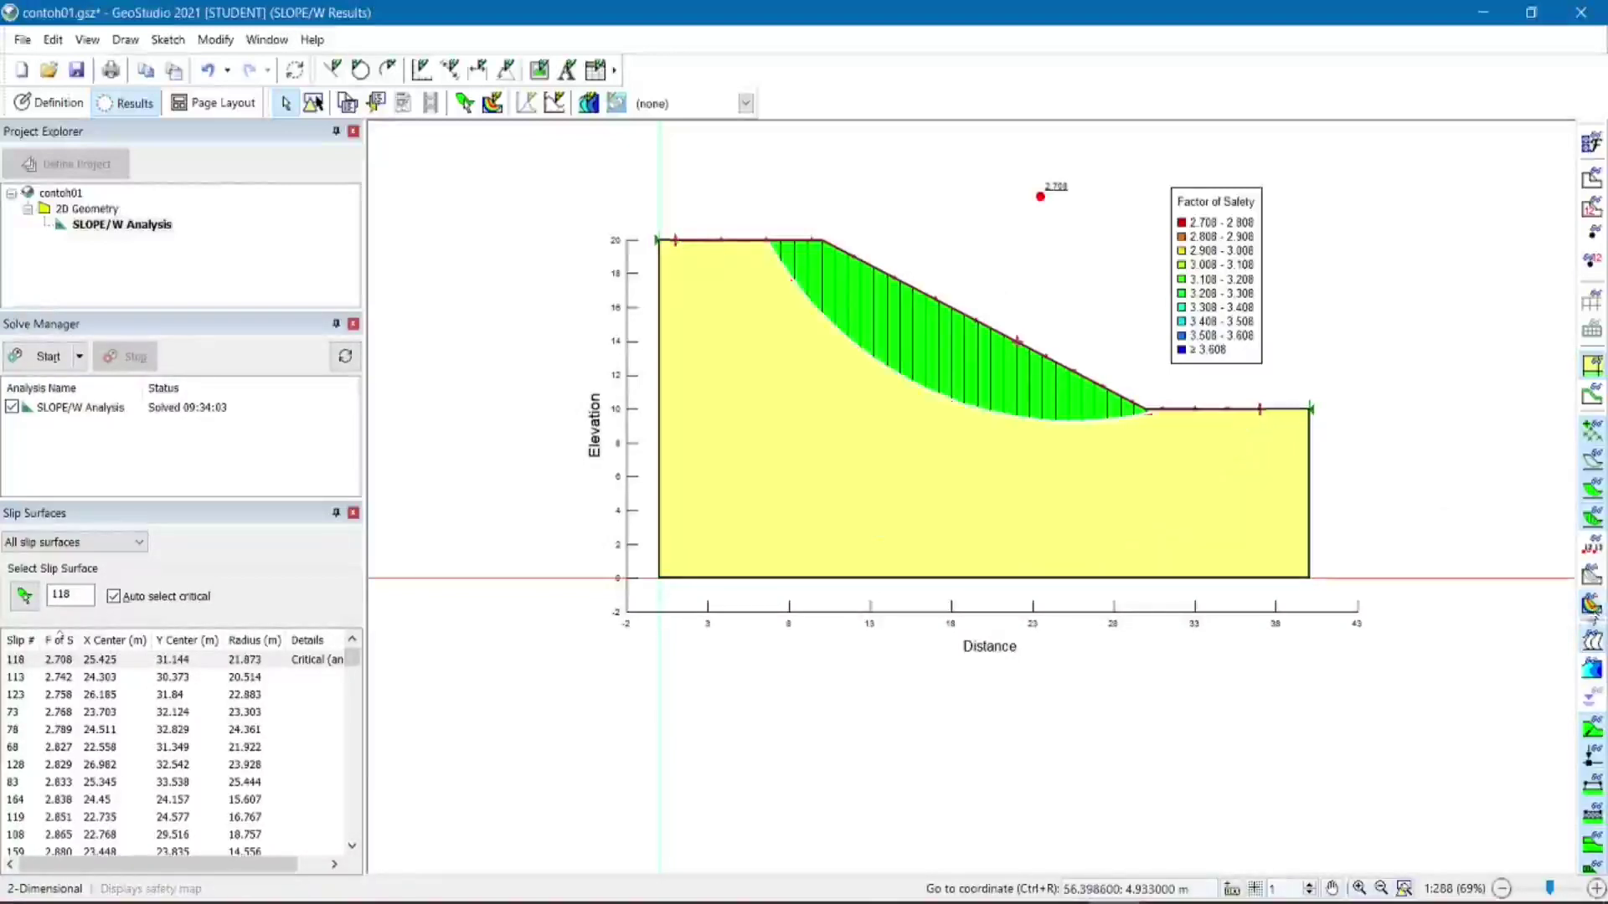
Inspect the free body diagrams and force polygons of several critical slip surface slices under the Bishop method, including slices 1, 6, 7, 11, 14 and 15.
left_click(376, 113)
left_click_drag(1017, 134, 1296, 94)
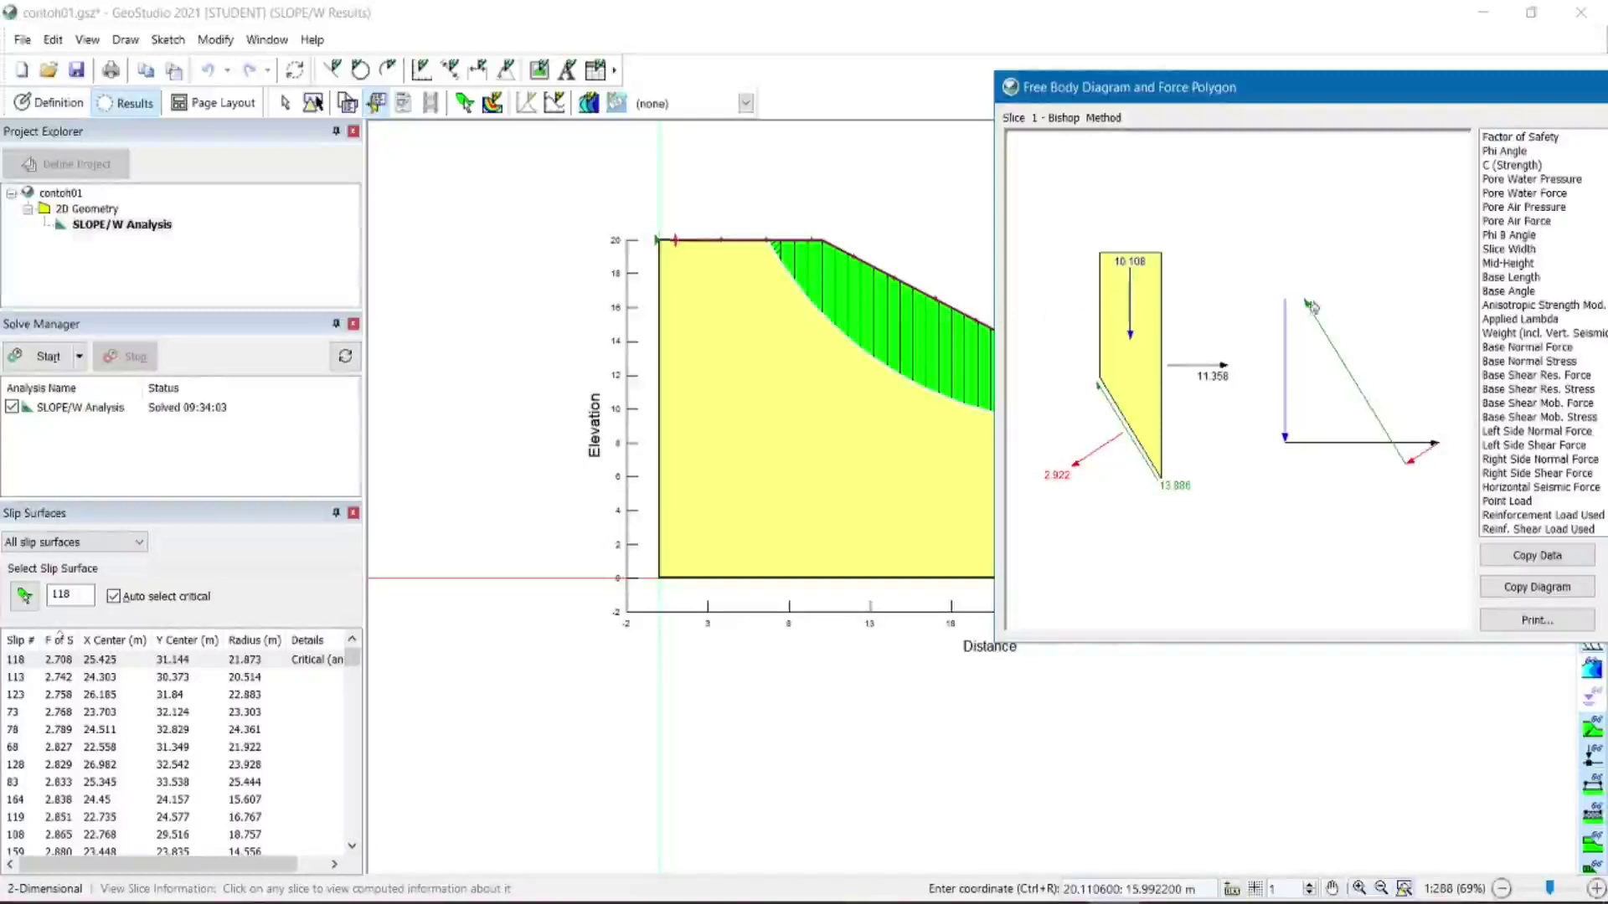
left_click(905, 340)
left_click(932, 343)
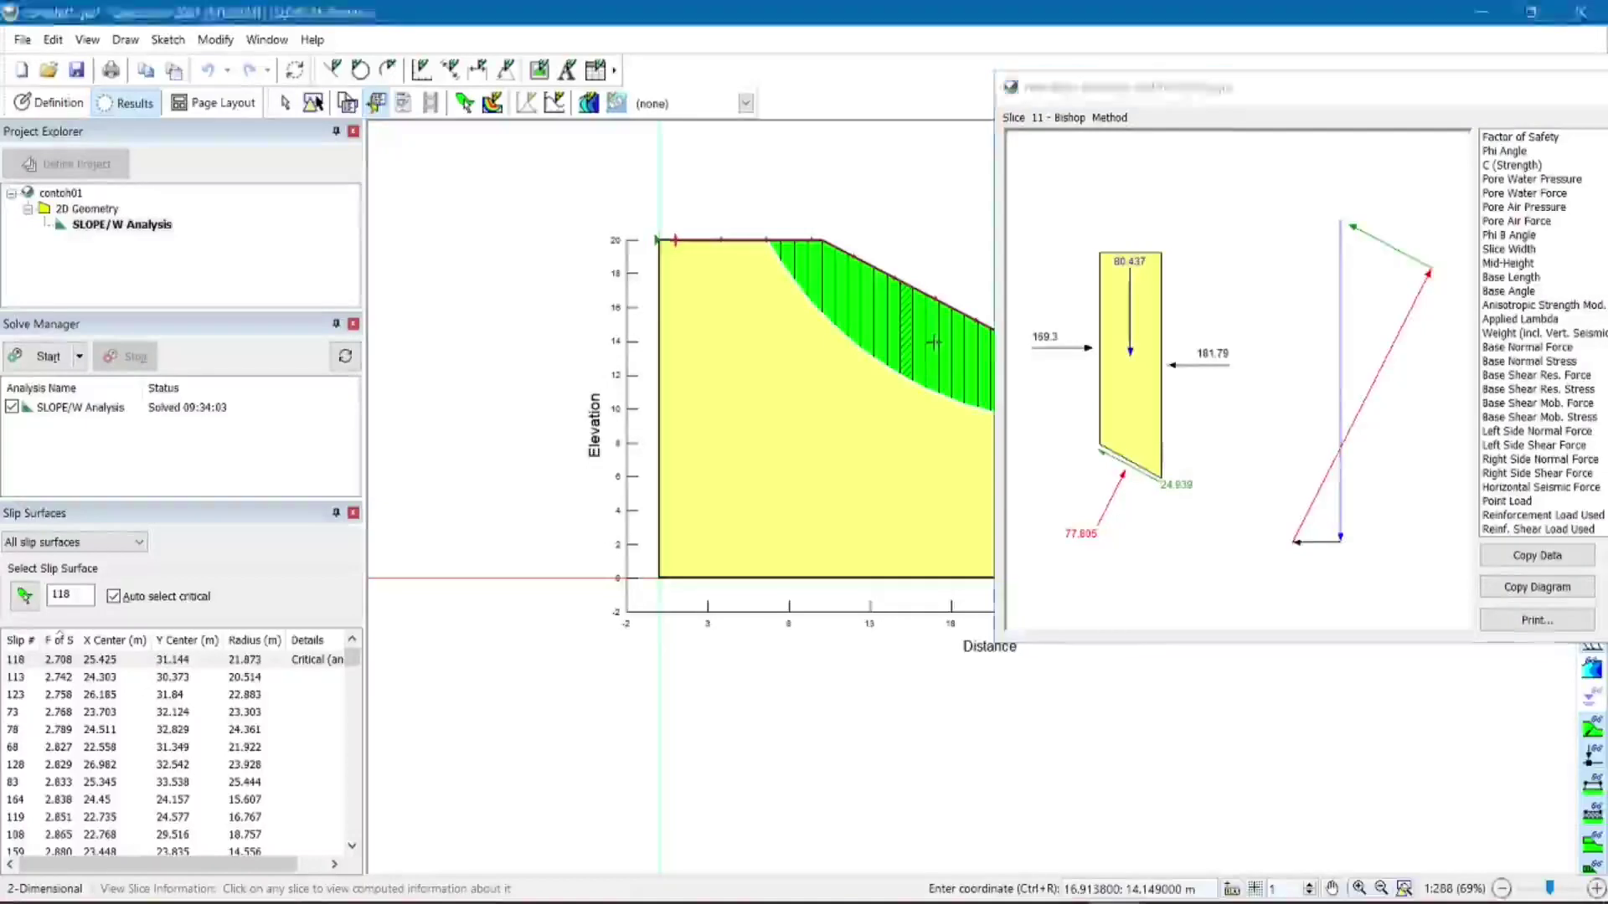
left_click(880, 331)
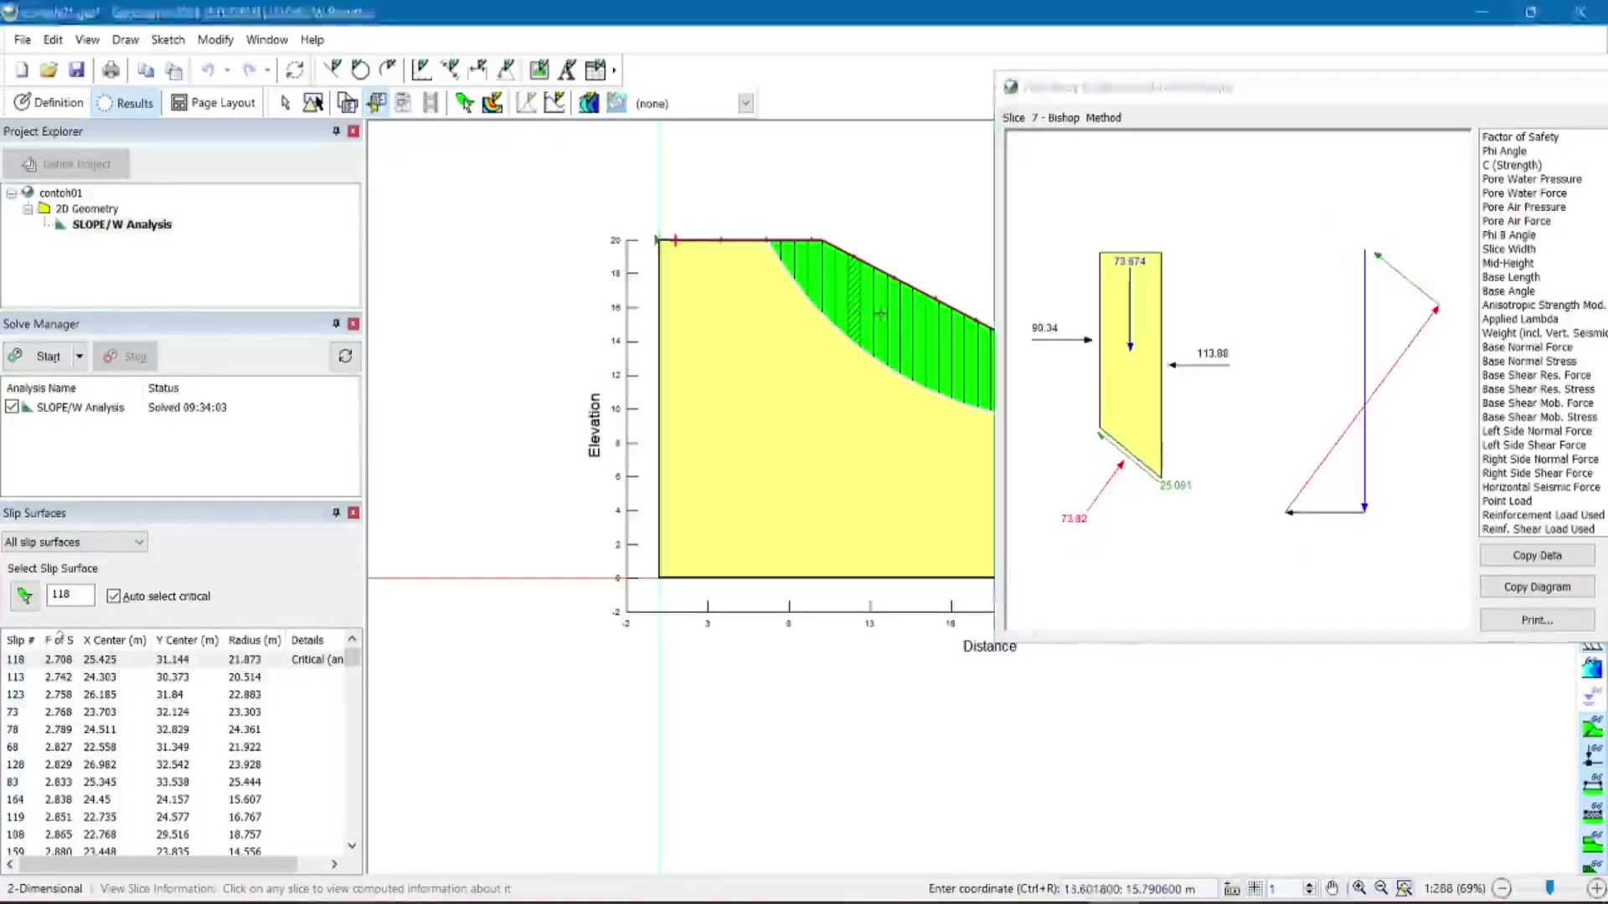
left_click(936, 343)
left_click(950, 369)
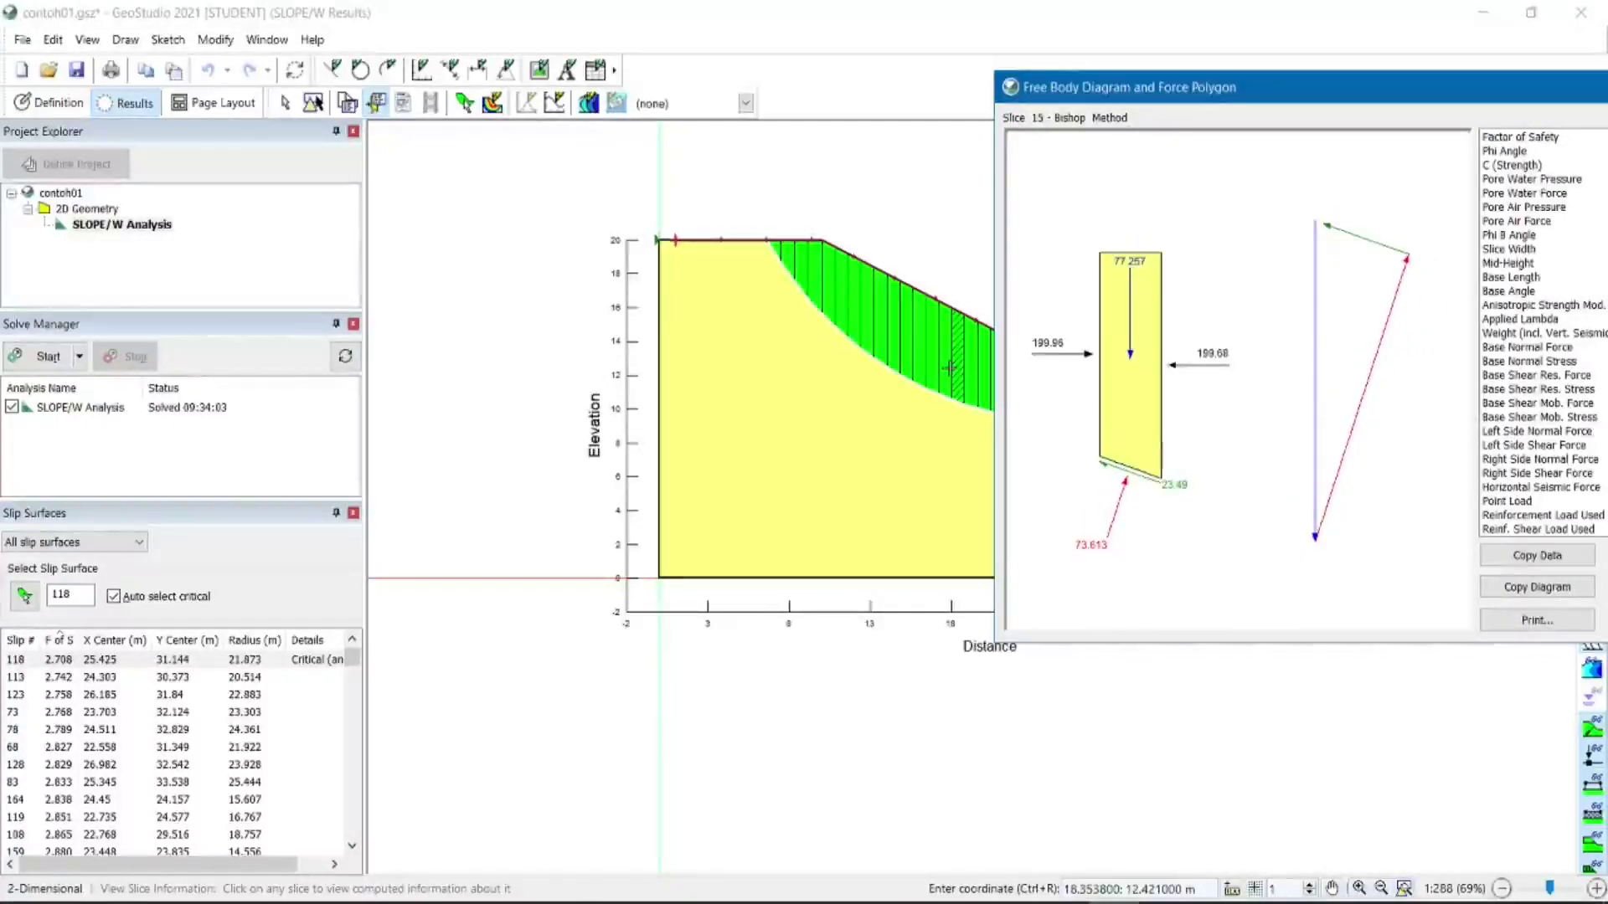
left_click(943, 360)
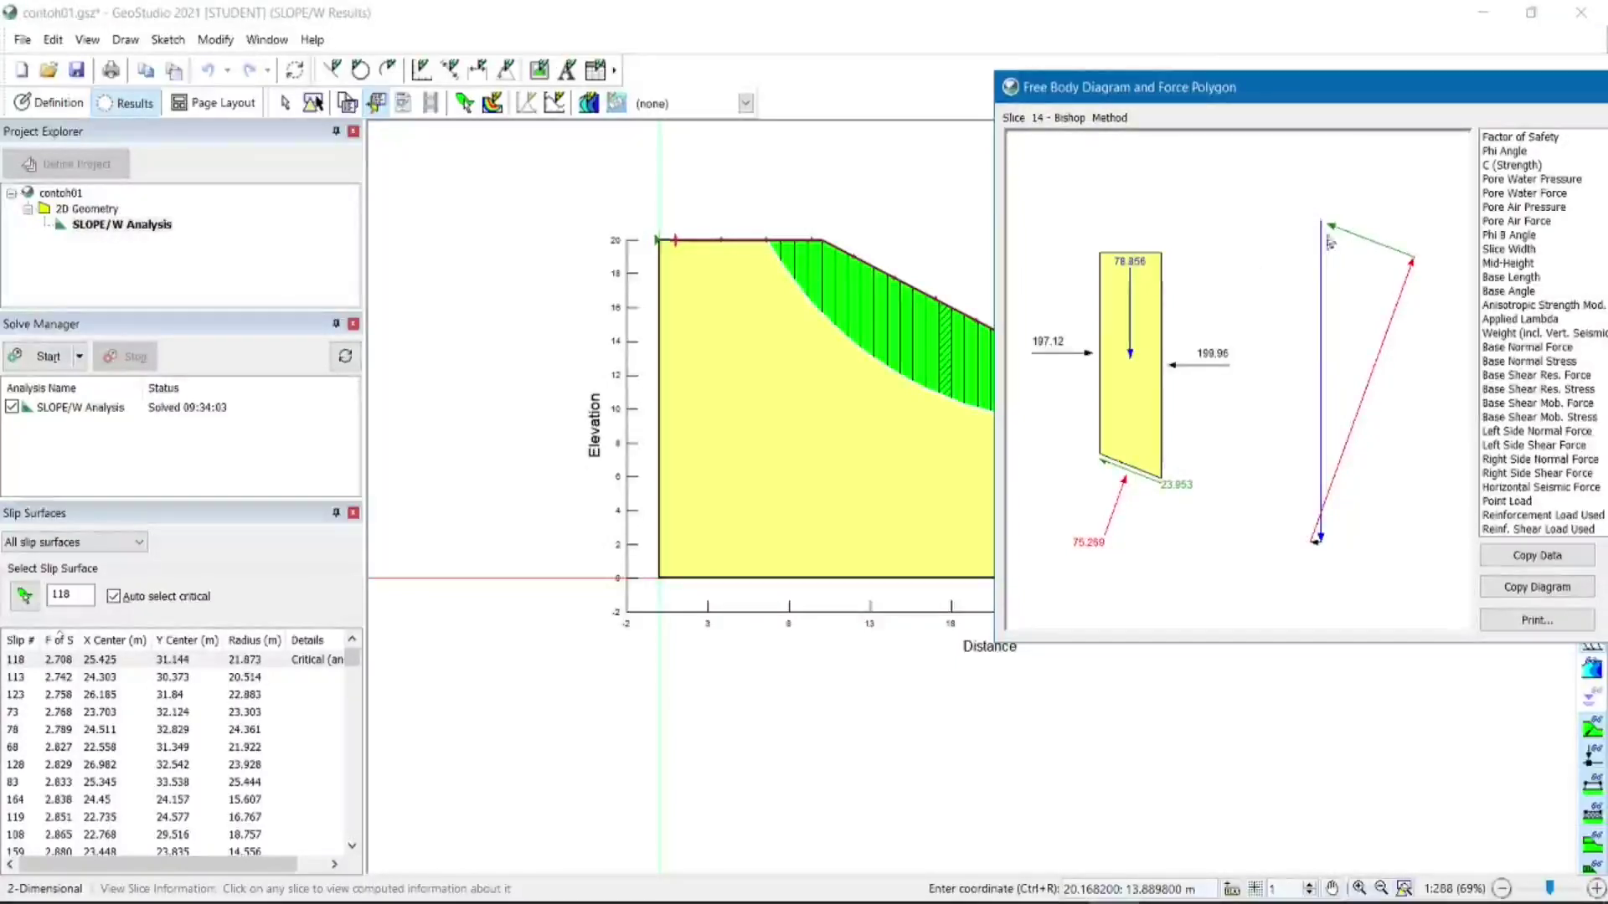
left_click(924, 372)
left_click(906, 369)
left_click(864, 356)
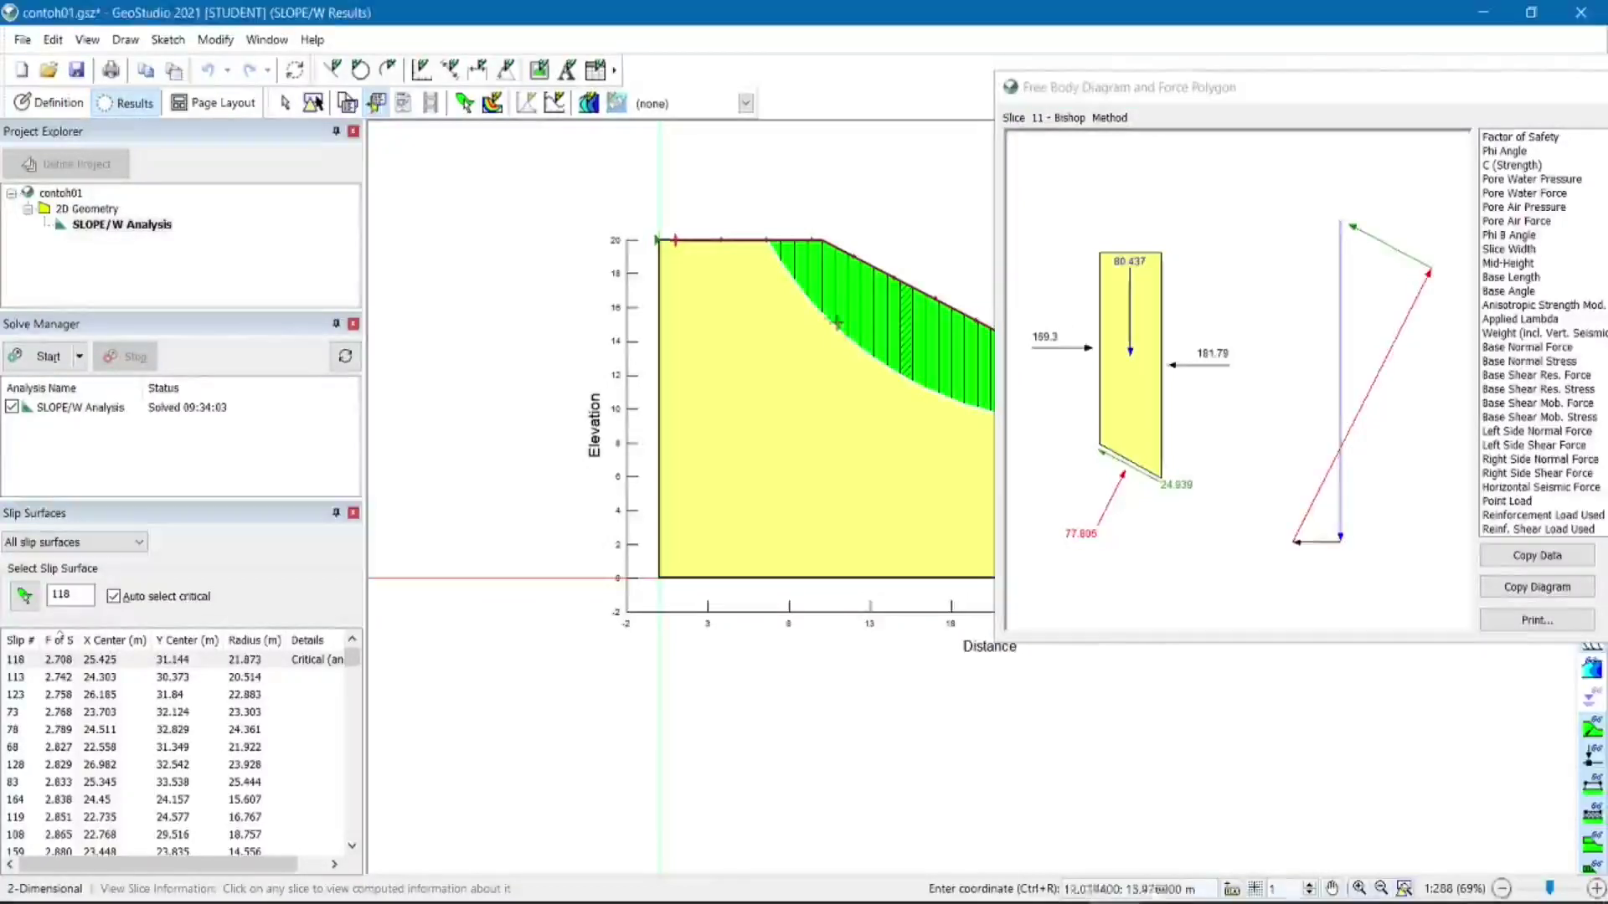
left_click(864, 289)
left_click(838, 288)
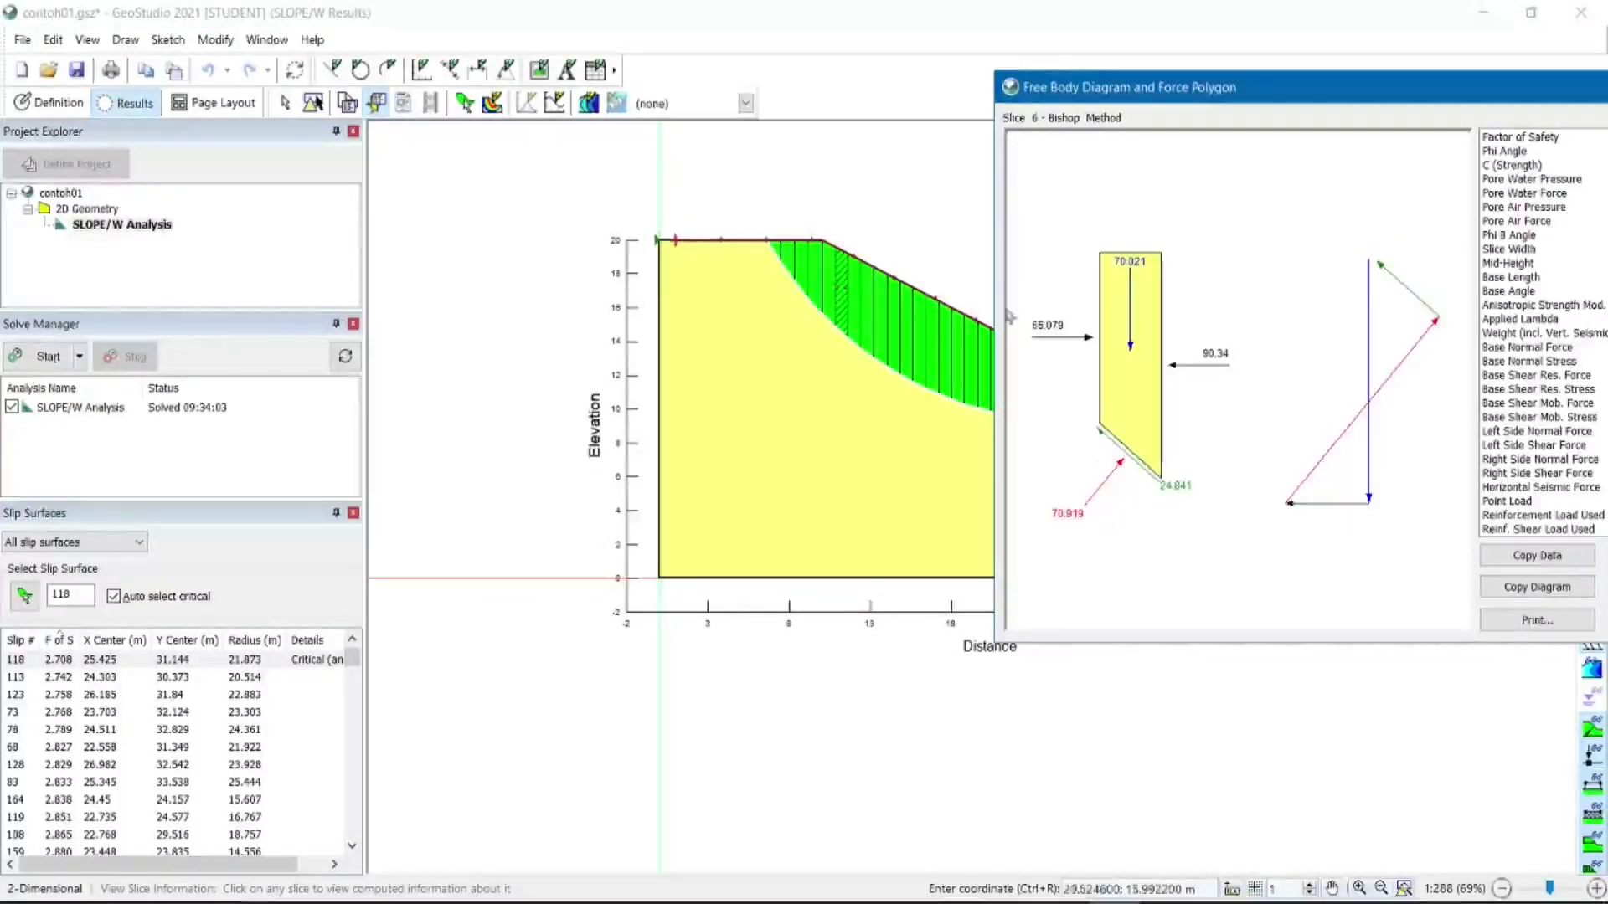